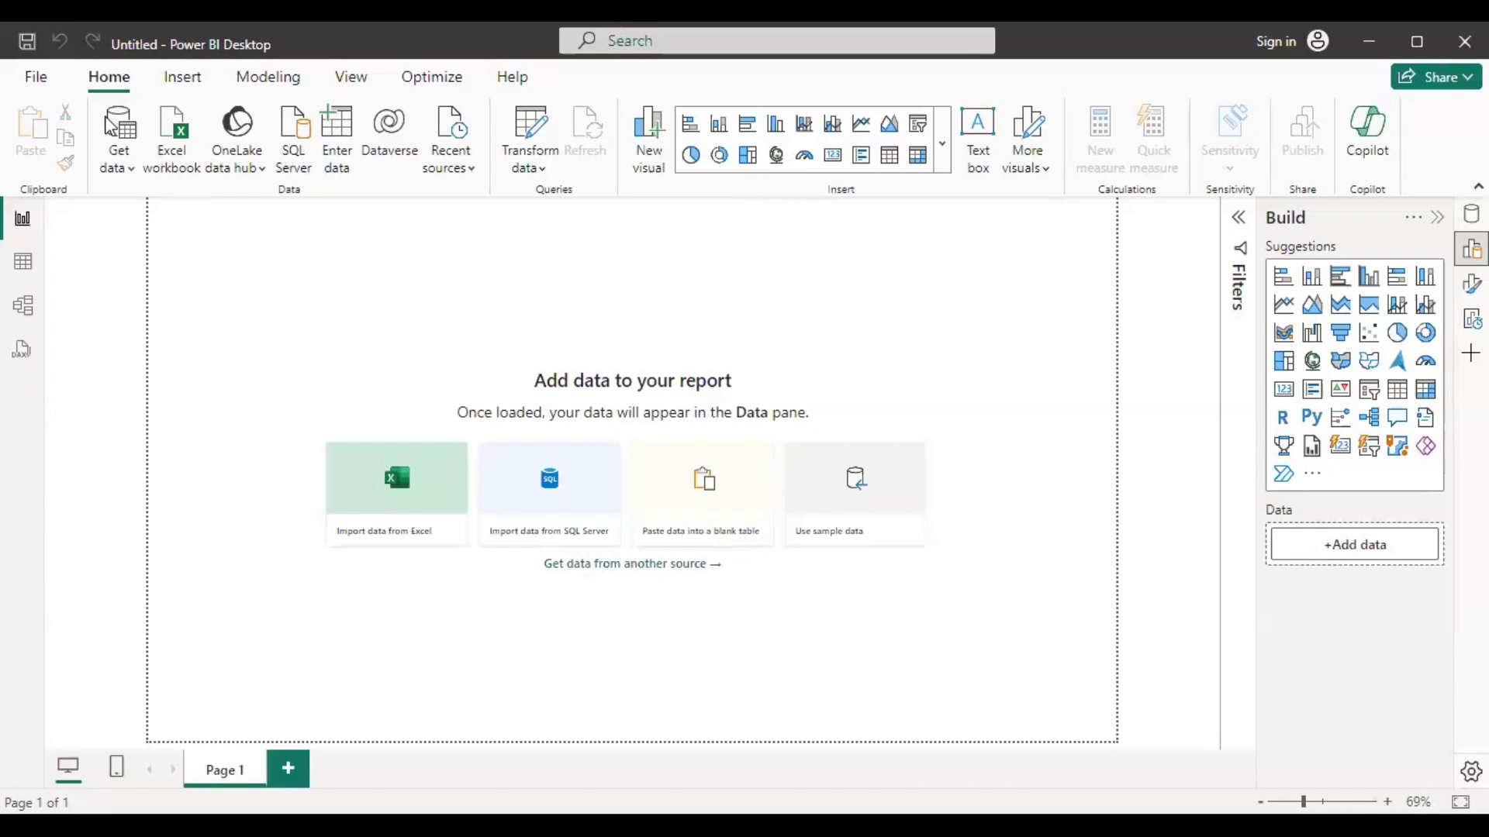
Connect to the spotify_dataset Excel workbook and select its Spotify data sheet for import
{"action": "left_click", "coordinate": [118, 155]}
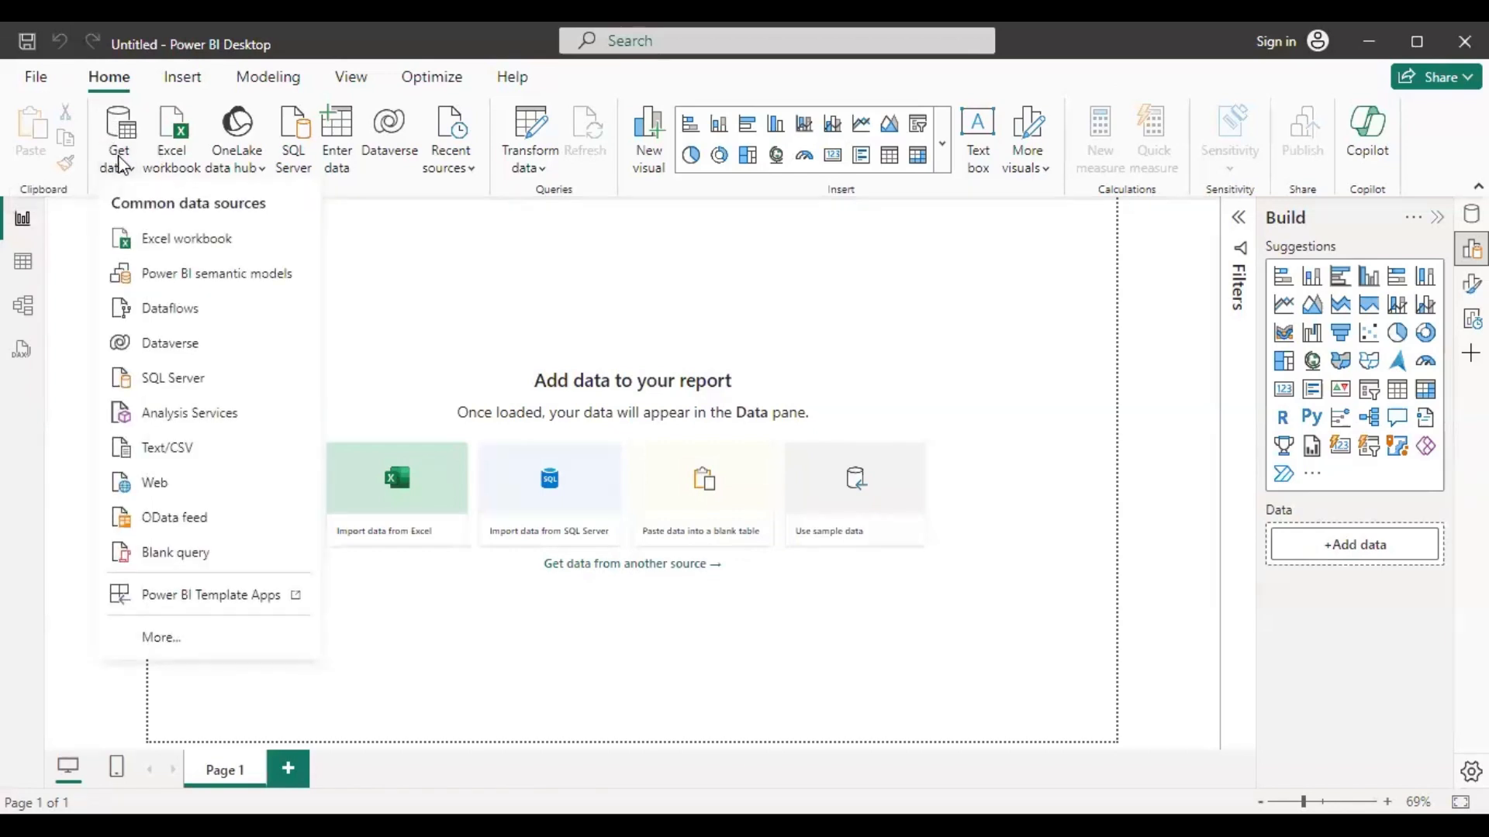
{"action": "left_click", "coordinate": [208, 240]}
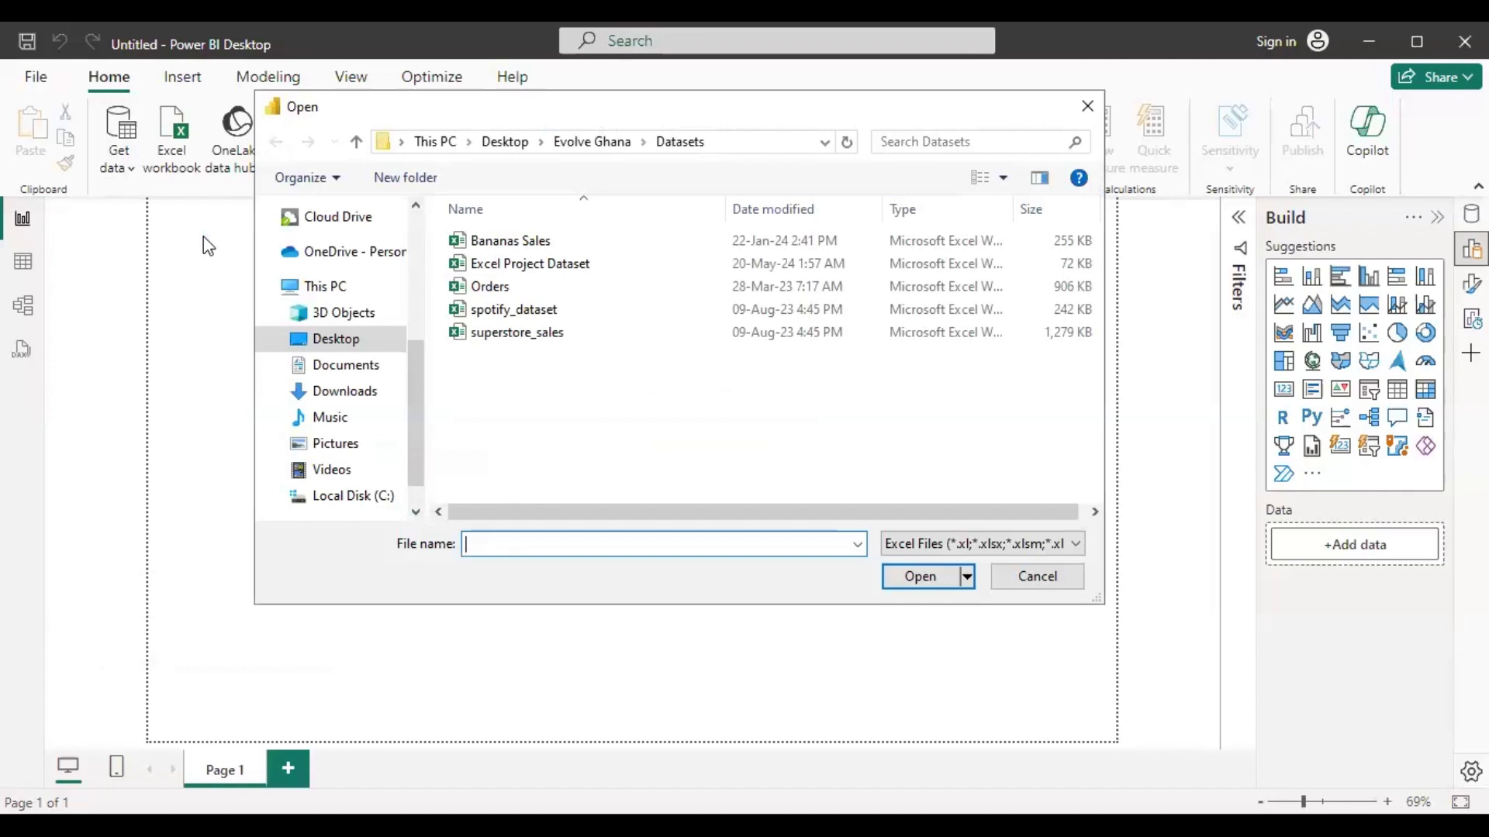
{"action": "left_click", "coordinate": [535, 314]}
{"action": "double_click", "coordinate": [533, 310]}
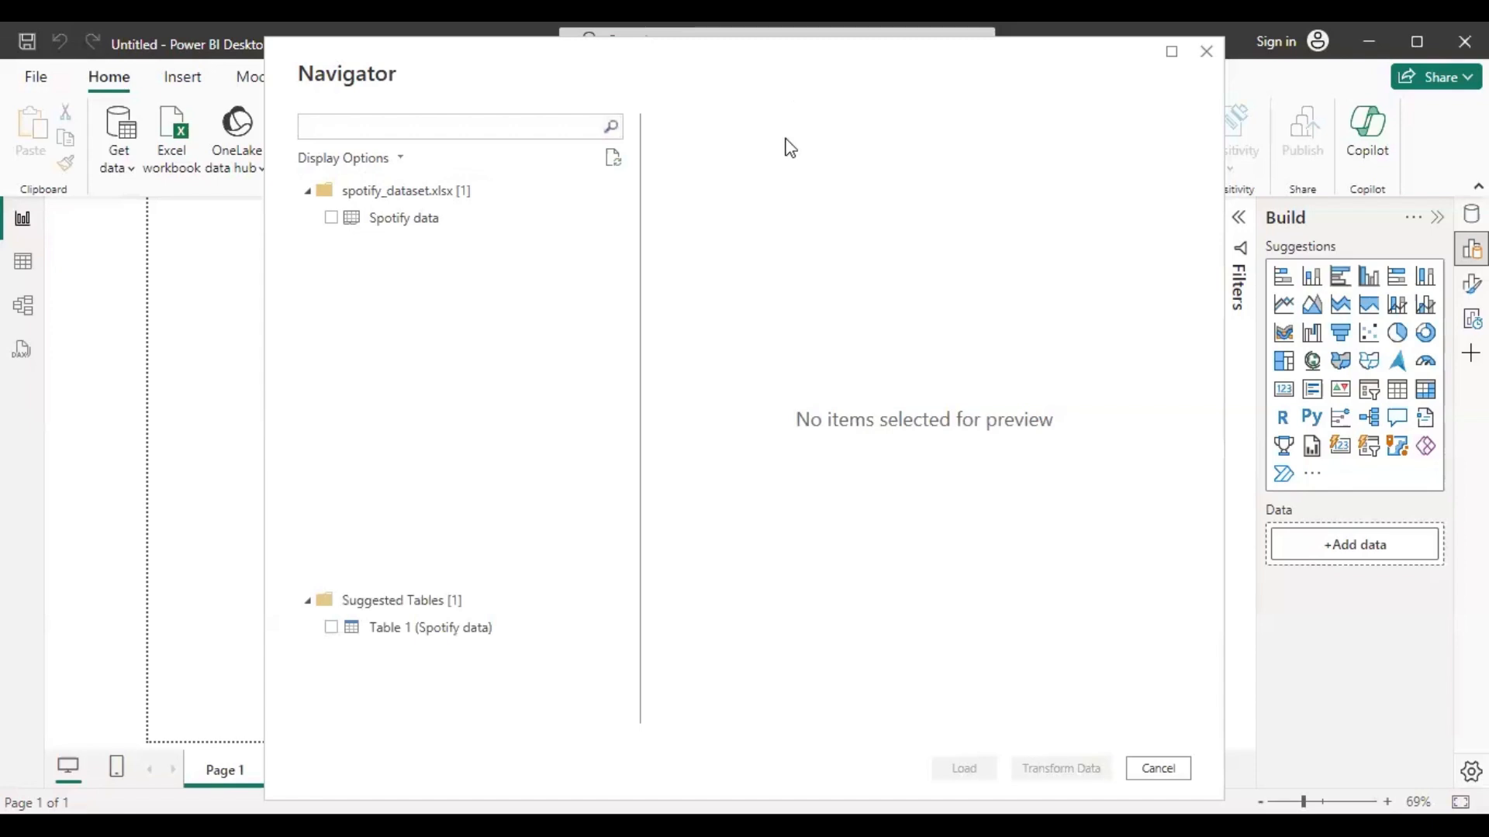
{"action": "left_click", "coordinate": [332, 218]}
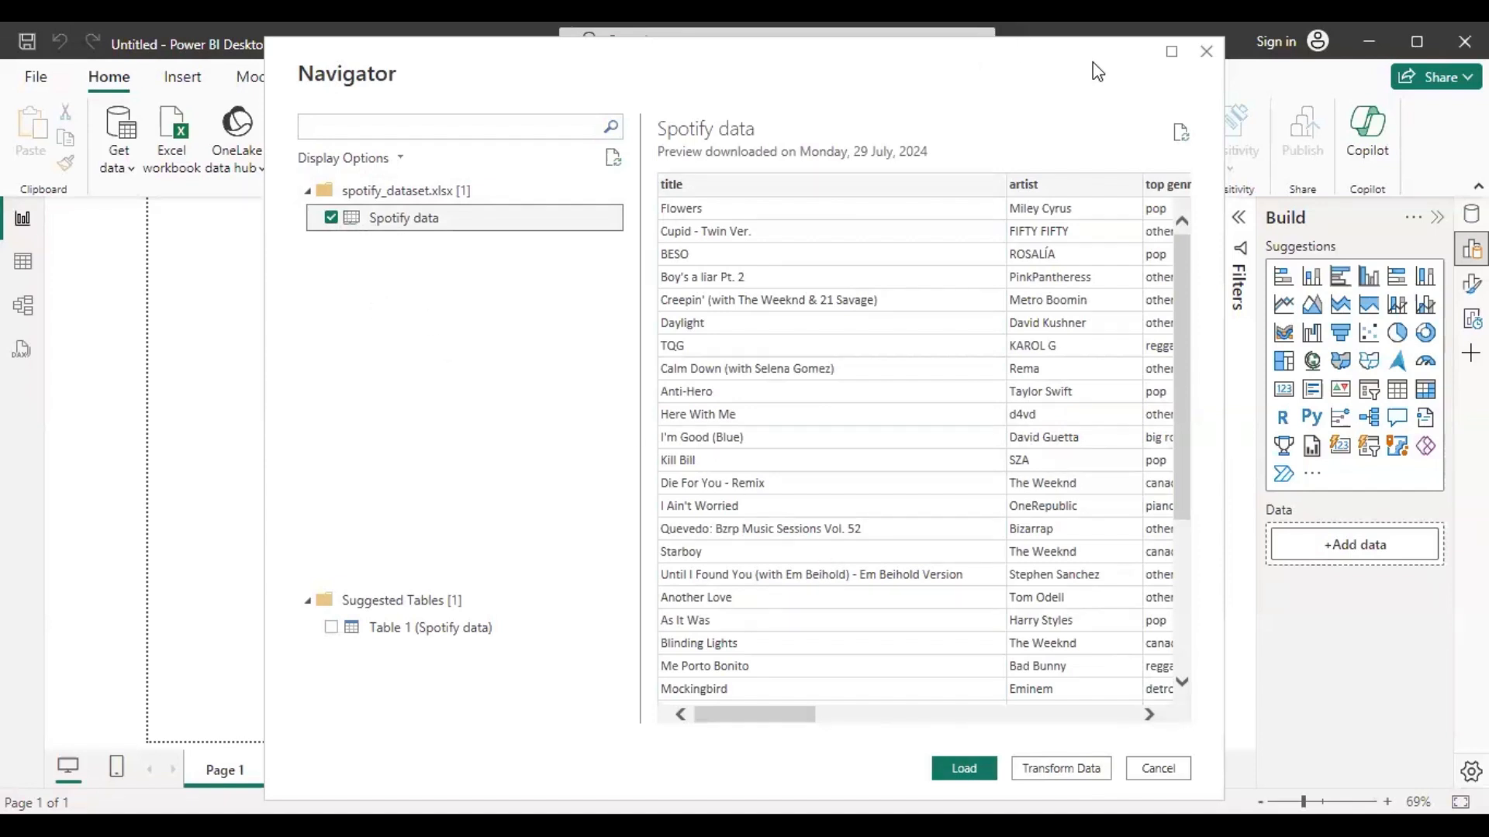
{"action": "left_click", "coordinate": [1172, 53]}
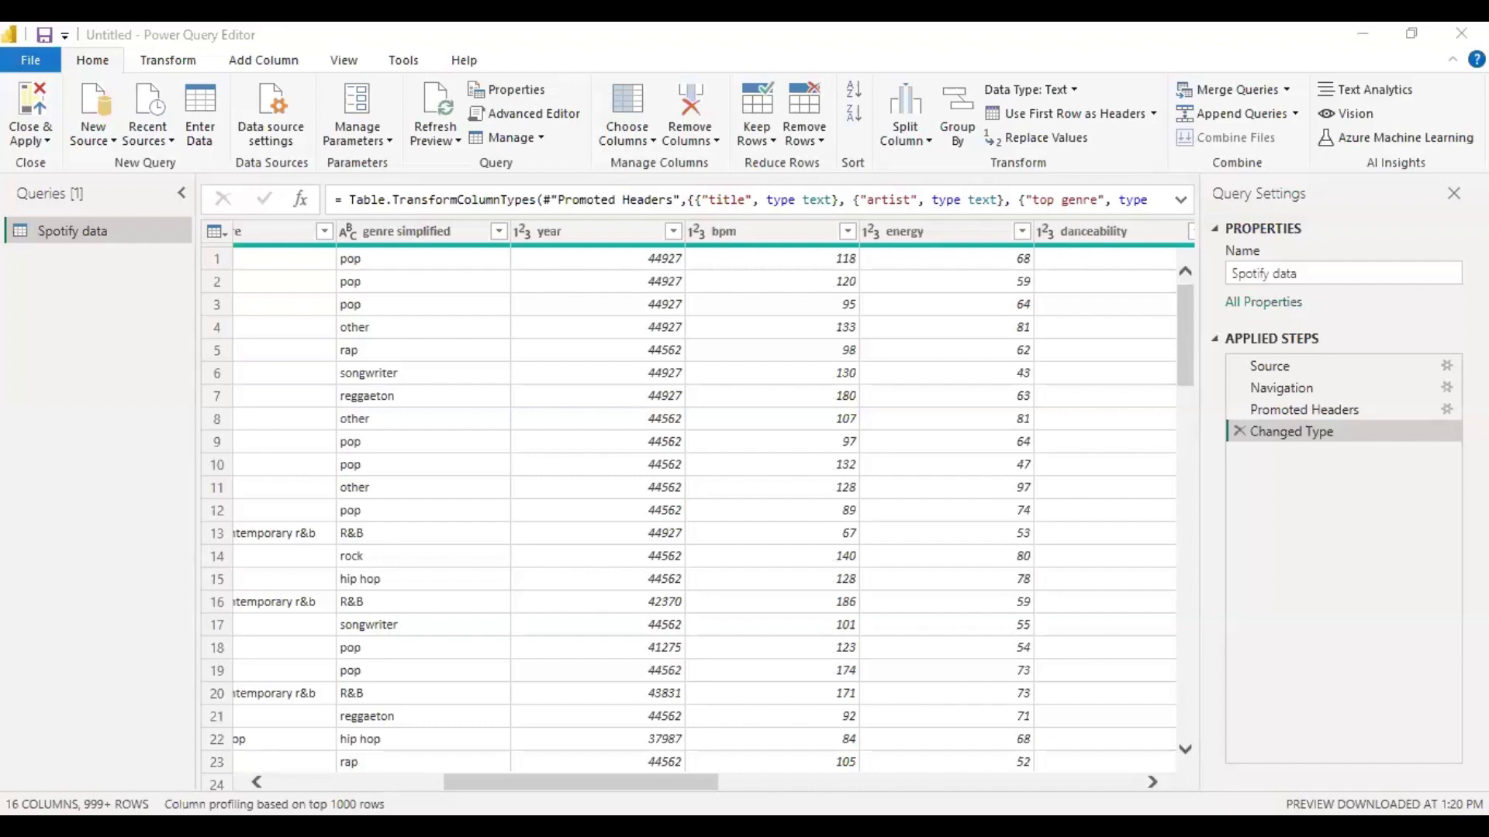
Examine the title, artist, top genre and genre simplified columns and check the data type options for the title column
{"action": "left_click_drag", "start_coordinate": [582, 782], "coordinate": [408, 782]}
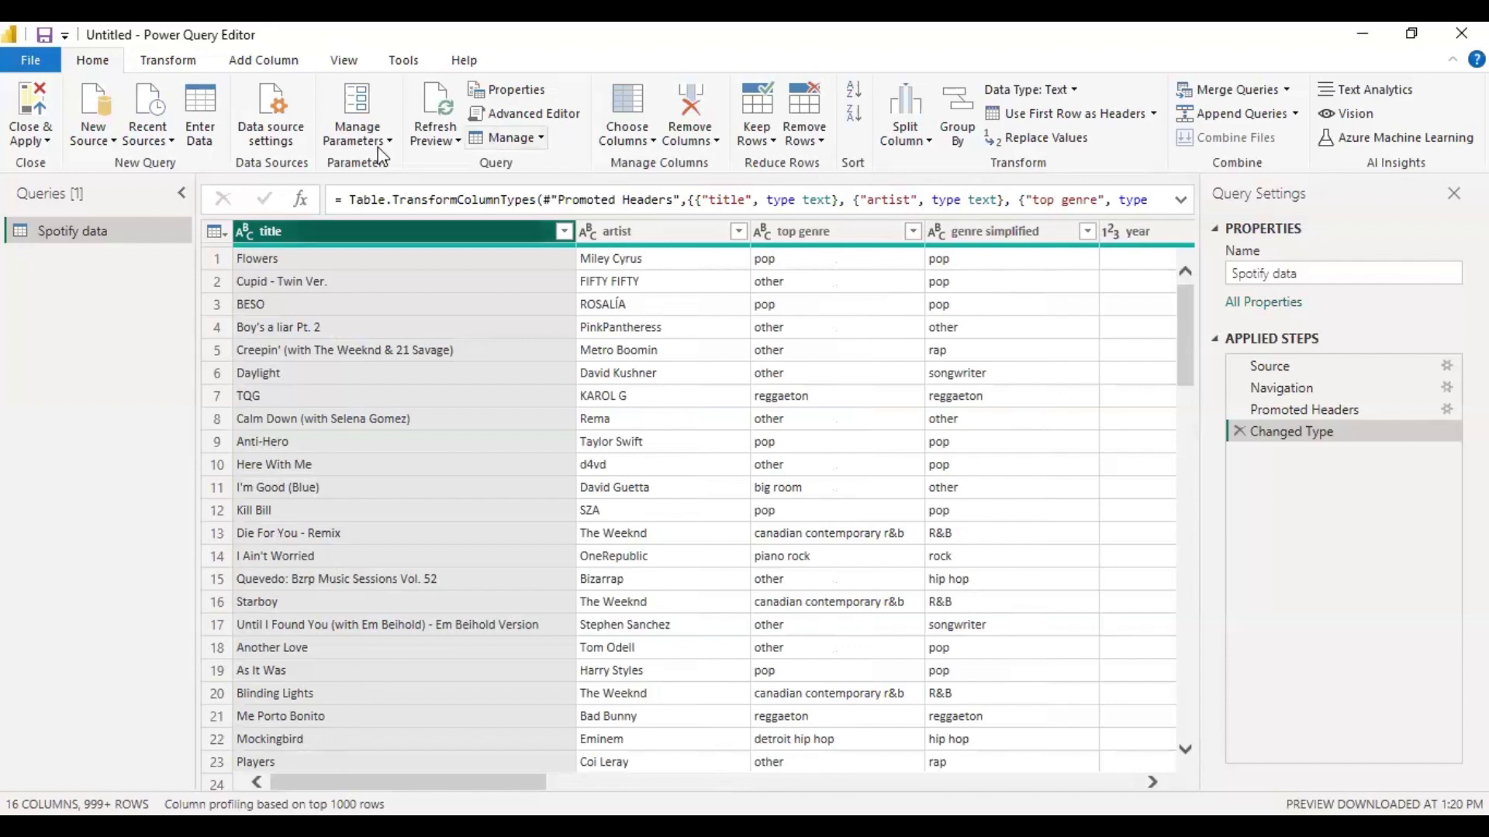
{"action": "left_click", "coordinate": [243, 232]}
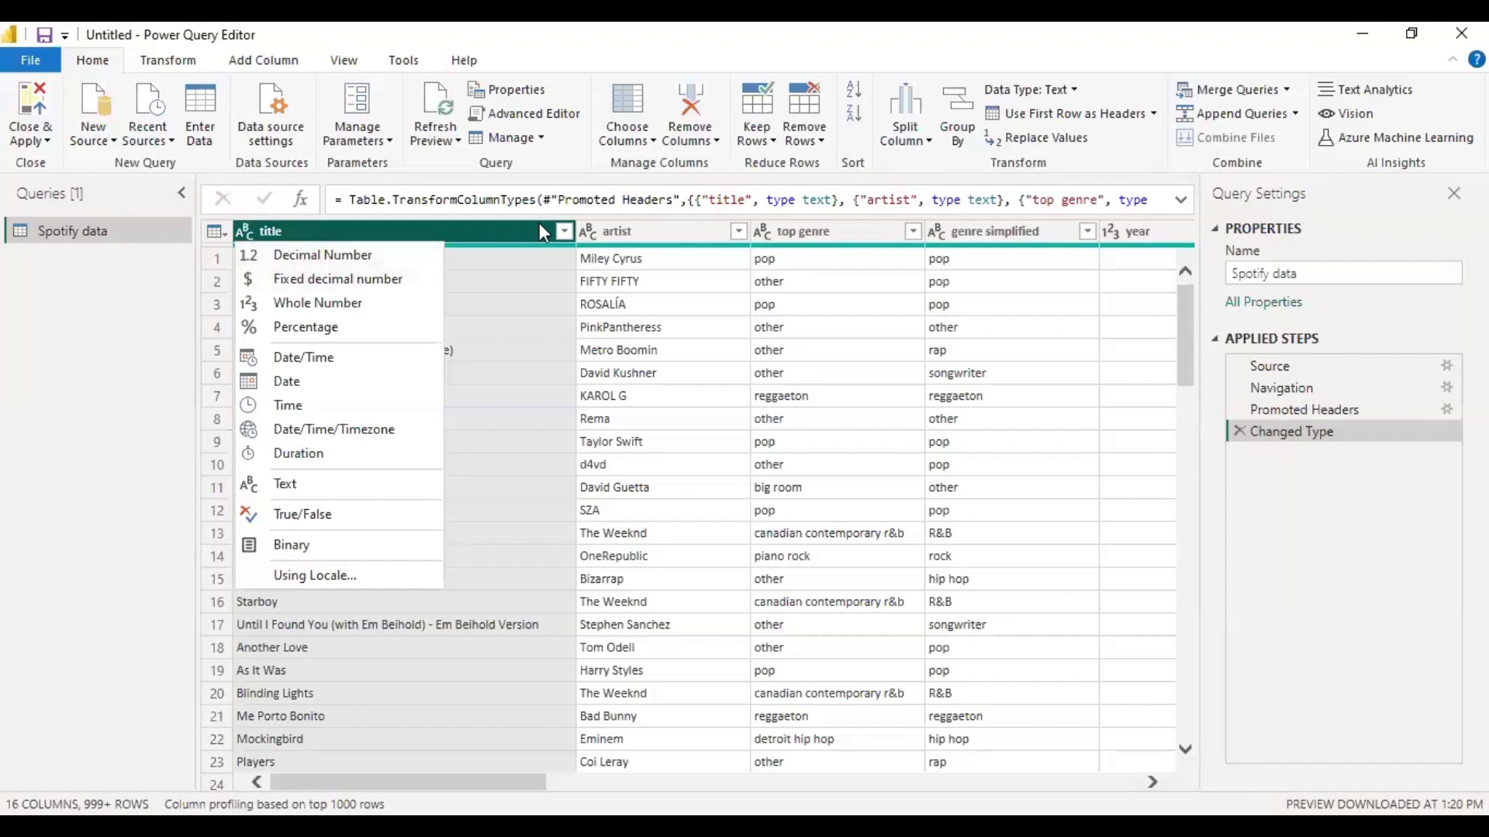
{"action": "left_click", "coordinate": [247, 230]}
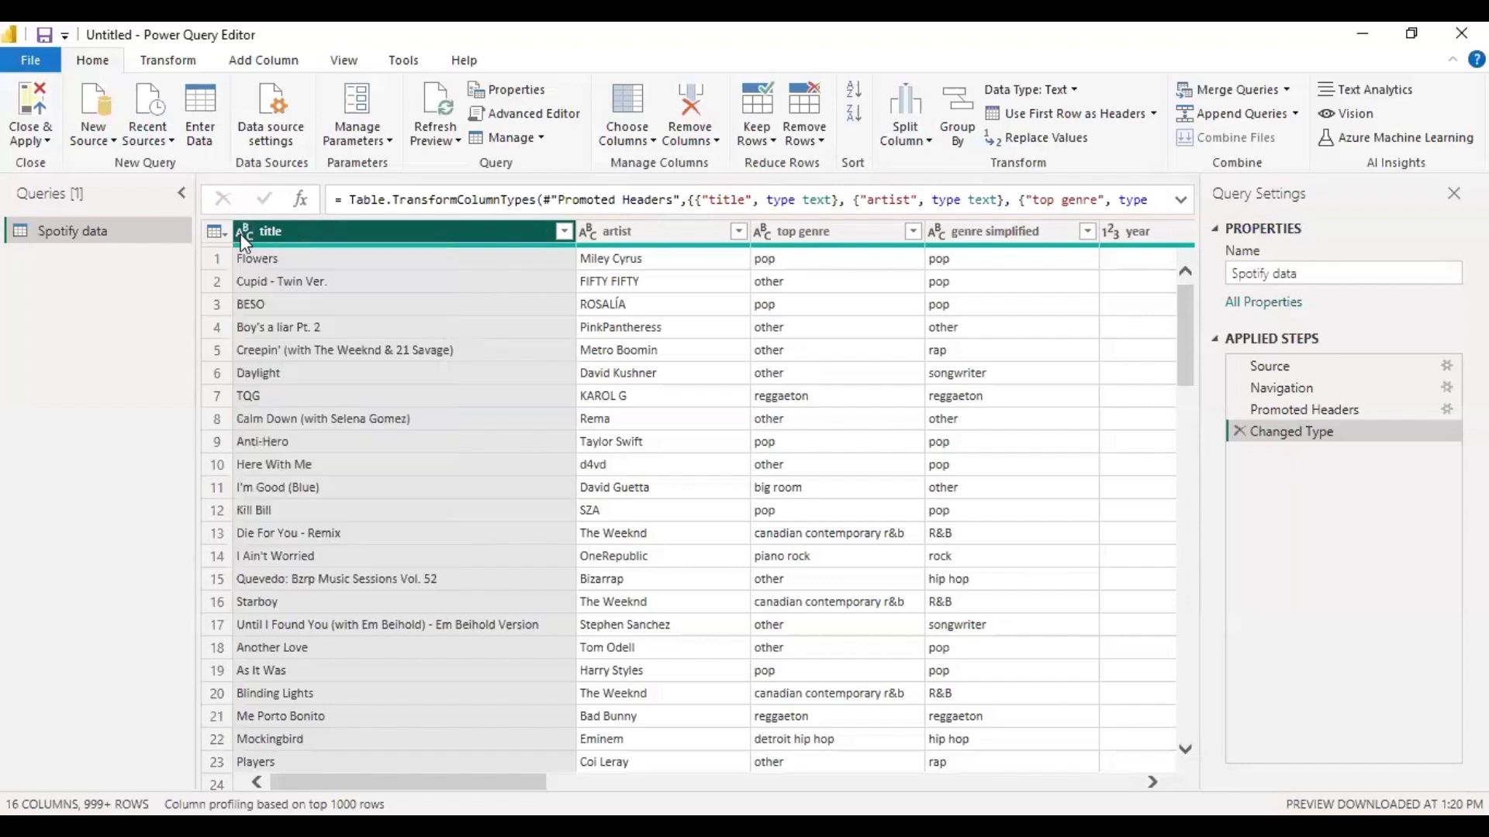
{"action": "left_click", "coordinate": [245, 233]}
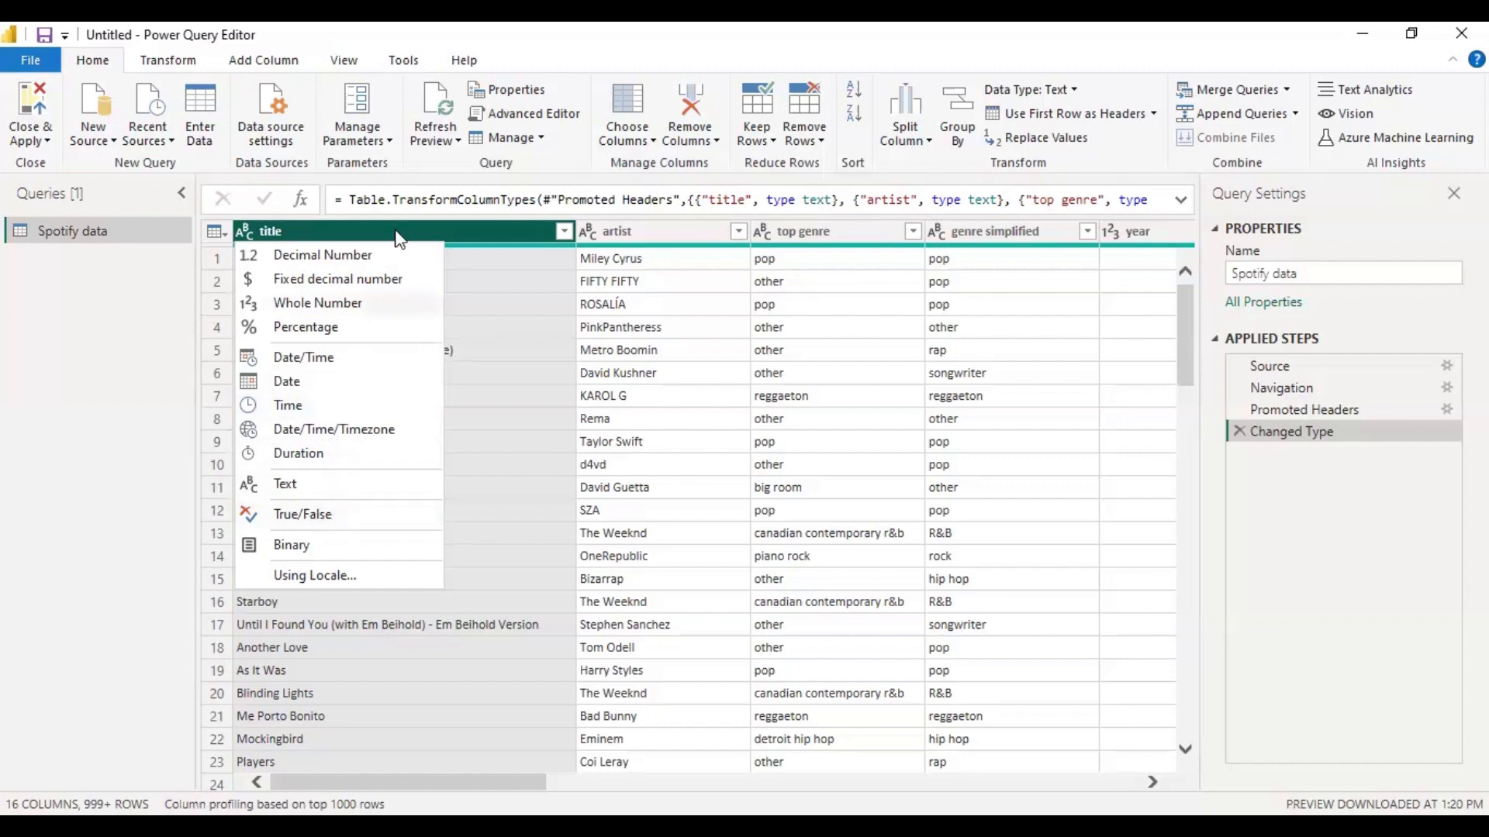
{"action": "left_click", "coordinate": [457, 240]}
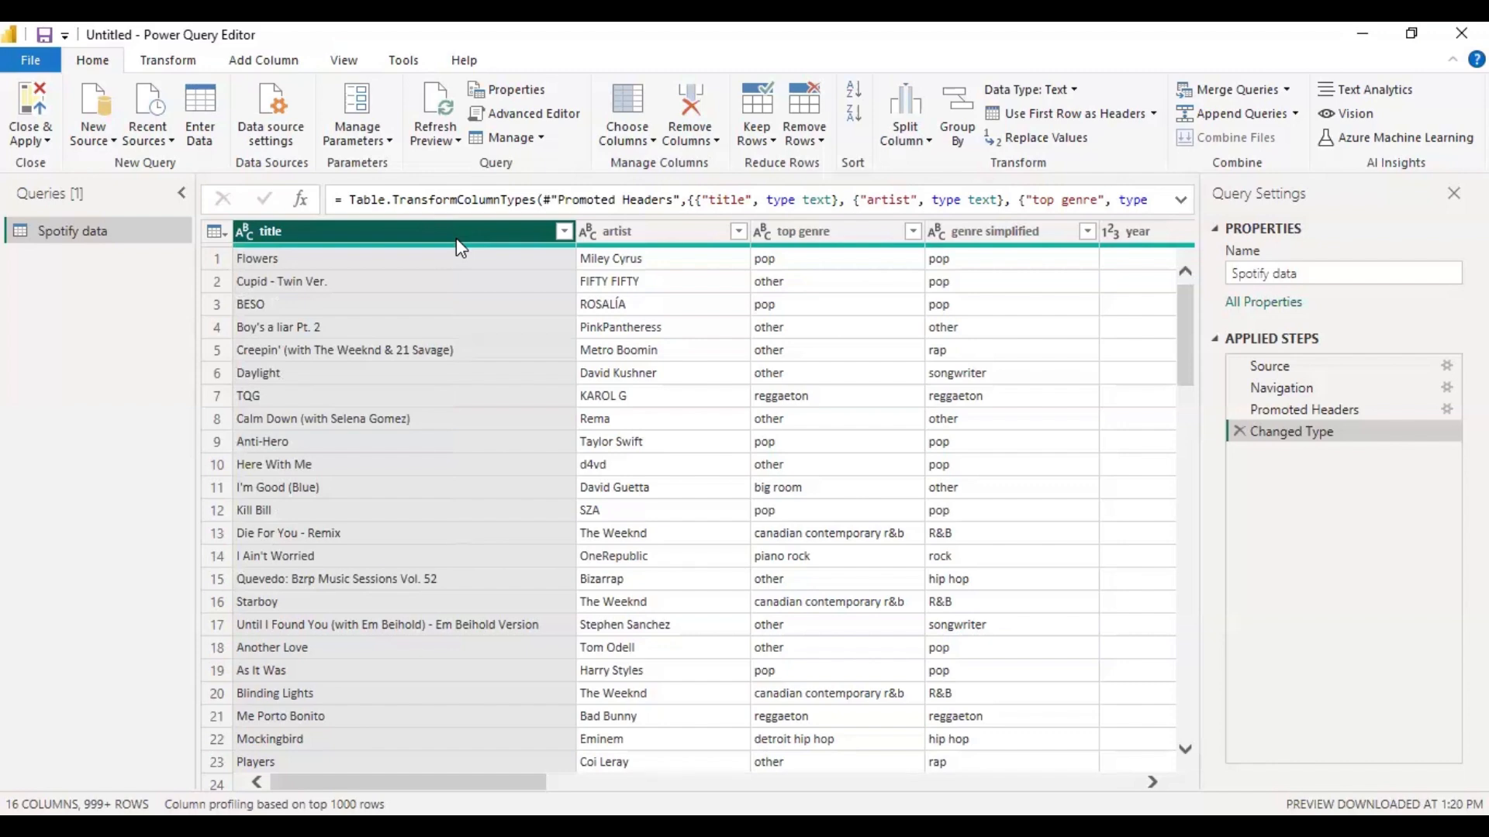
{"action": "left_click", "coordinate": [692, 235]}
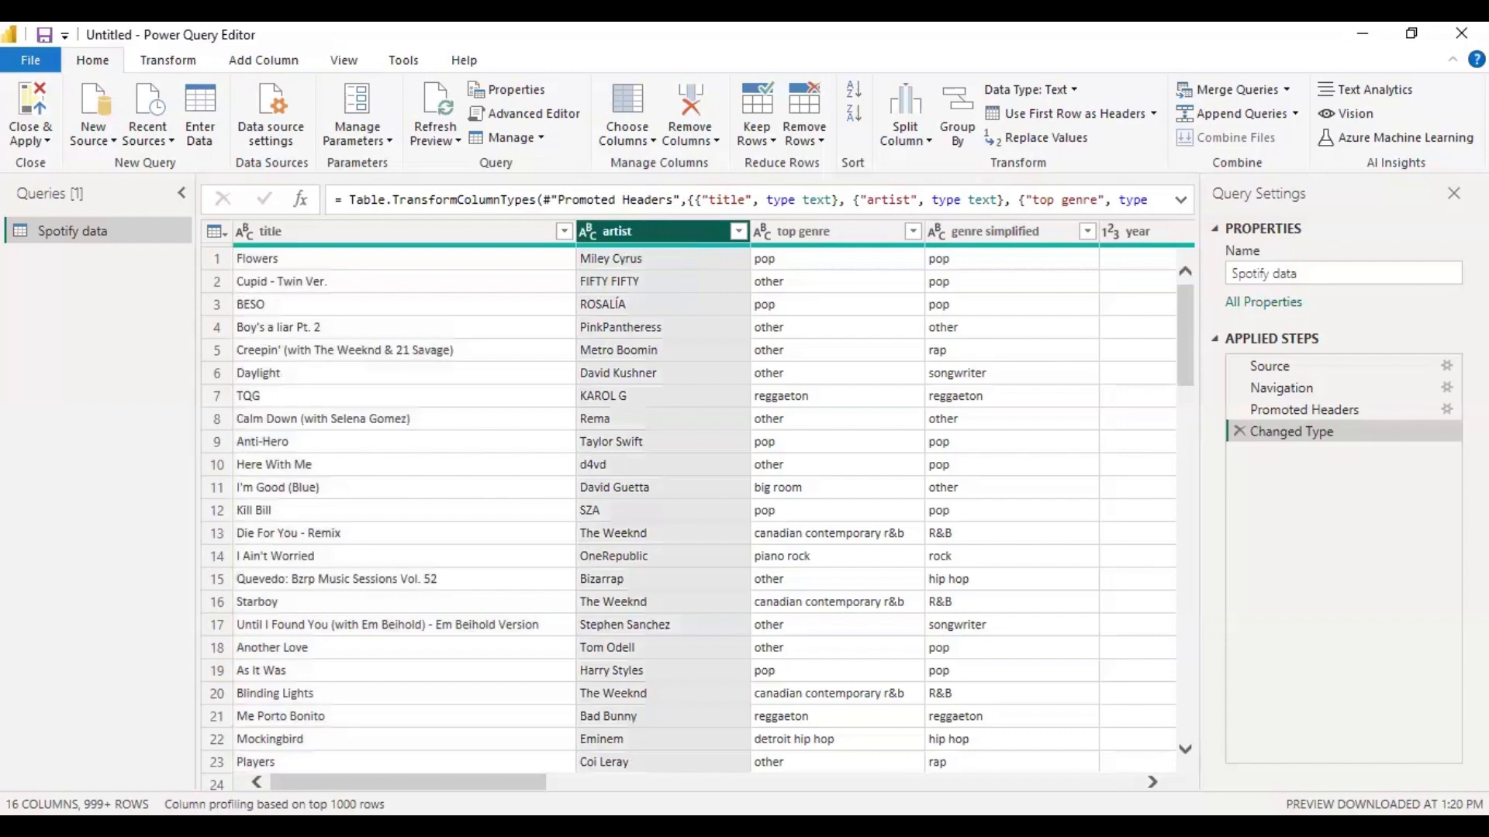
{"action": "left_click_drag", "start_coordinate": [425, 782], "coordinate": [515, 782]}
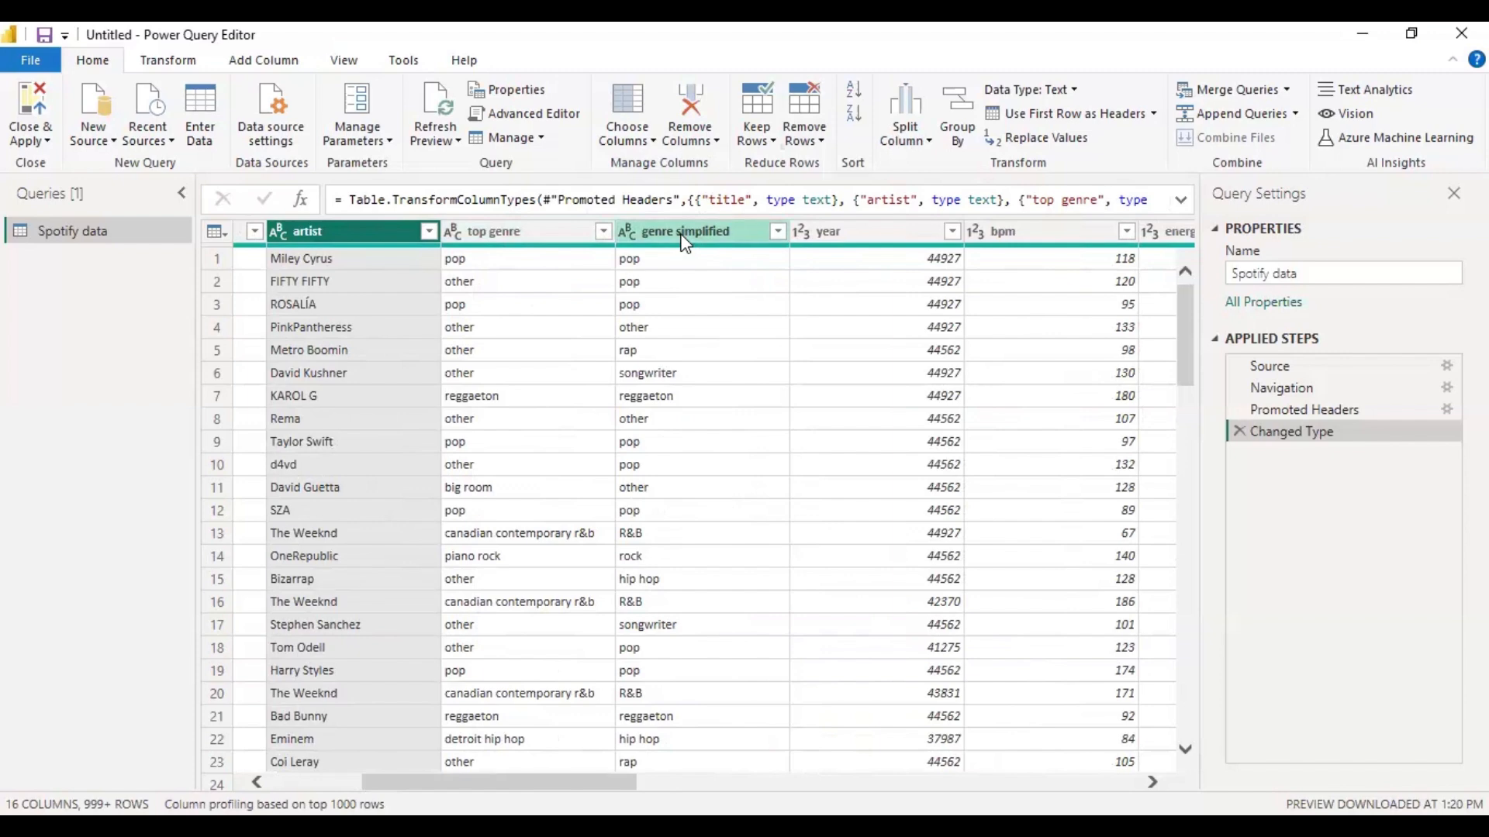
{"action": "left_click", "coordinate": [513, 231]}
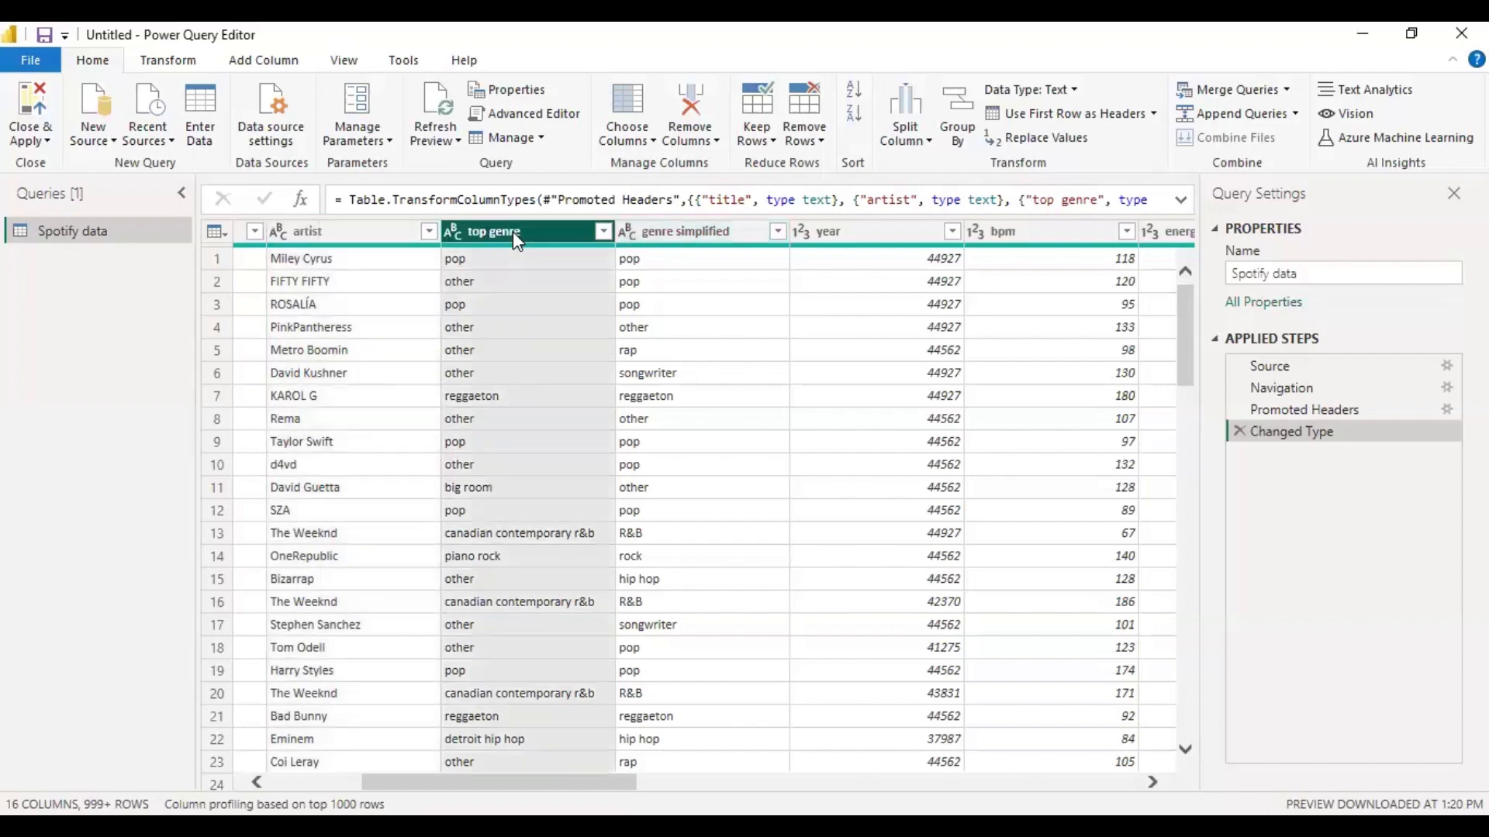
{"action": "left_click", "coordinate": [696, 231]}
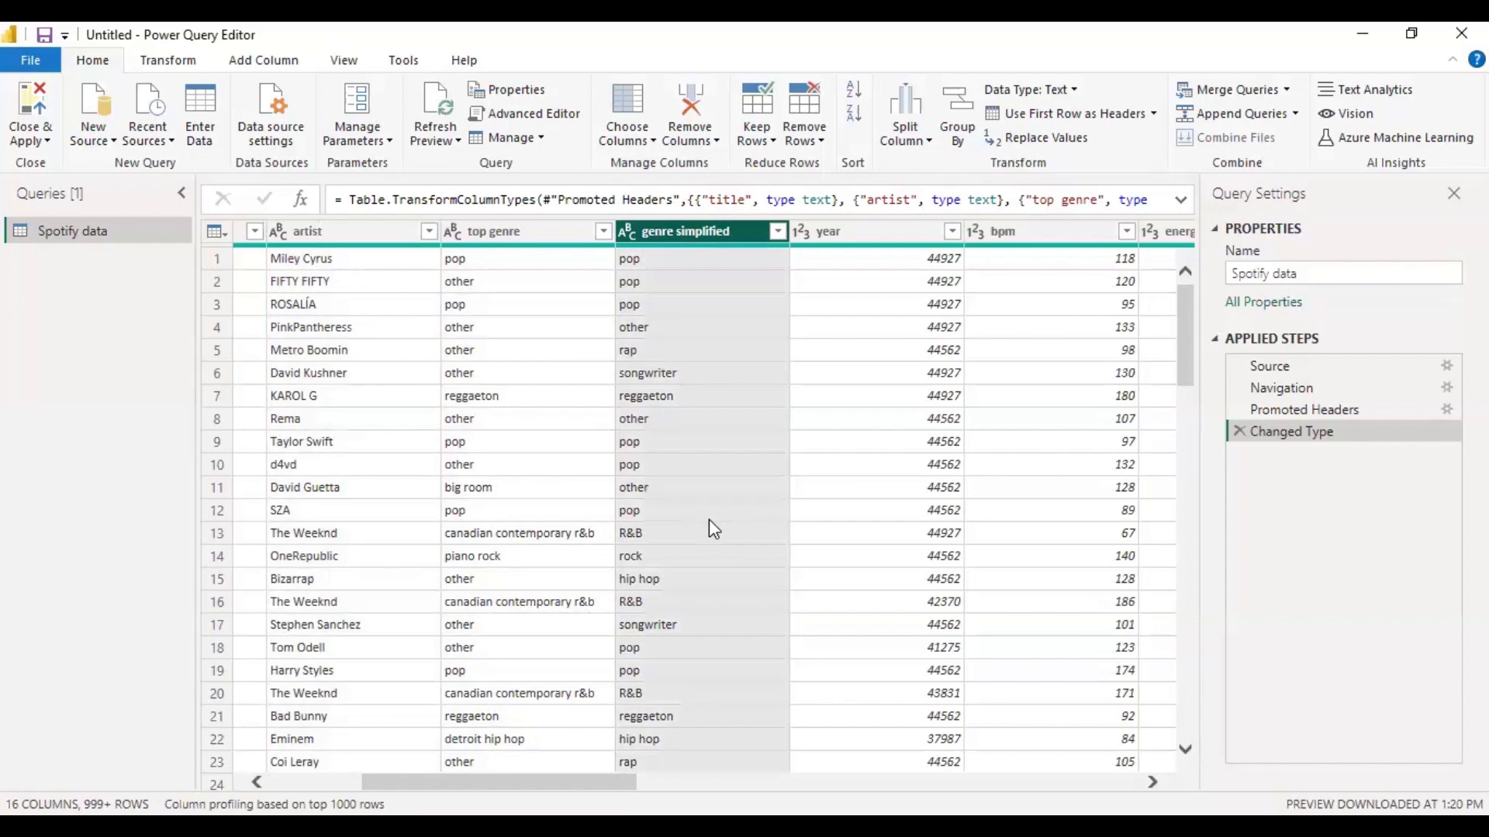
{"action": "scroll", "coordinate": [714, 505], "scroll_direction": "right", "scroll_amount": 5}
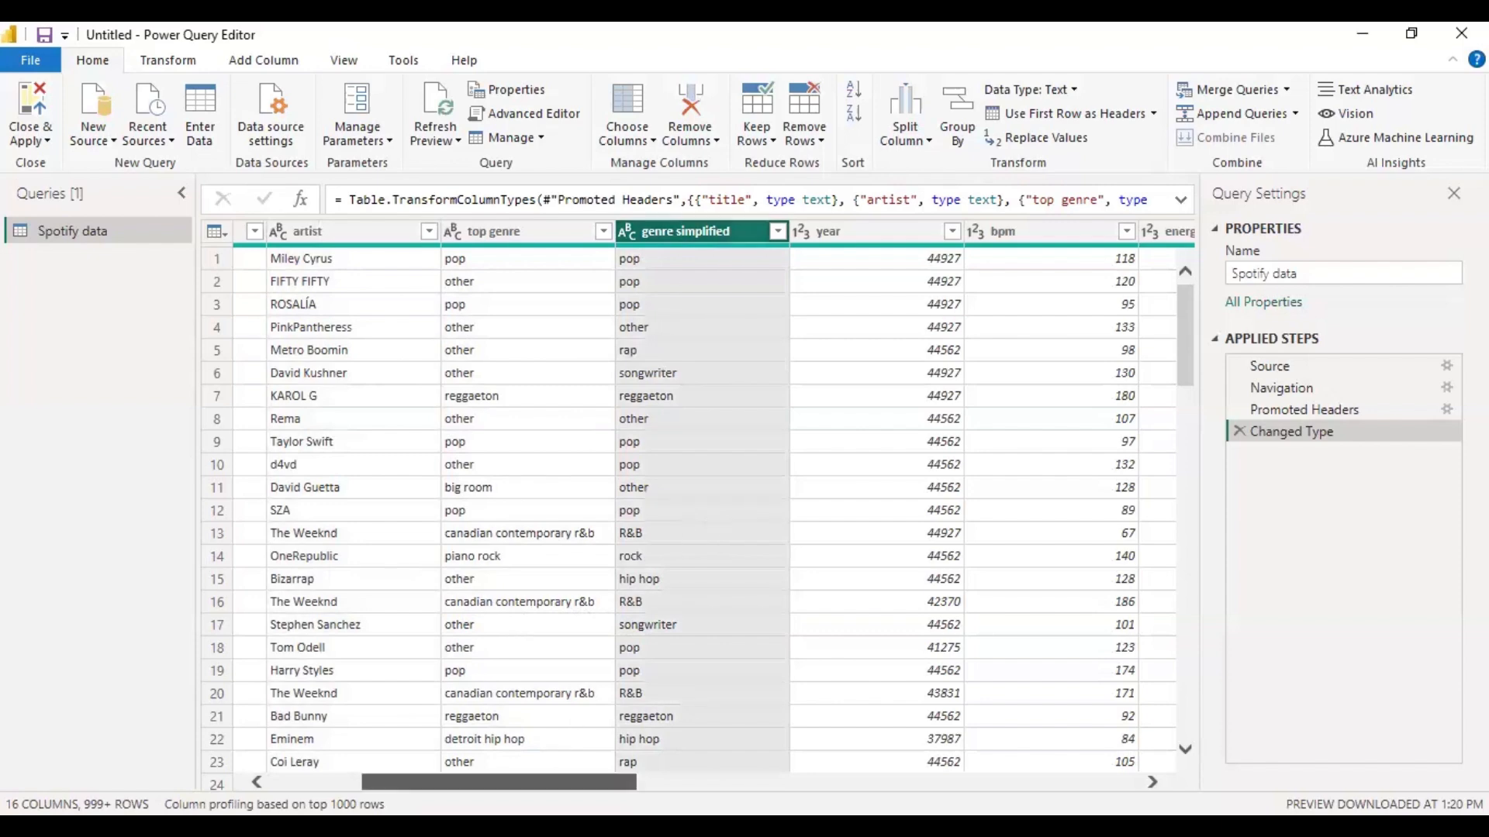
{"action": "scroll", "coordinate": [731, 292], "scroll_direction": "right", "scroll_amount": 2}
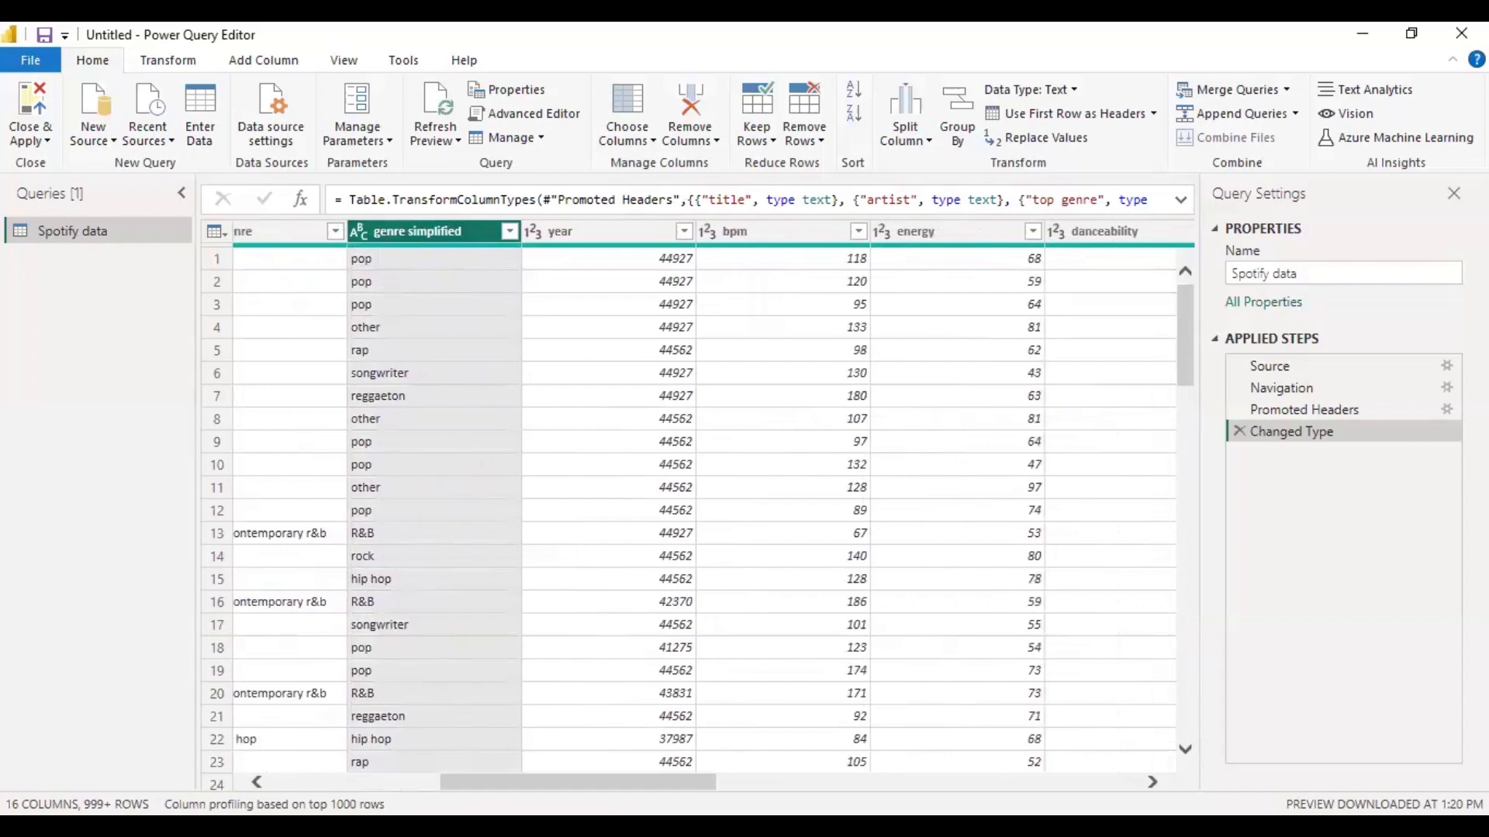
Try converting the year column to the Date type and delete the added type-change step
{"action": "left_click", "coordinate": [683, 232]}
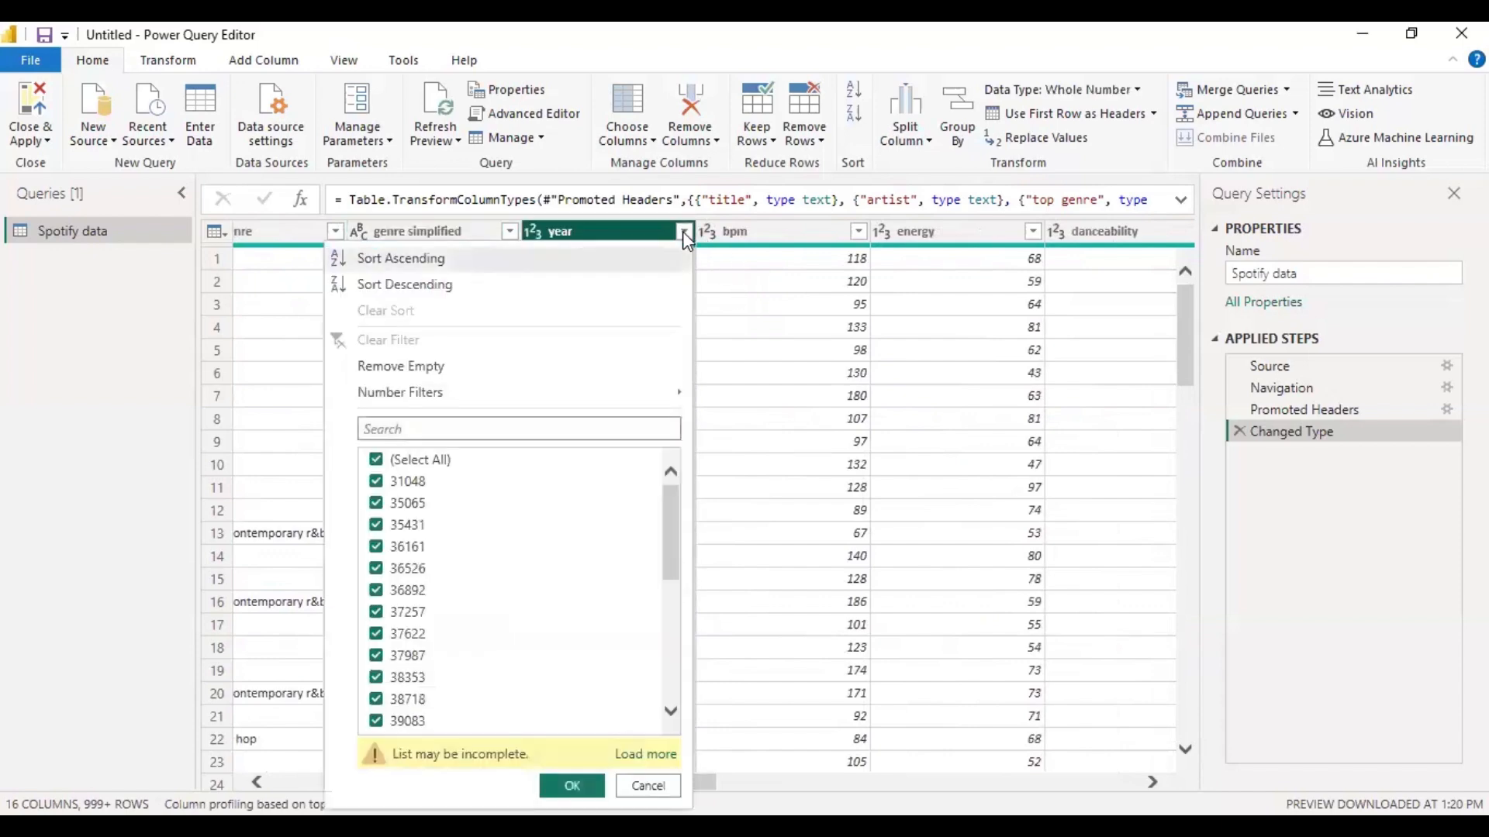
{"action": "left_click", "coordinate": [683, 232]}
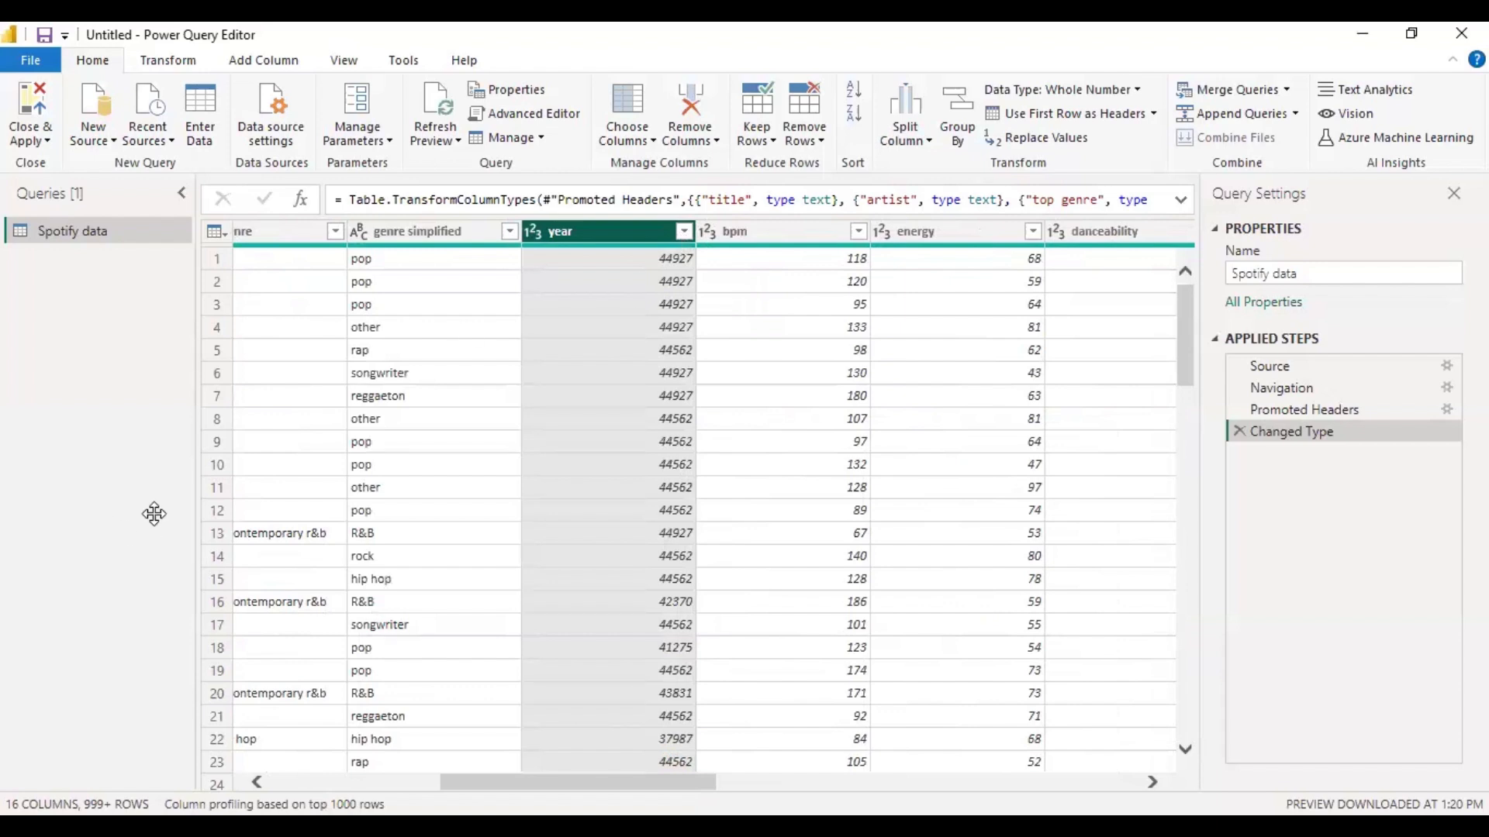
{"action": "left_click", "coordinate": [538, 230]}
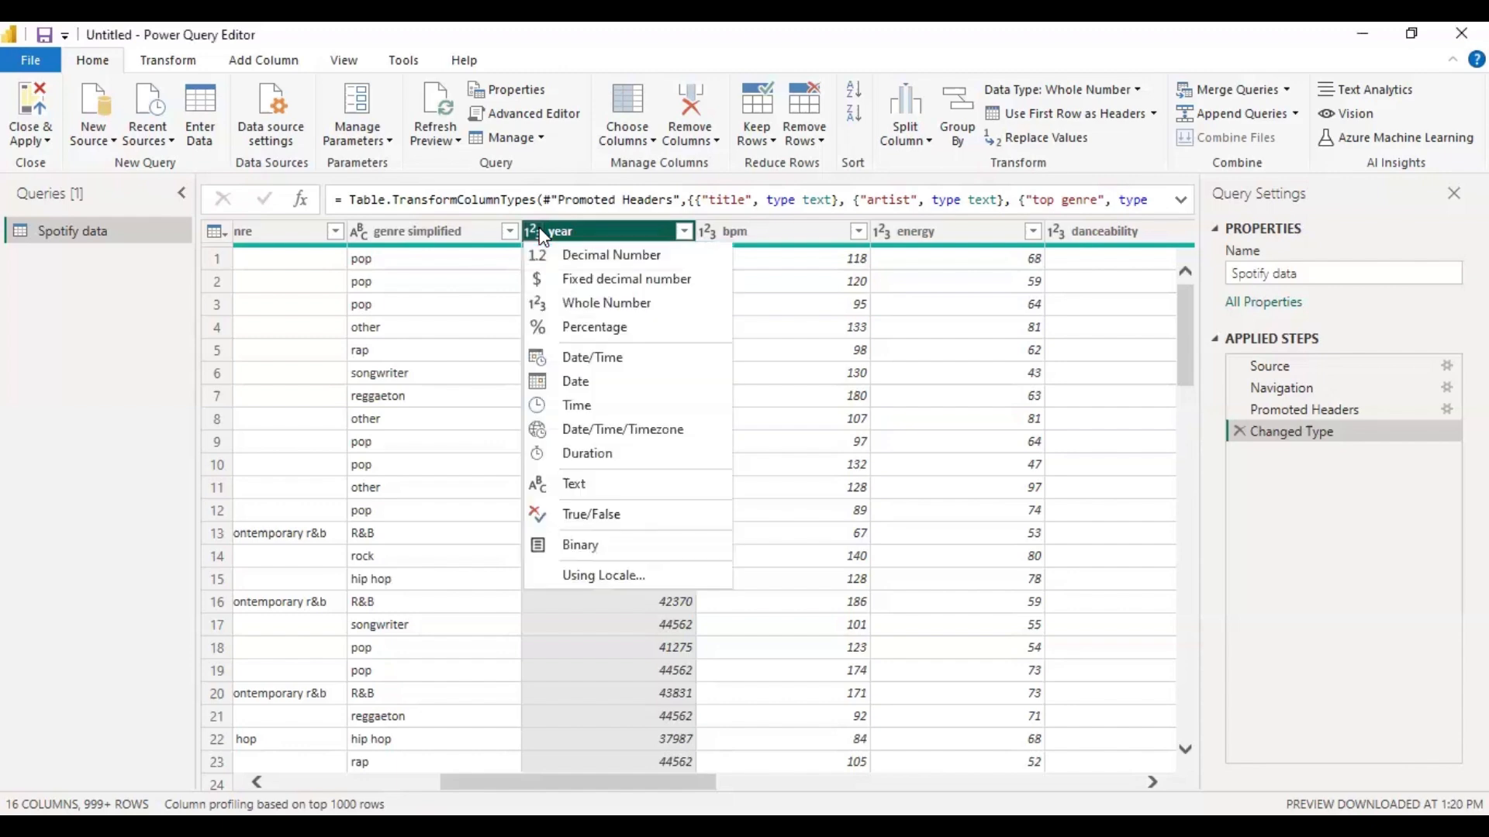
{"action": "left_click", "coordinate": [594, 384]}
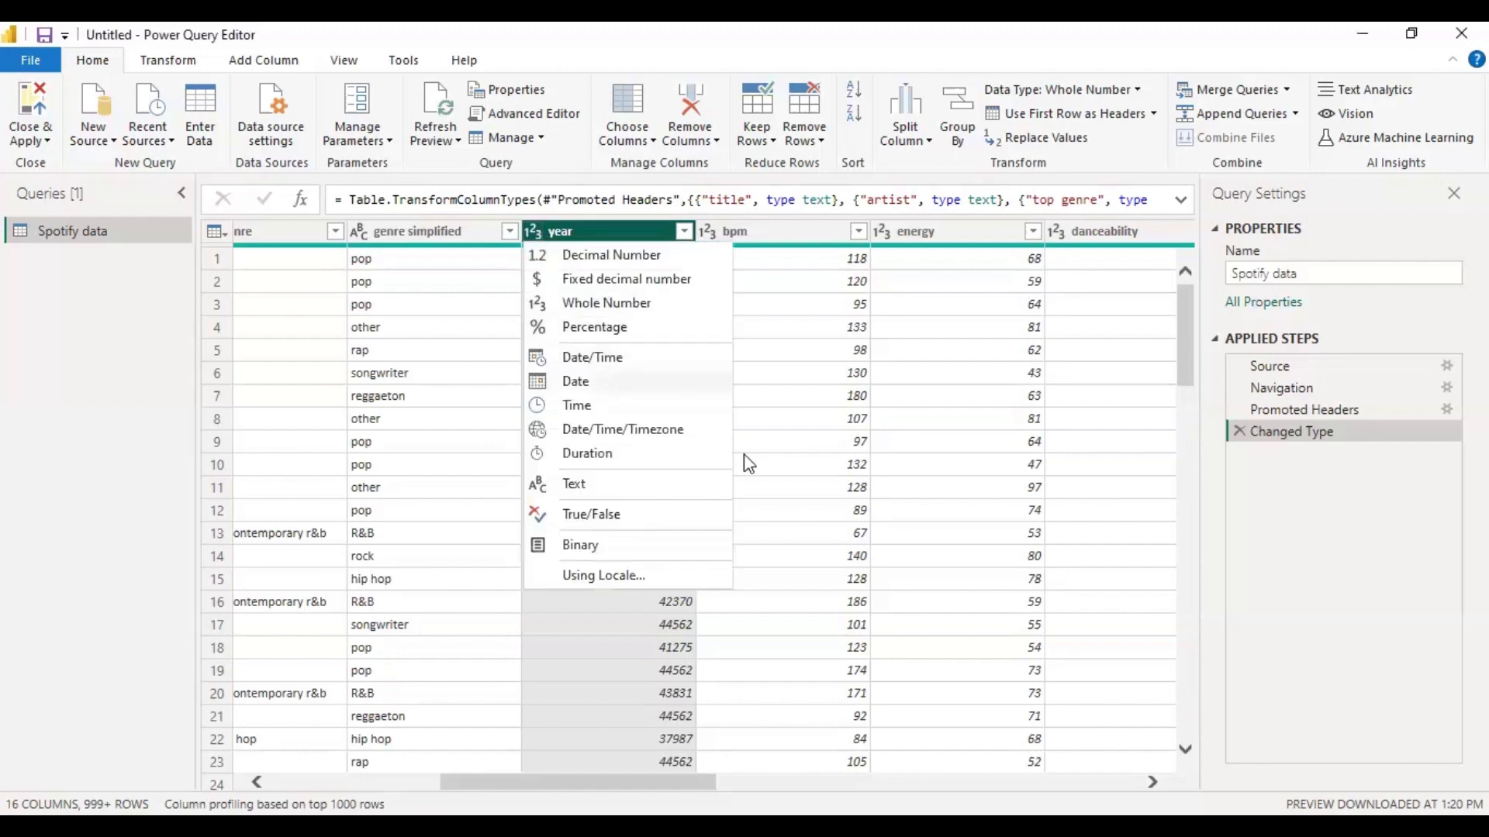
{"action": "left_click", "coordinate": [873, 489]}
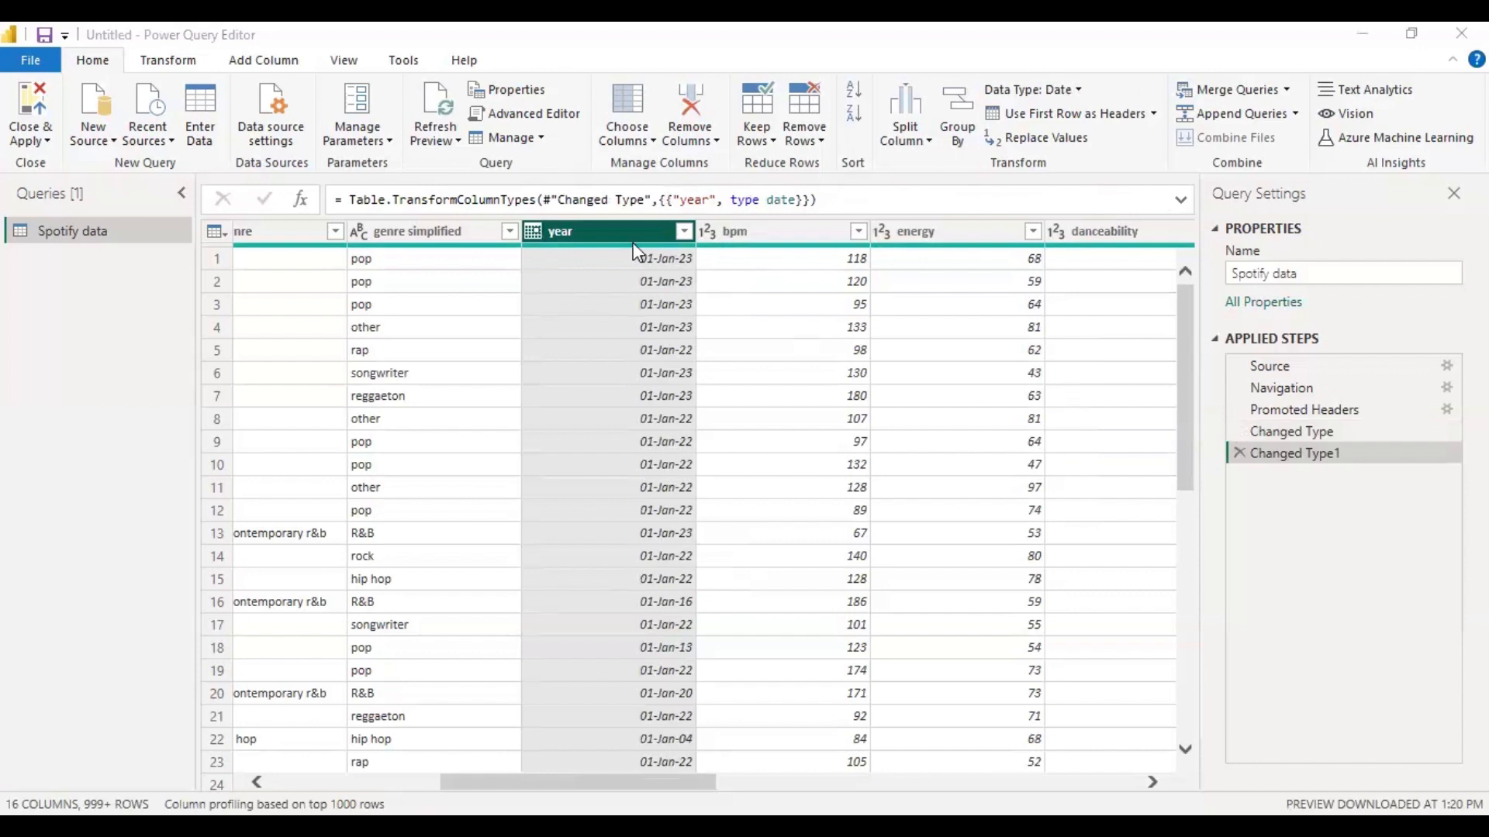
{"action": "left_click", "coordinate": [1239, 453]}
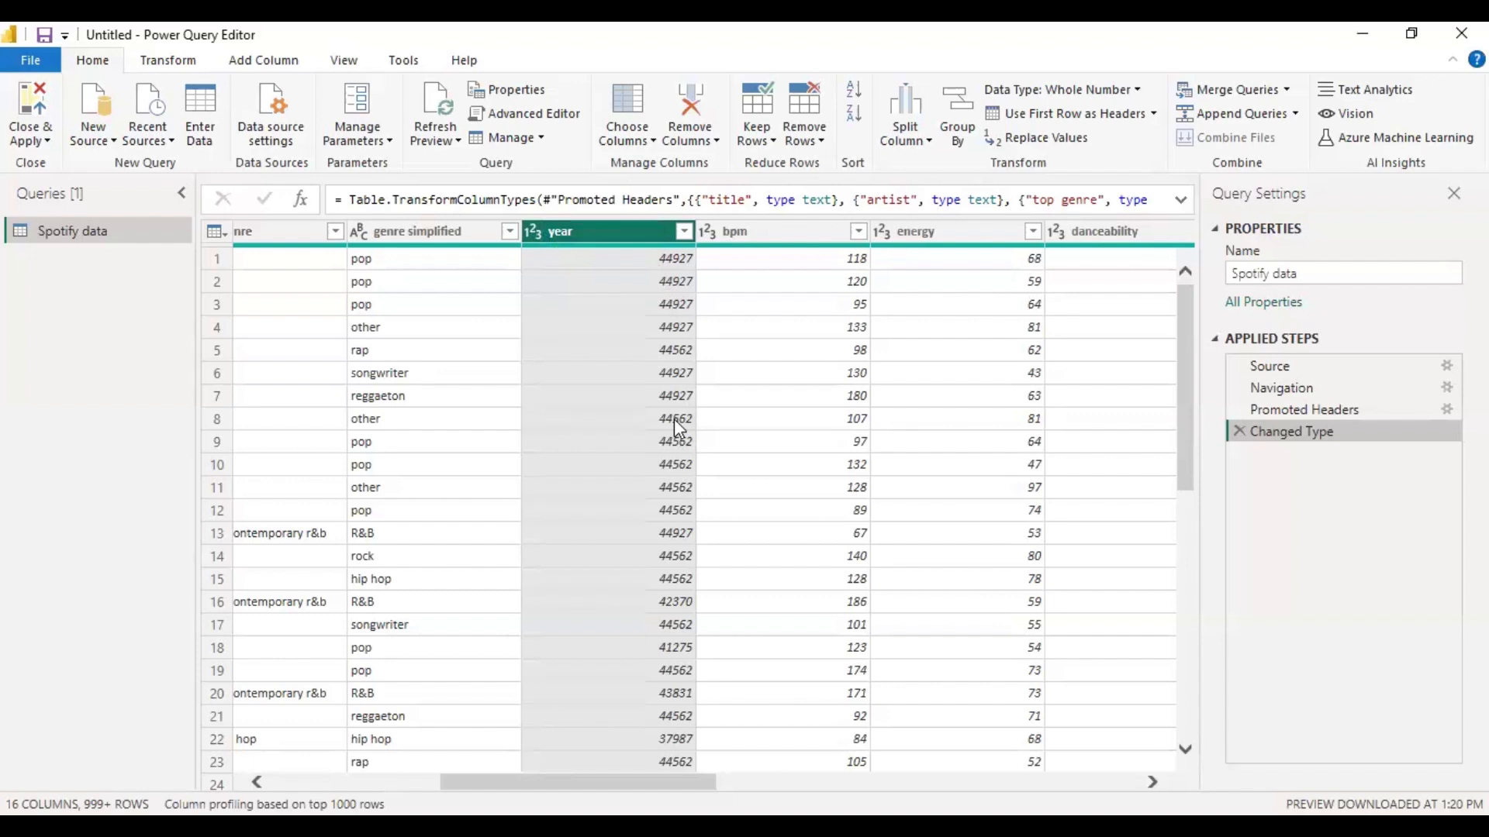
Change the year column's data type to Date, adding the conversion as a new step
{"action": "left_click", "coordinate": [534, 232]}
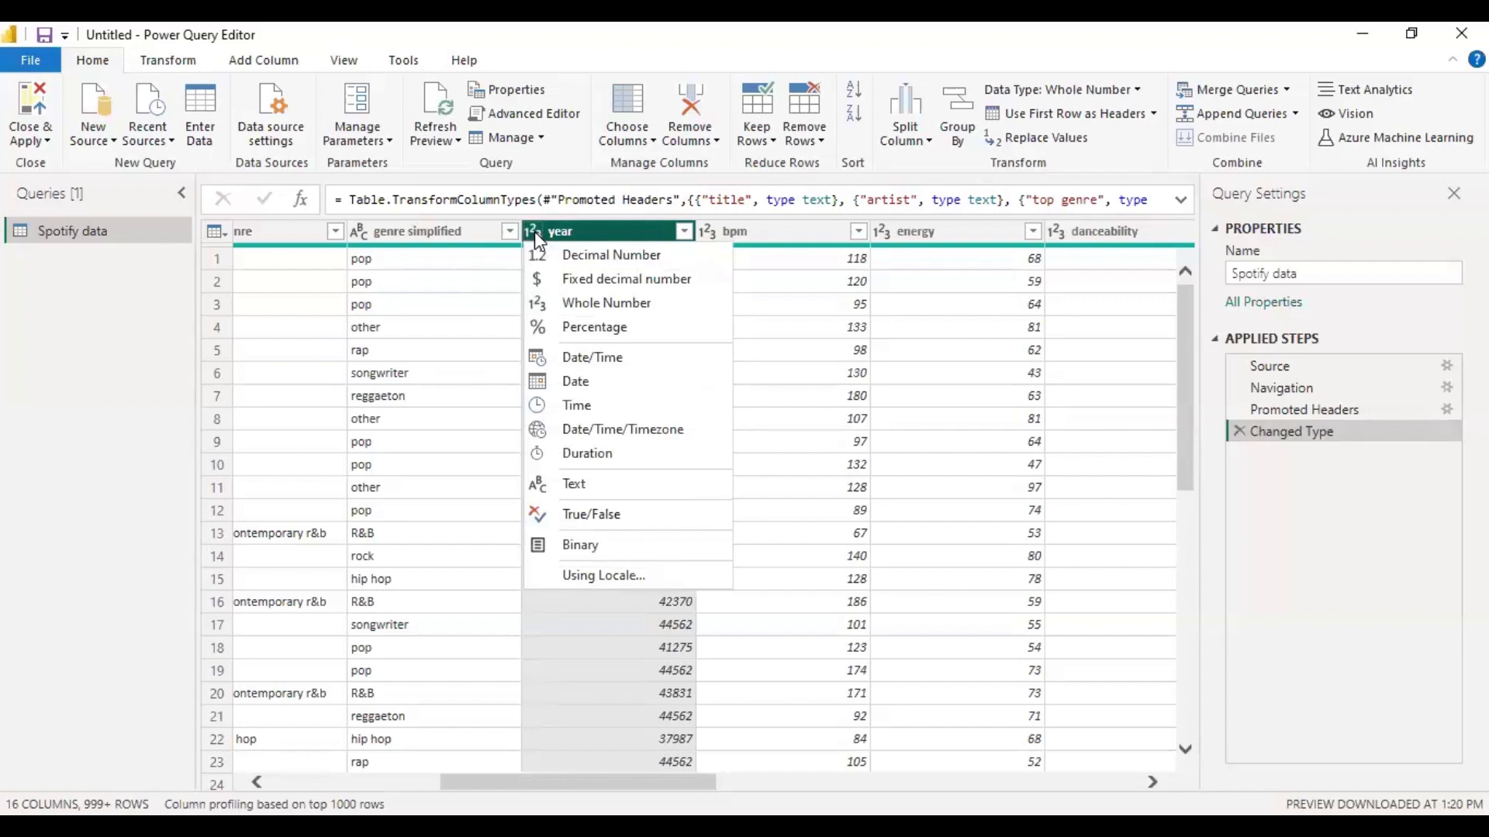
{"action": "left_click", "coordinate": [820, 189]}
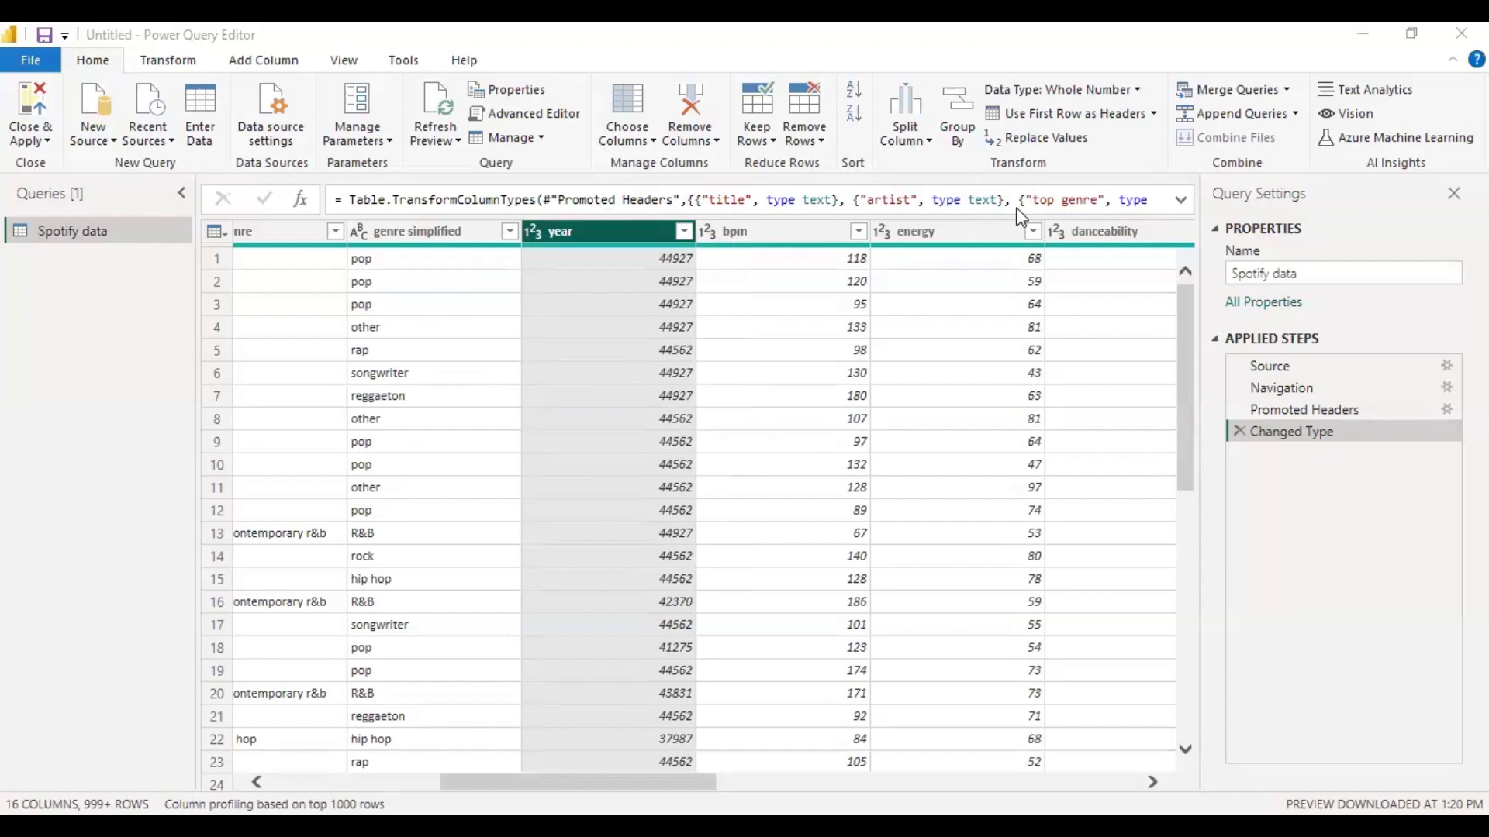
{"action": "left_click", "coordinate": [532, 232]}
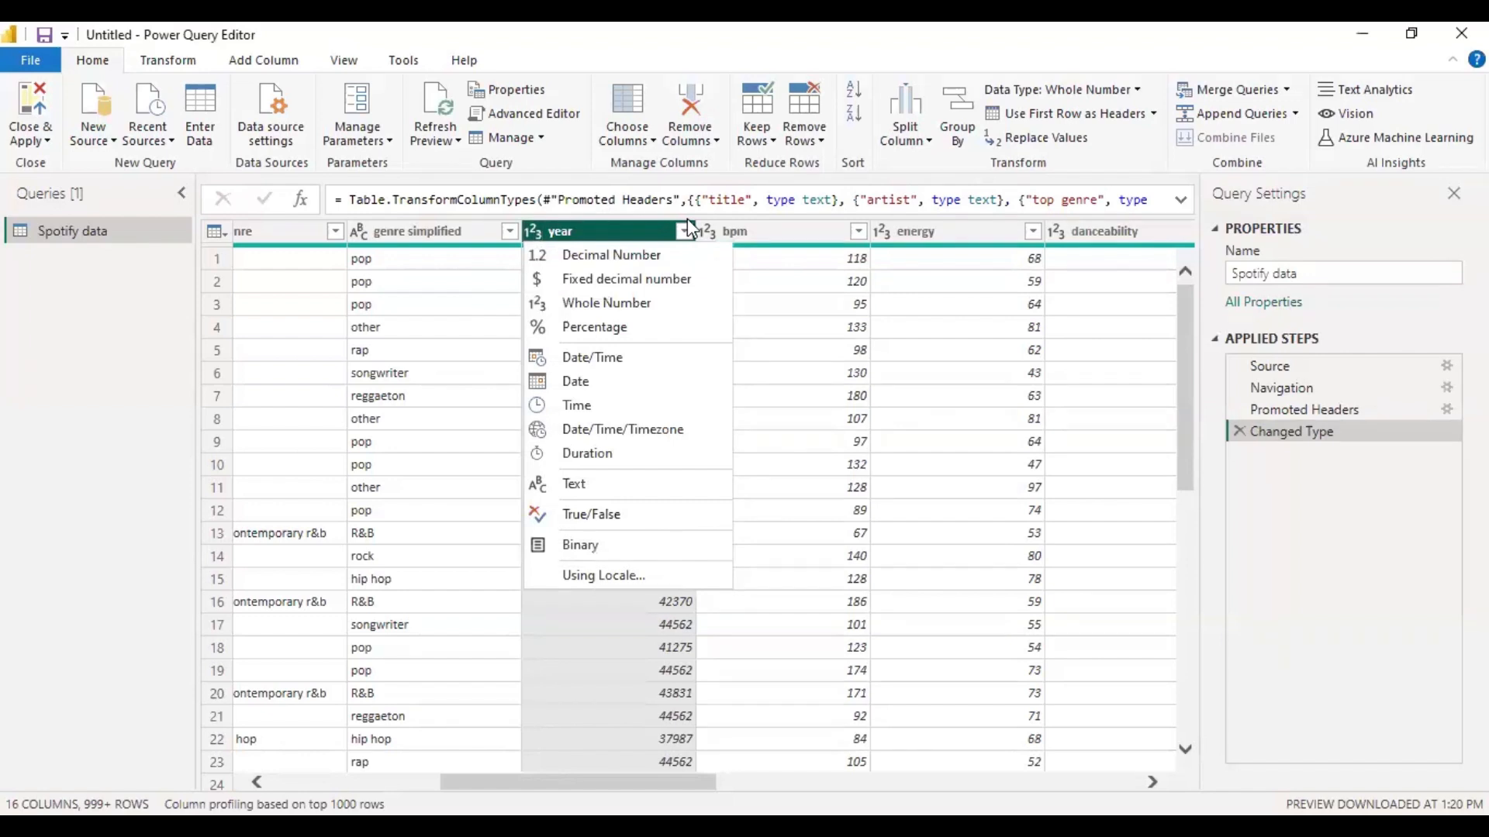
{"action": "left_click", "coordinate": [537, 231]}
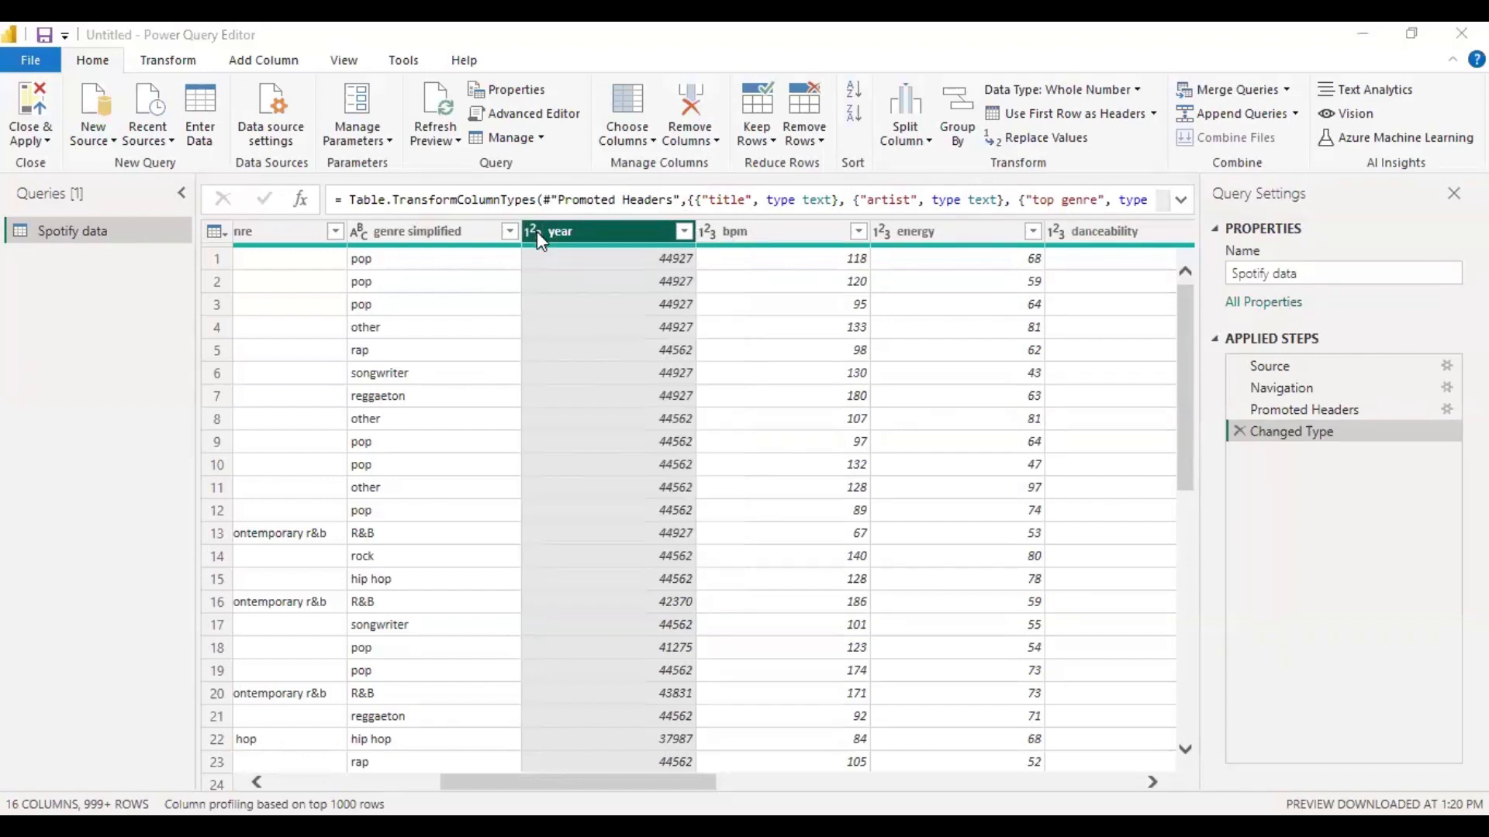
{"action": "left_click", "coordinate": [537, 231]}
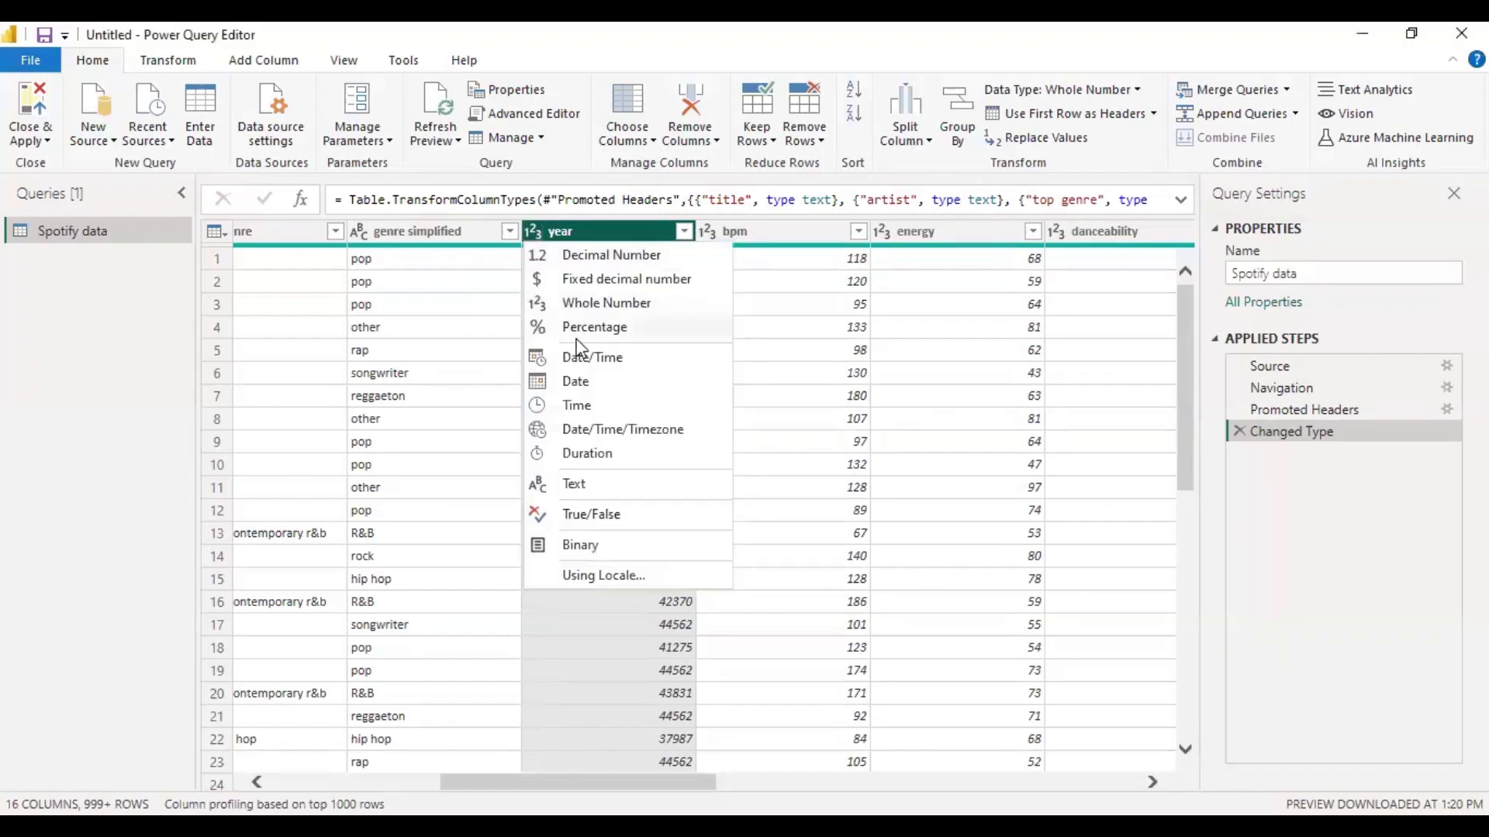
{"action": "left_click", "coordinate": [540, 384]}
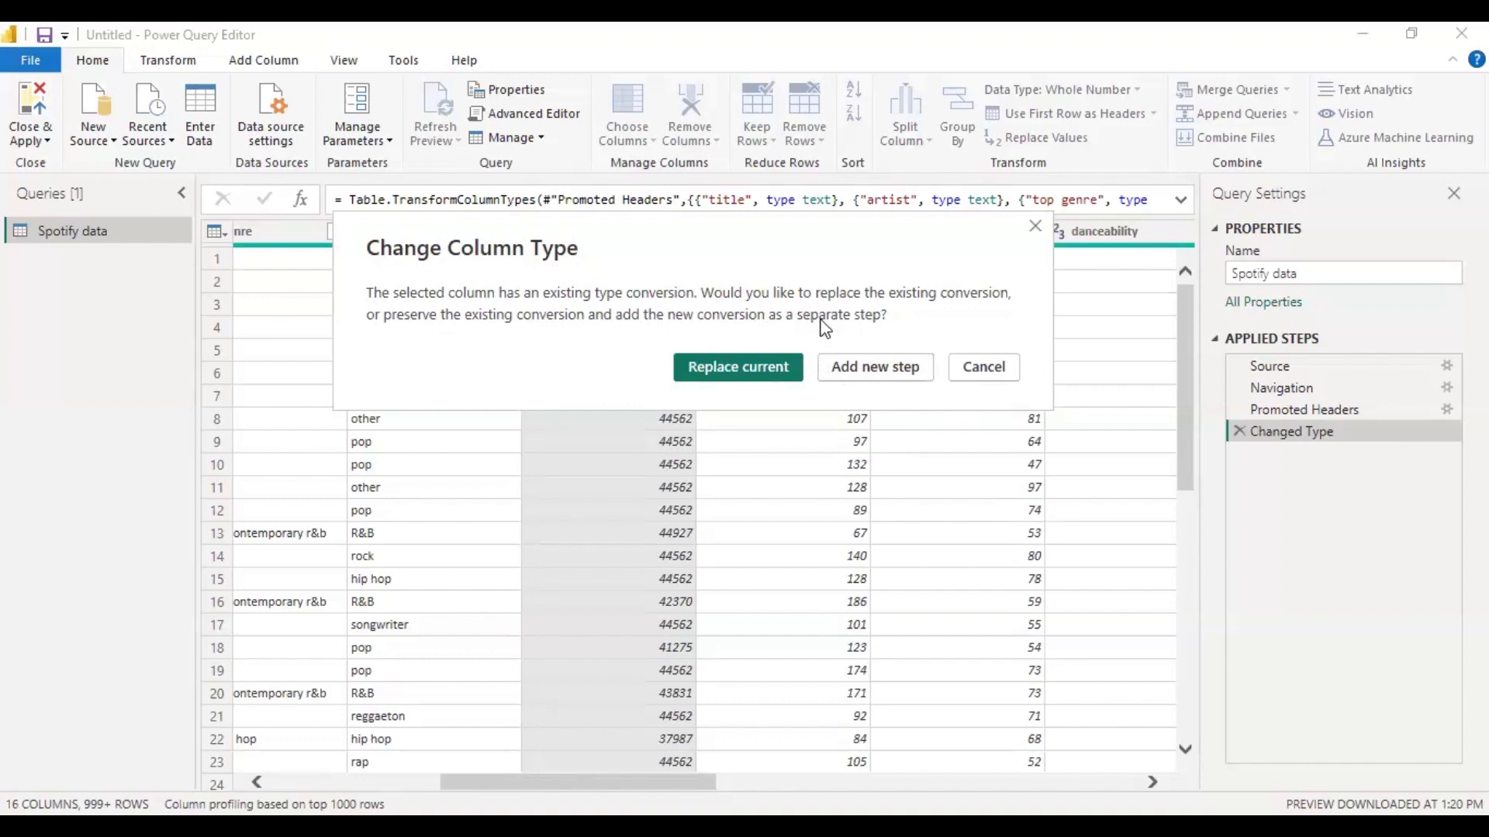
{"action": "left_click", "coordinate": [859, 371]}
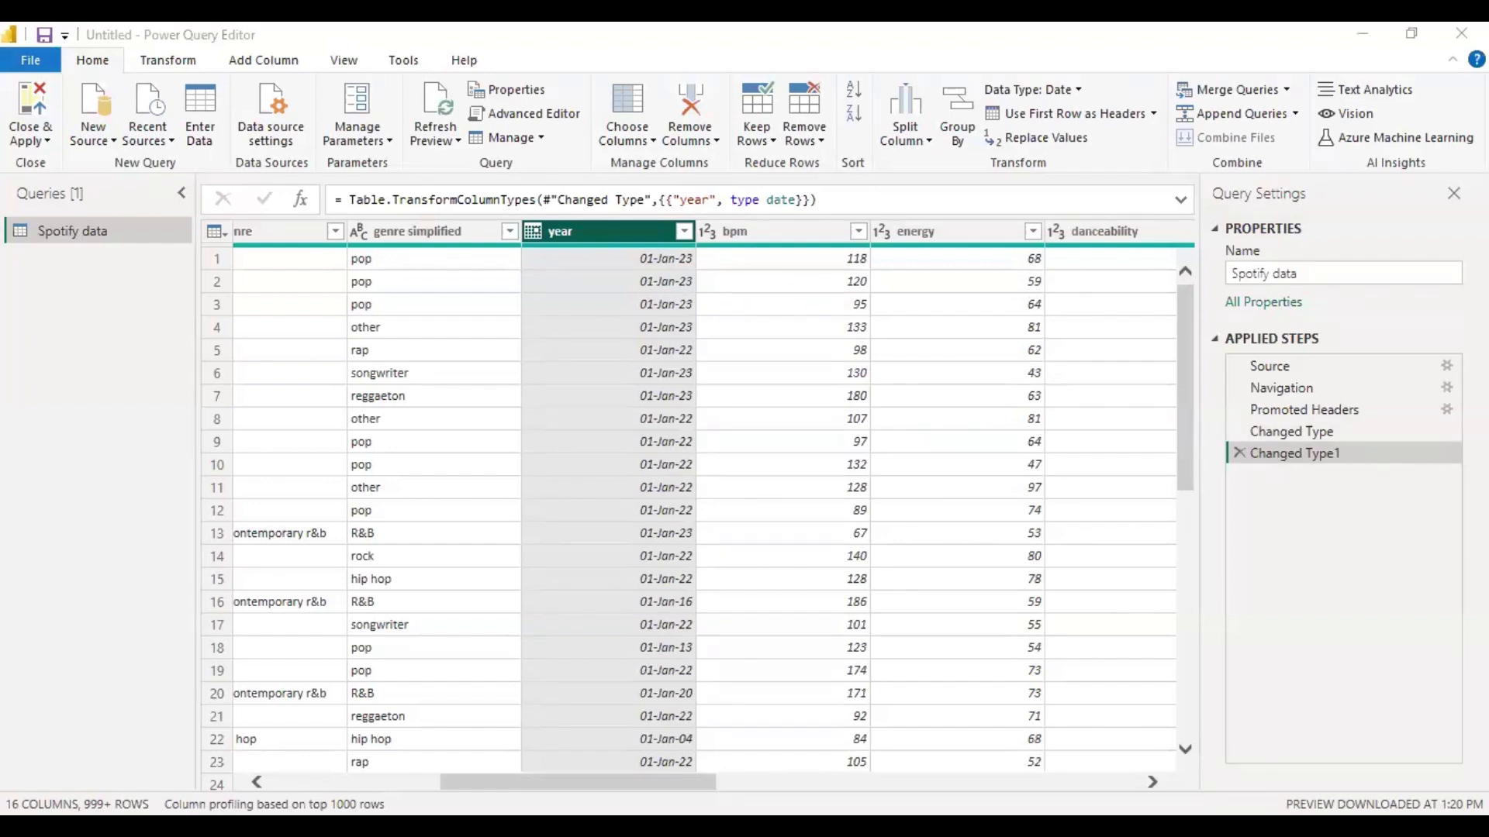
Examine the remaining columns from bpm through popularity and Column16, checking their values and data types
{"action": "left_click_drag", "start_coordinate": [578, 783], "coordinate": [695, 782]}
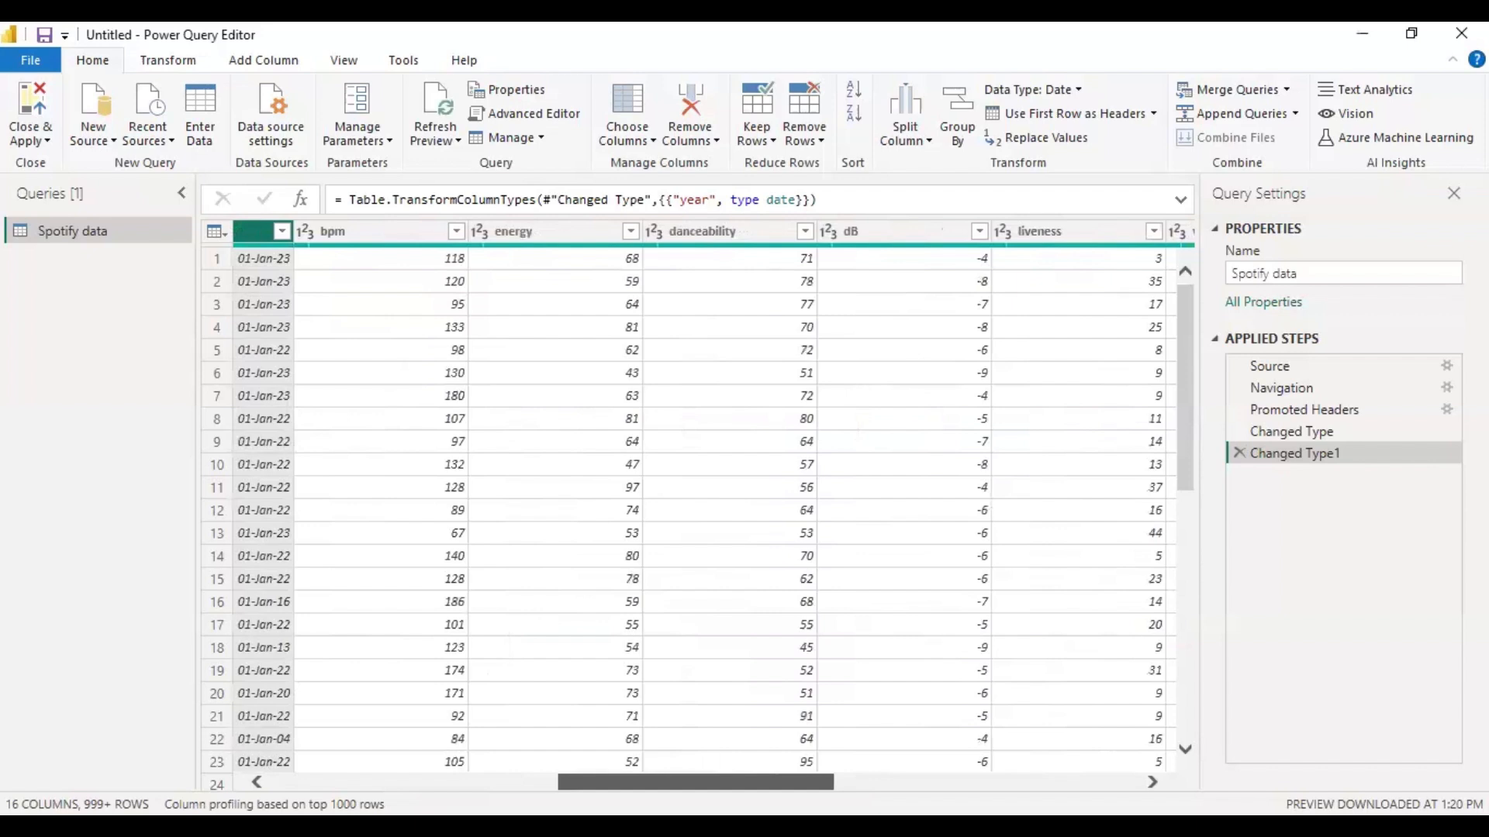
{"action": "left_click_drag", "start_coordinate": [696, 782], "coordinate": [703, 783]}
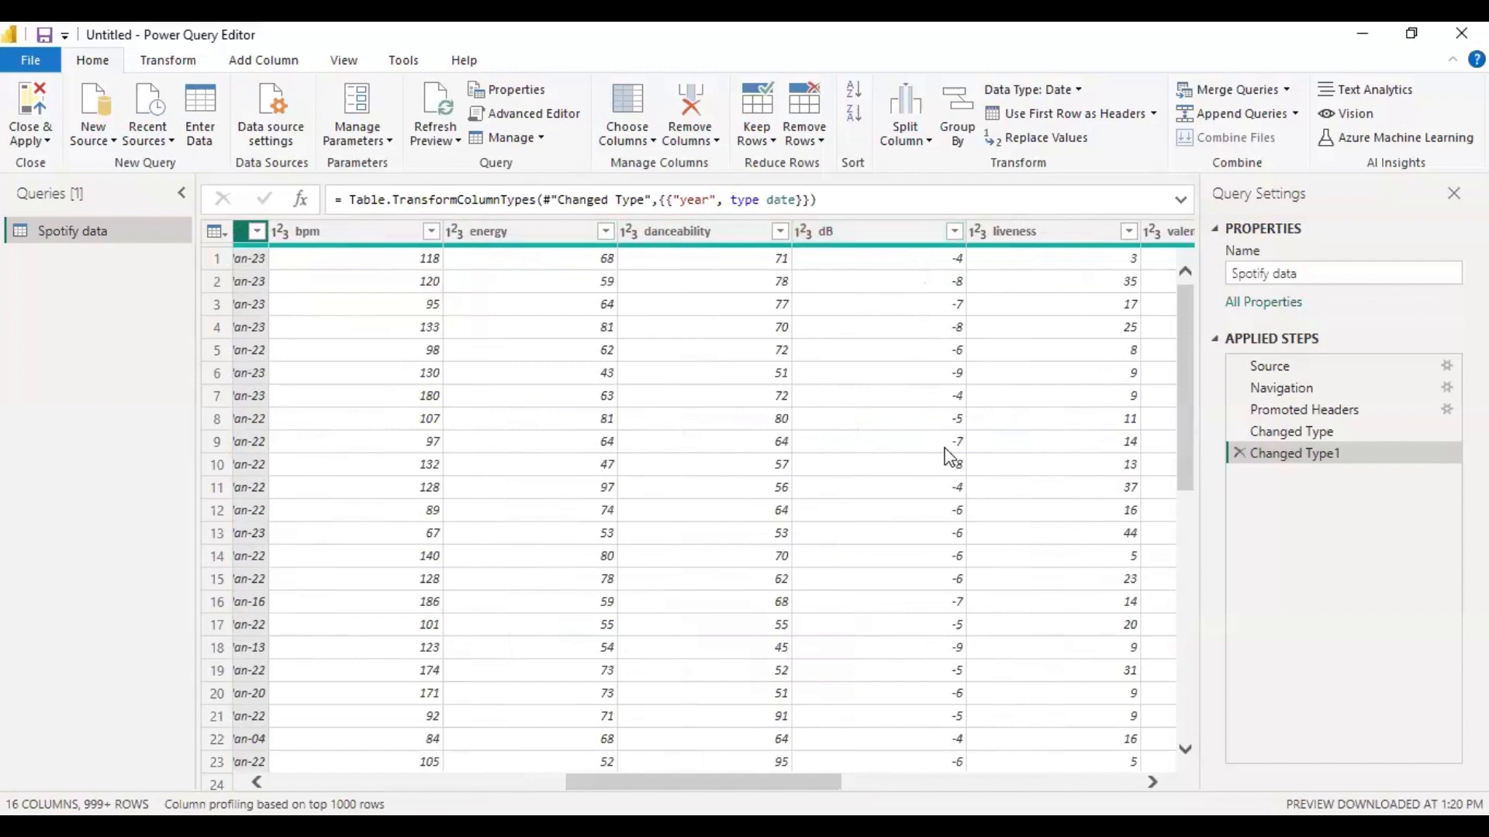
{"action": "scroll", "coordinate": [949, 456], "scroll_direction": "down", "scroll_amount": 20}
{"action": "scroll", "coordinate": [950, 456], "scroll_direction": "up", "scroll_amount": 20}
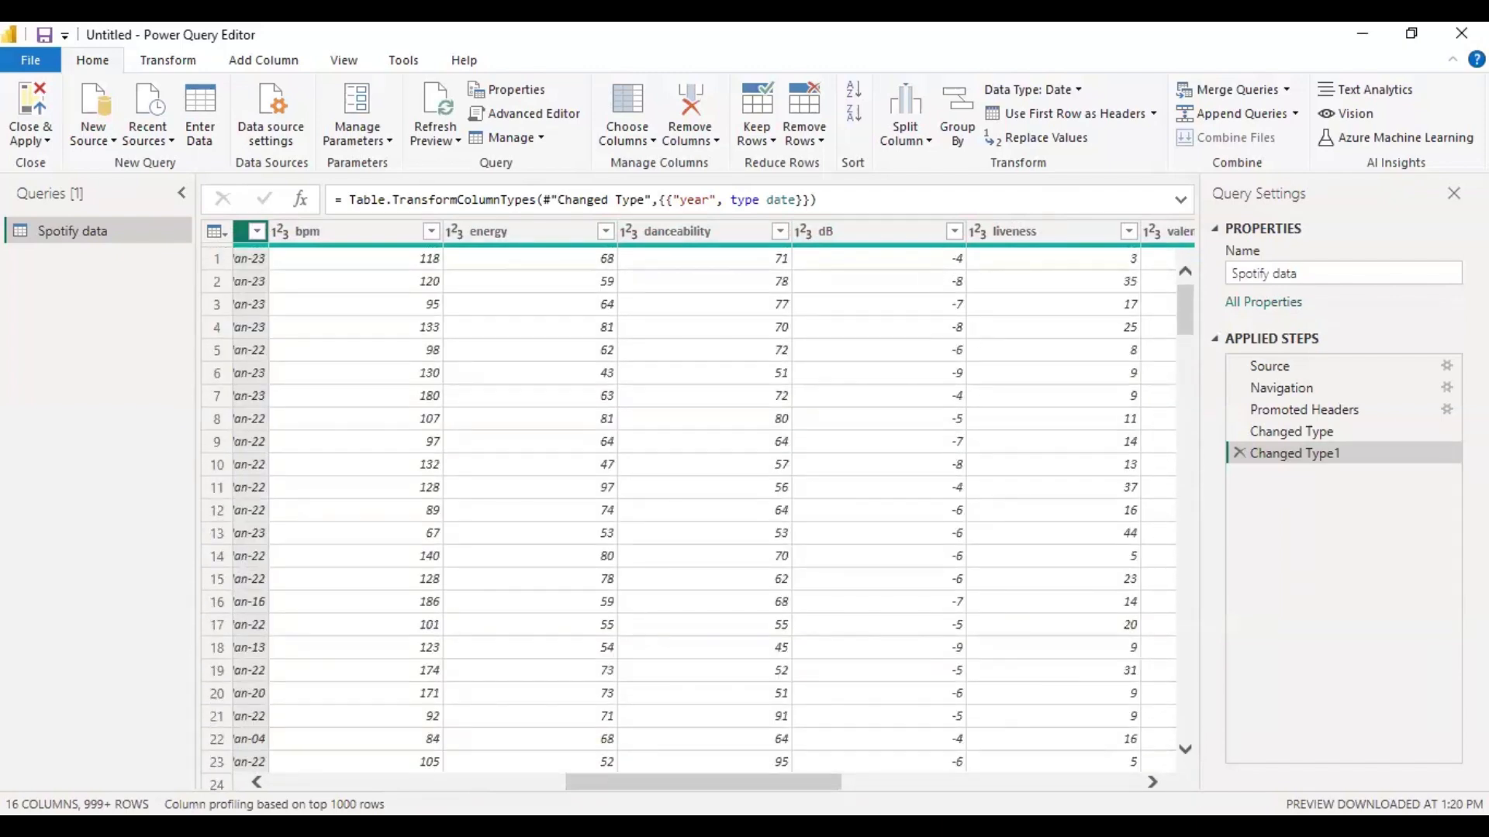
{"action": "left_click_drag", "start_coordinate": [703, 782], "coordinate": [902, 782]}
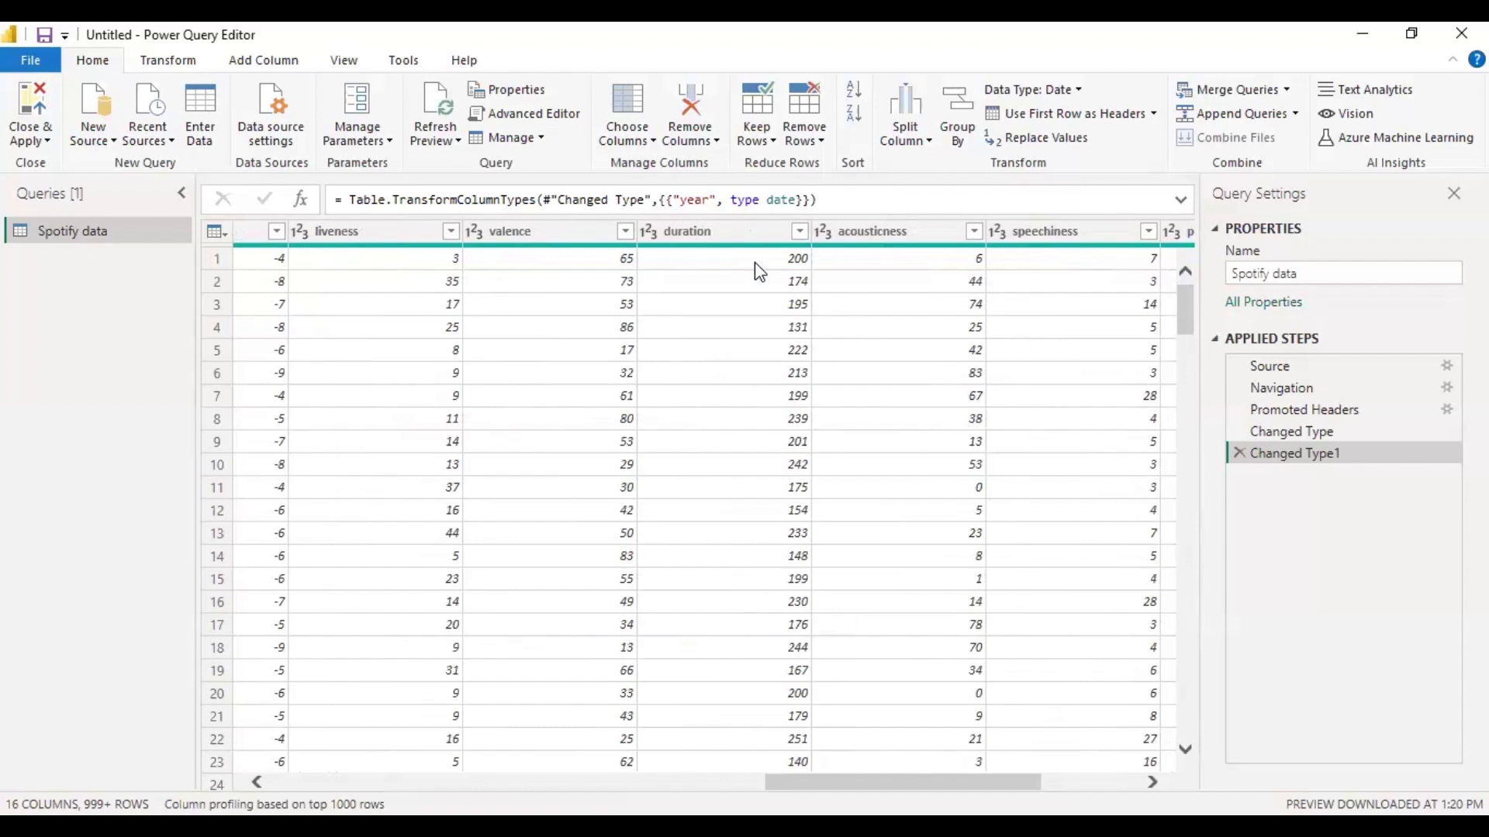
{"action": "scroll", "coordinate": [756, 262], "scroll_direction": "right", "scroll_amount": 3}
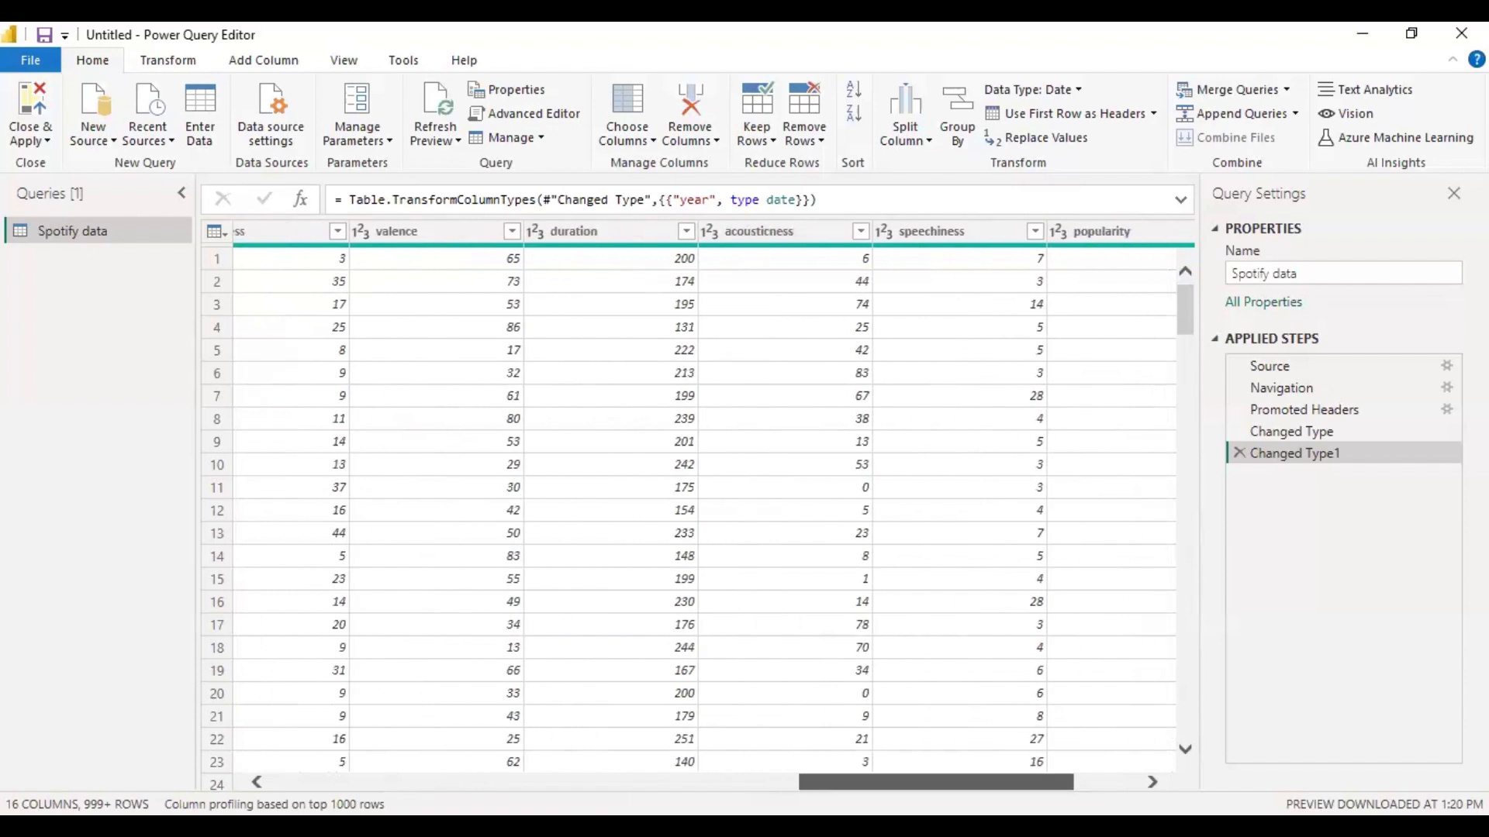
{"action": "scroll", "coordinate": [698, 504], "scroll_direction": "right", "scroll_amount": 3}
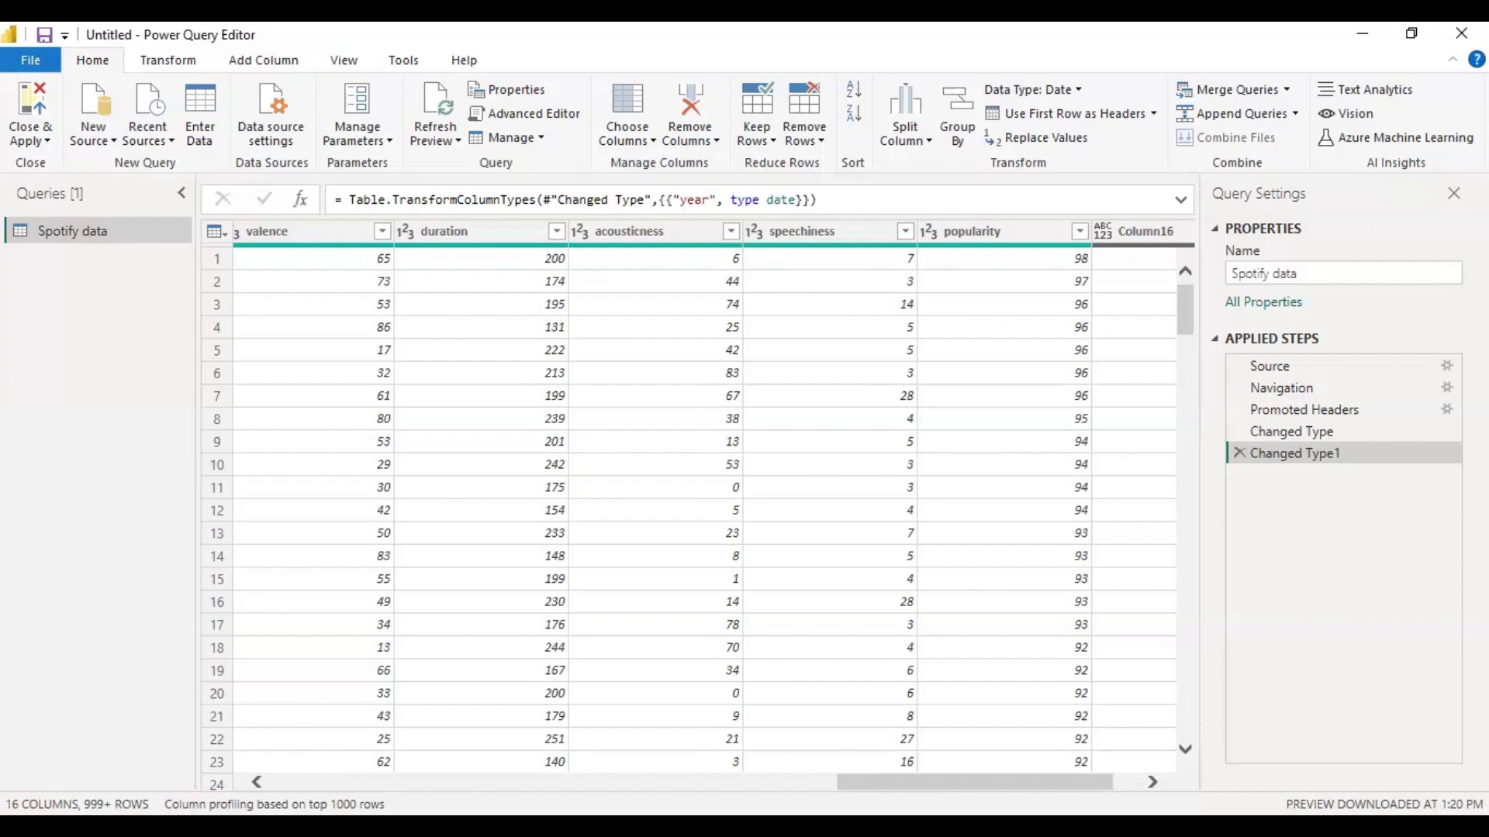
Remove Column16 from the Spotify data query and load the cleaned table into the report
{"action": "left_click_drag", "start_coordinate": [974, 782], "coordinate": [1001, 782]}
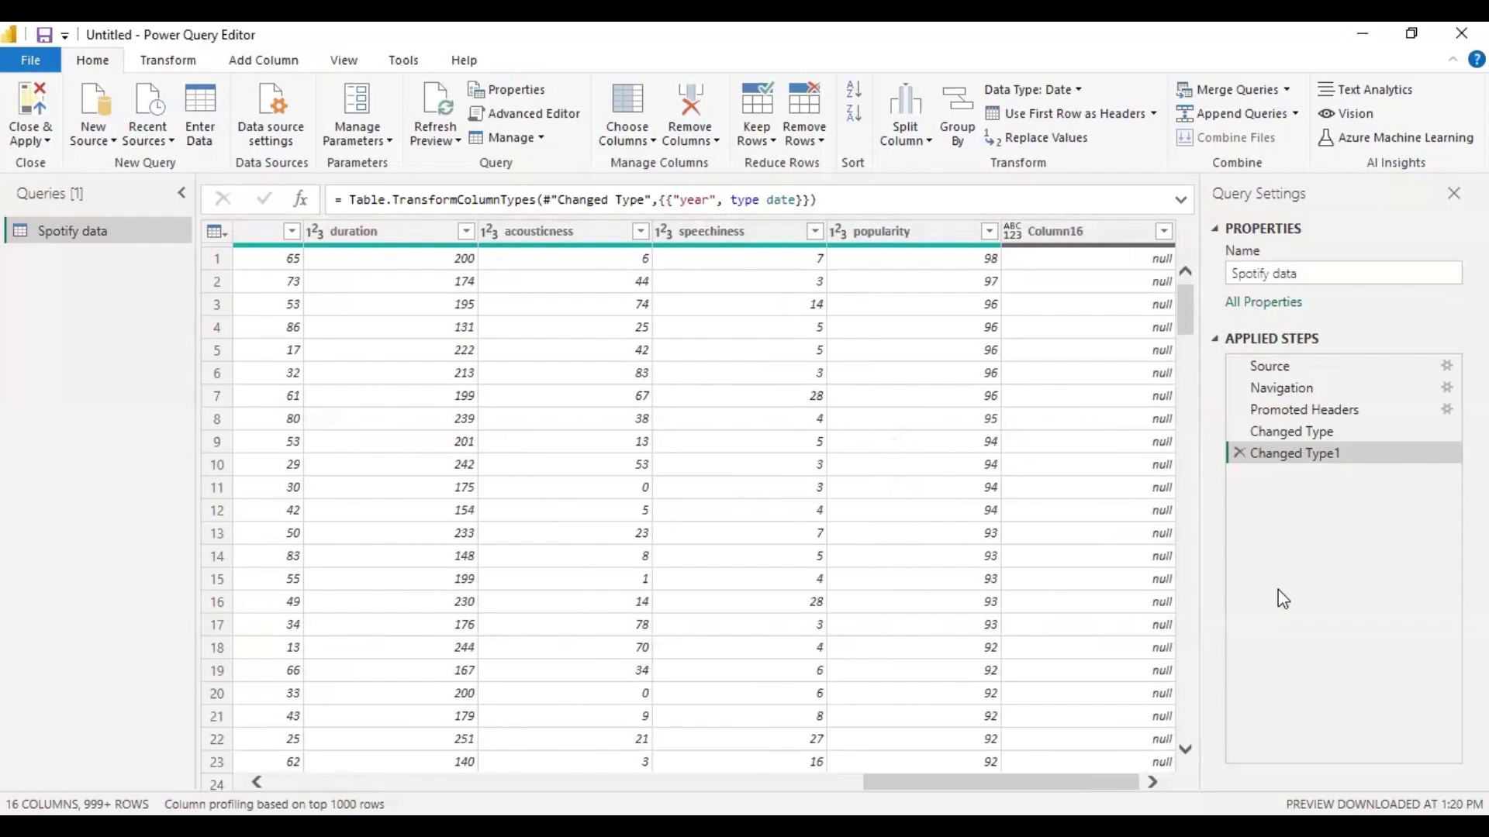
{"action": "left_click_drag", "start_coordinate": [1191, 304], "coordinate": [1184, 250]}
{"action": "left_click", "coordinate": [1067, 230]}
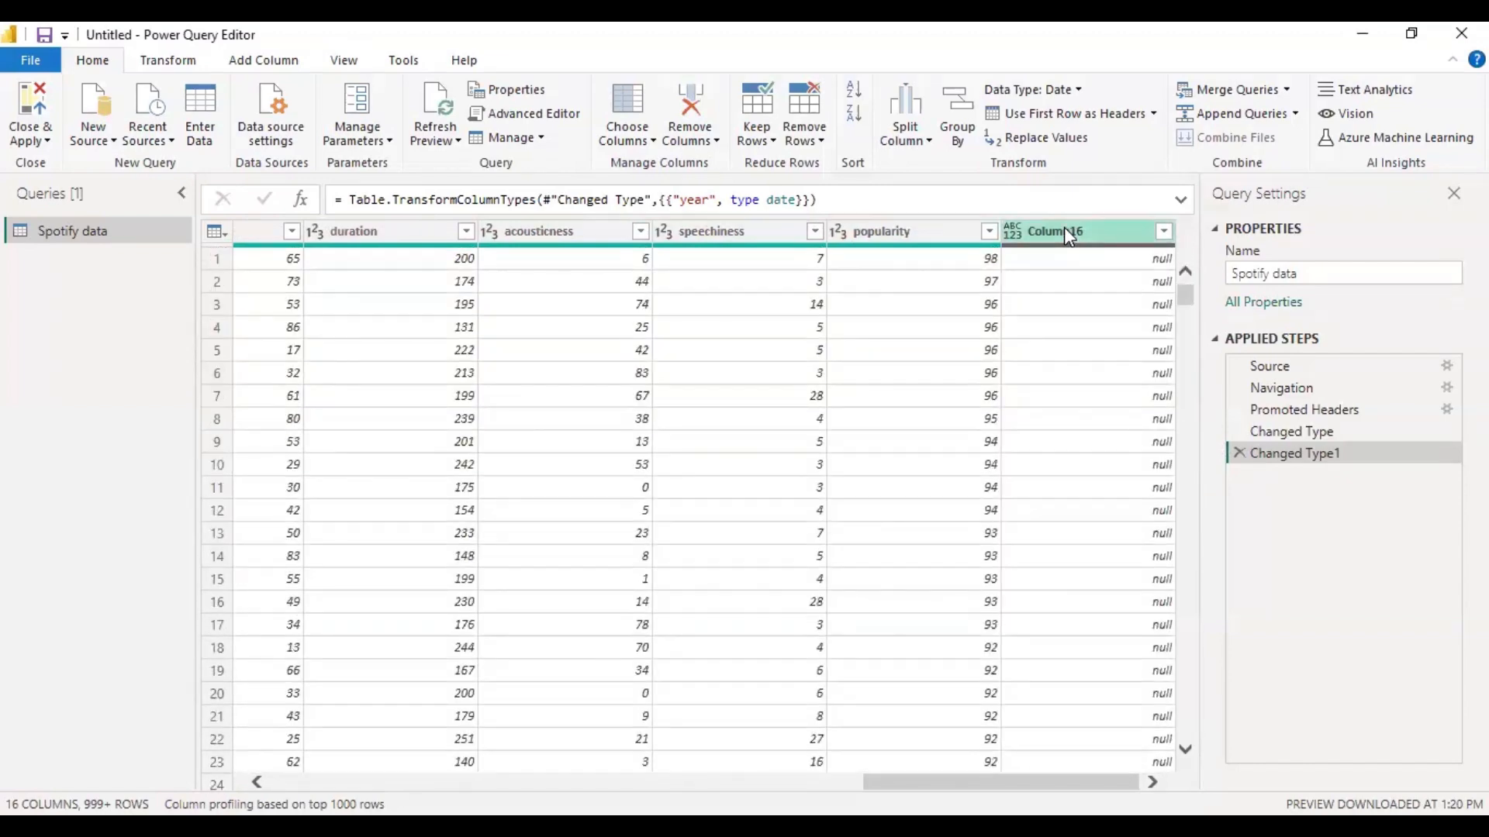
{"action": "right_click", "coordinate": [1065, 229]}
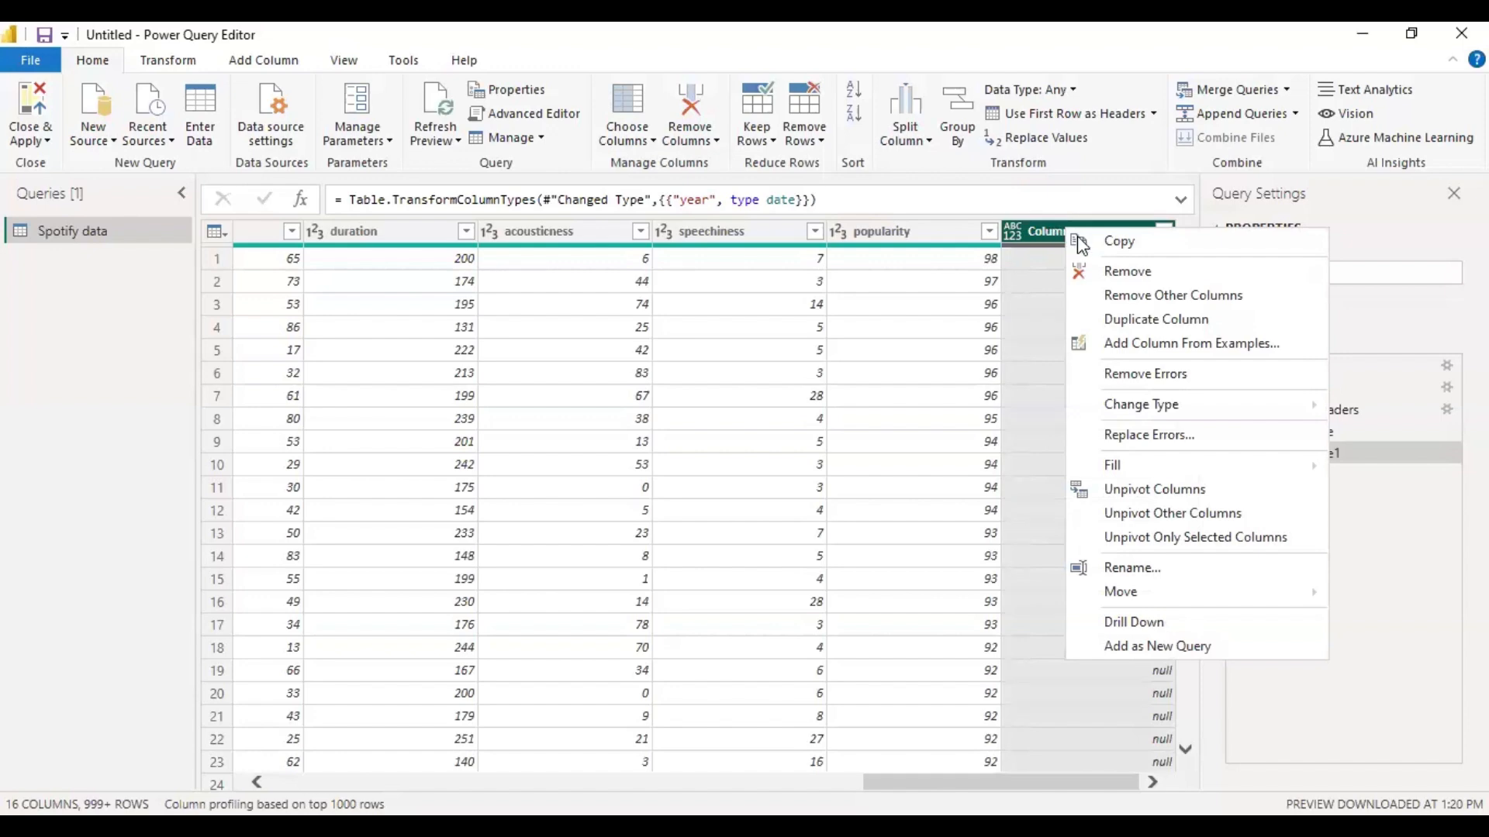
{"action": "left_click", "coordinate": [1125, 272]}
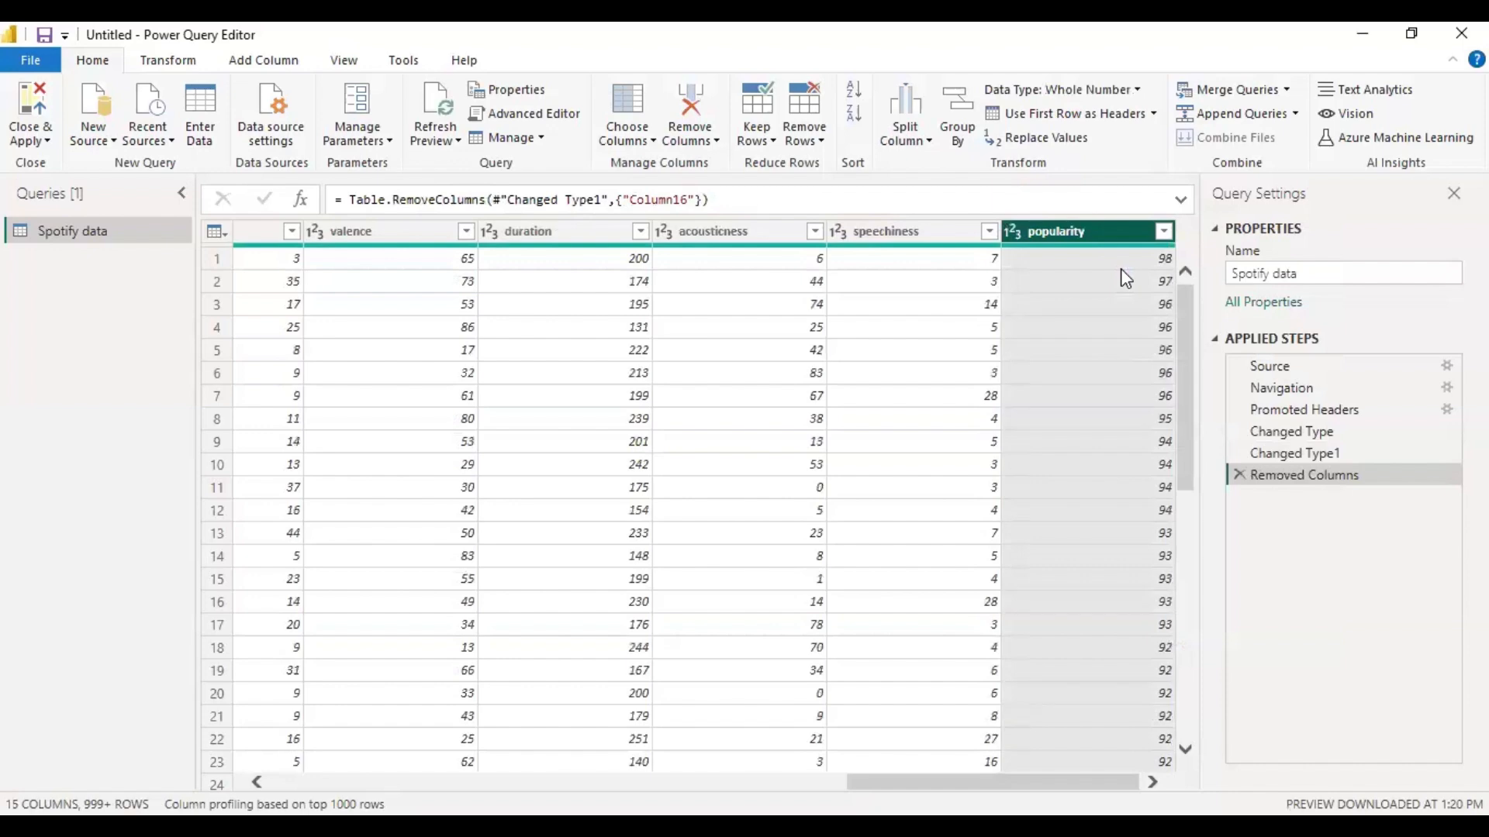
{"action": "scroll", "coordinate": [698, 504], "scroll_direction": "left", "scroll_amount": 15}
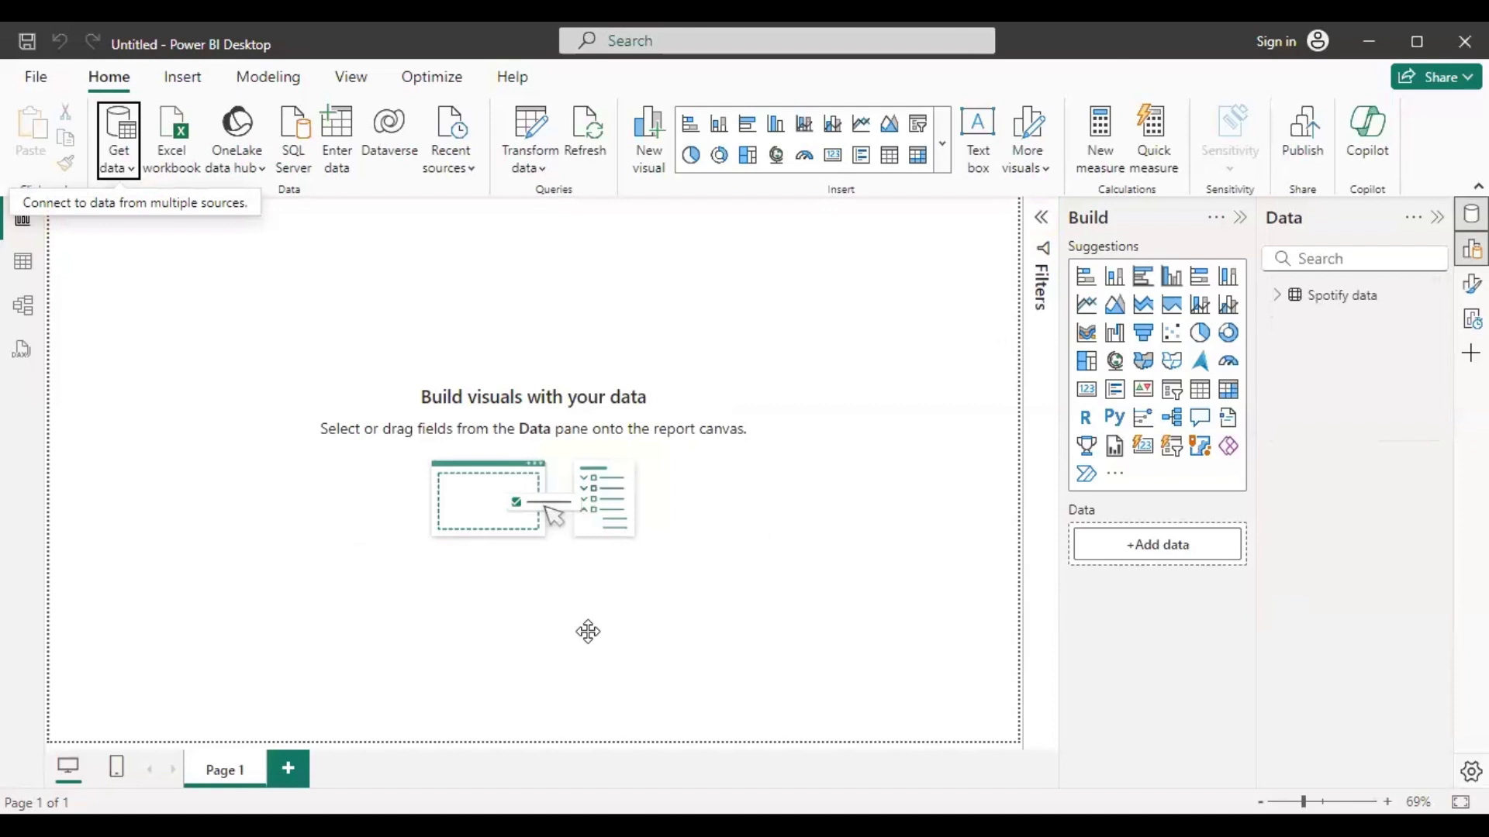
Look at the Spotify data in the Table, Model and DAX Query views and return to the Report view
{"action": "left_click", "coordinate": [308, 495]}
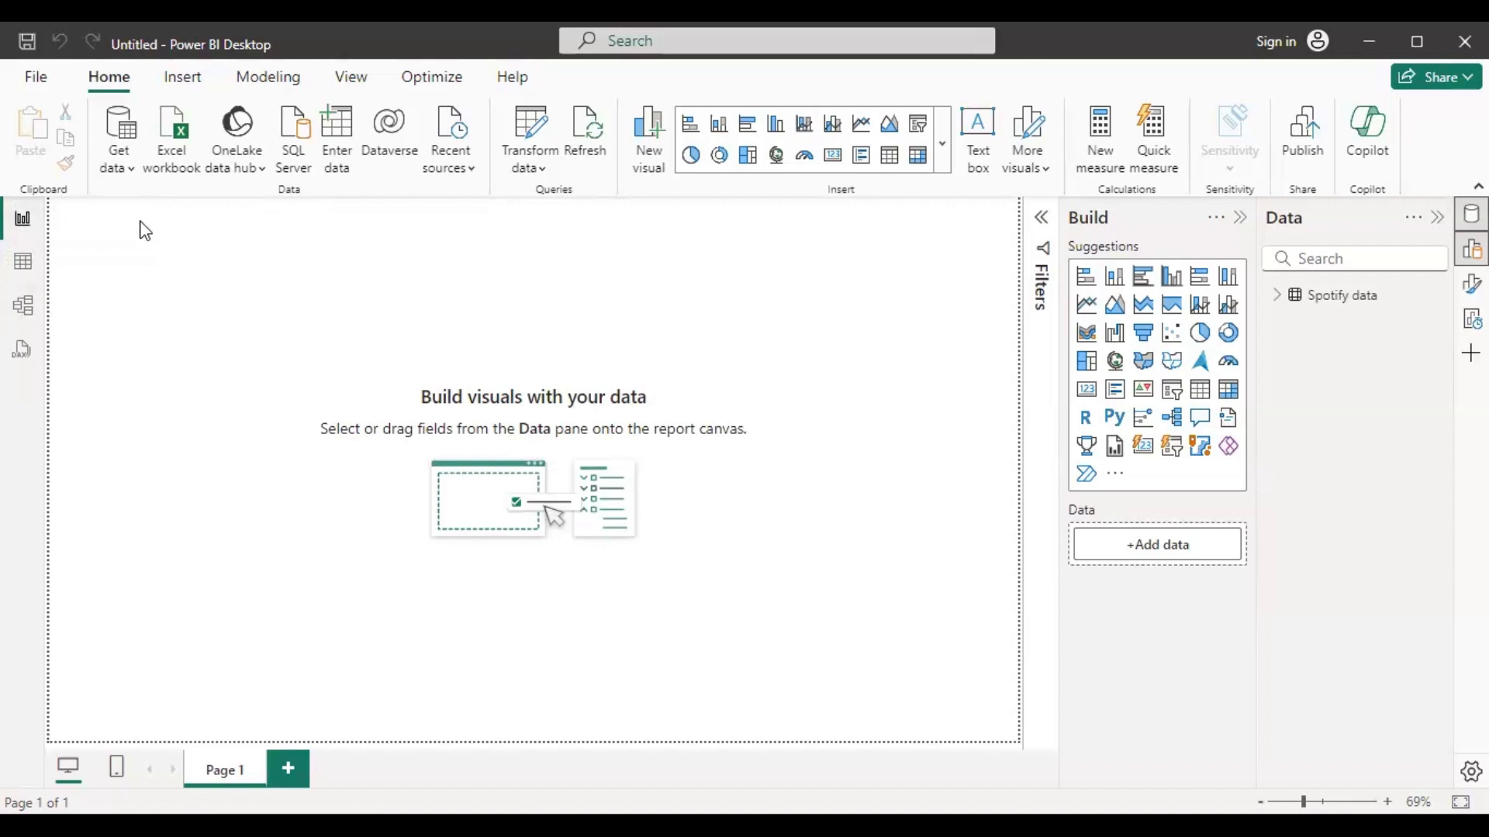
{"action": "left_click", "coordinate": [23, 263]}
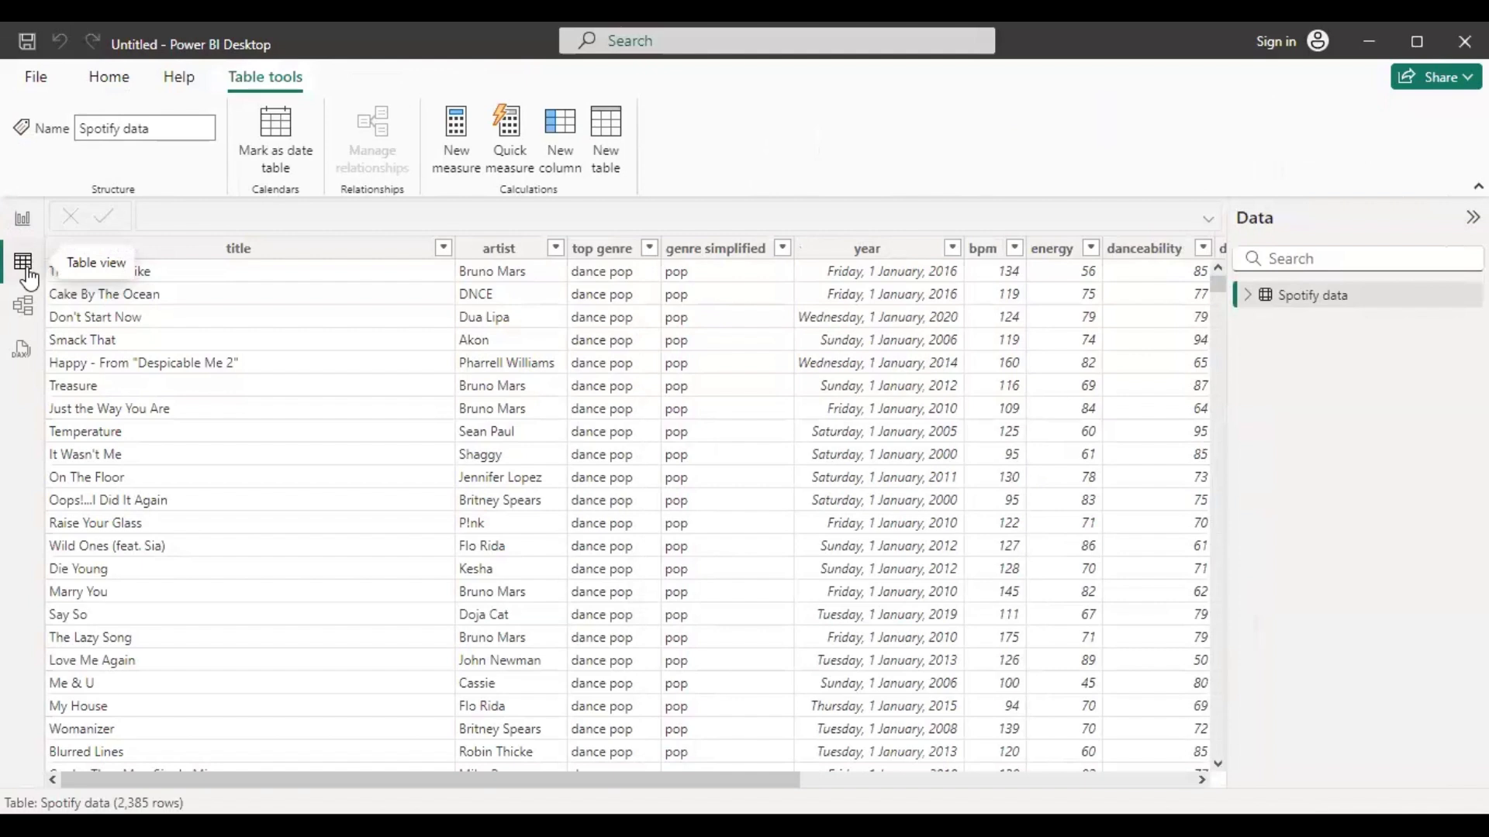
{"action": "left_click", "coordinate": [23, 307]}
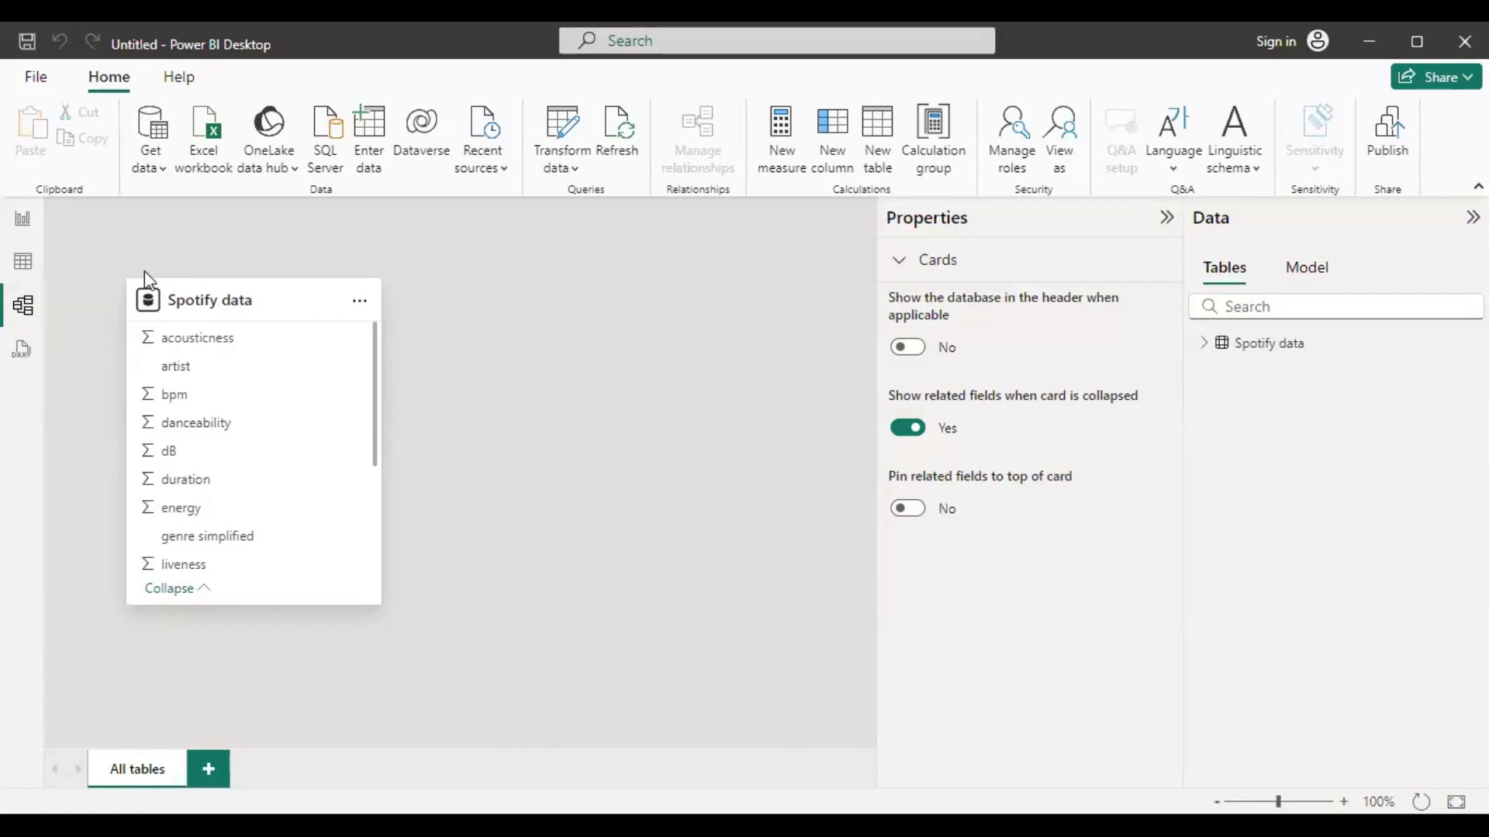
{"action": "left_click", "coordinate": [22, 353]}
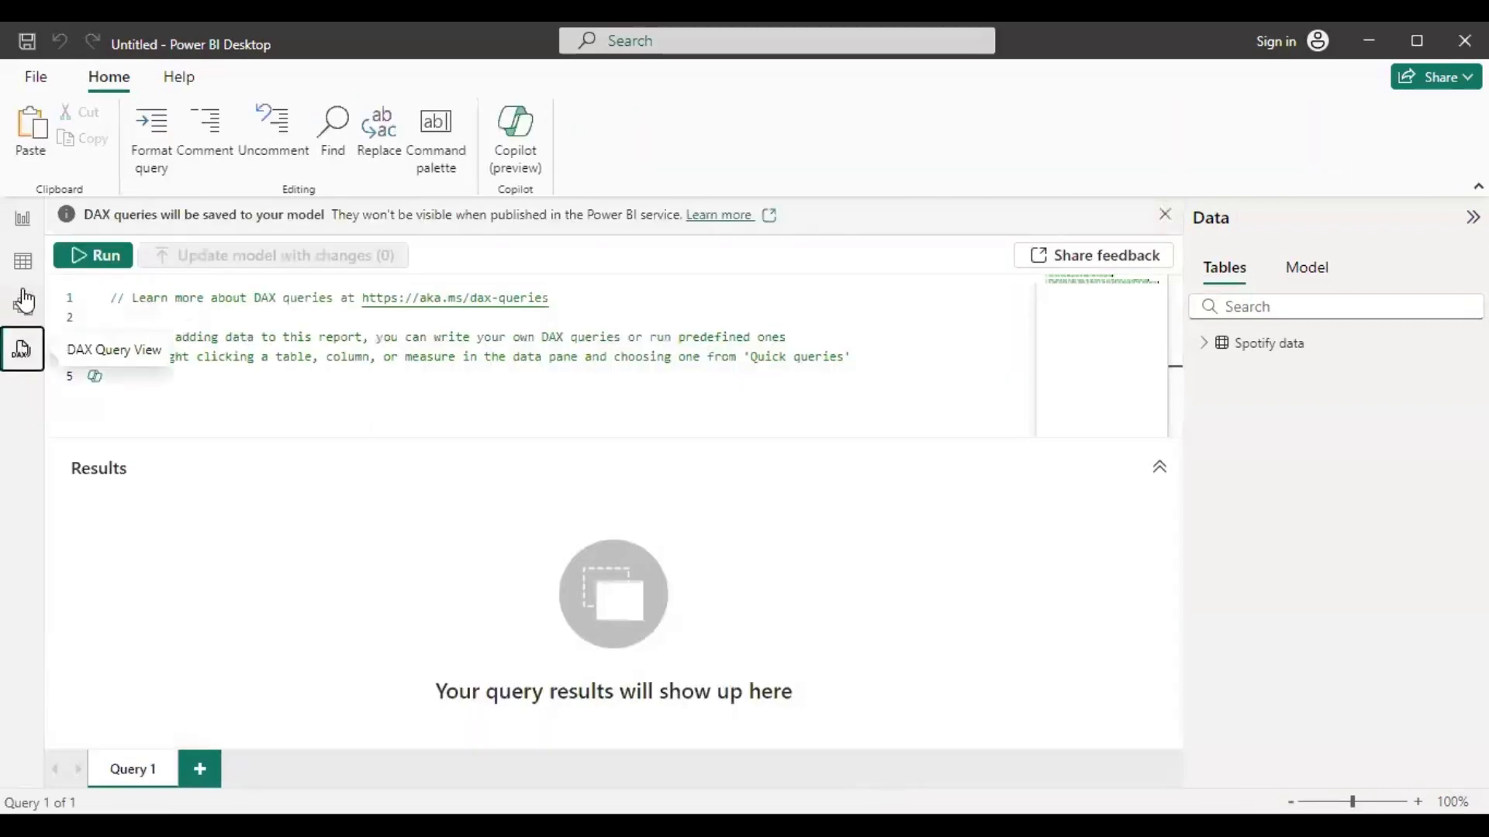
{"action": "left_click", "coordinate": [24, 279]}
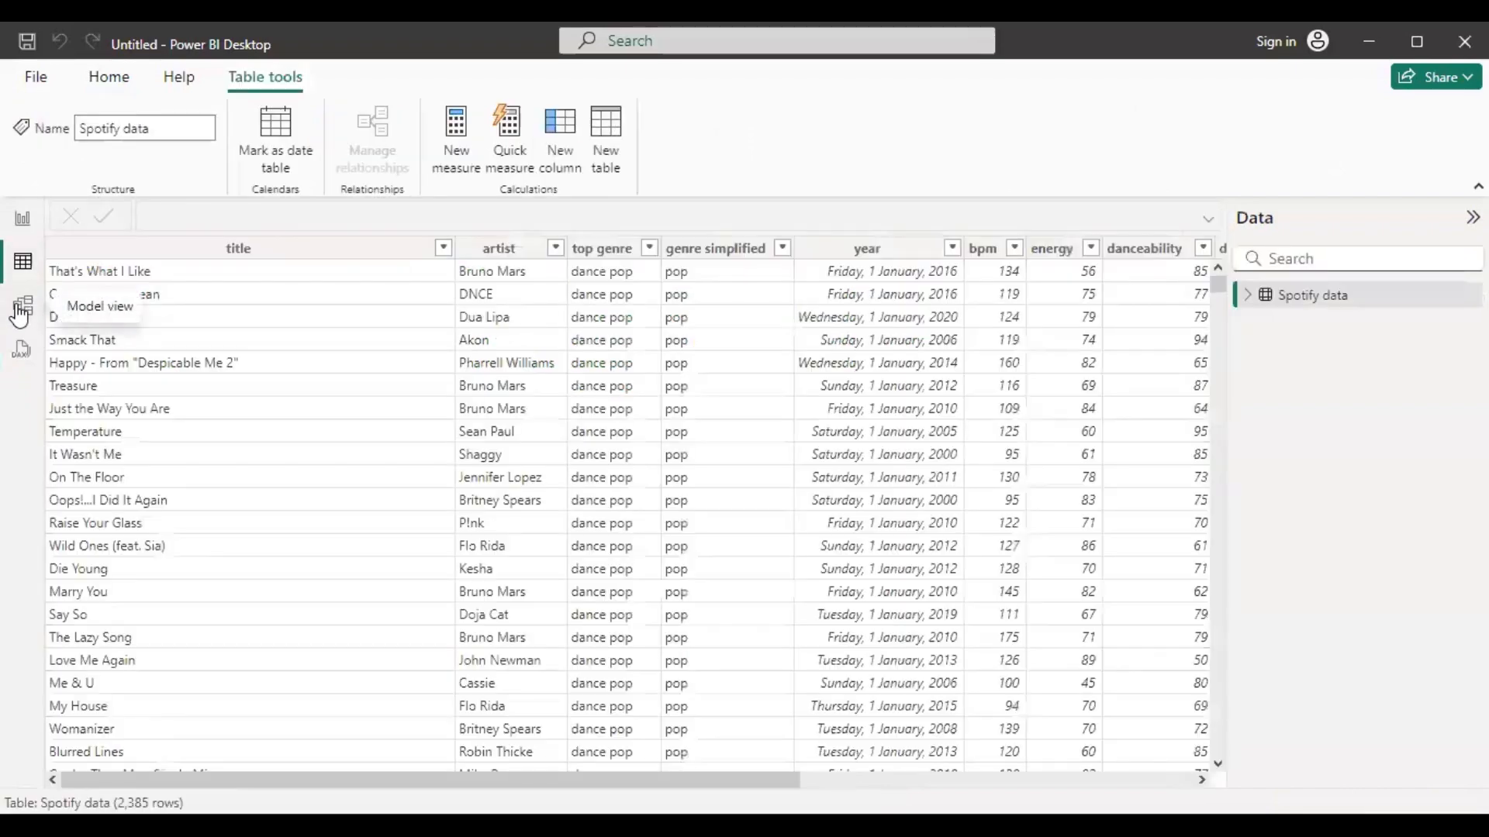
{"action": "left_click", "coordinate": [18, 231]}
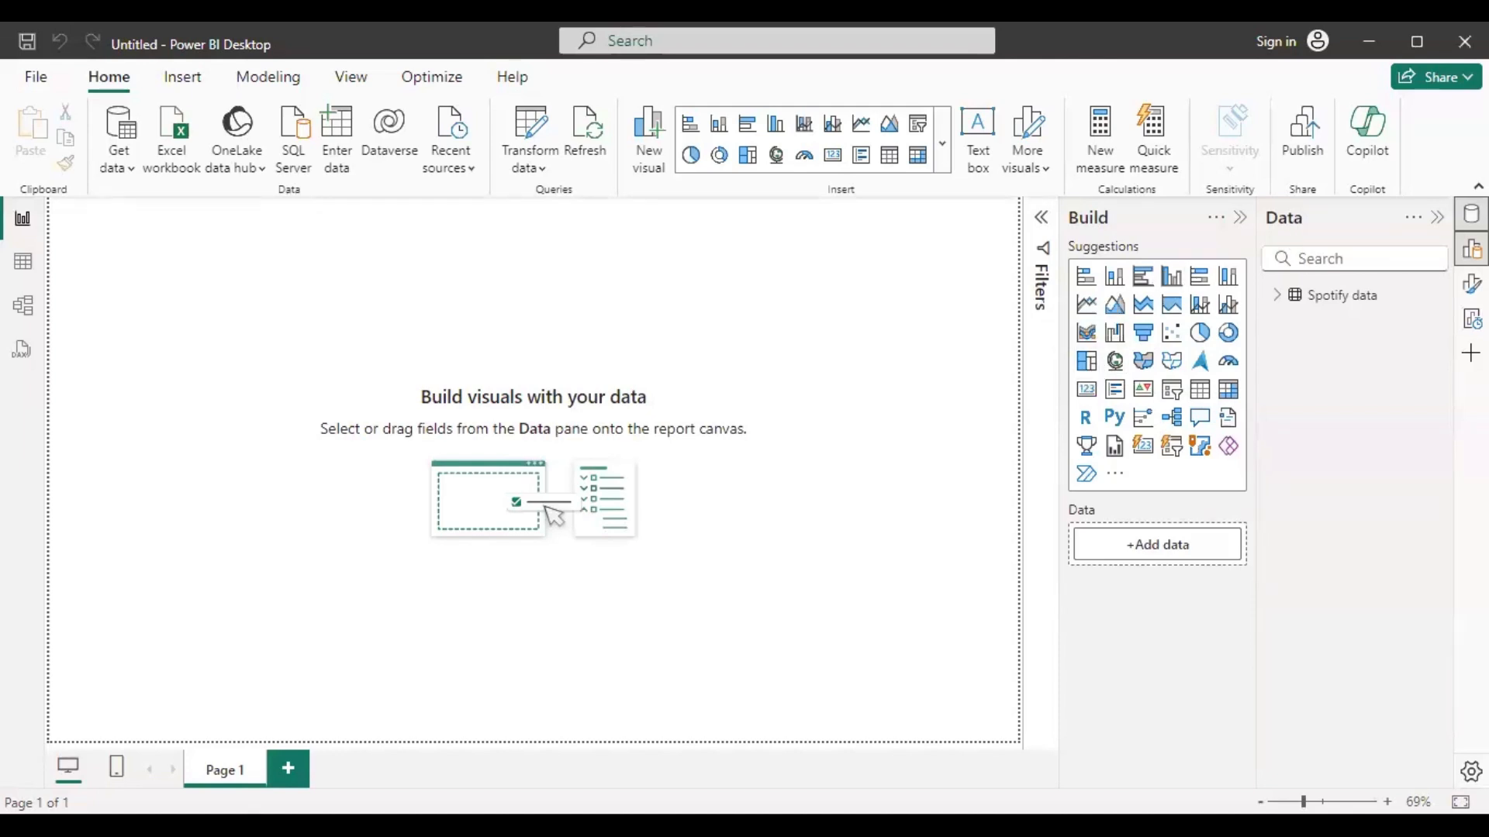
Toggle the Build and Data panes and open the Format and Performance analyzer panes to see what each offers
{"action": "left_click", "coordinate": [1472, 248]}
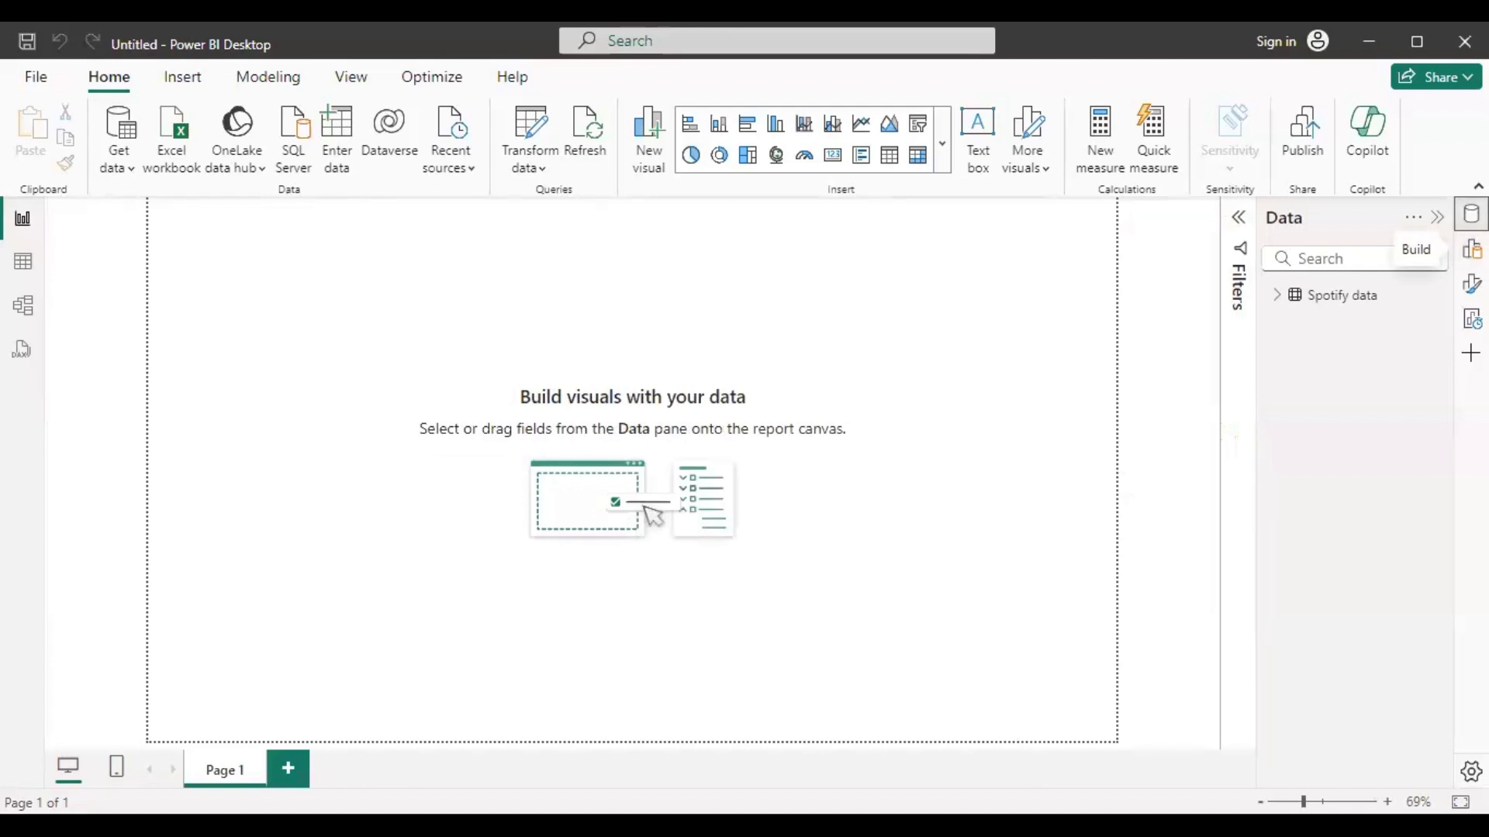
{"action": "left_click", "coordinate": [1471, 214]}
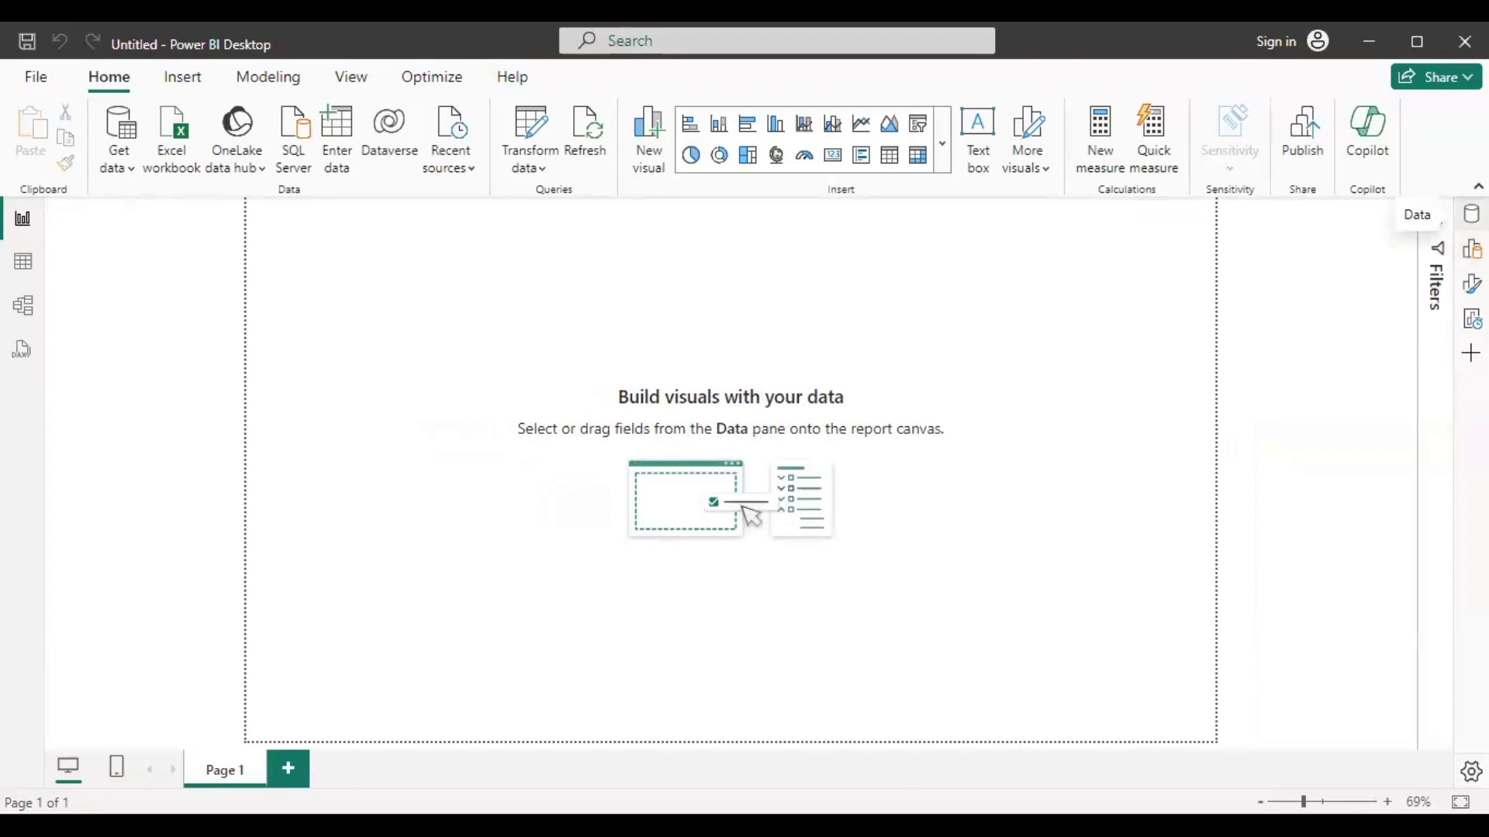
{"action": "left_click", "coordinate": [1472, 214]}
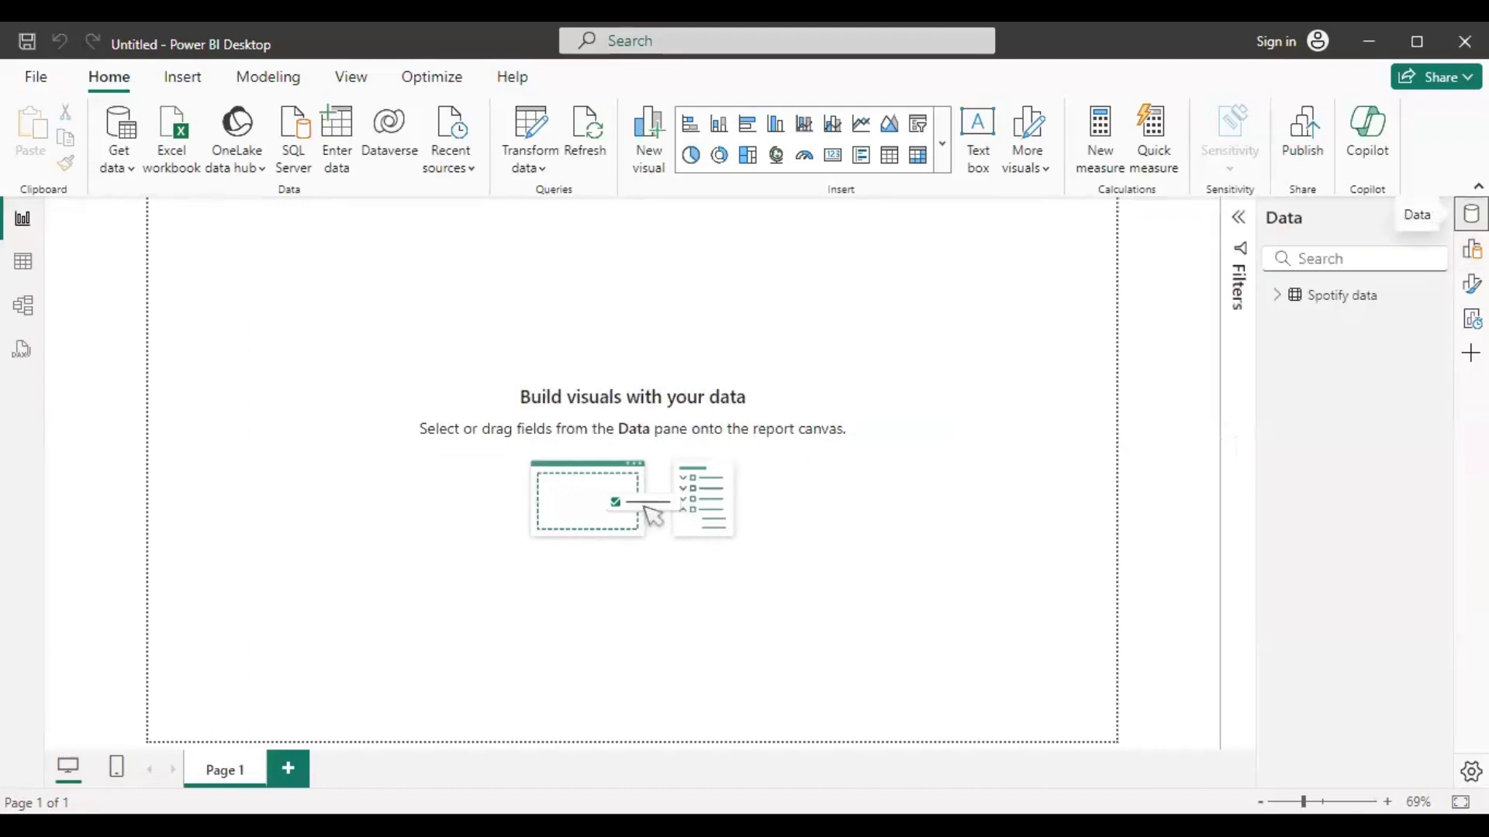
{"action": "left_click", "coordinate": [1472, 249]}
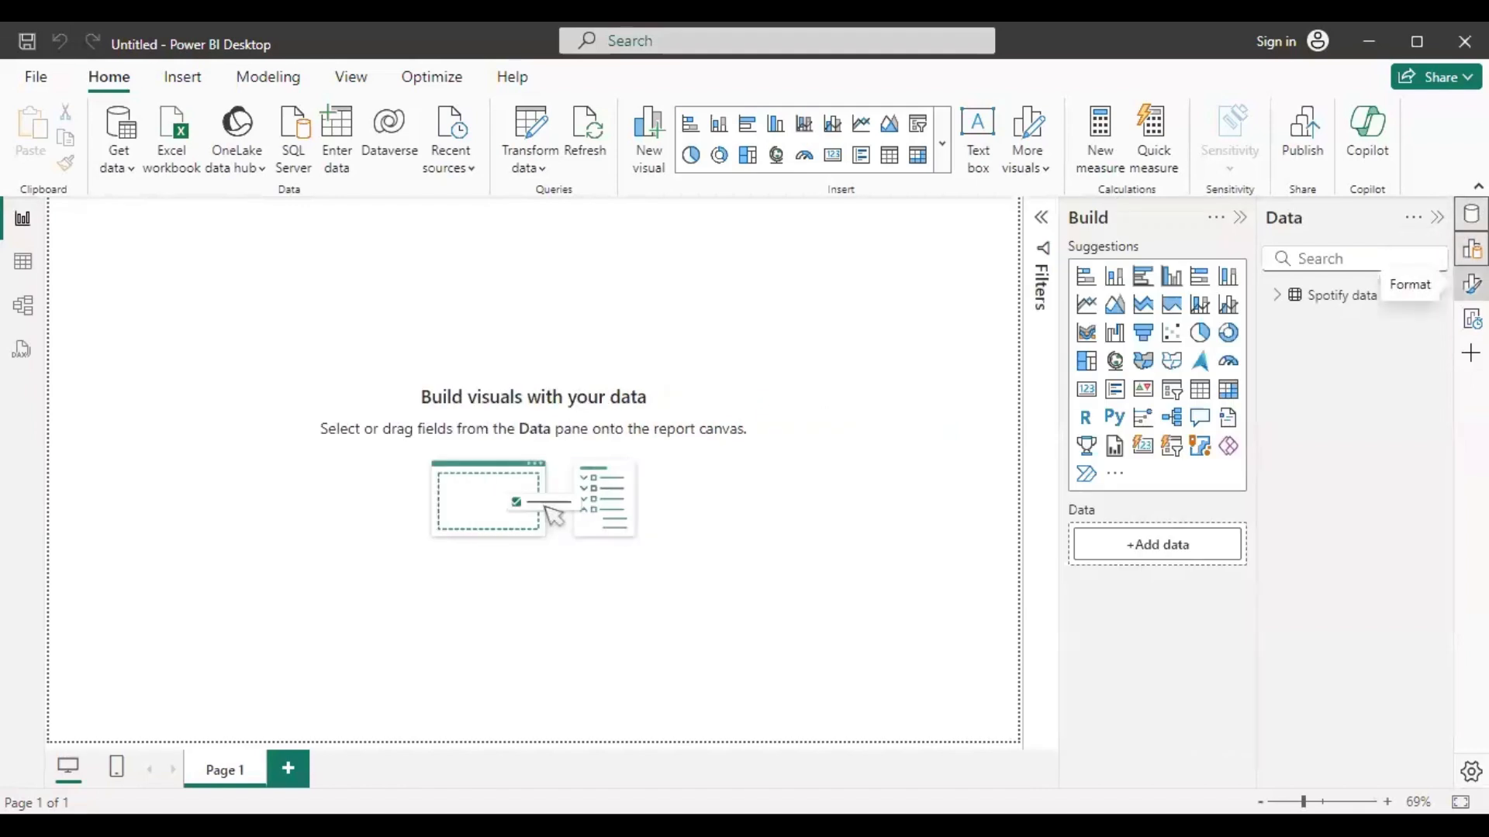
{"action": "left_click", "coordinate": [1472, 284]}
{"action": "left_click", "coordinate": [1471, 319]}
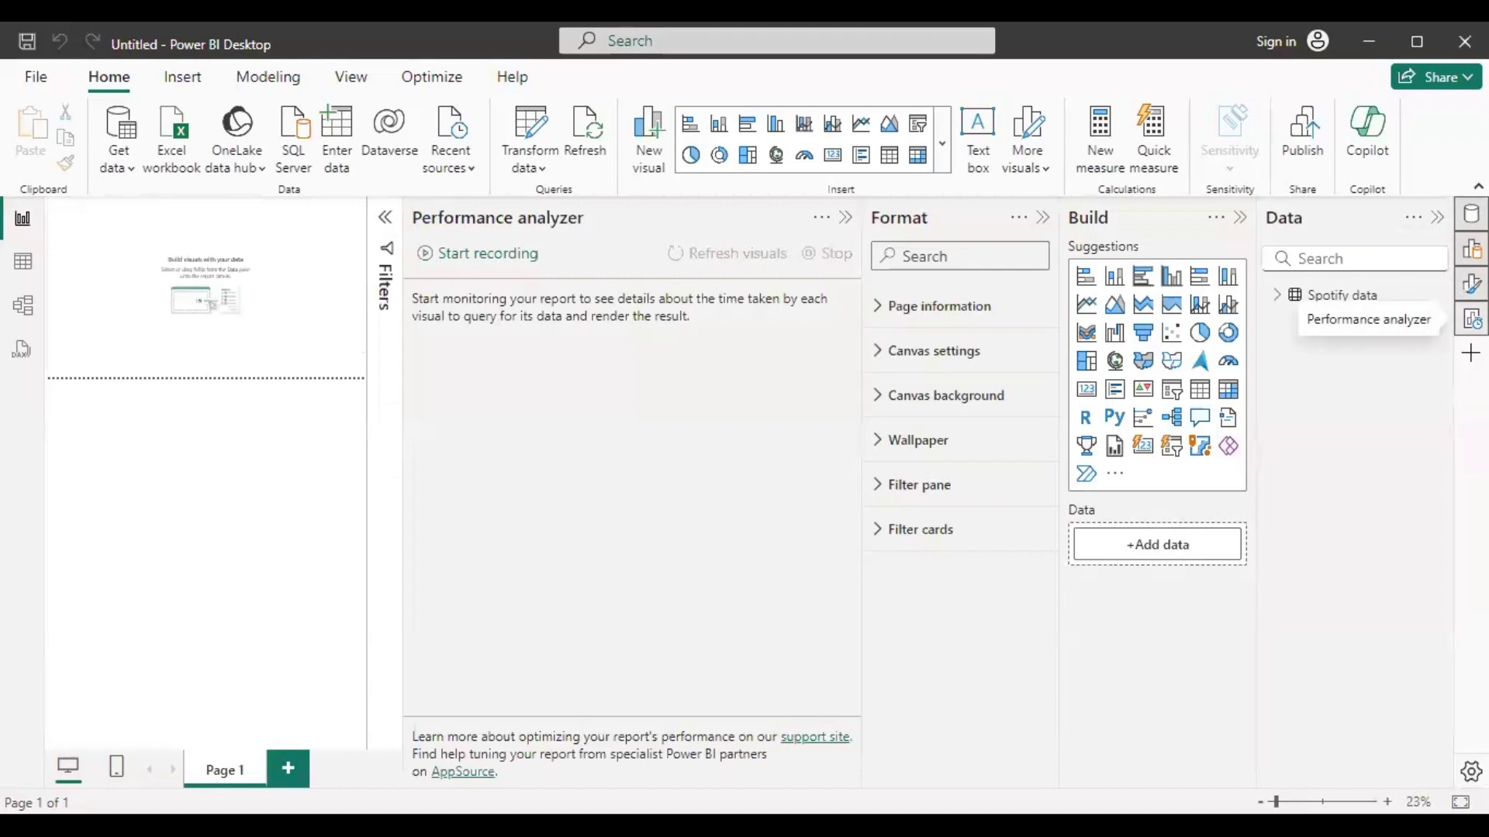
Hide the Performance analyzer, Format and Build panes and leave the Filters pane expanded beside the Data pane
{"action": "left_click", "coordinate": [846, 218]}
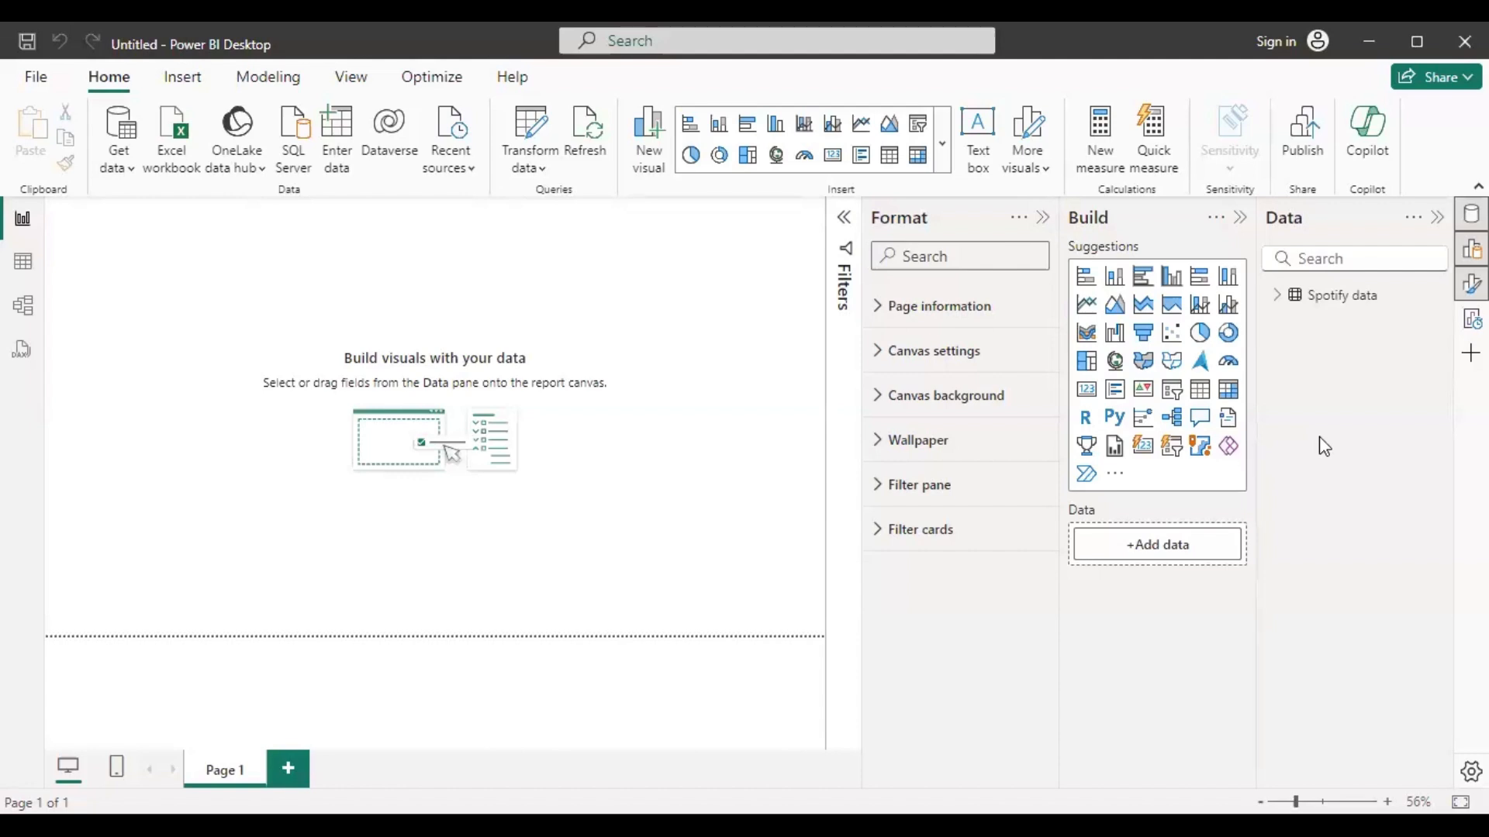
{"action": "left_click", "coordinate": [1044, 220]}
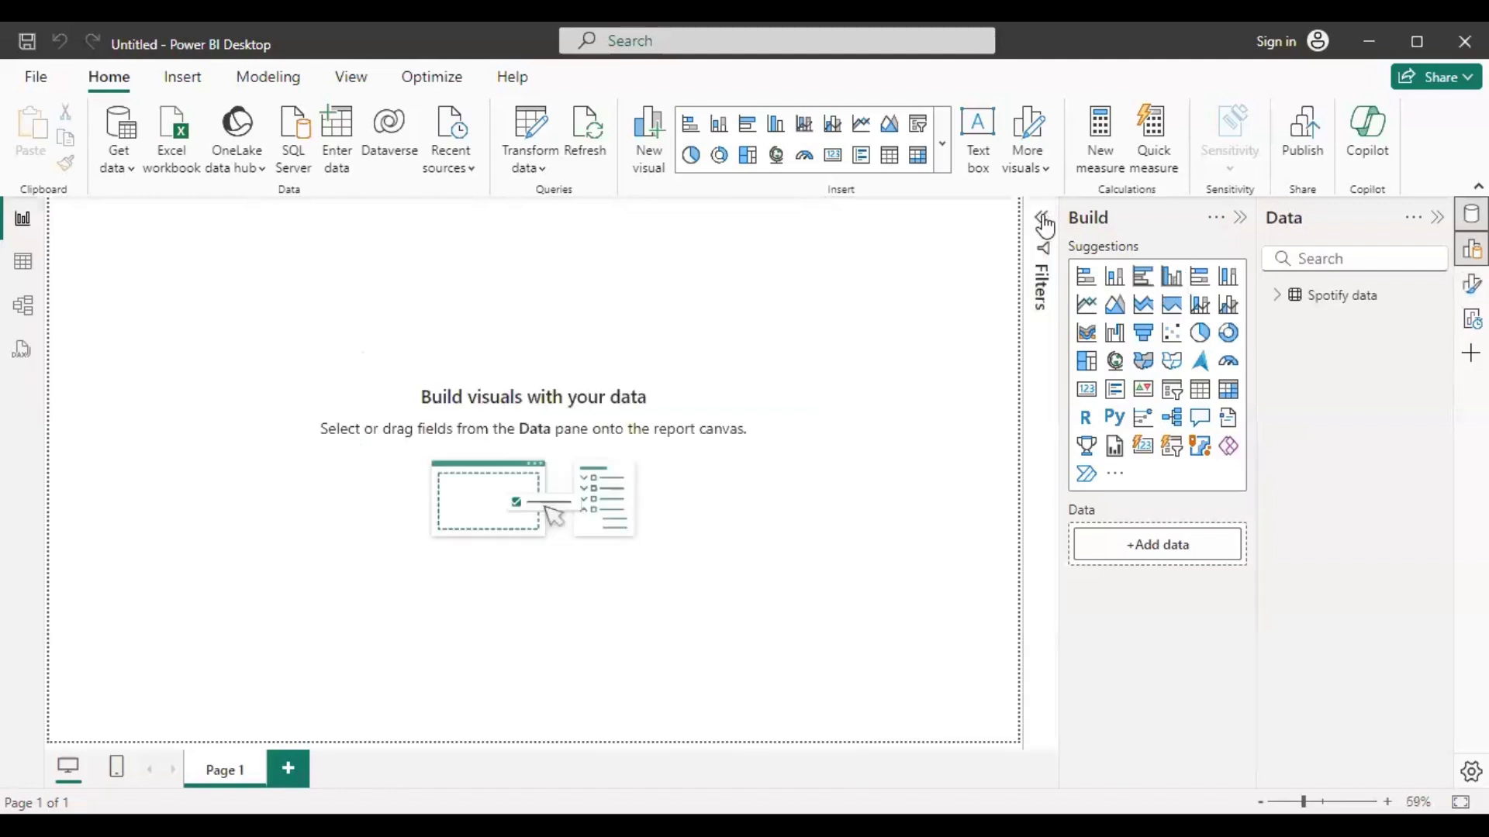
{"action": "left_click", "coordinate": [1240, 221]}
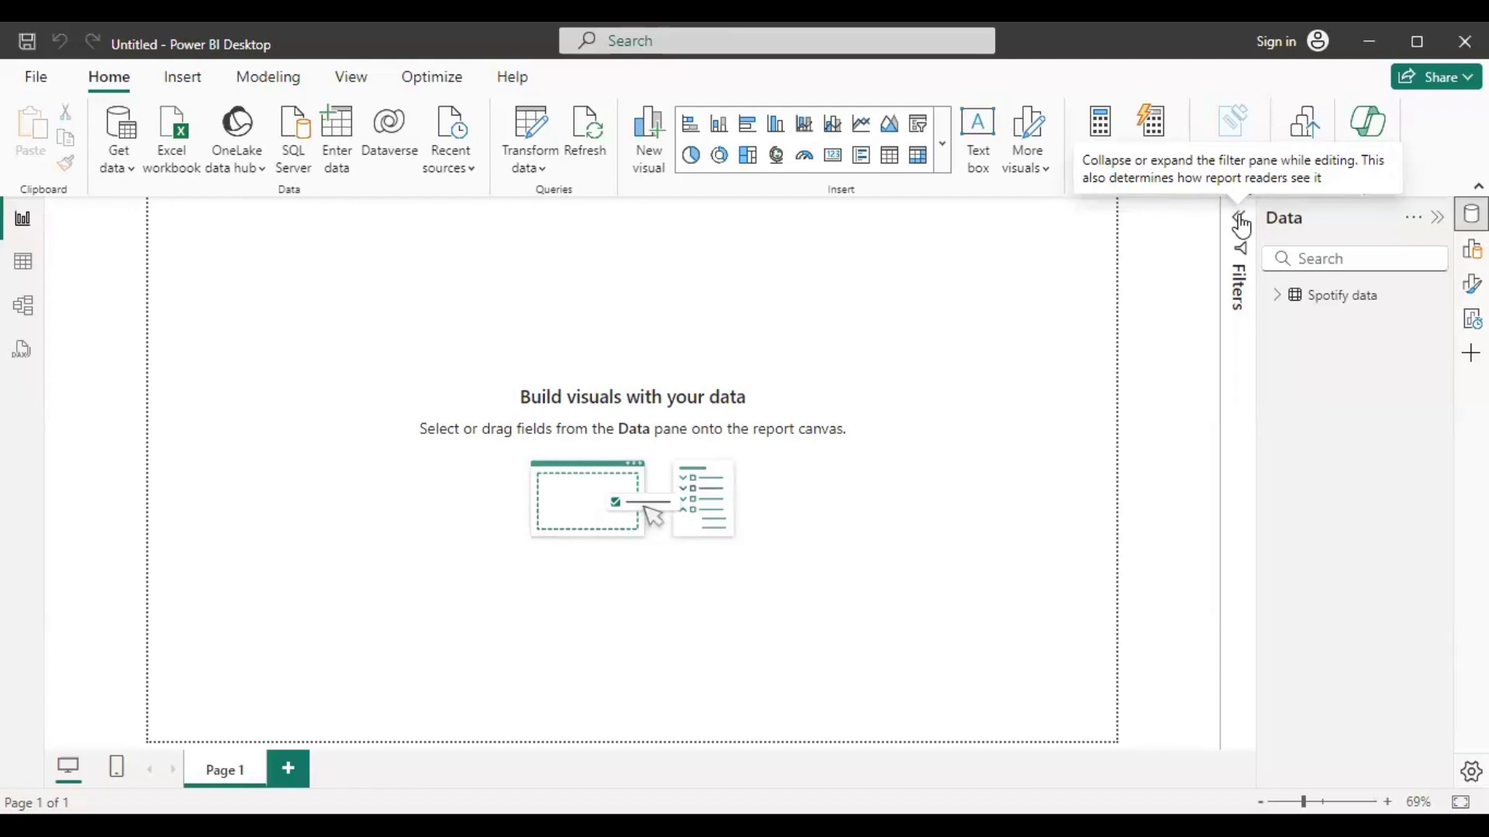
{"action": "left_click", "coordinate": [1241, 225]}
{"action": "left_click", "coordinate": [1241, 224]}
{"action": "left_click", "coordinate": [1242, 225]}
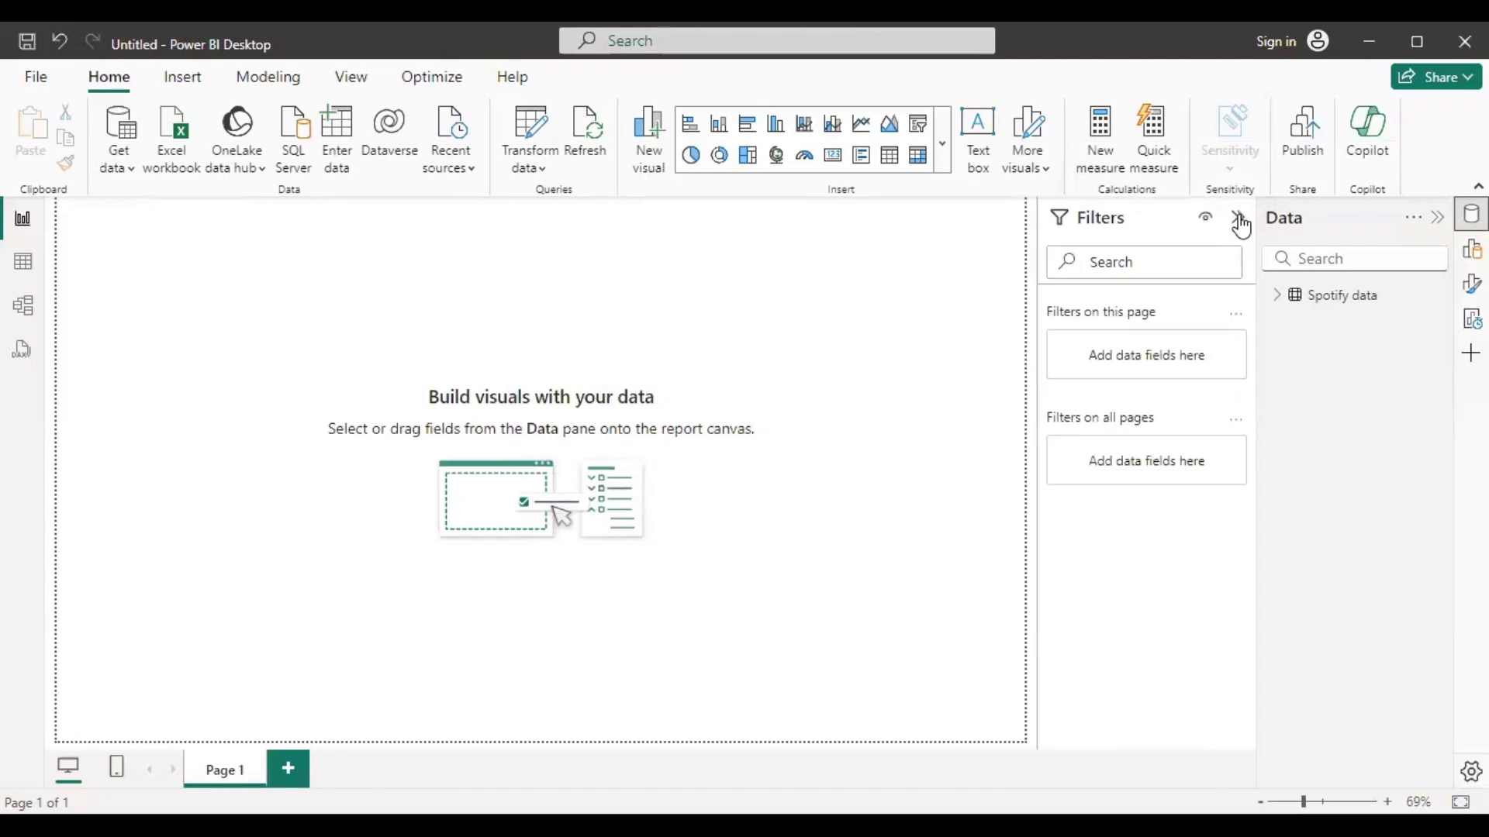
{"action": "left_click", "coordinate": [1242, 224]}
{"action": "left_click", "coordinate": [1242, 225]}
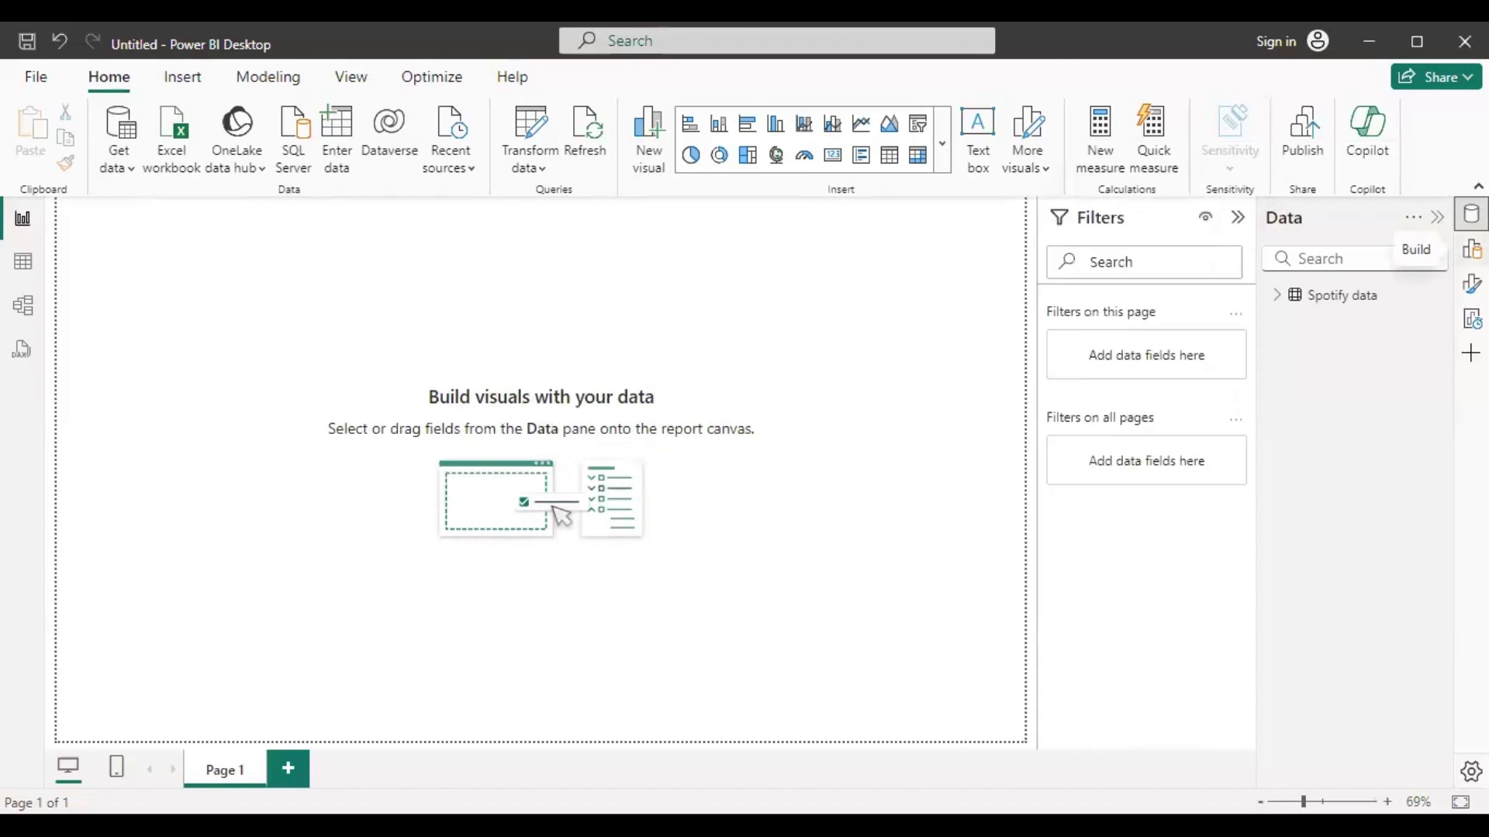
{"action": "left_click", "coordinate": [1471, 249]}
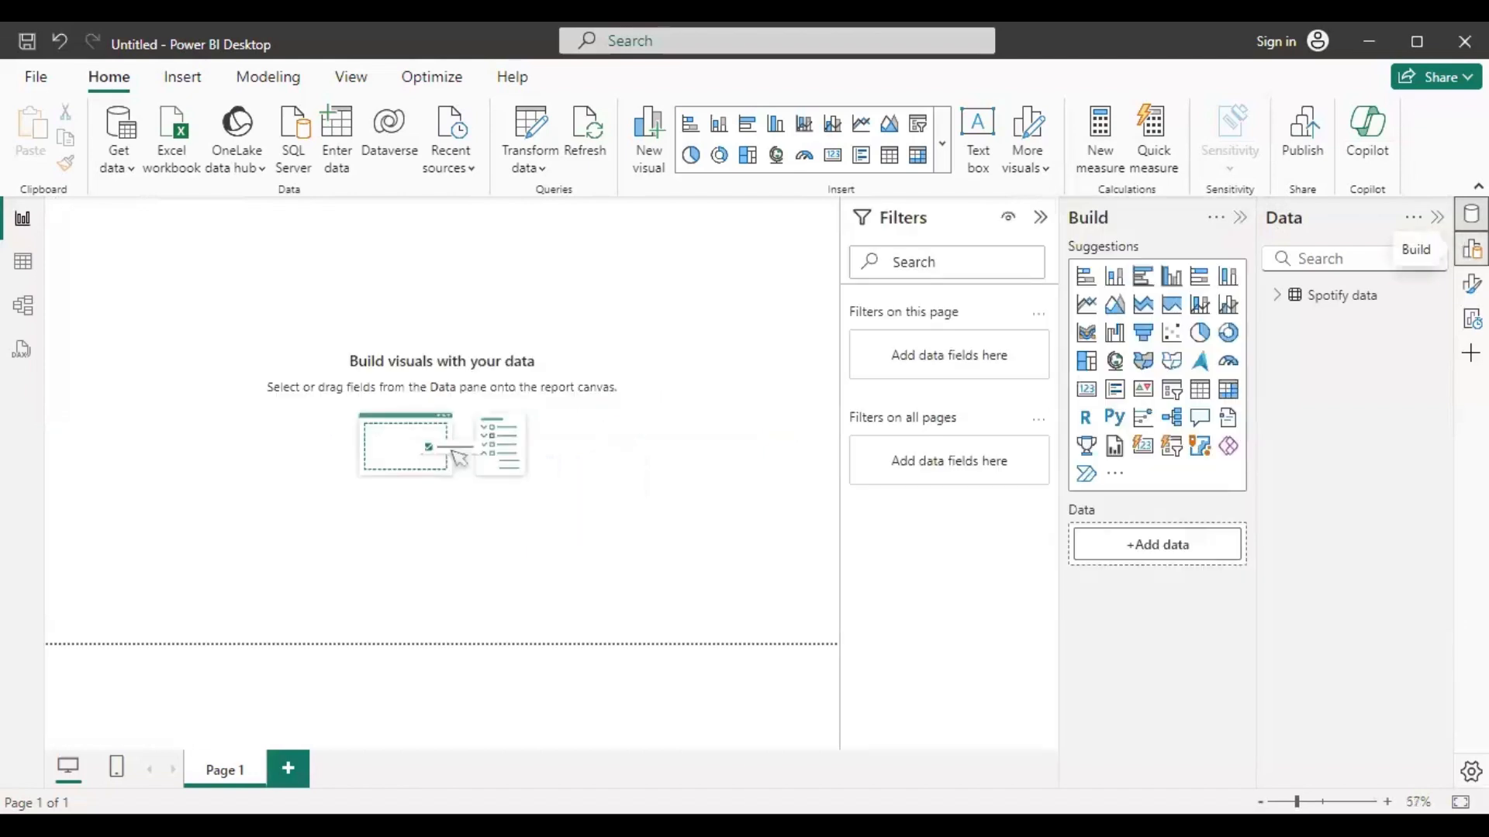
{"action": "left_click", "coordinate": [1471, 249]}
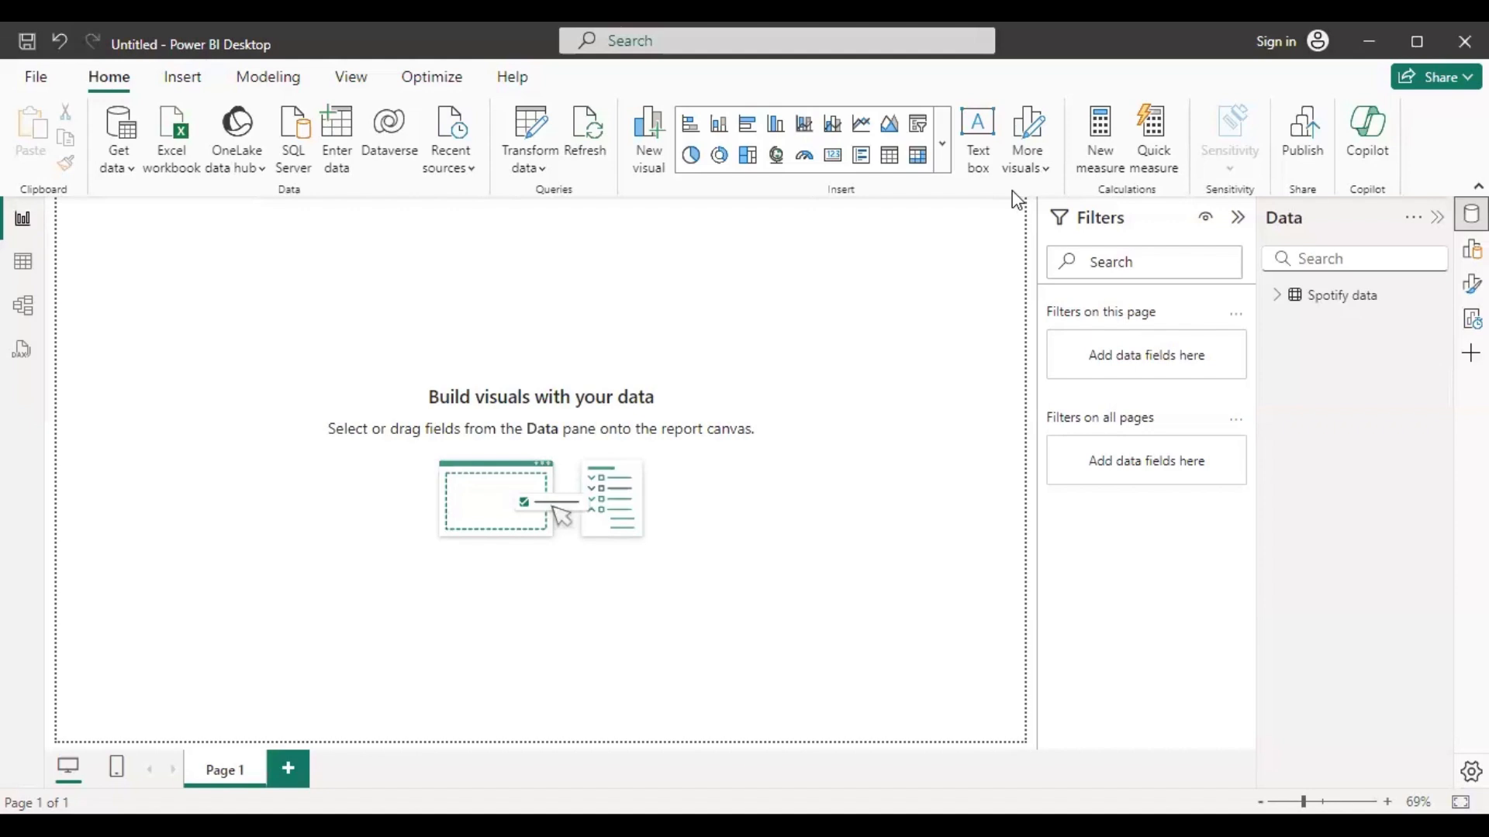
{"action": "right_click", "coordinate": [916, 373]}
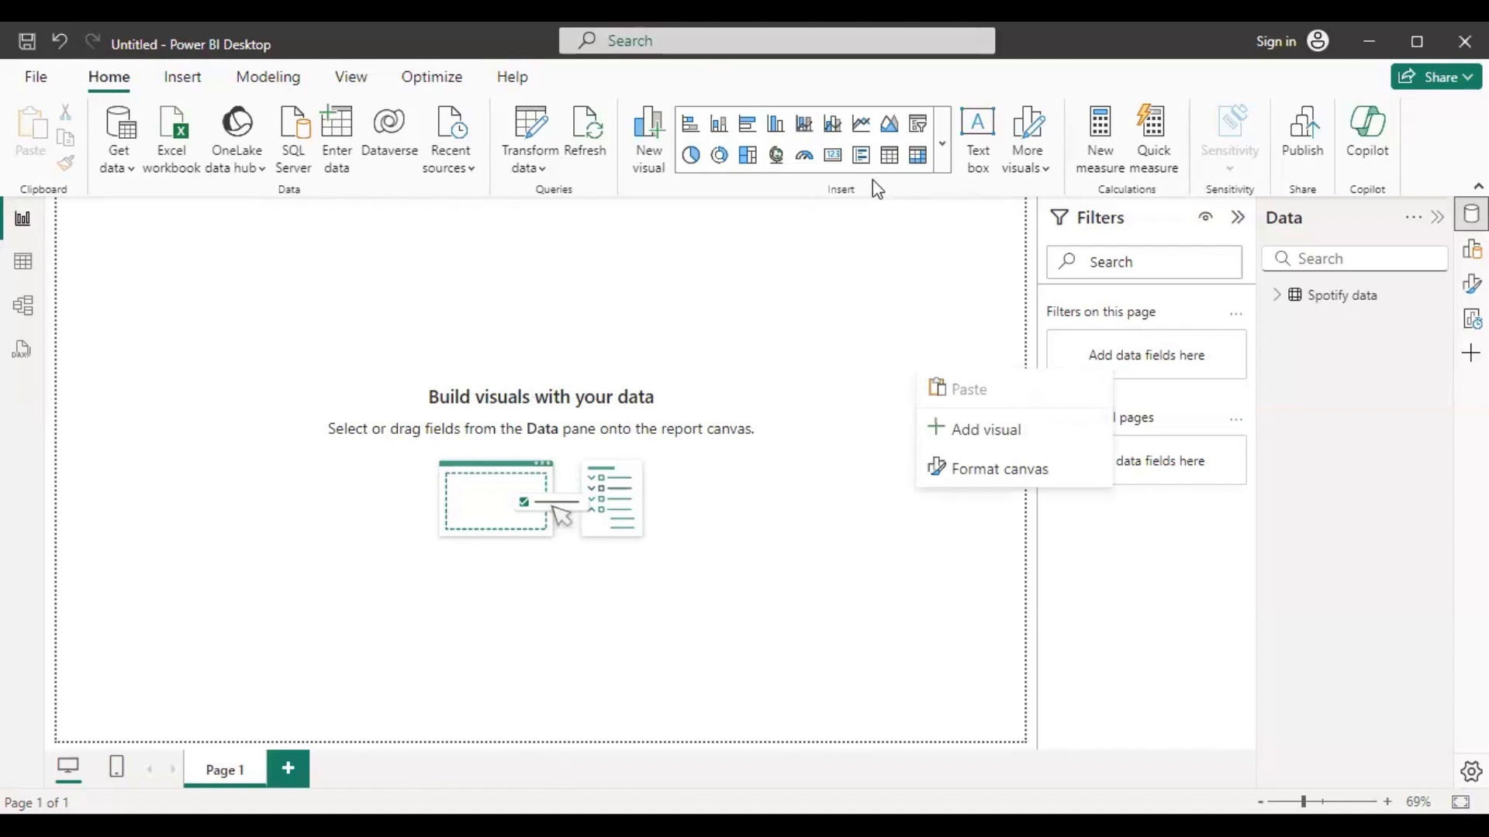
{"action": "left_click", "coordinate": [978, 136]}
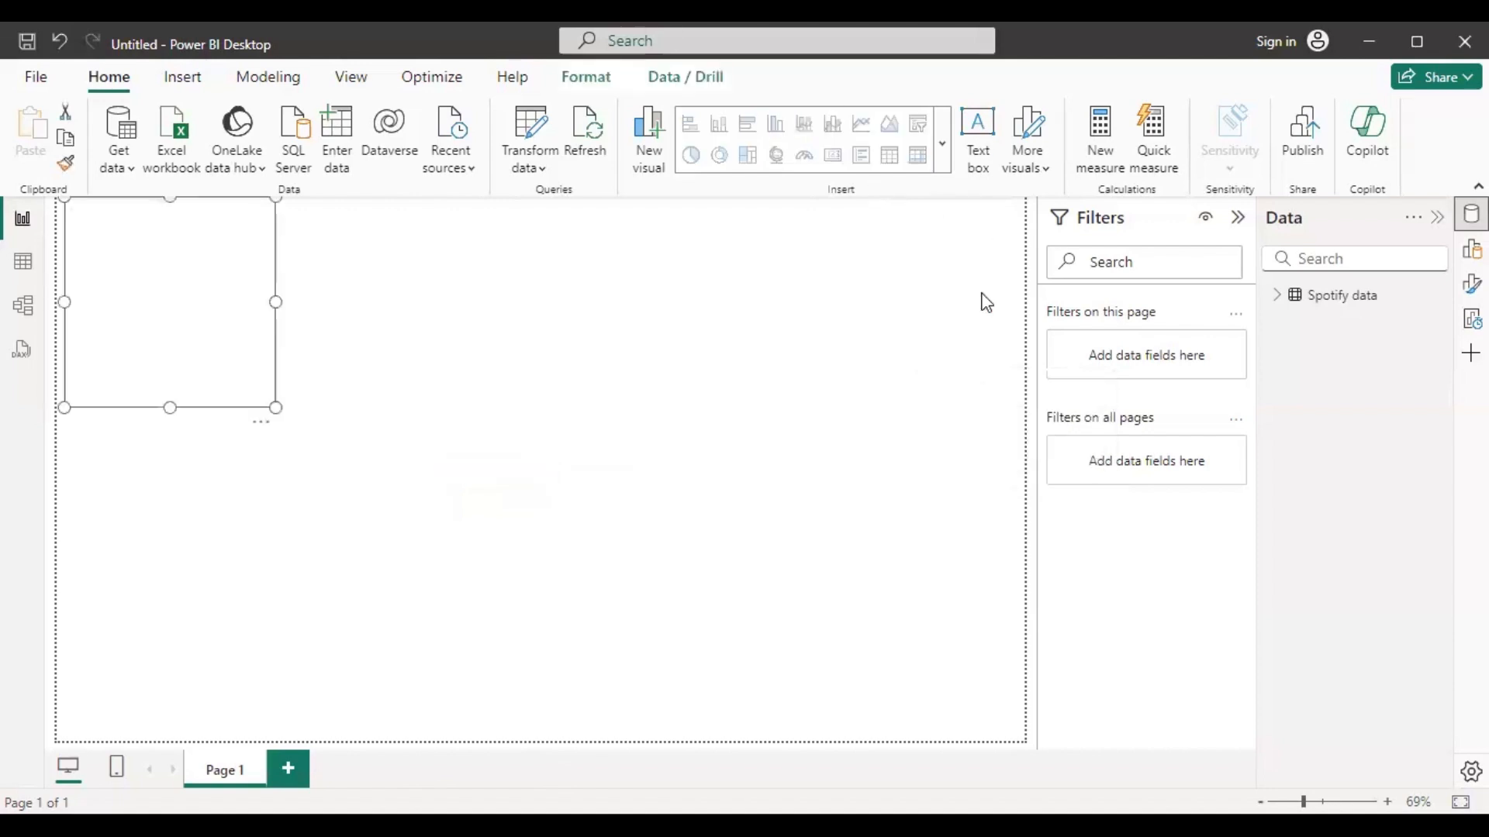
{"action": "left_click", "coordinate": [883, 322]}
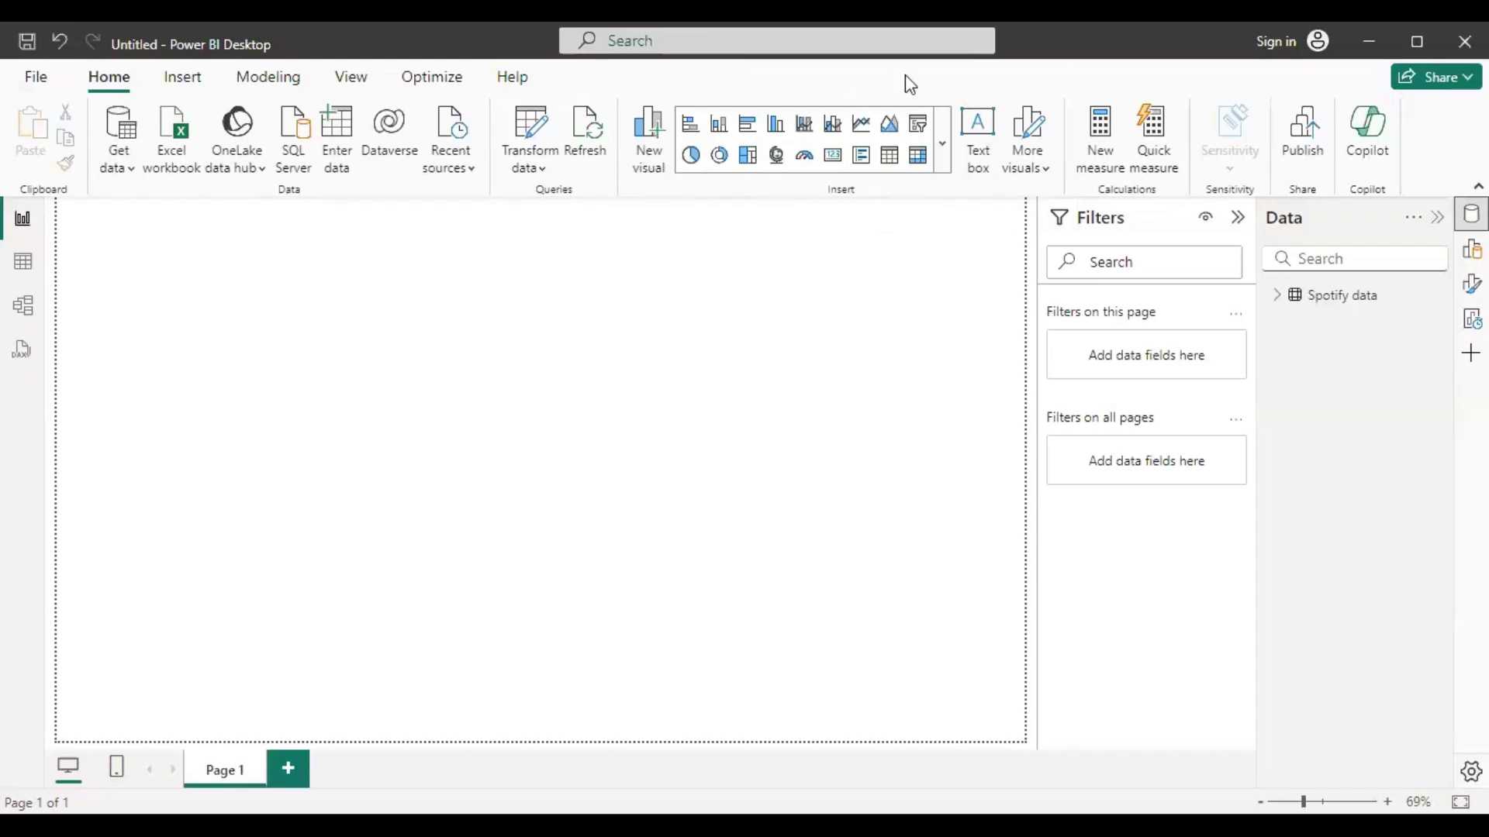
Insert a wide, shallow text box in the report page's upper-left corner and enter the title "SPOTIFY KEY METRICS"
{"action": "left_click", "coordinate": [985, 159]}
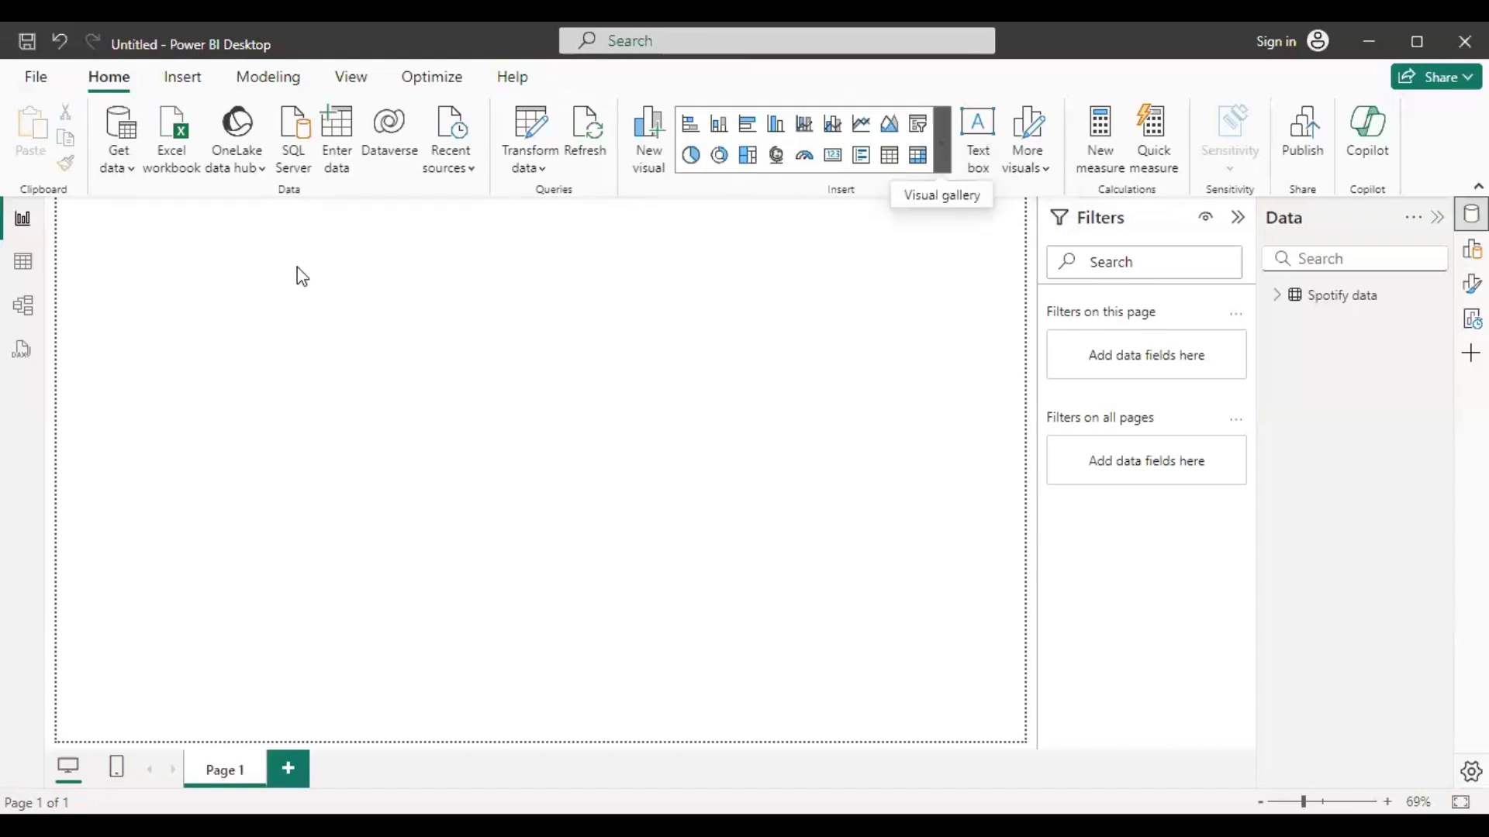
{"action": "left_click", "coordinate": [144, 239]}
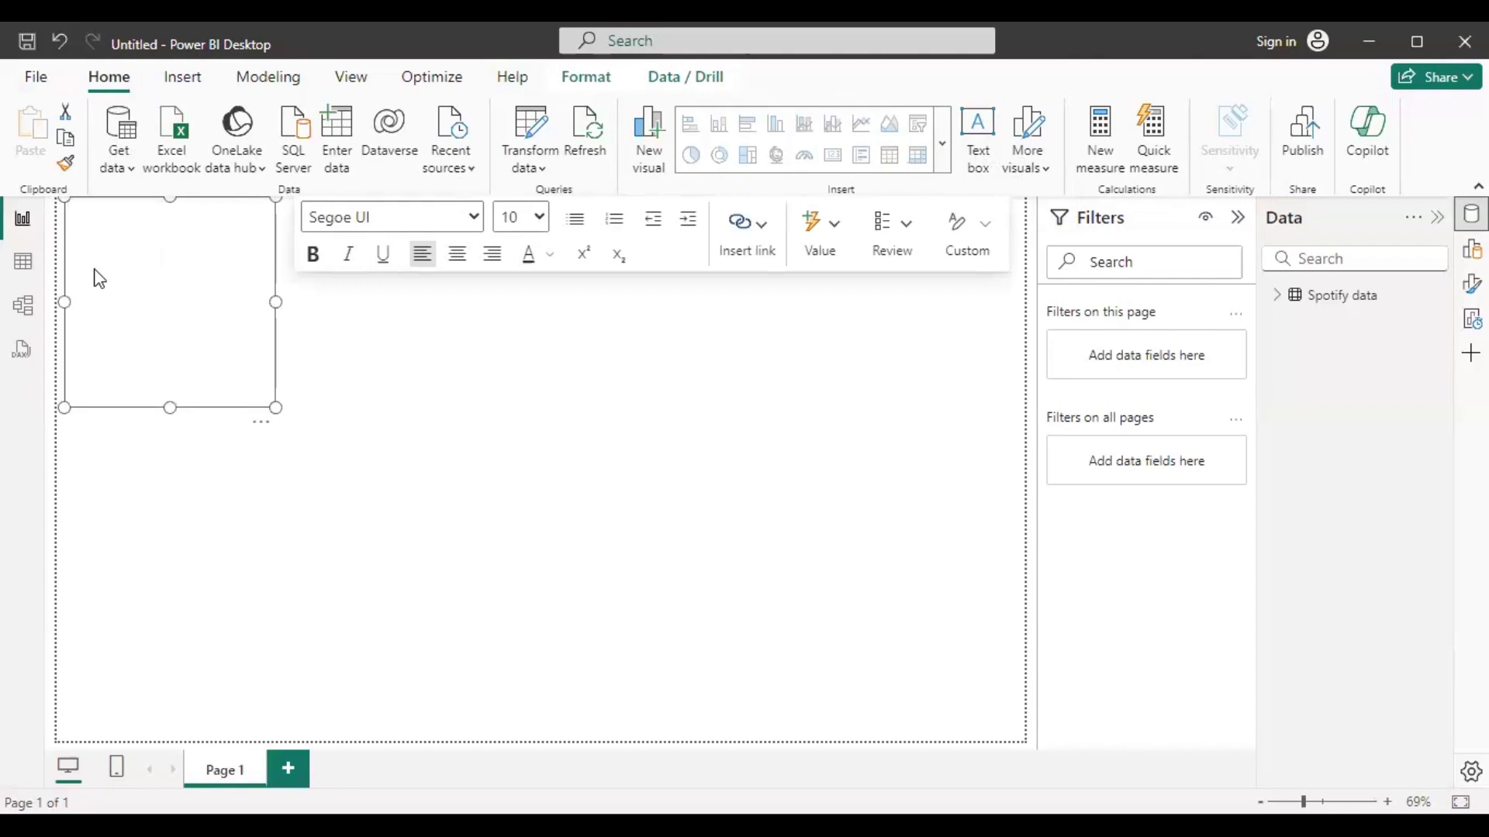
{"action": "left_click_drag", "start_coordinate": [170, 408], "coordinate": [186, 309]}
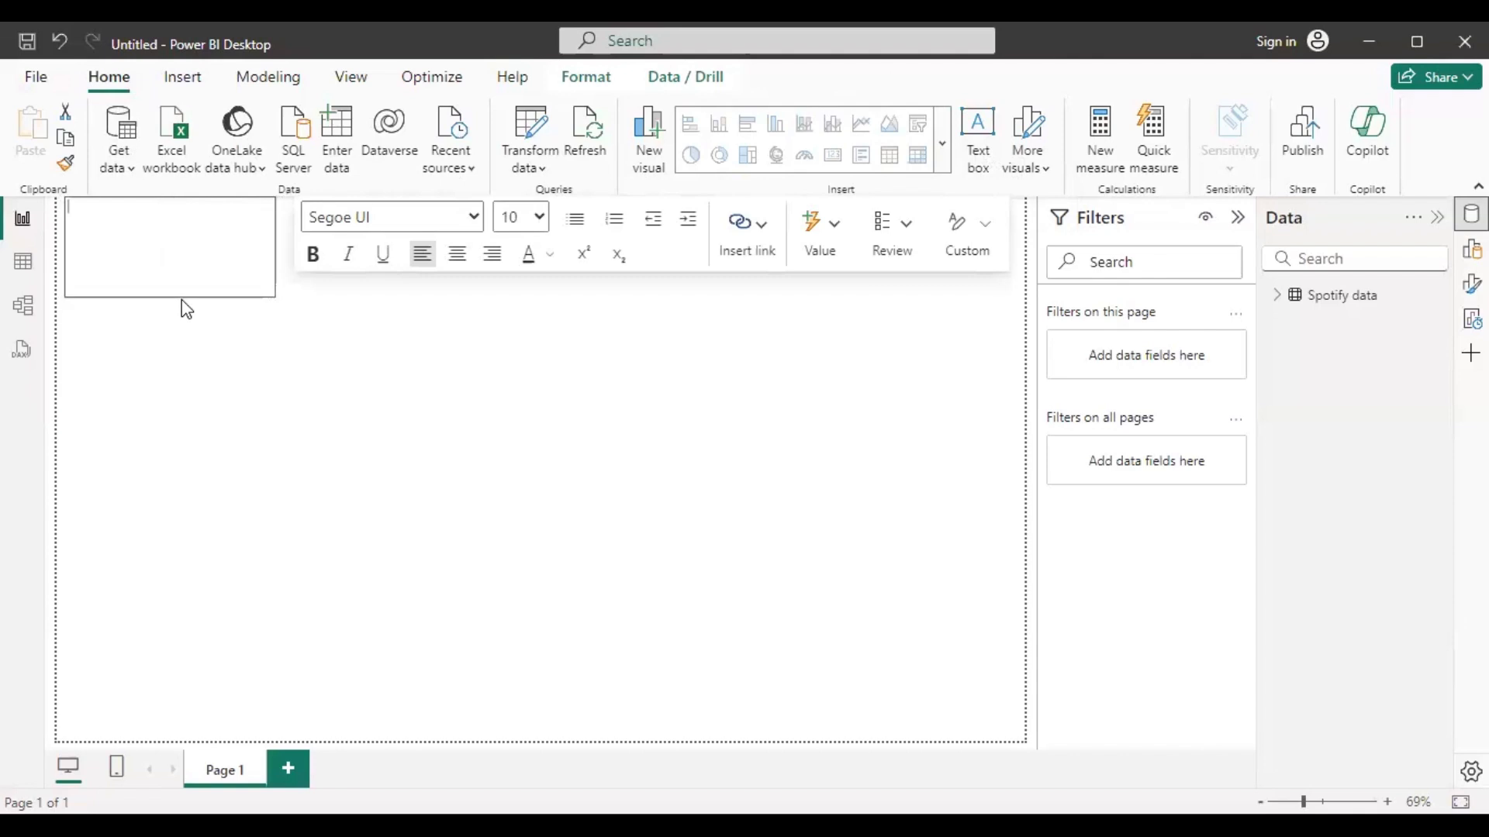
{"action": "left_click_drag", "start_coordinate": [275, 246], "coordinate": [414, 275]}
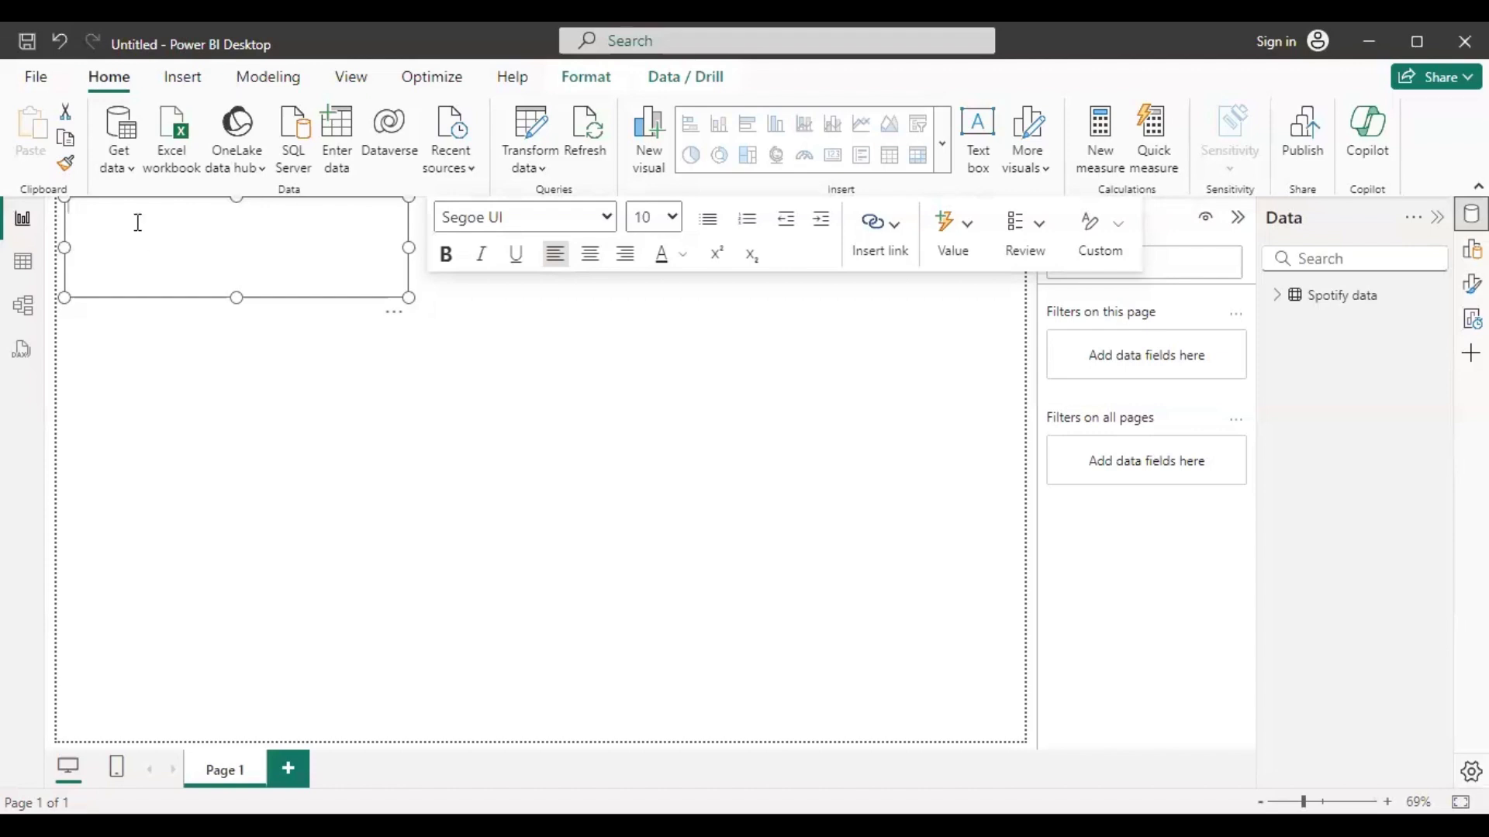
{"action": "type", "text": "SpOTIFY"}
{"action": "type", "text": "KEY METRICS"}
Set the title's font size to 36 and resize its text box to fit the text on one line
{"action": "left_click_drag", "start_coordinate": [189, 202], "coordinate": [9, 209]}
{"action": "left_click", "coordinate": [241, 294]}
{"action": "left_click", "coordinate": [172, 205]}
{"action": "left_click_drag", "start_coordinate": [184, 209], "coordinate": [21, 214]}
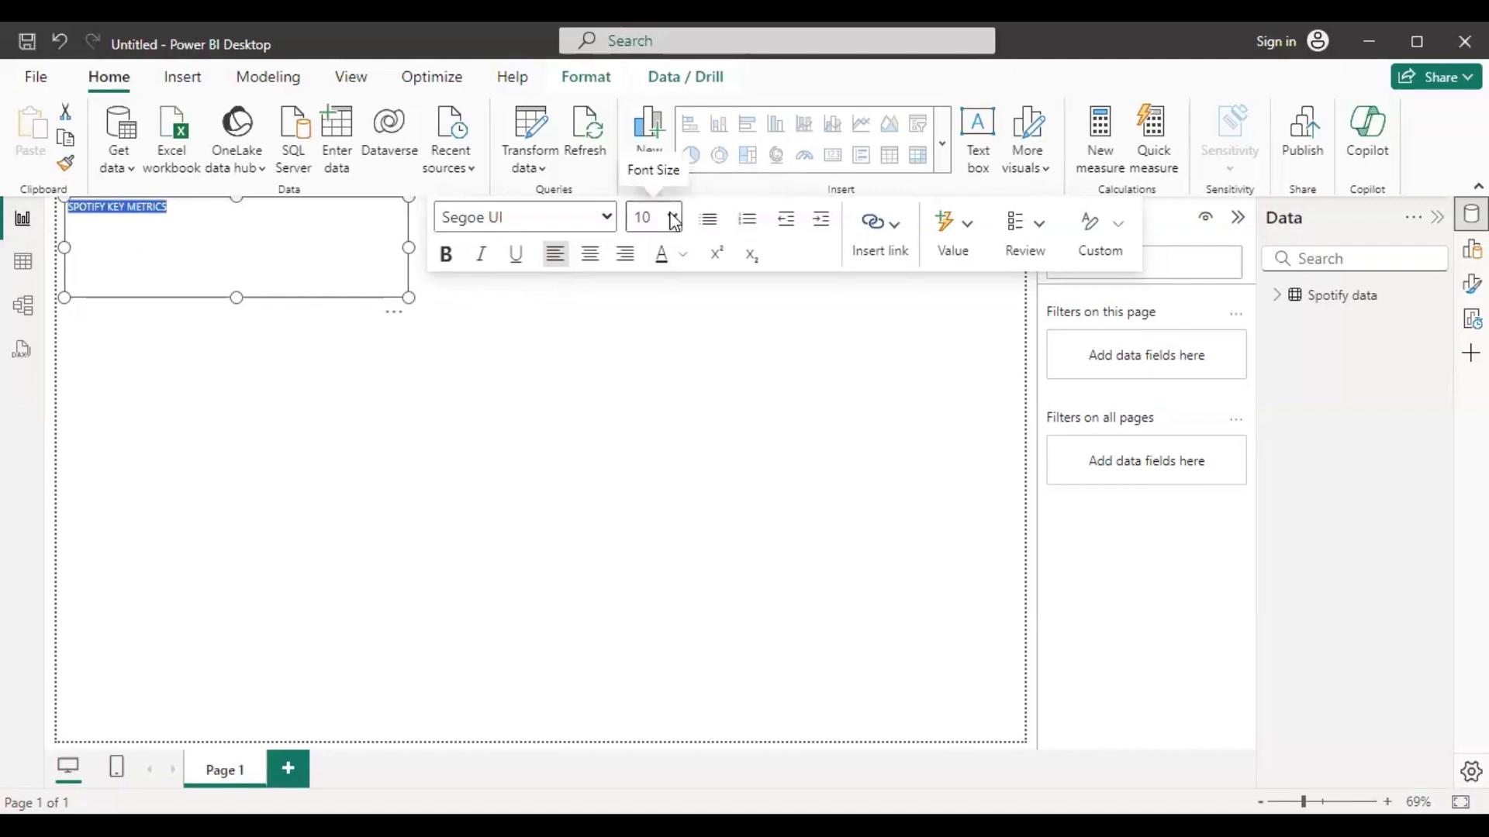
{"action": "left_click", "coordinate": [661, 255]}
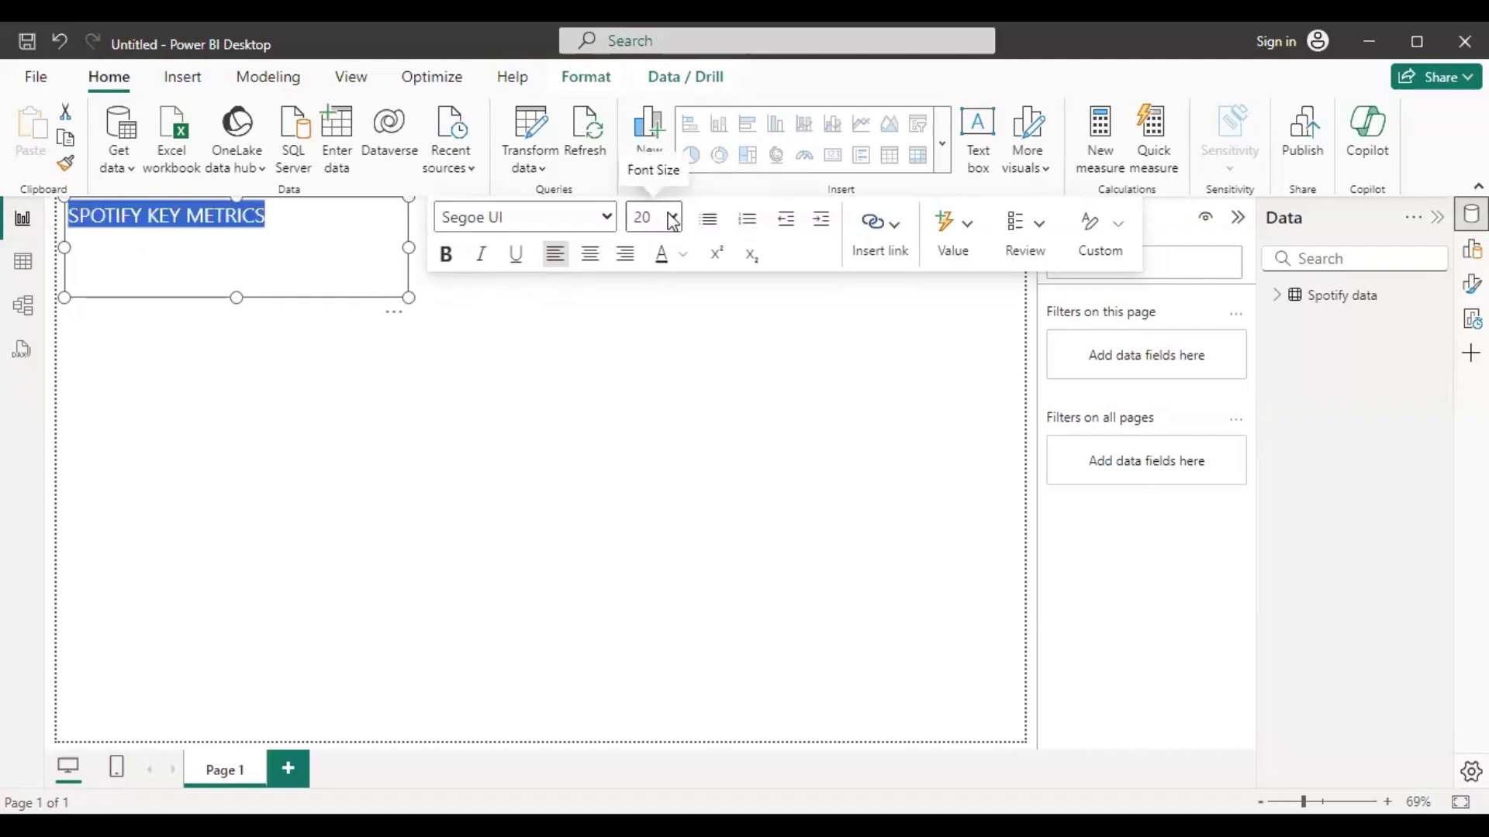
{"action": "left_click", "coordinate": [661, 388]}
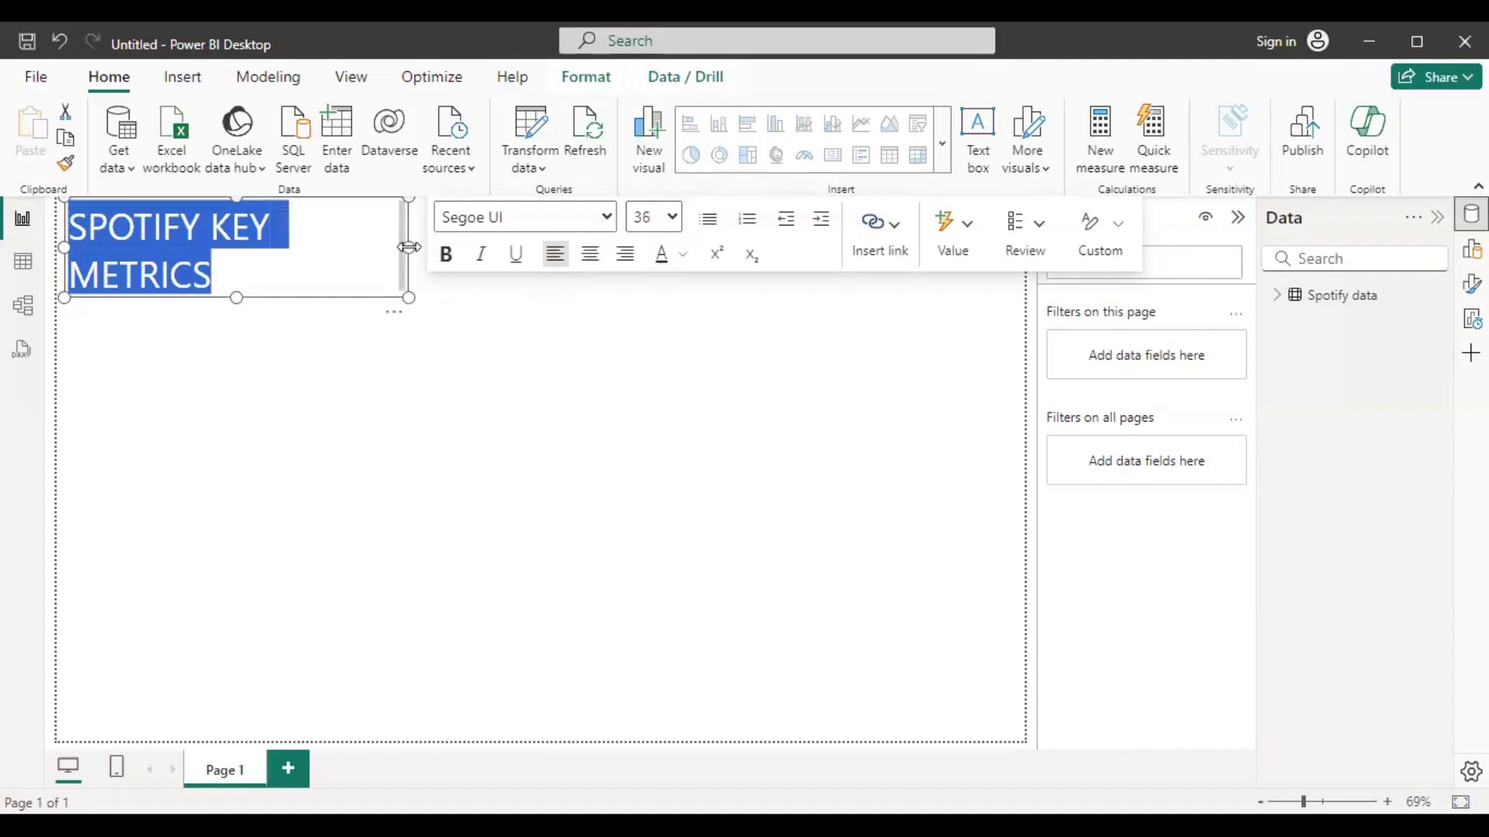
{"action": "mouse_move", "coordinate": [408, 249]}
{"action": "left_mouse_down"}
{"action": "mouse_move", "coordinate": [472, 249]}
{"action": "mouse_move", "coordinate": [434, 250]}
{"action": "left_mouse_up"}
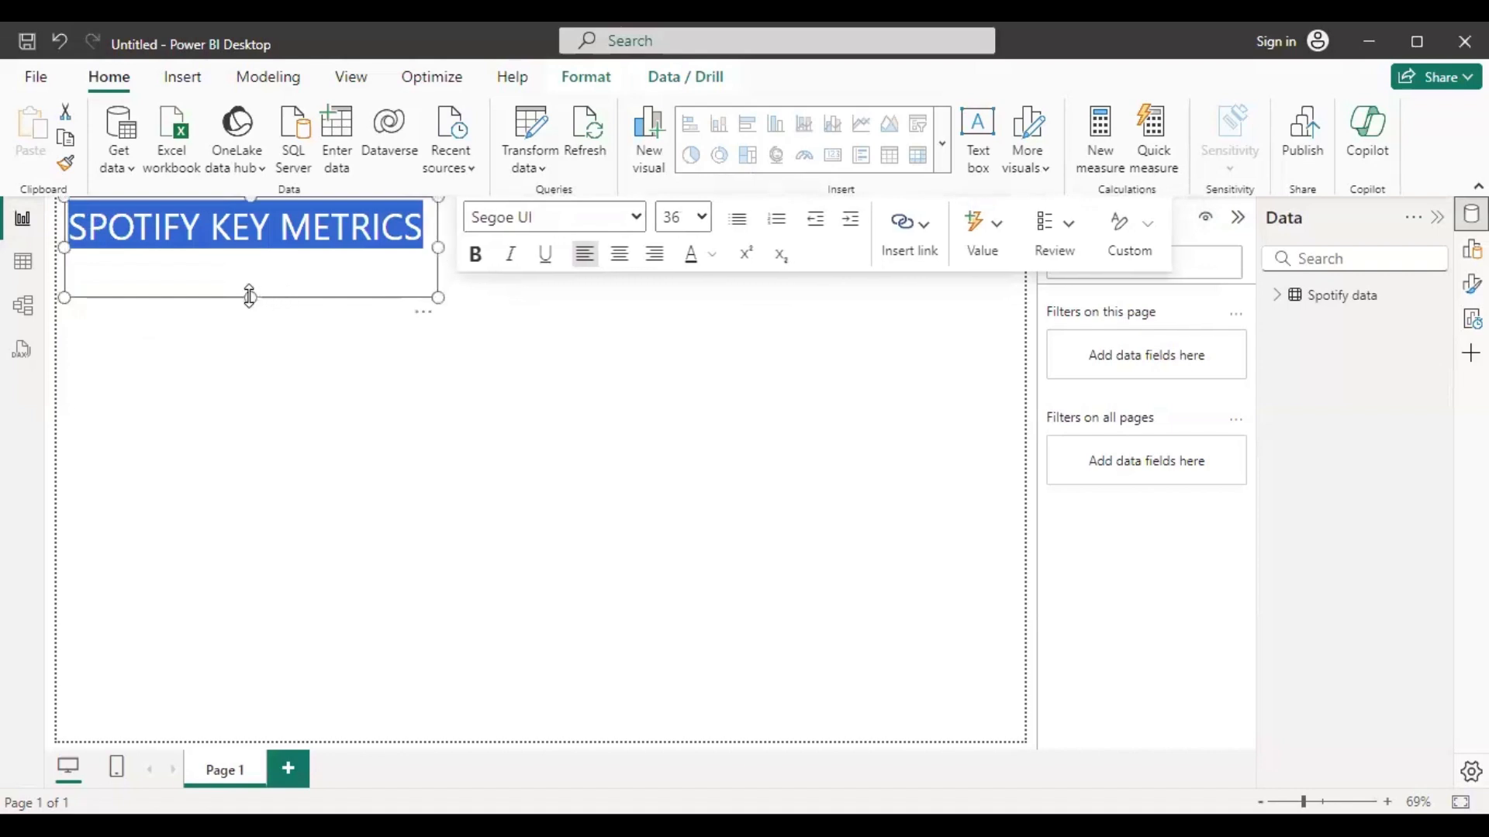
{"action": "left_click_drag", "start_coordinate": [250, 293], "coordinate": [256, 264]}
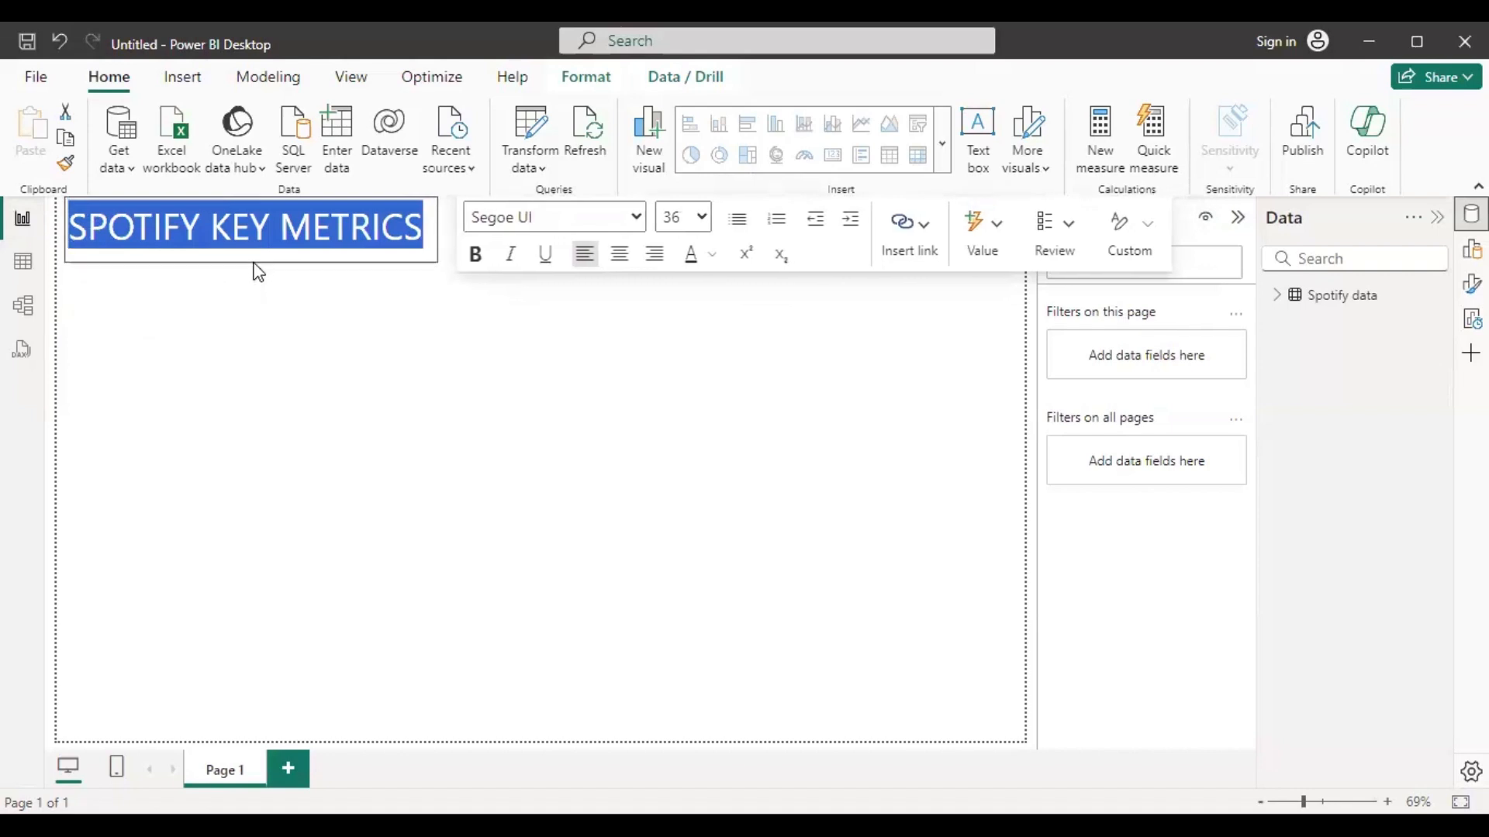
{"action": "left_click", "coordinate": [247, 345]}
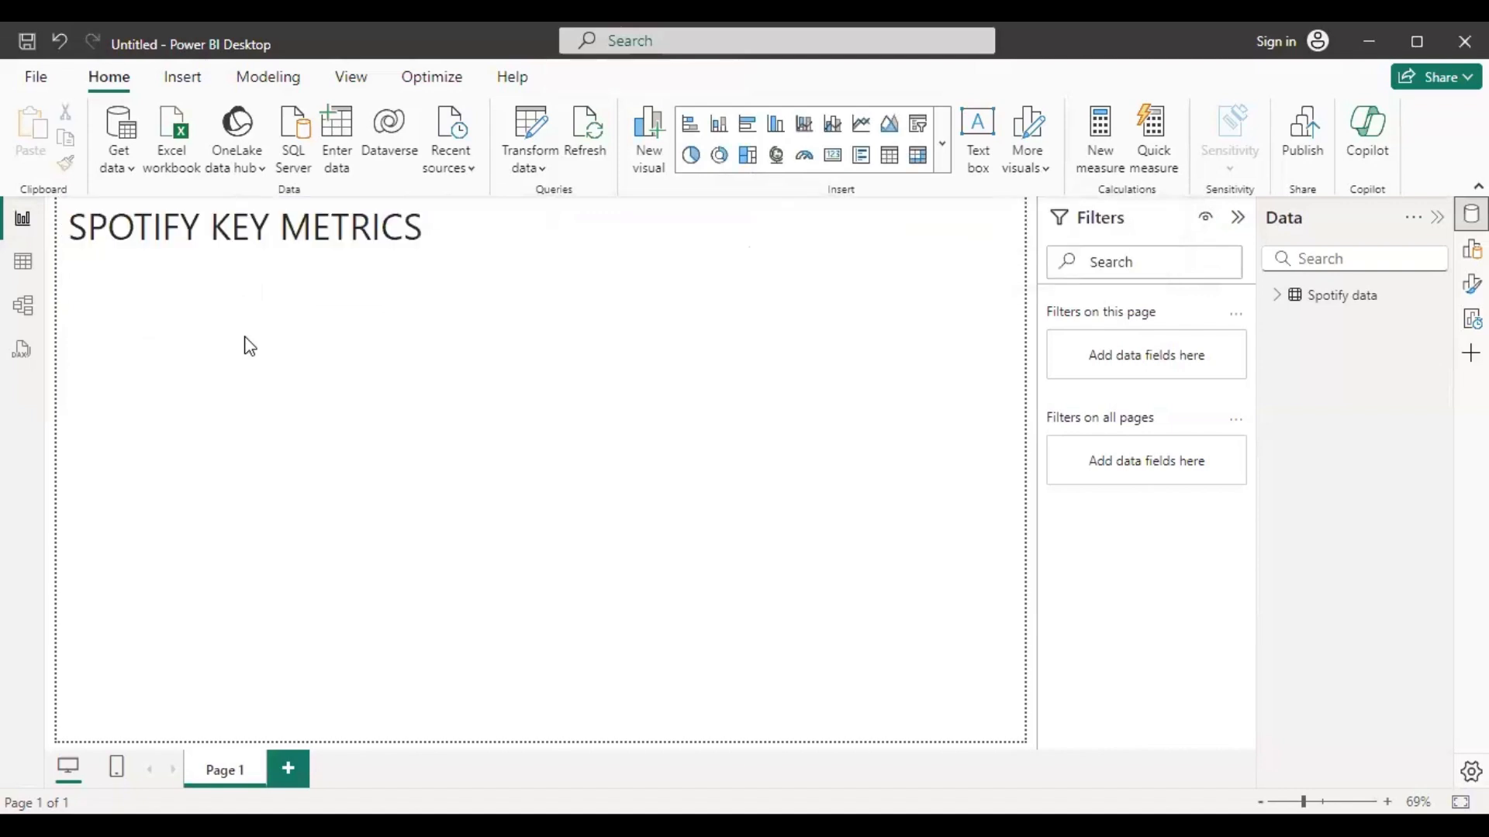
{"action": "left_click", "coordinate": [259, 257]}
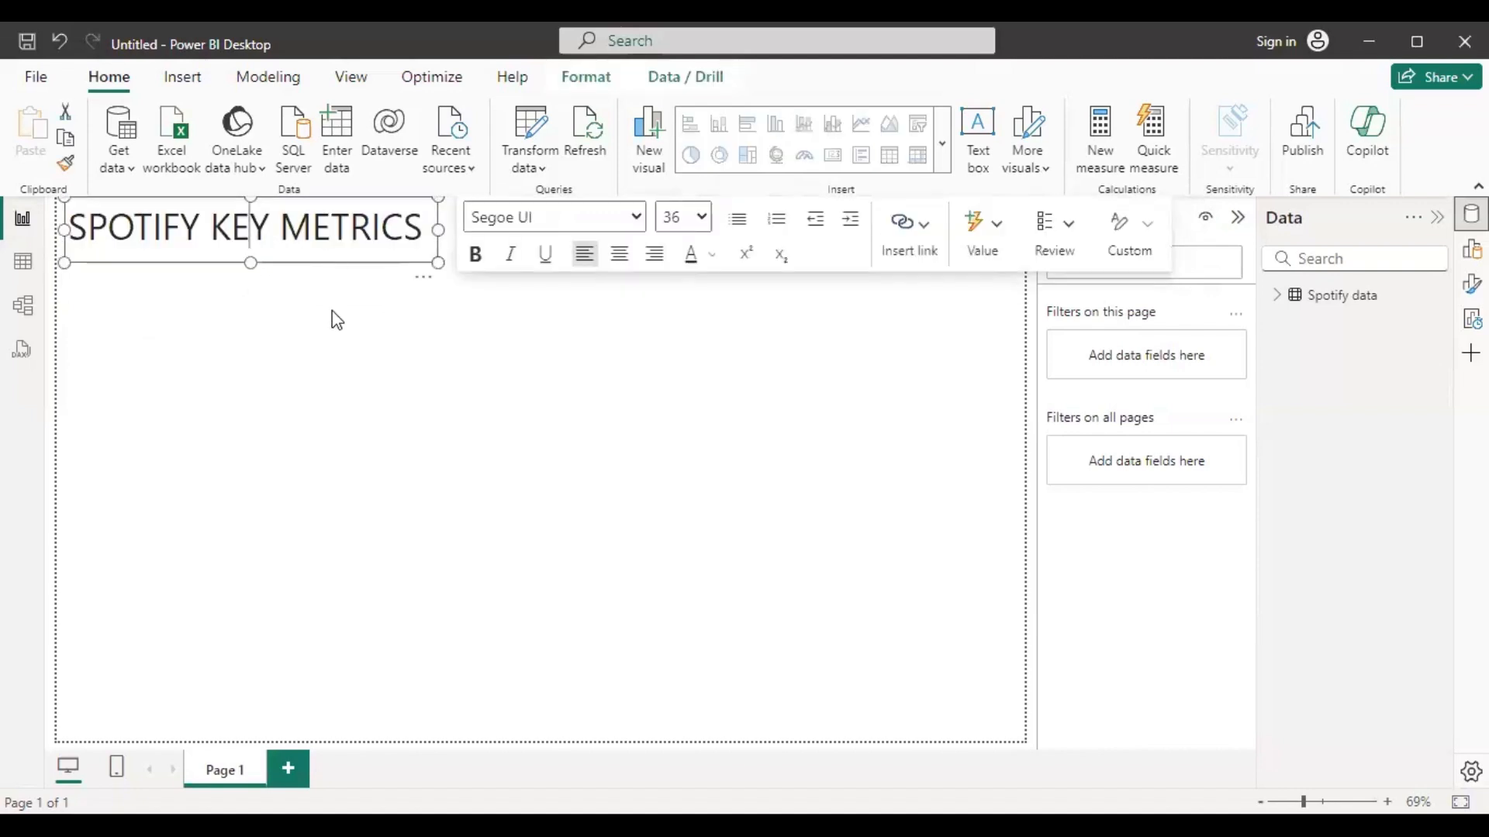
{"action": "left_click", "coordinate": [335, 318]}
{"action": "left_click", "coordinate": [347, 260]}
{"action": "left_click", "coordinate": [401, 242]}
{"action": "left_click", "coordinate": [879, 396]}
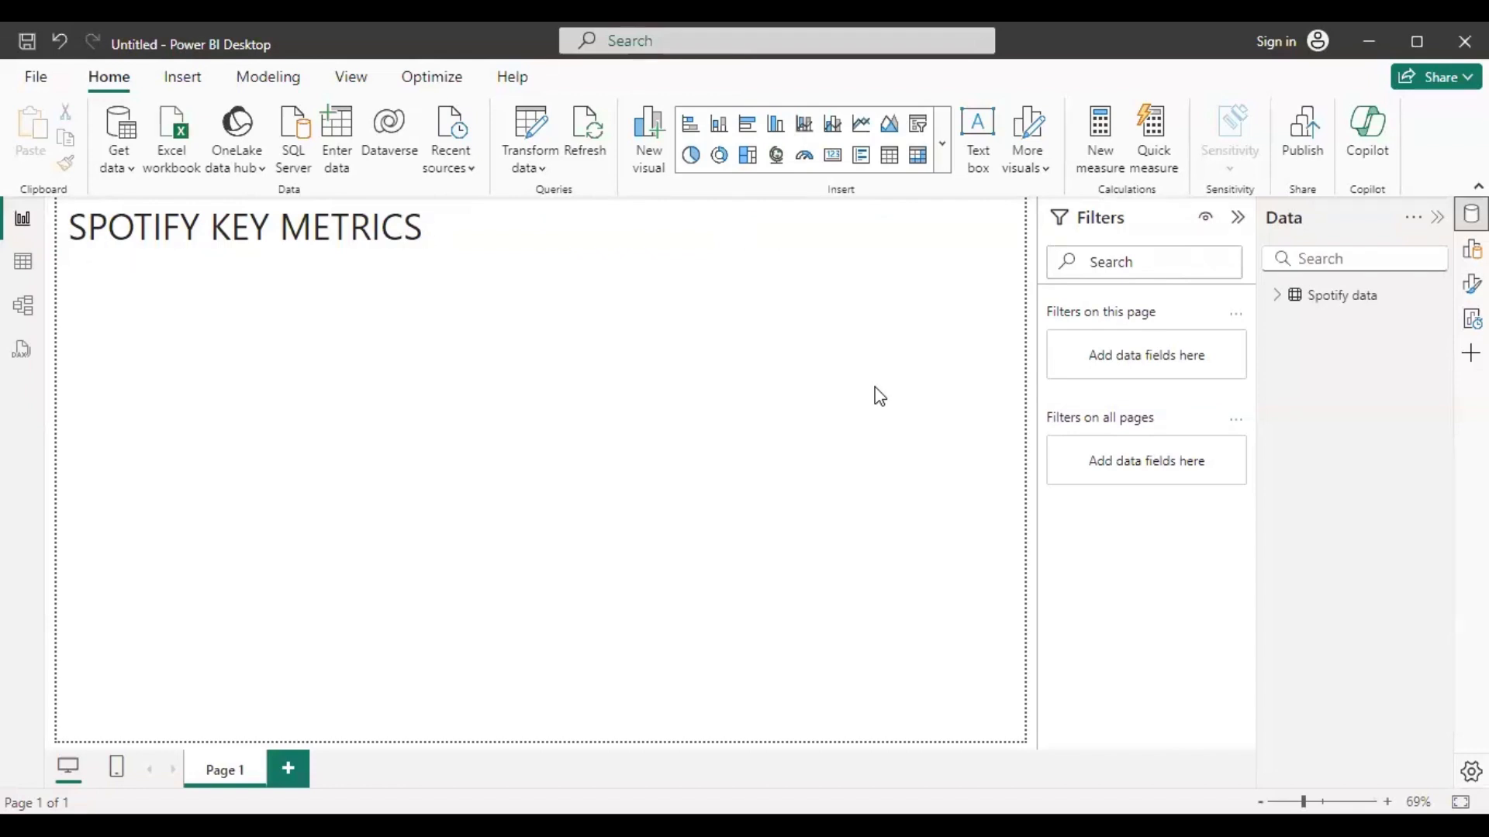
{"action": "left_click", "coordinate": [317, 258]}
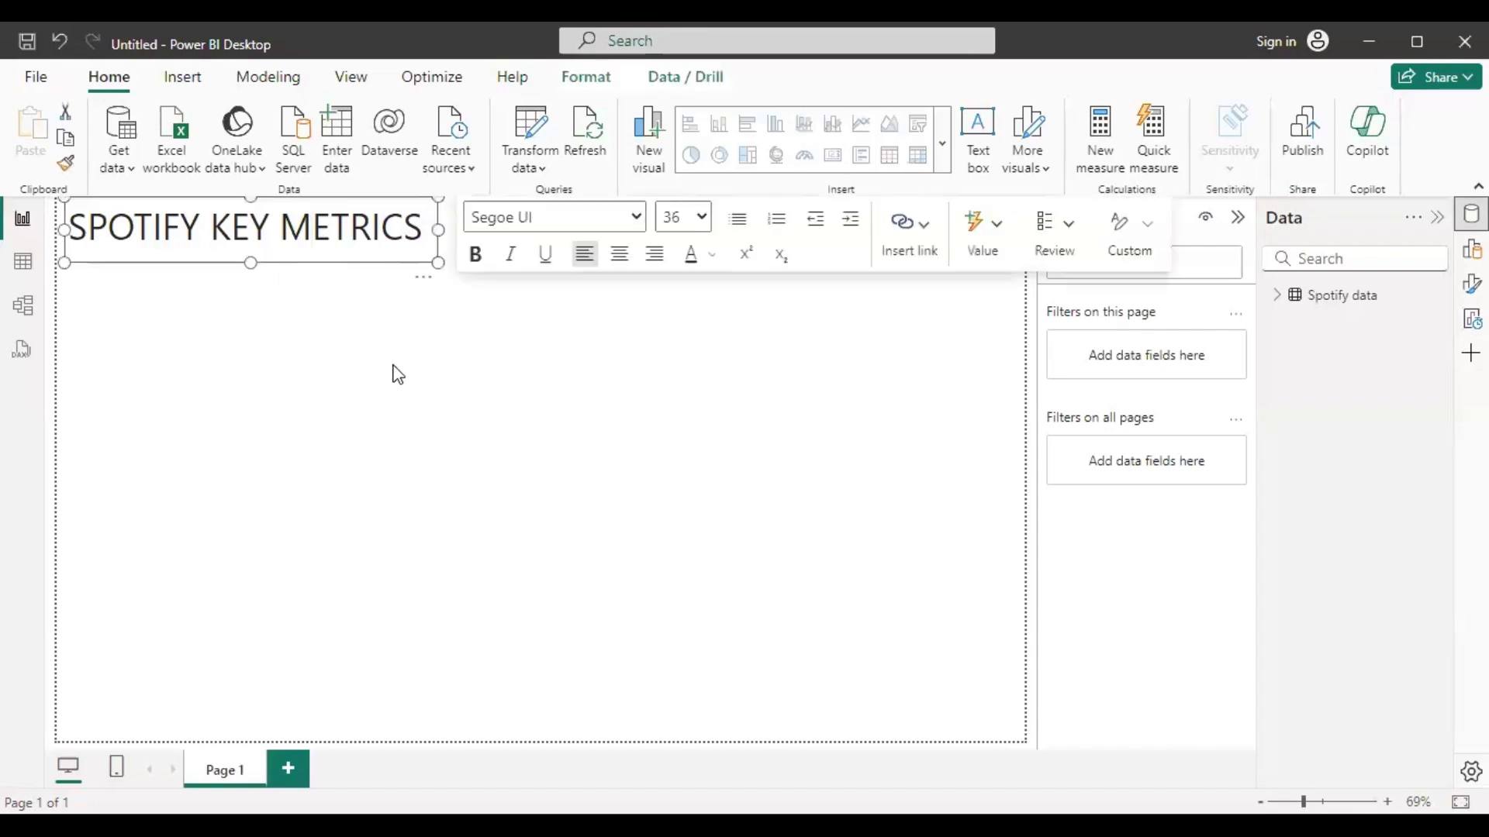
{"action": "left_click", "coordinate": [353, 268]}
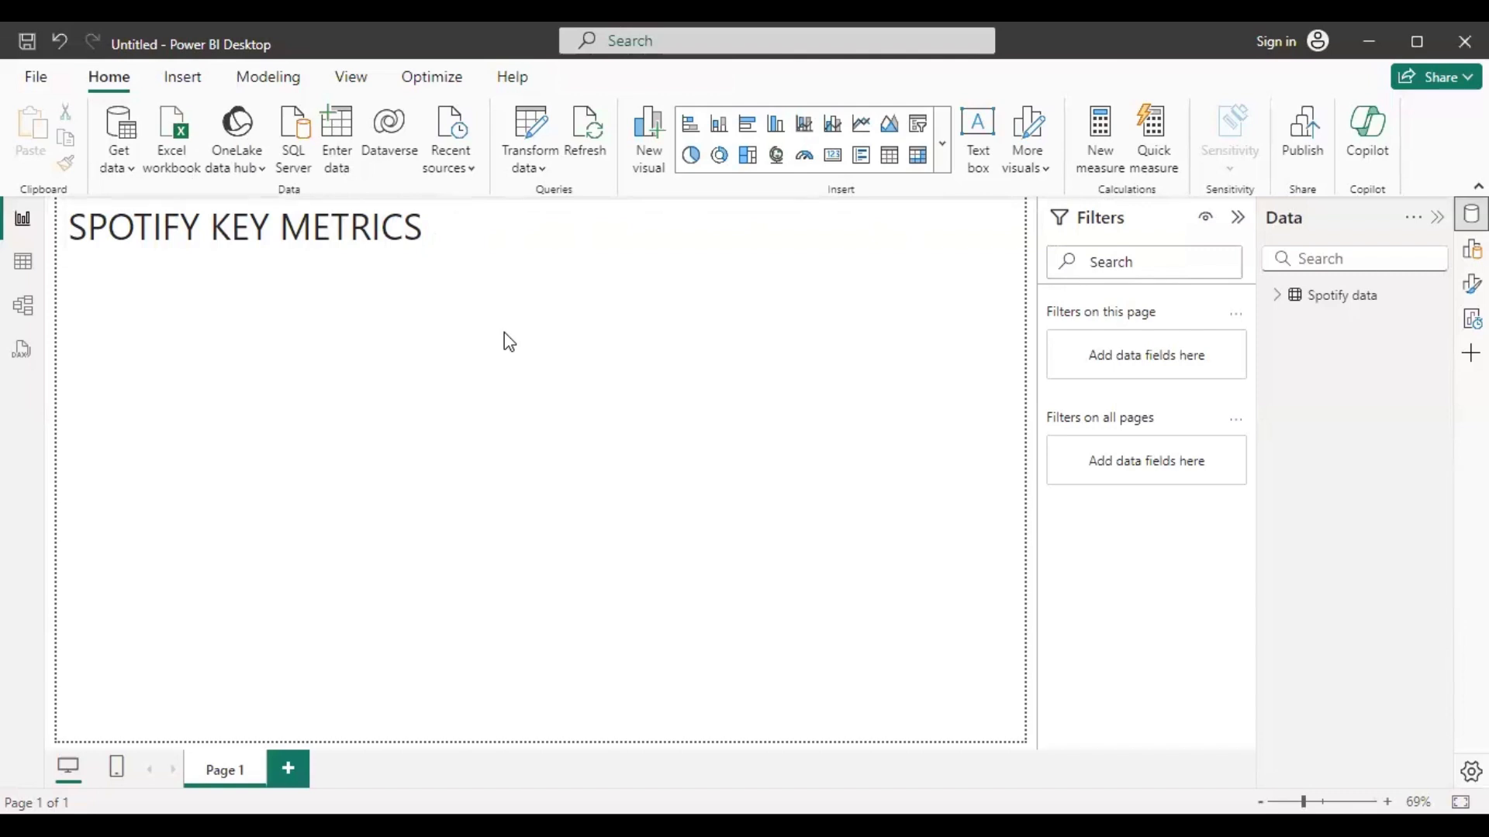
Turn on the visual border of the "SPOTIFY KEY METRICS" text box in its size and style formatting
{"action": "left_click", "coordinate": [381, 258]}
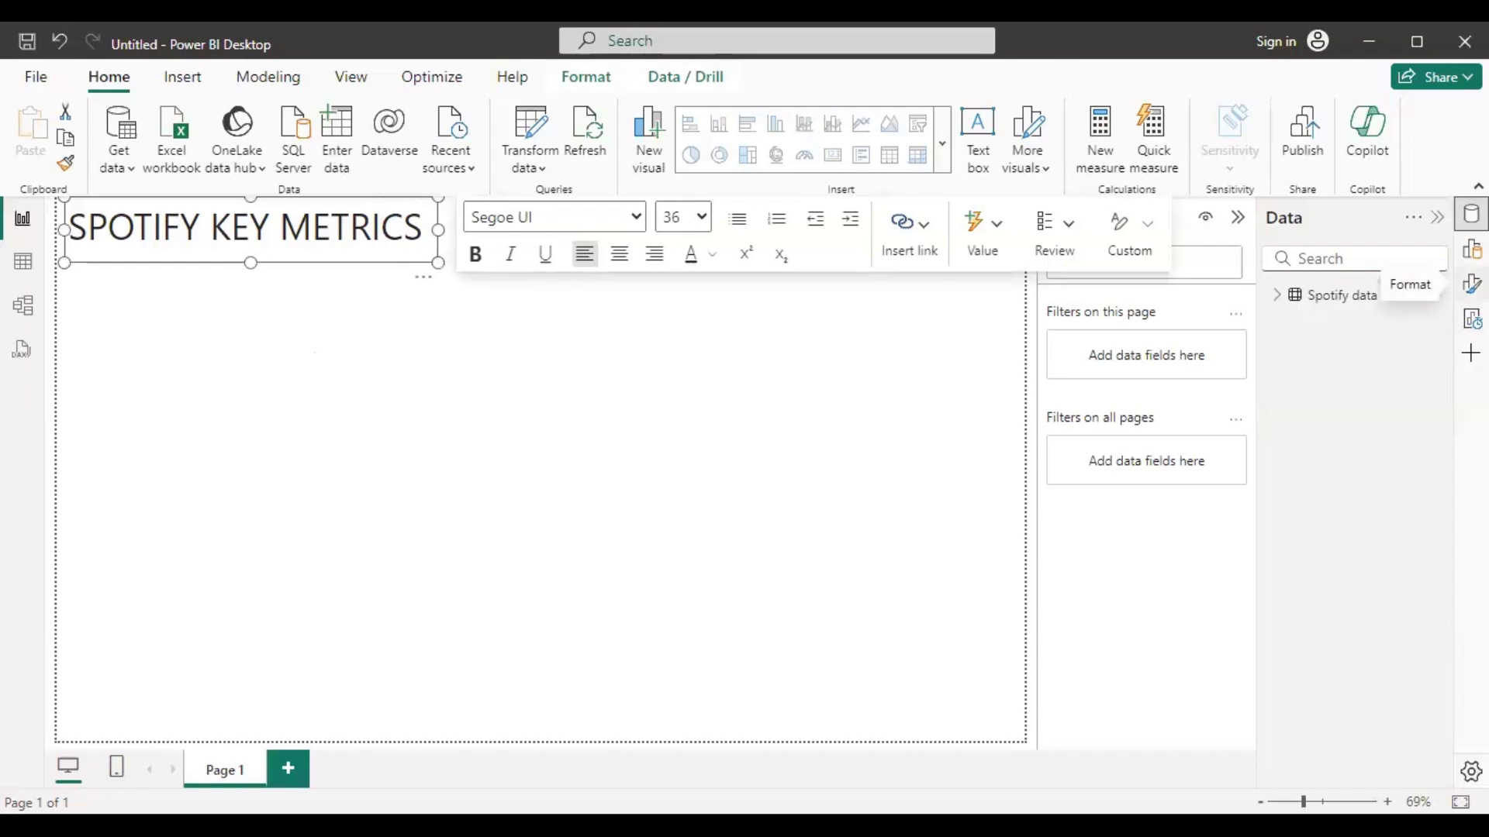
{"action": "left_click", "coordinate": [1472, 283]}
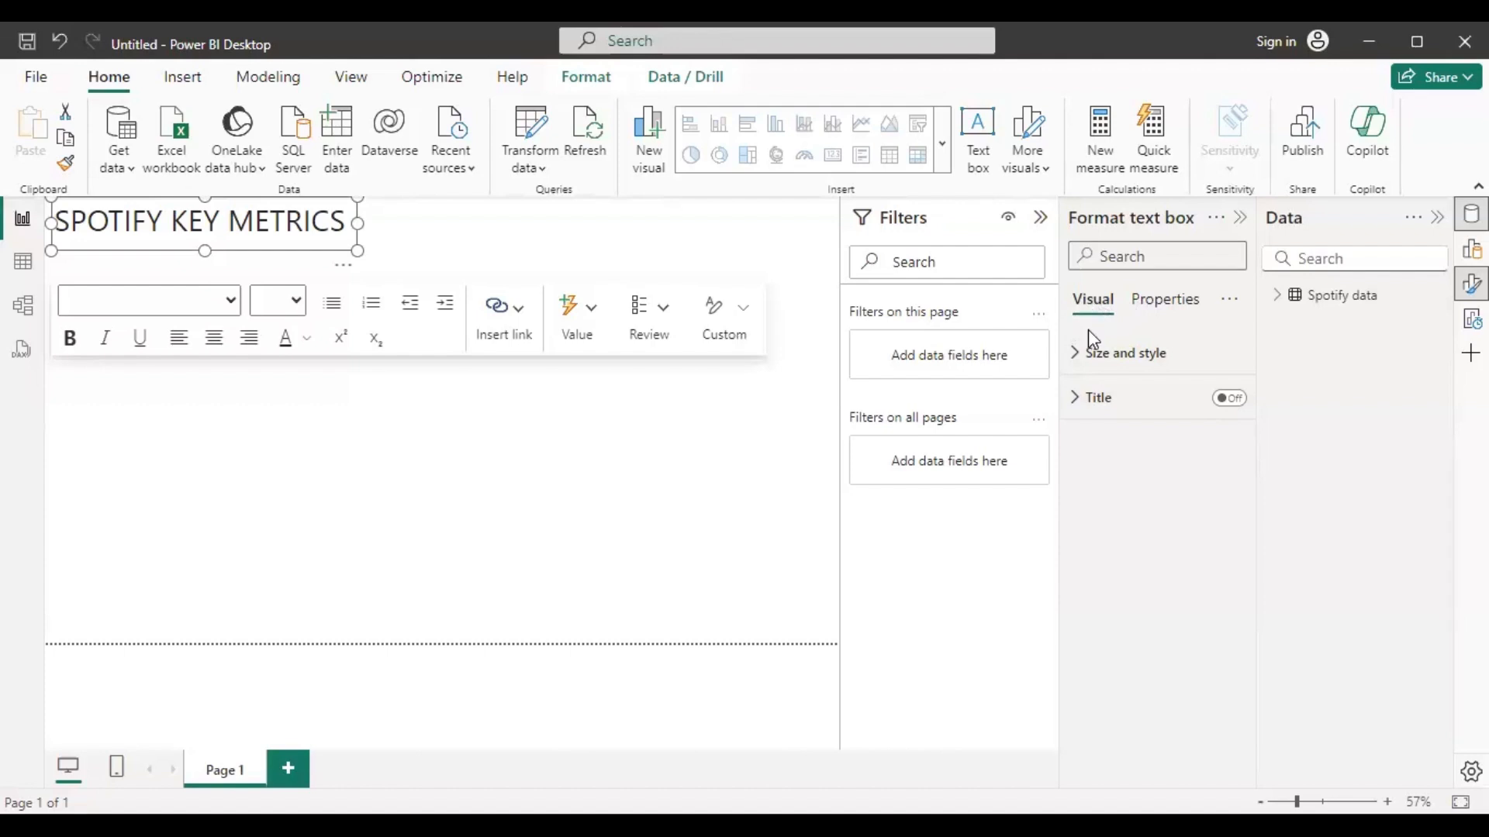
{"action": "left_click", "coordinate": [1074, 358]}
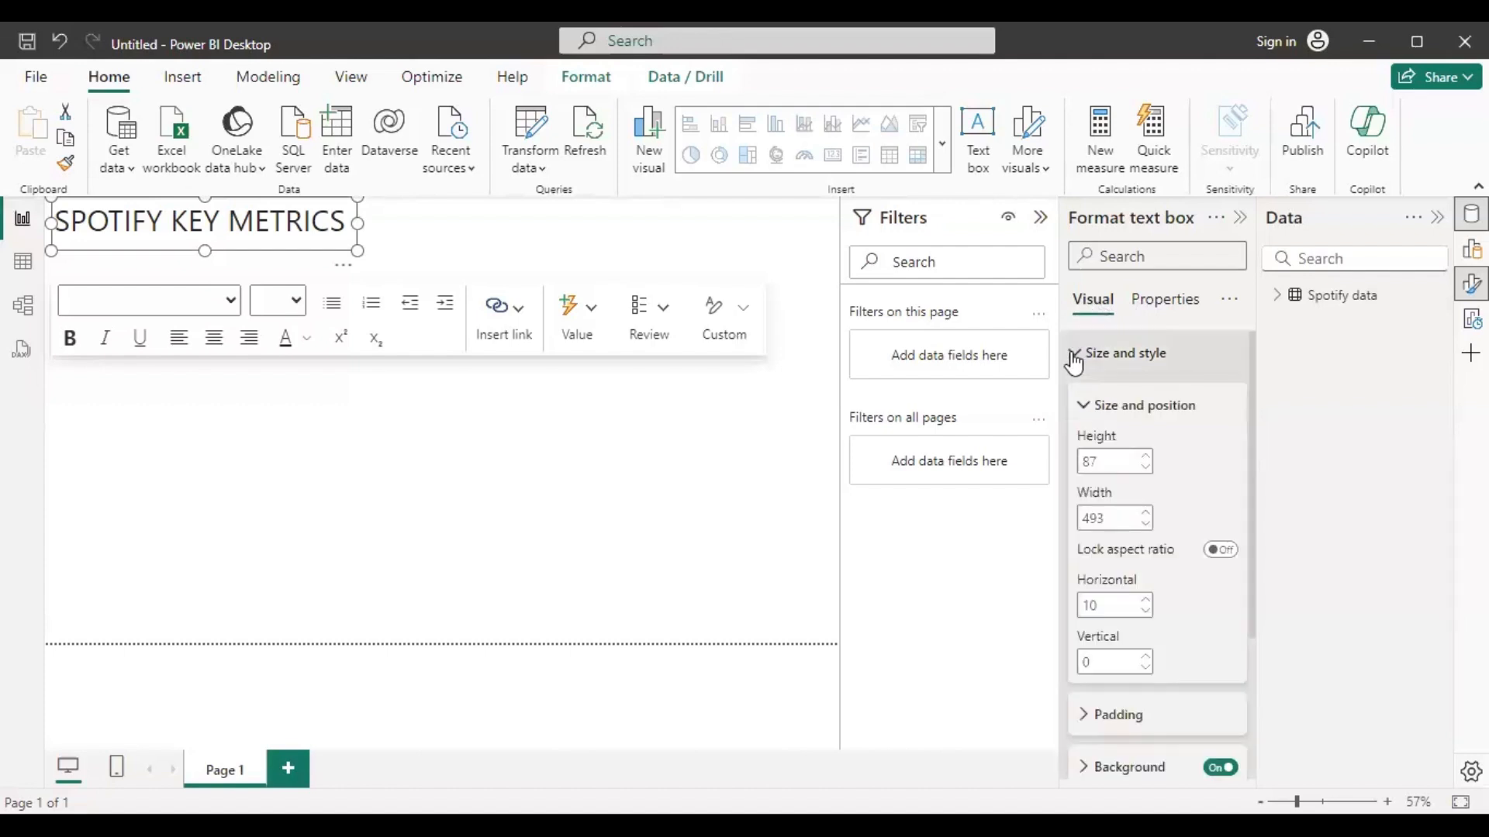
{"action": "left_click", "coordinate": [1080, 409]}
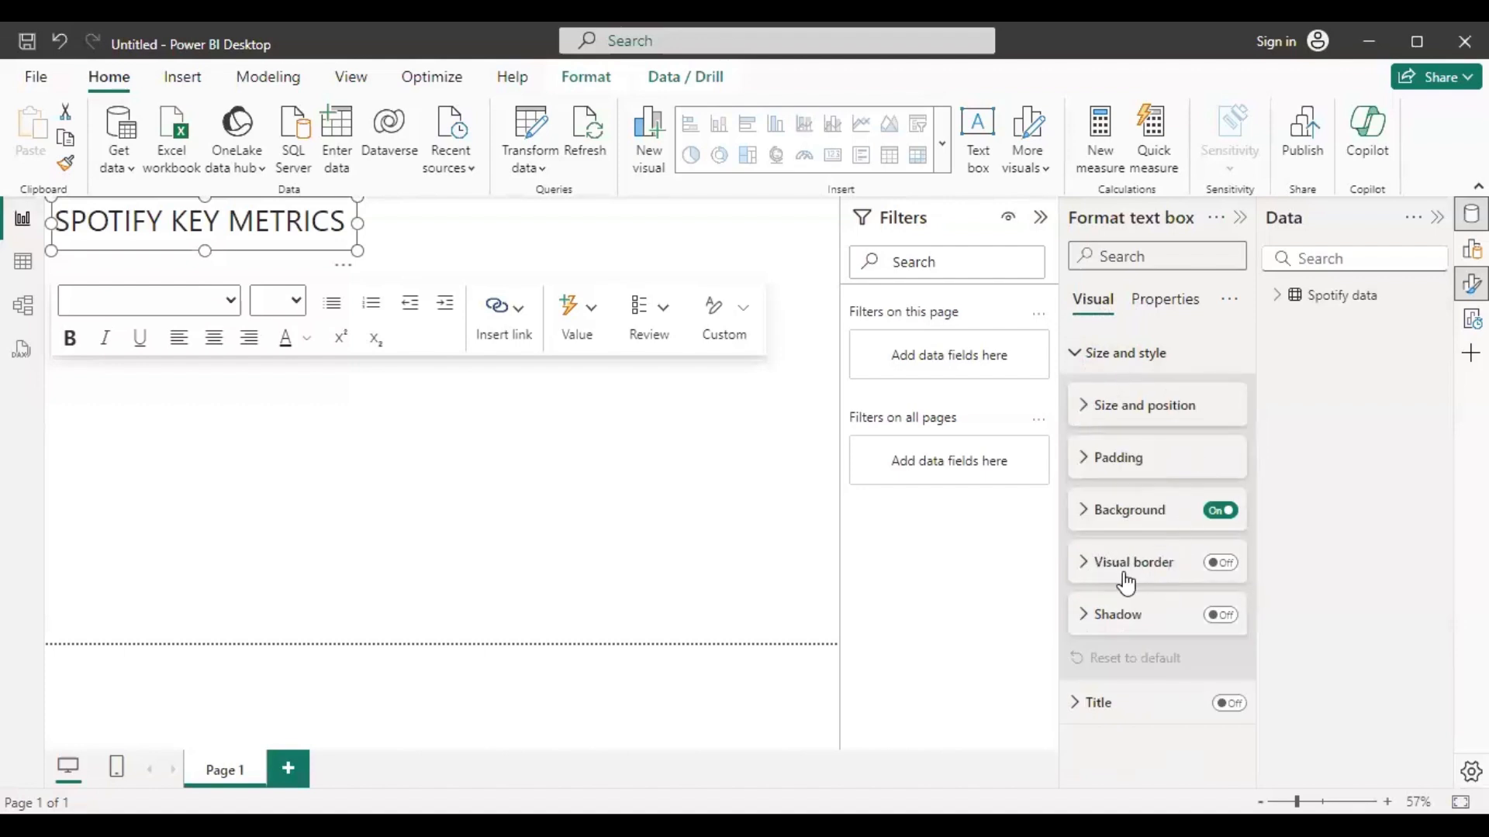
{"action": "left_click", "coordinate": [1222, 564]}
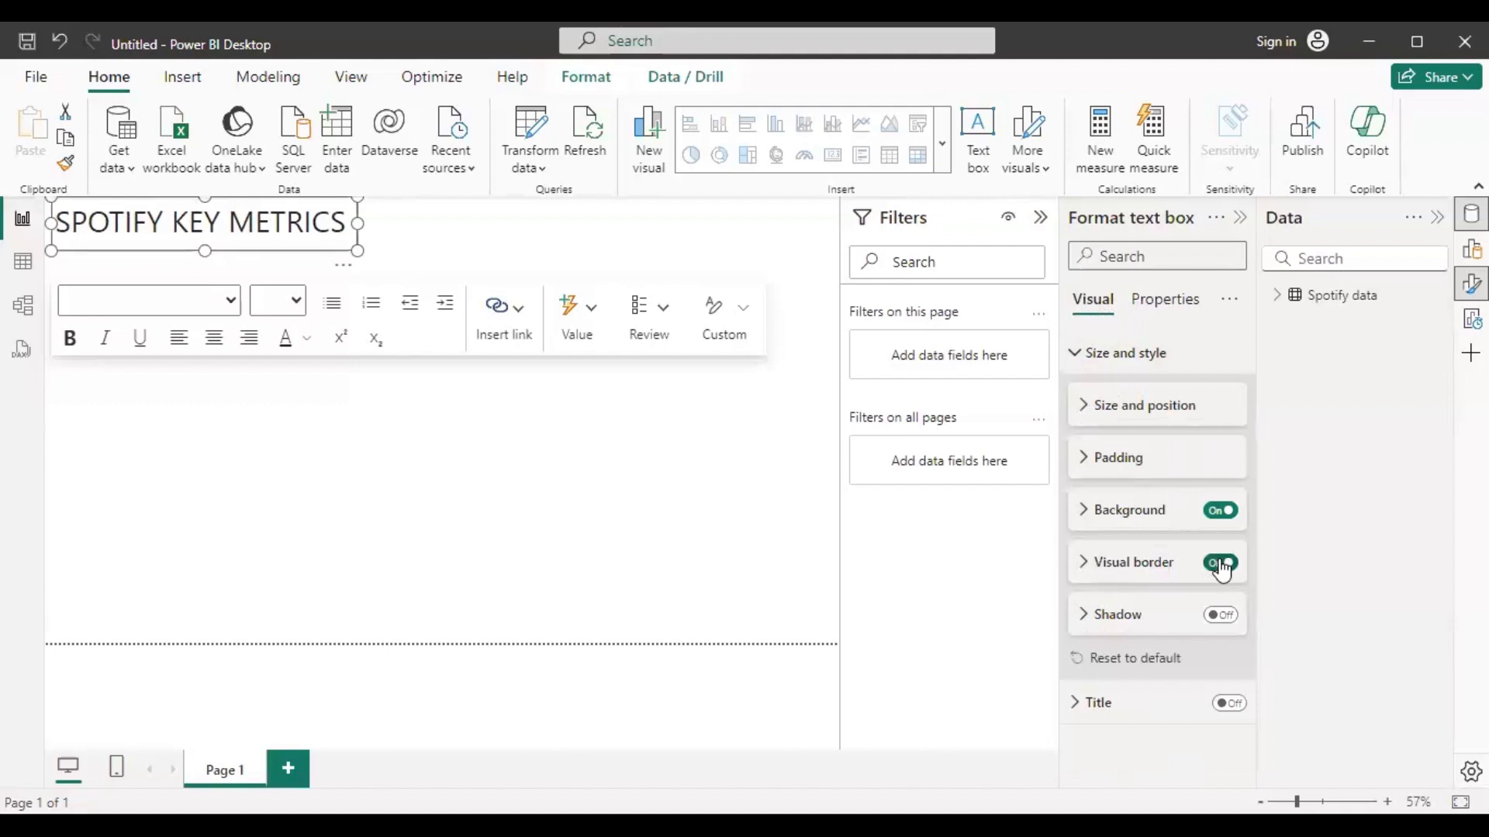
{"action": "left_click", "coordinate": [607, 498]}
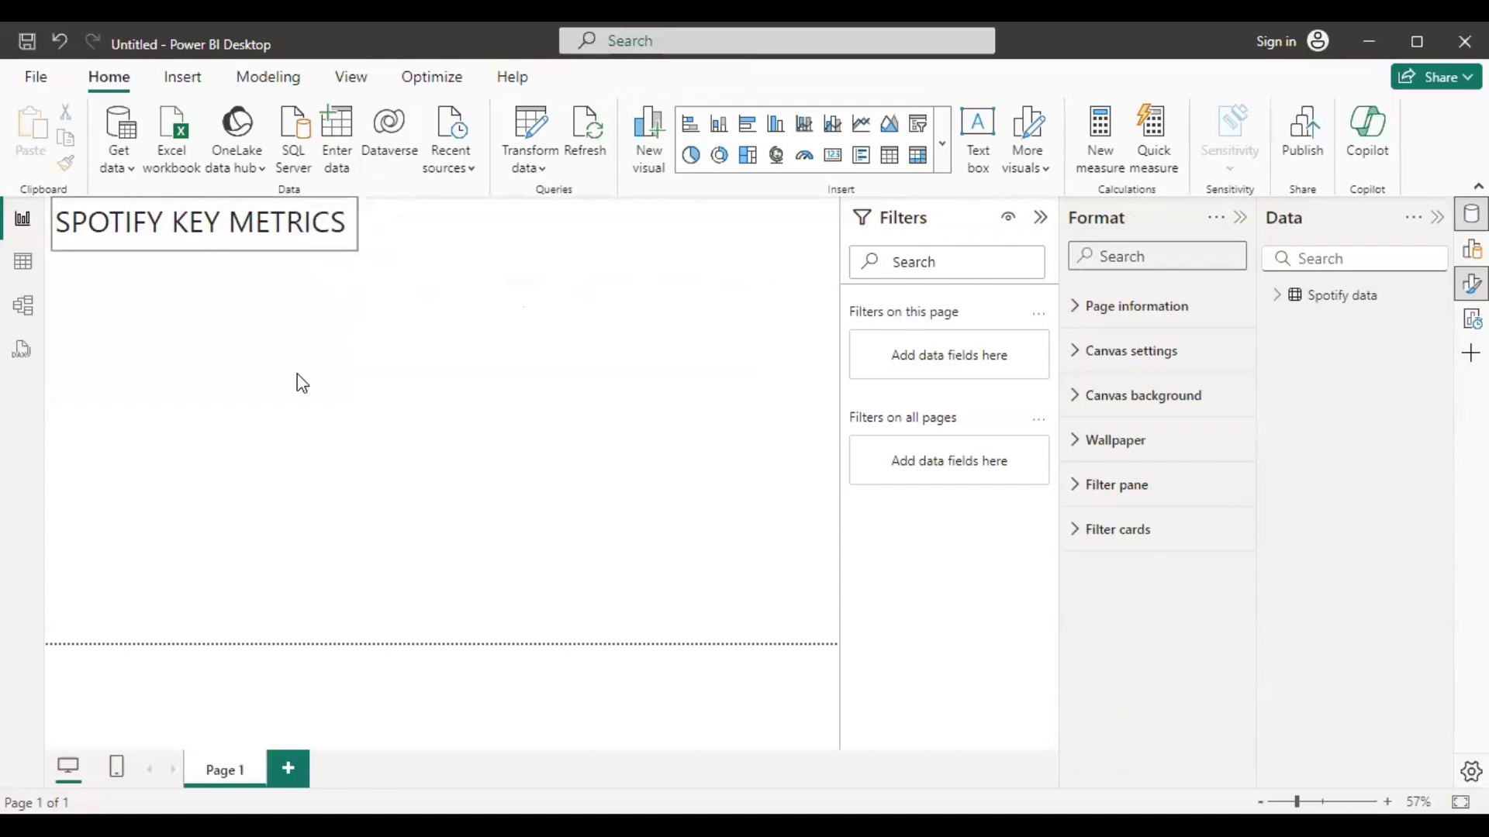
Give the title text box a light green background using the custom color #91F67A
{"action": "left_click", "coordinate": [308, 252]}
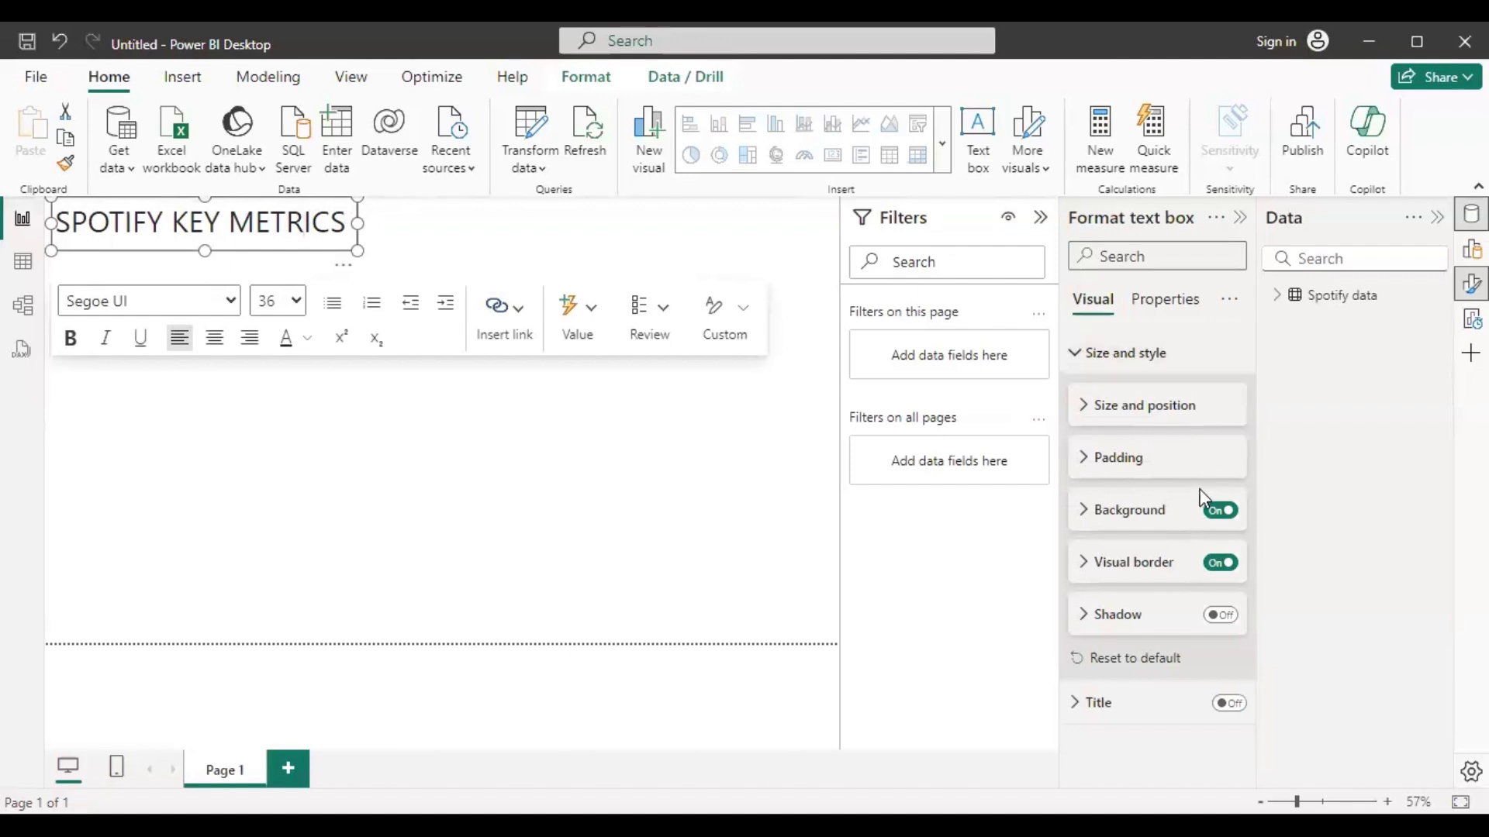
{"action": "left_click", "coordinate": [1087, 516]}
{"action": "scroll", "coordinate": [1091, 520], "scroll_direction": "down", "scroll_amount": 1}
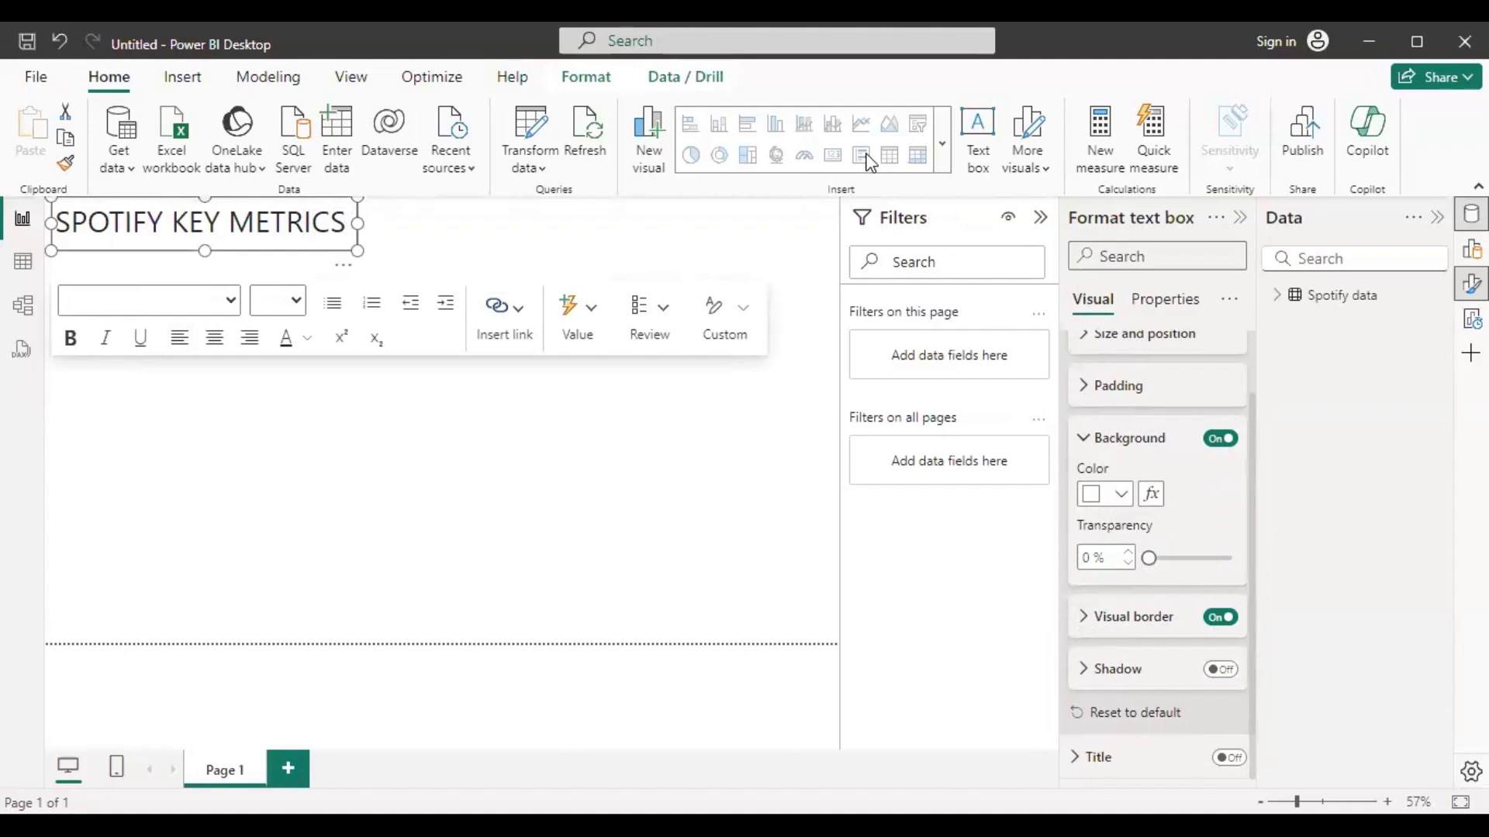
{"action": "left_click", "coordinate": [1121, 500]}
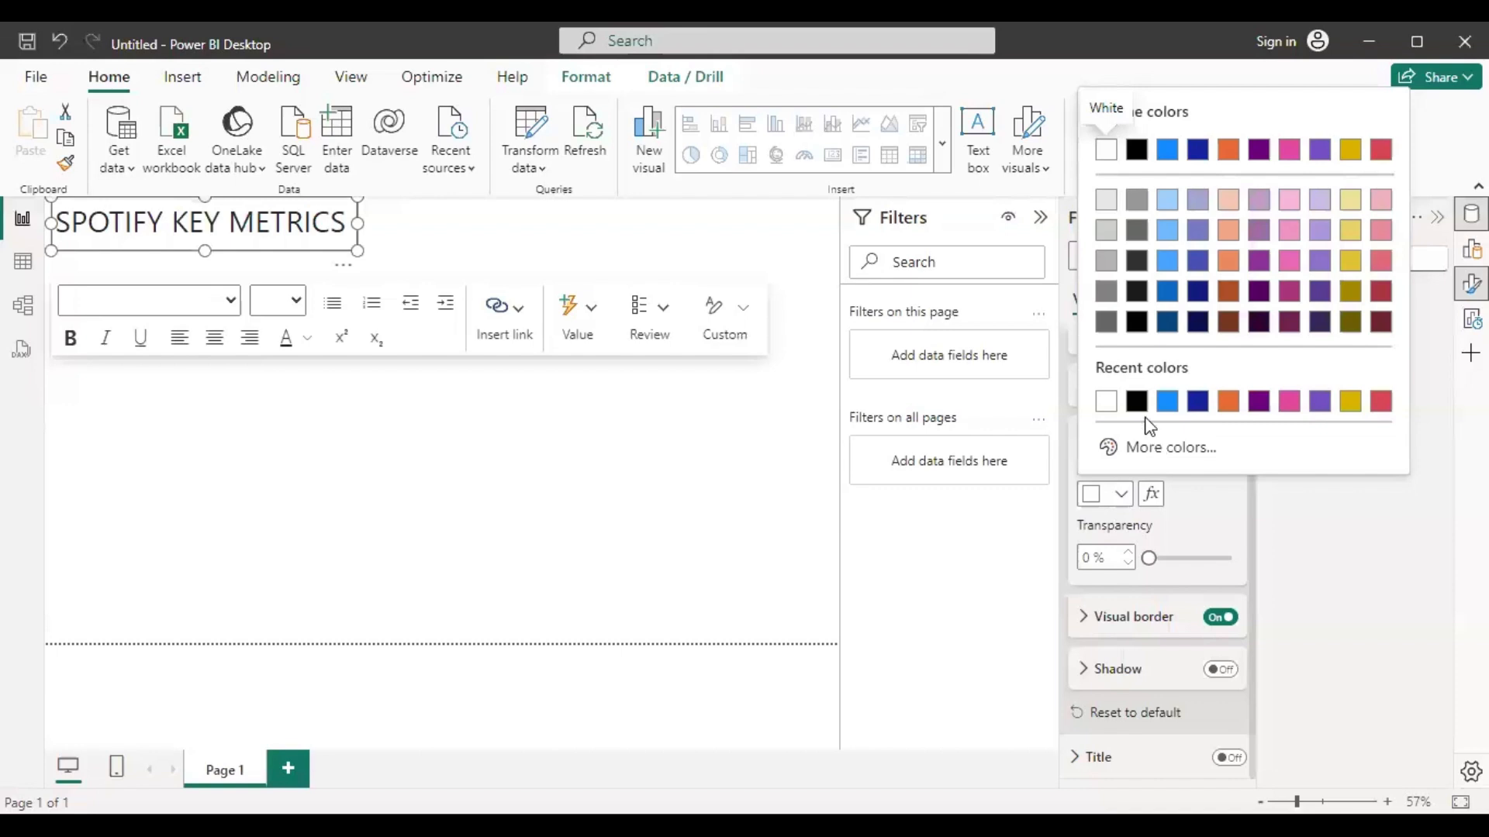
{"action": "left_click", "coordinate": [1122, 504]}
{"action": "left_click", "coordinate": [1122, 502]}
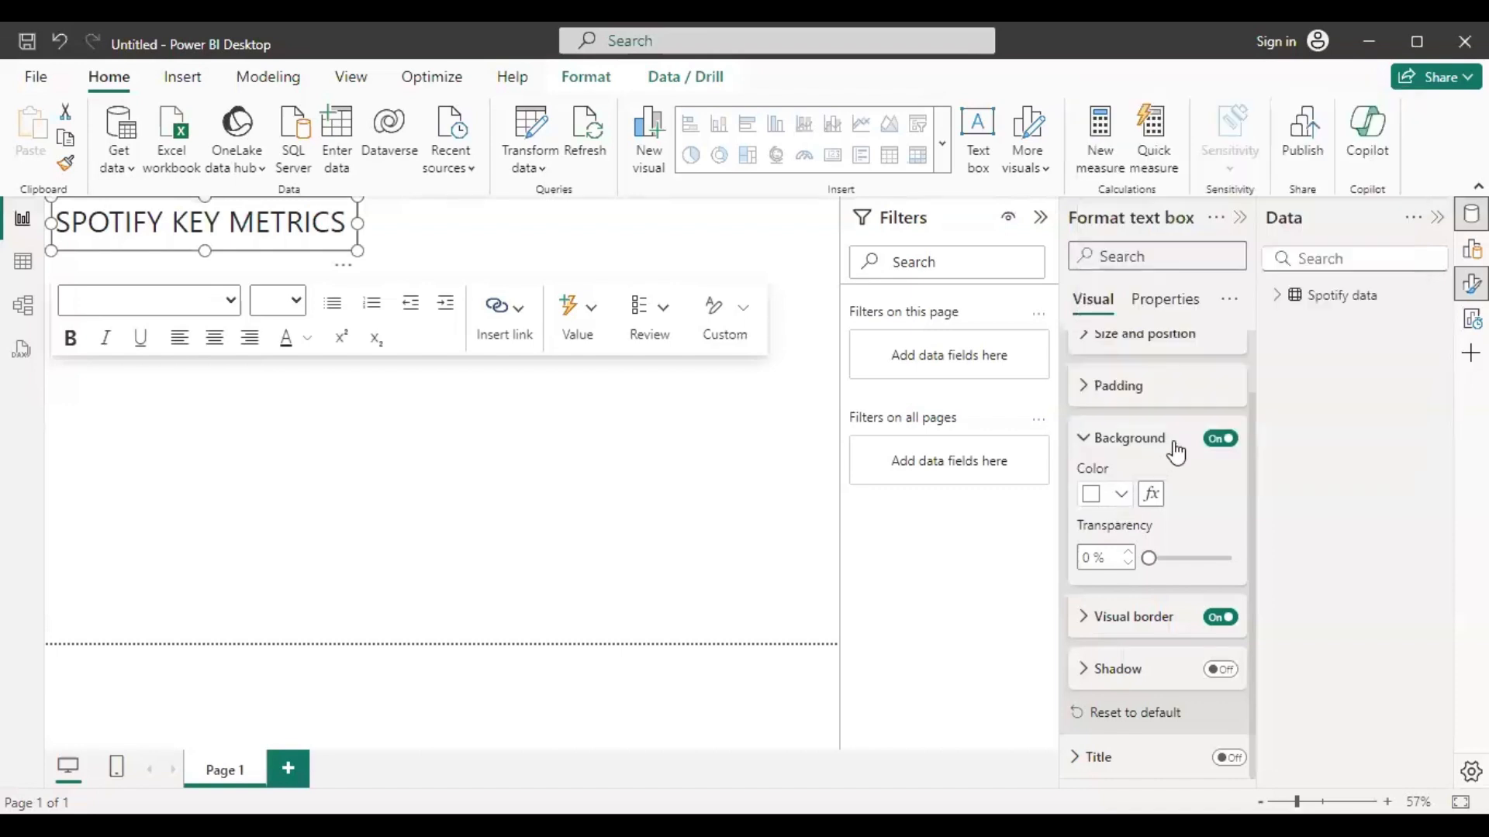
{"action": "left_click", "coordinate": [1177, 443]}
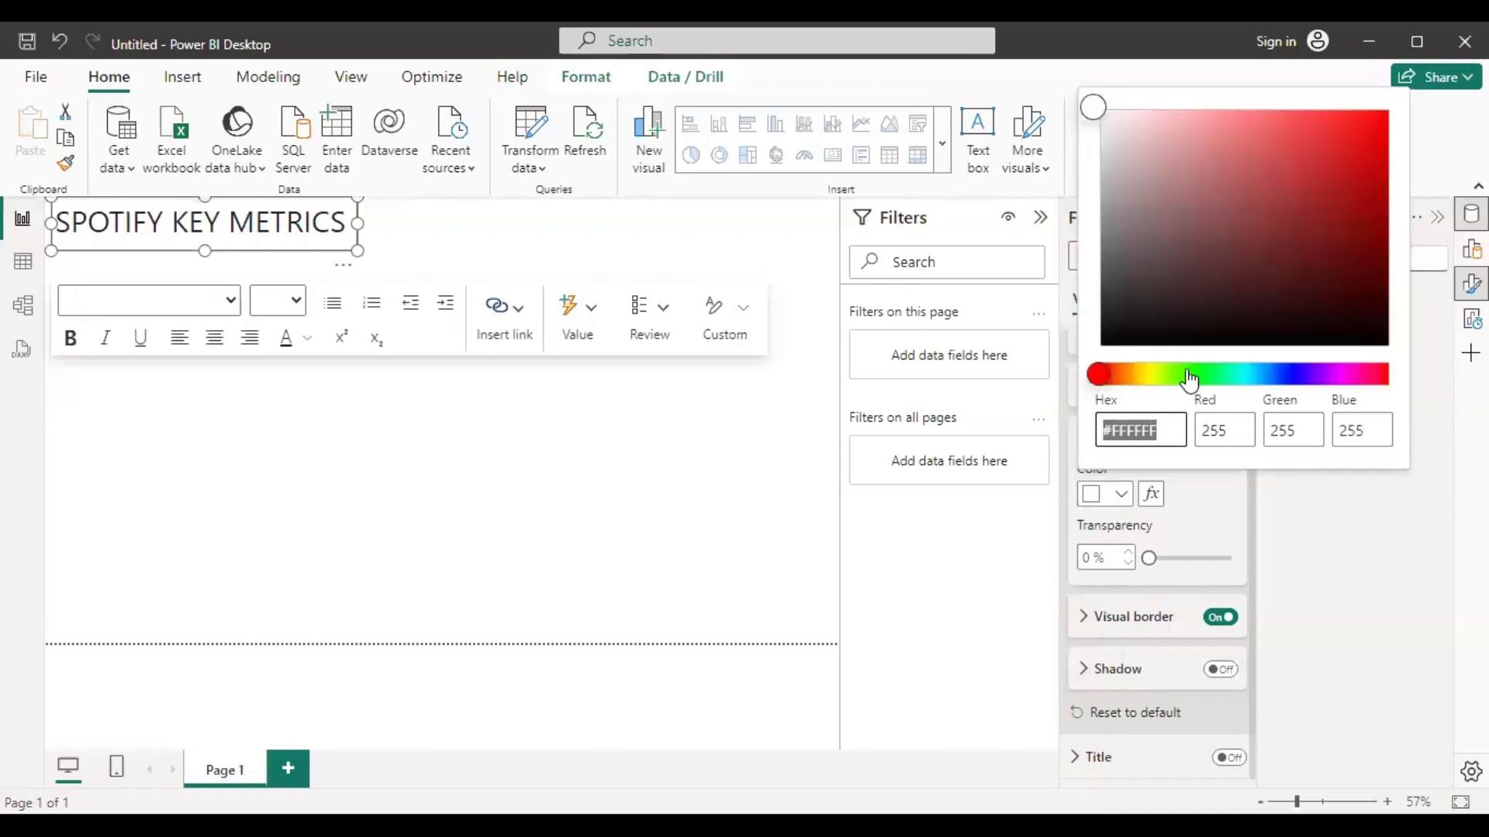
{"action": "left_click", "coordinate": [1187, 375]}
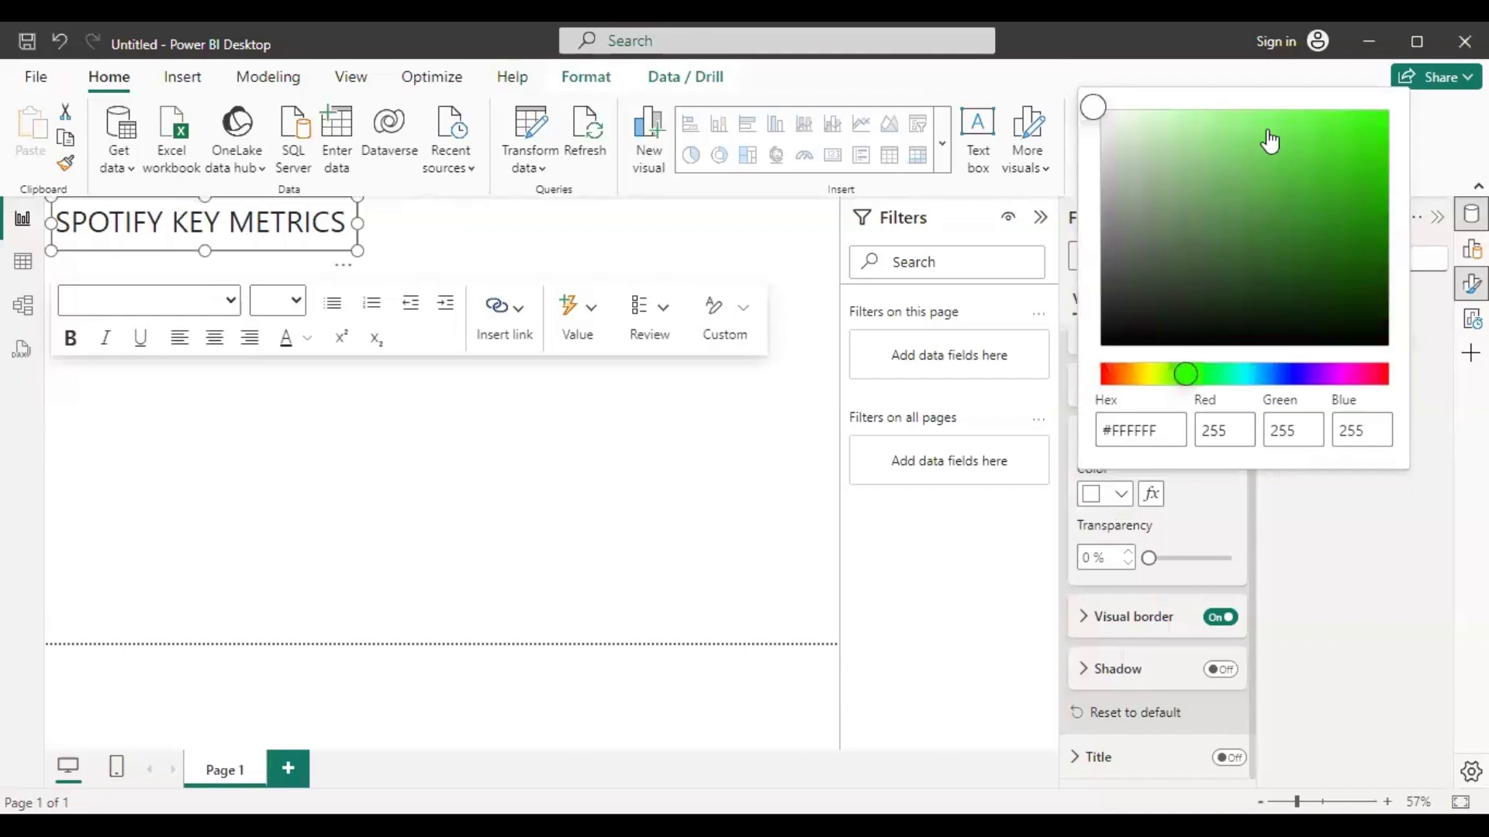
{"action": "left_click", "coordinate": [1262, 130]}
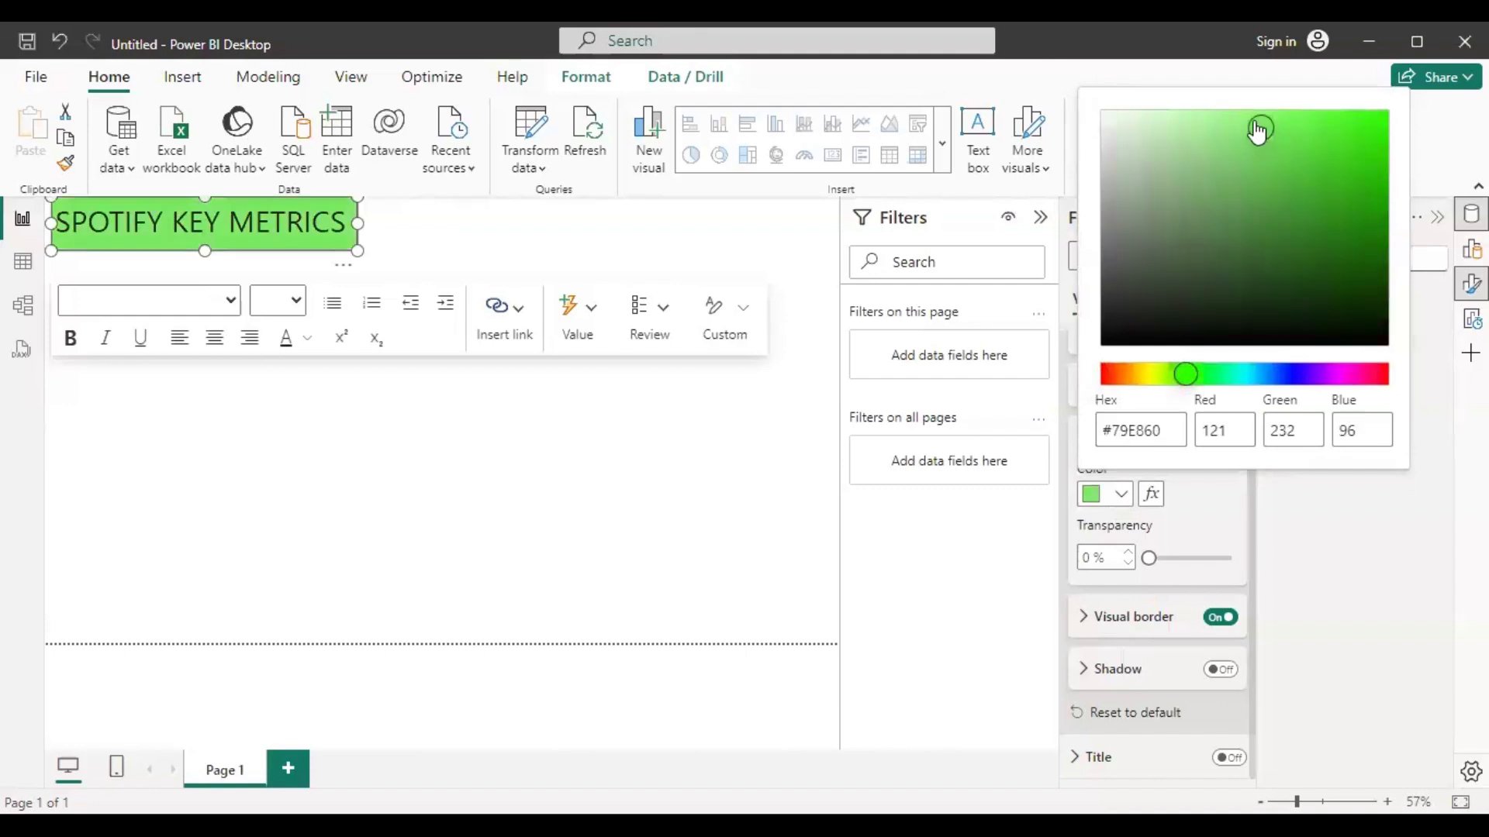
{"action": "left_click", "coordinate": [1237, 116]}
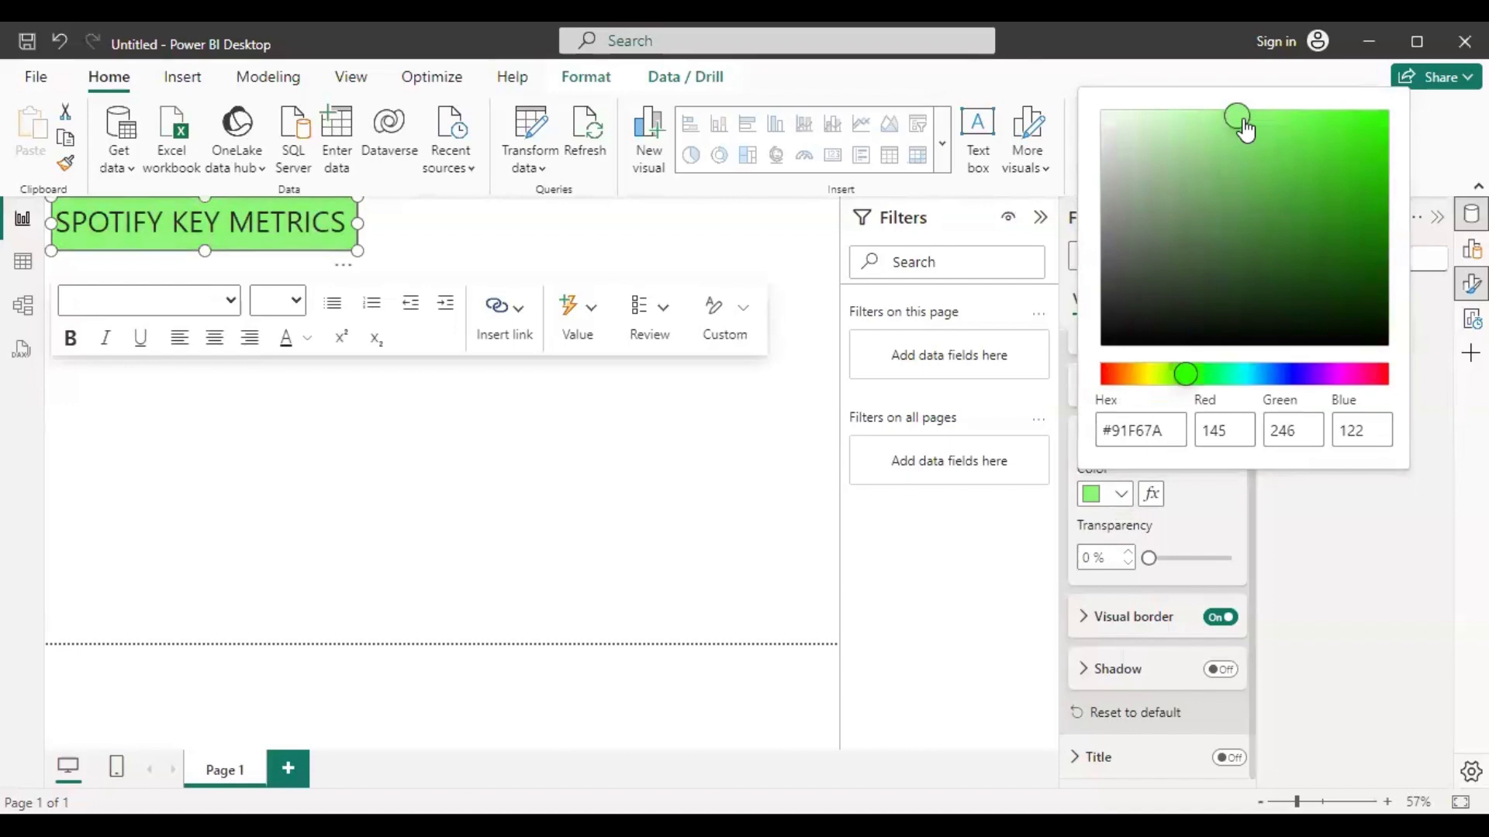
{"action": "left_click", "coordinate": [1052, 548]}
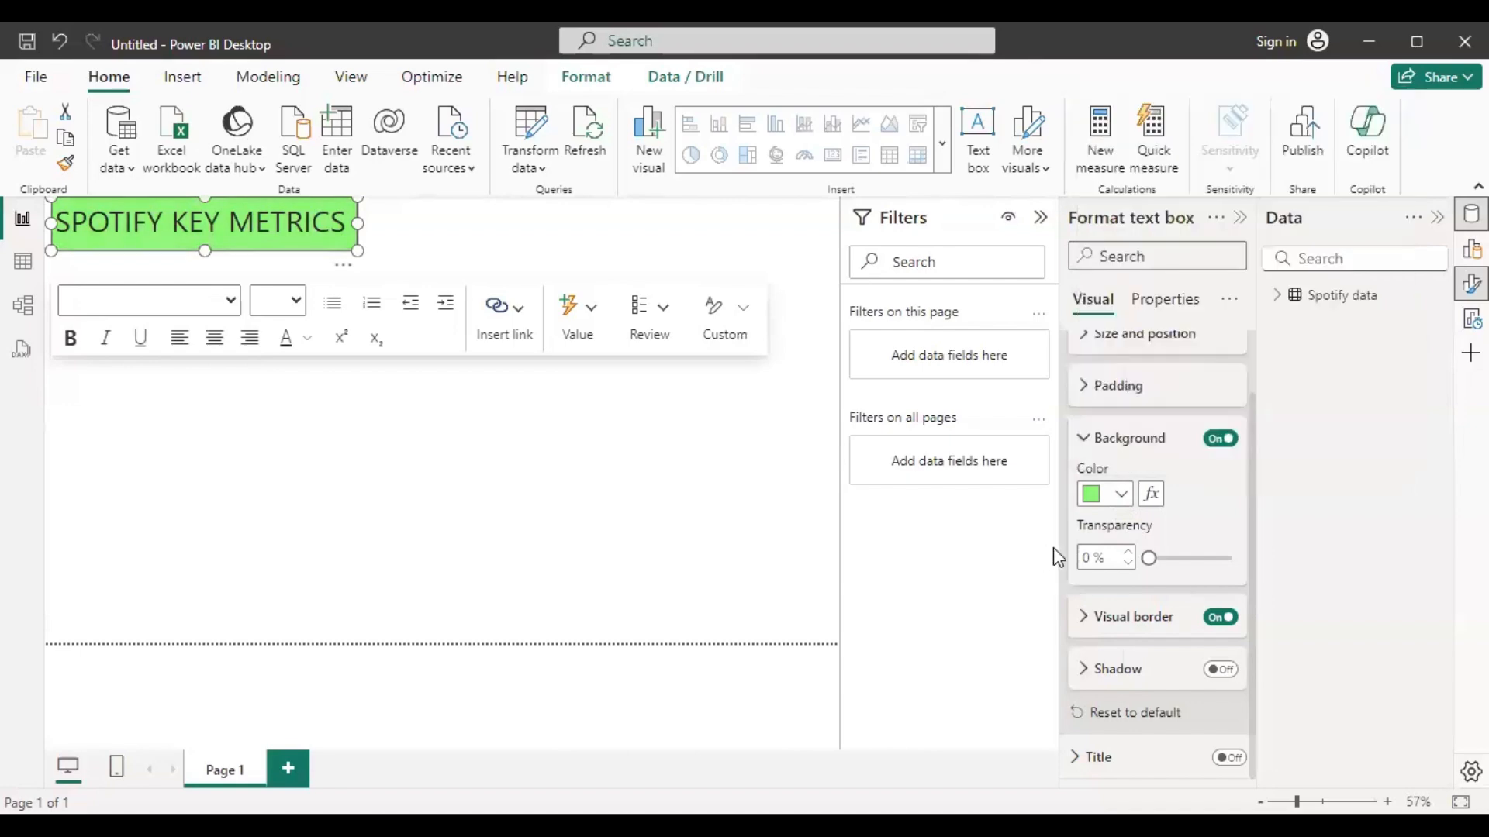
Hide the Format pane, collapse the Filters pane and leave the title text box deselected
{"action": "left_click", "coordinate": [1237, 220]}
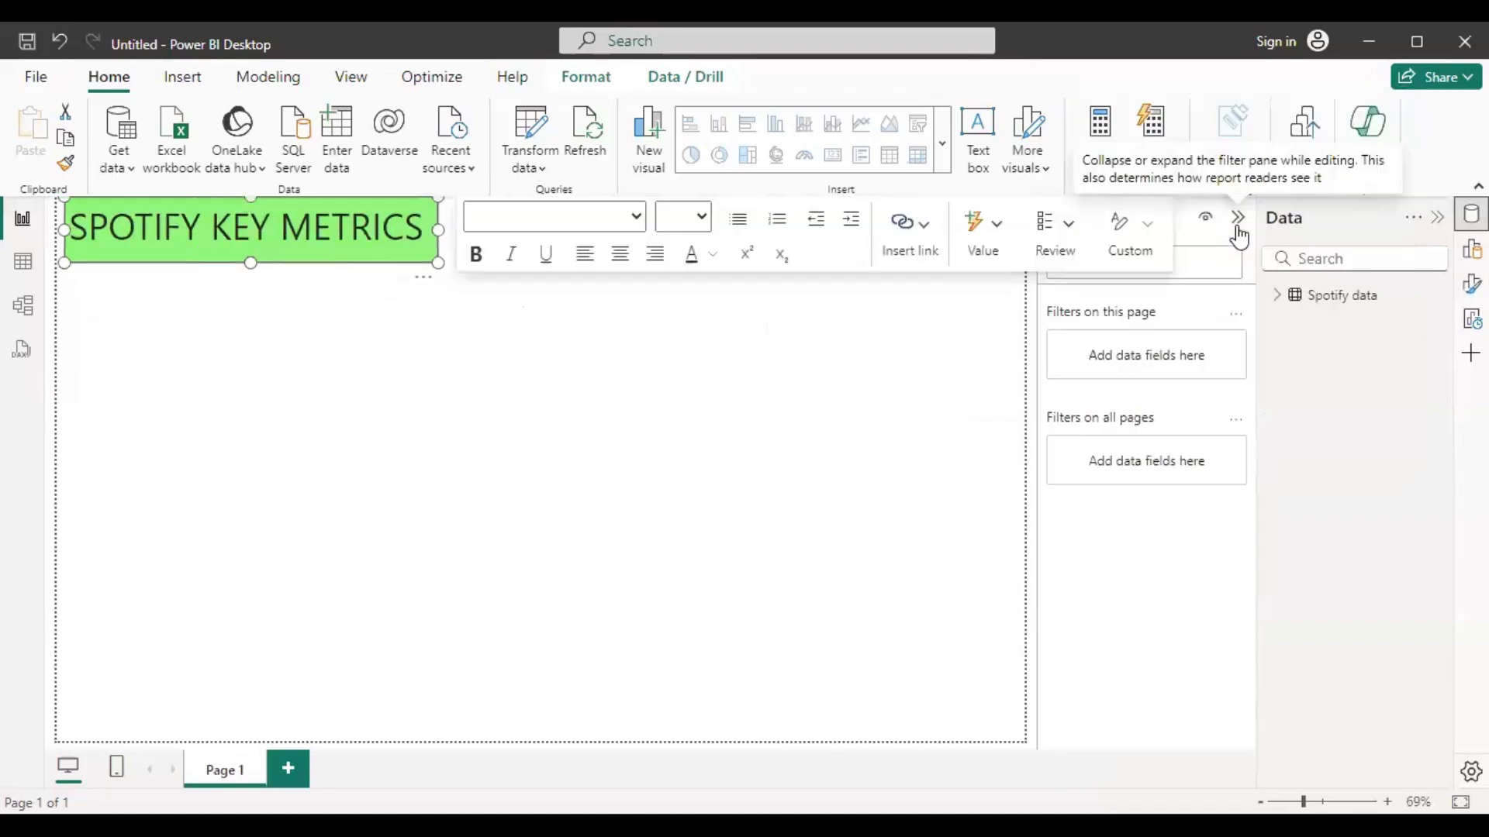
{"action": "left_click", "coordinate": [1237, 224]}
{"action": "left_click", "coordinate": [771, 457]}
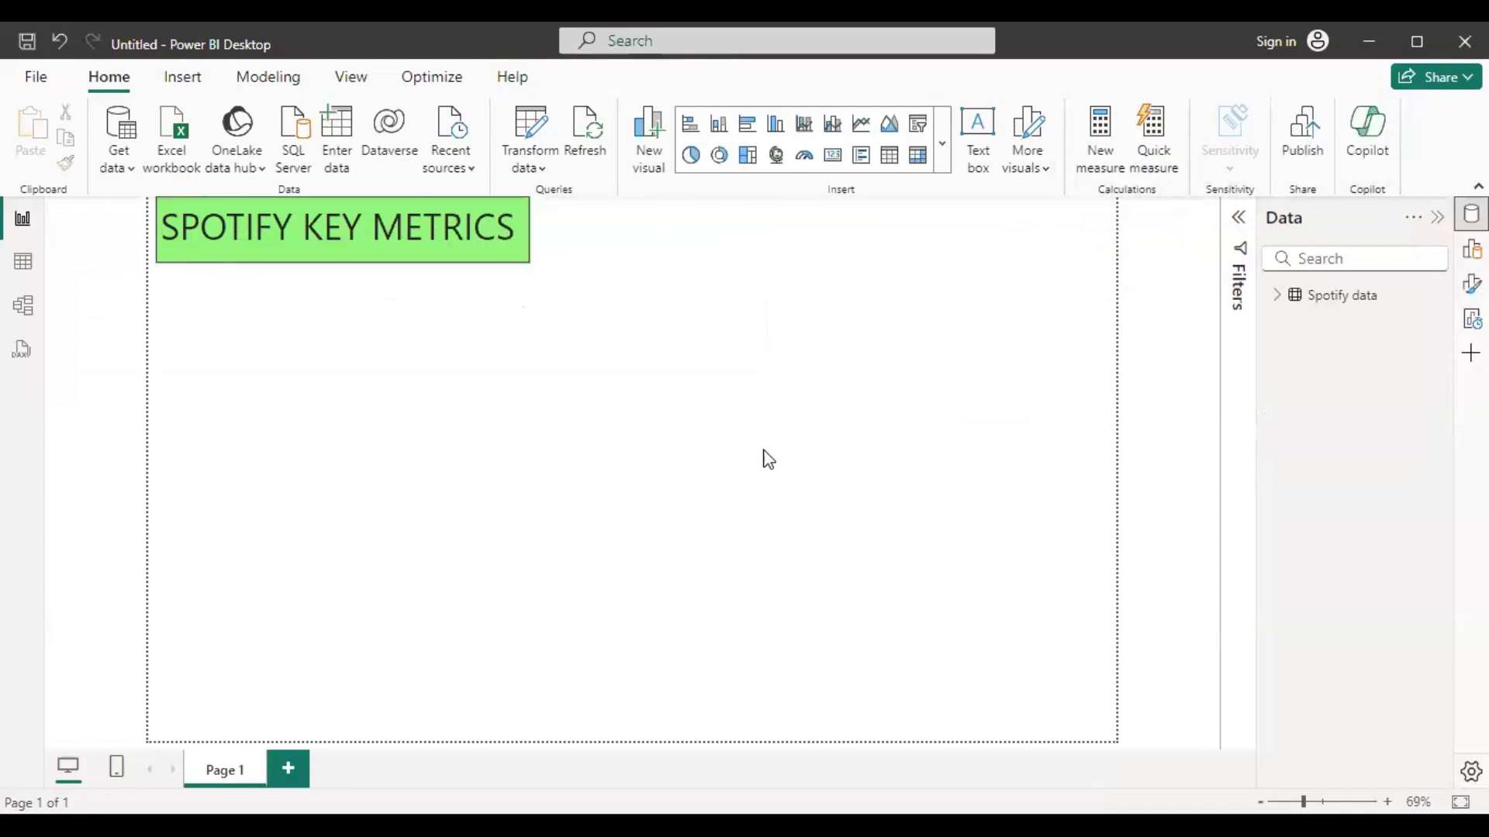
{"action": "left_click", "coordinate": [490, 255]}
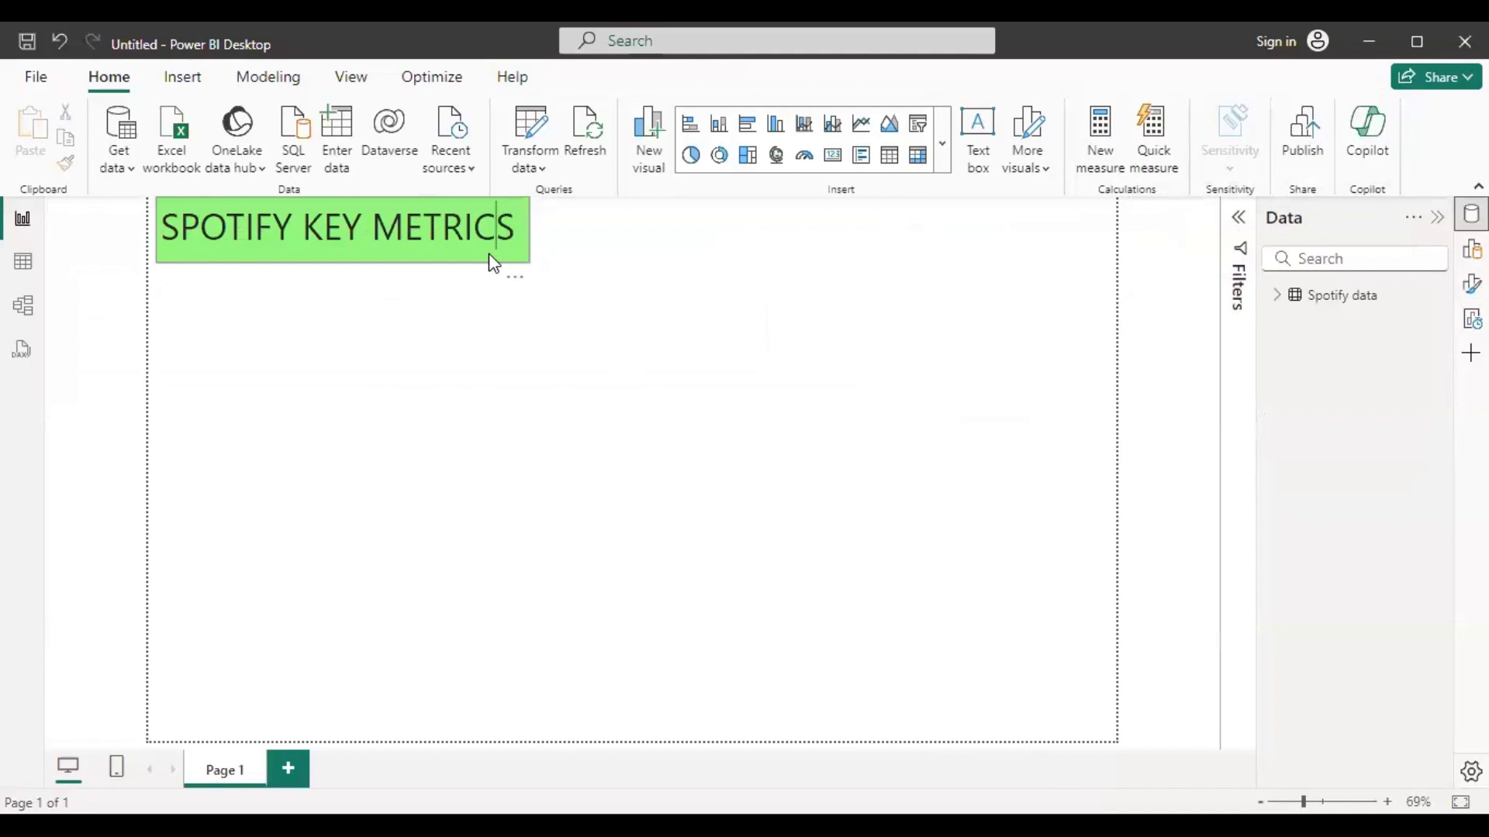
{"action": "left_click", "coordinate": [398, 420]}
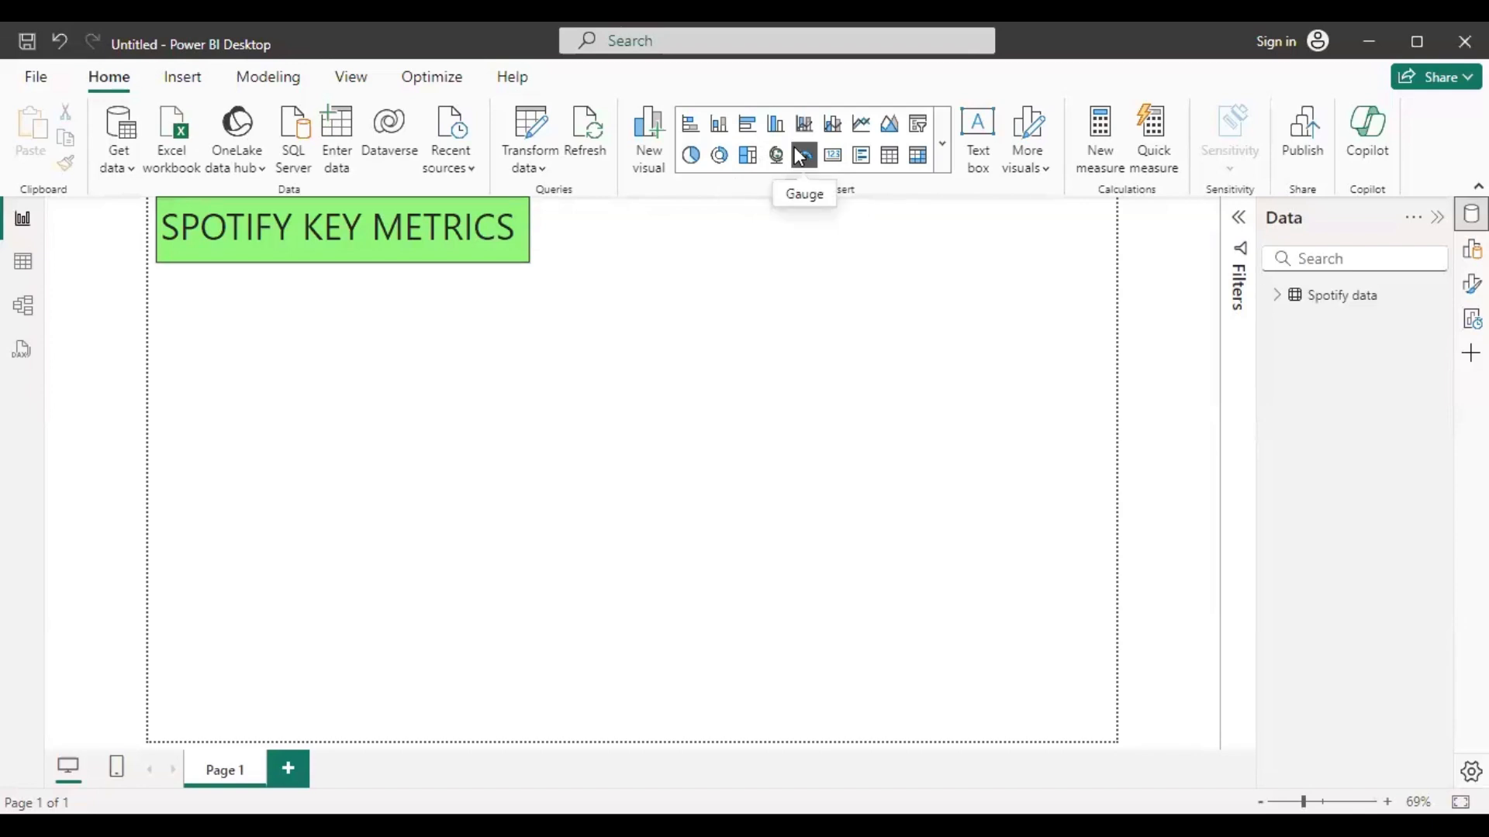
Examine the columns of the Spotify data table from title through speechiness in Table view, and return to the report page
{"action": "left_click", "coordinate": [23, 263]}
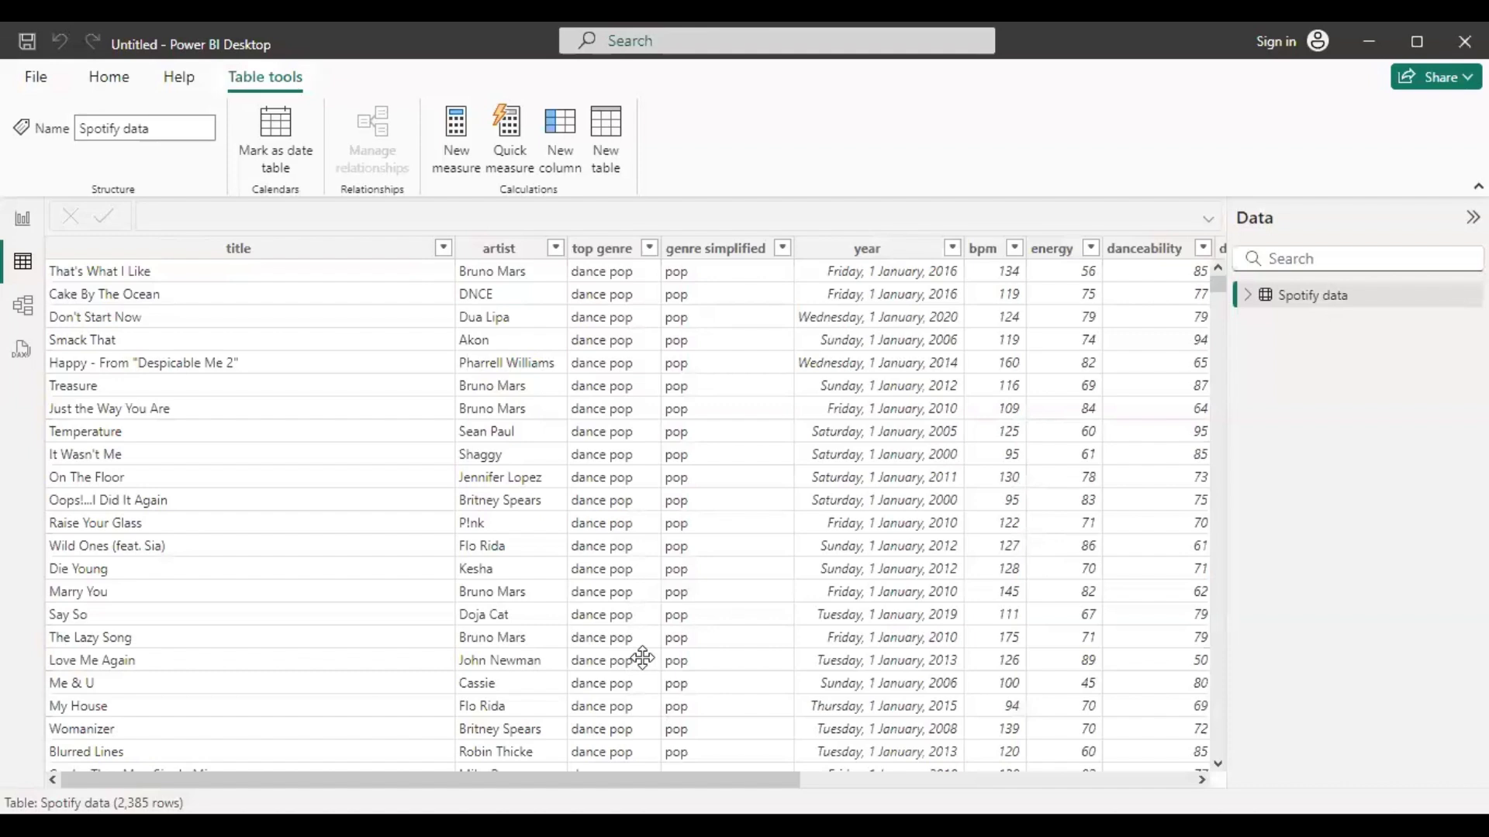
{"action": "scroll", "coordinate": [643, 658], "scroll_direction": "right", "scroll_amount": 5}
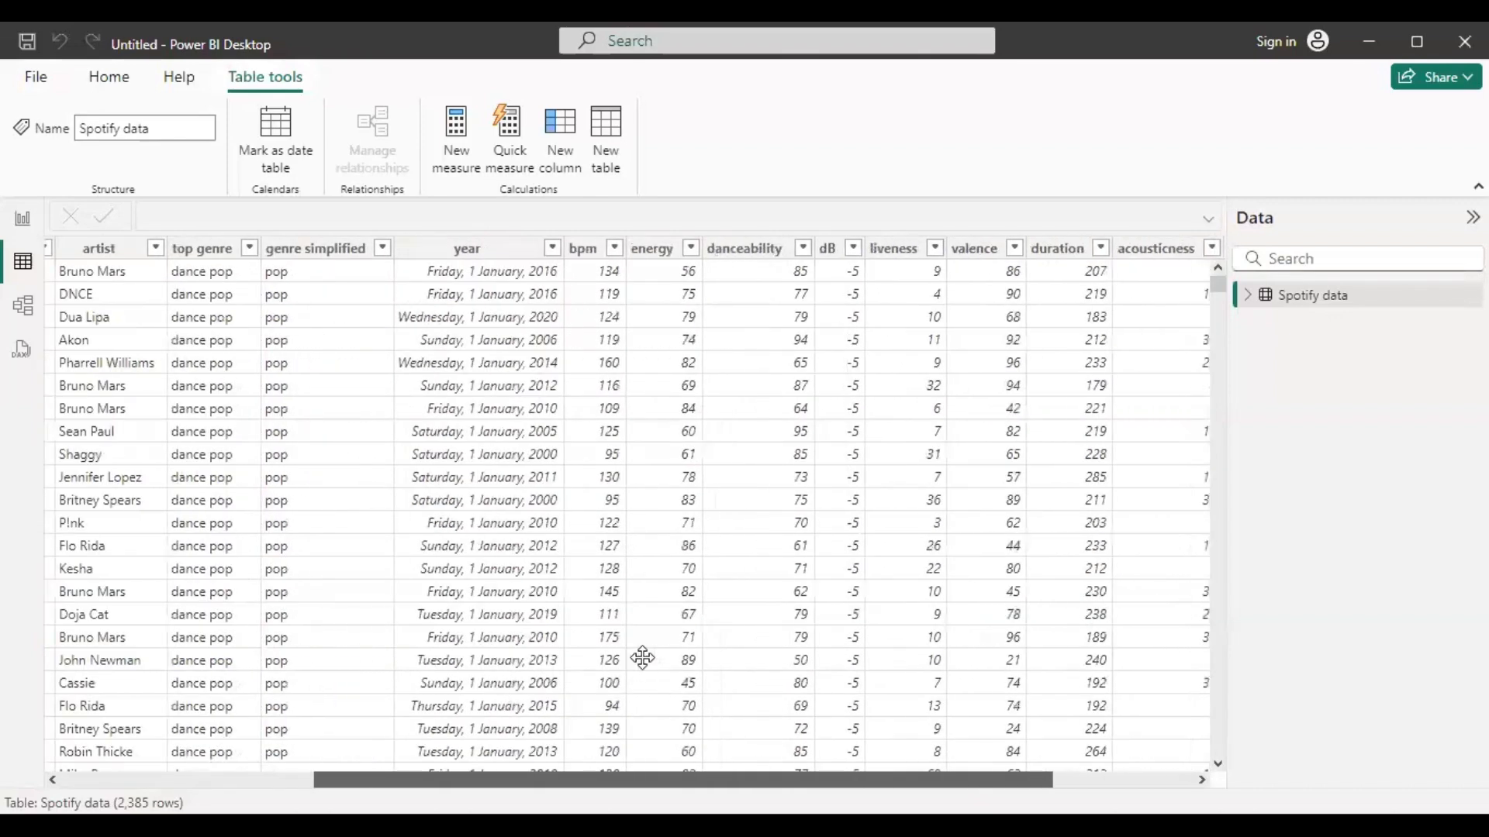
{"action": "scroll", "coordinate": [642, 658], "scroll_direction": "left", "scroll_amount": 5}
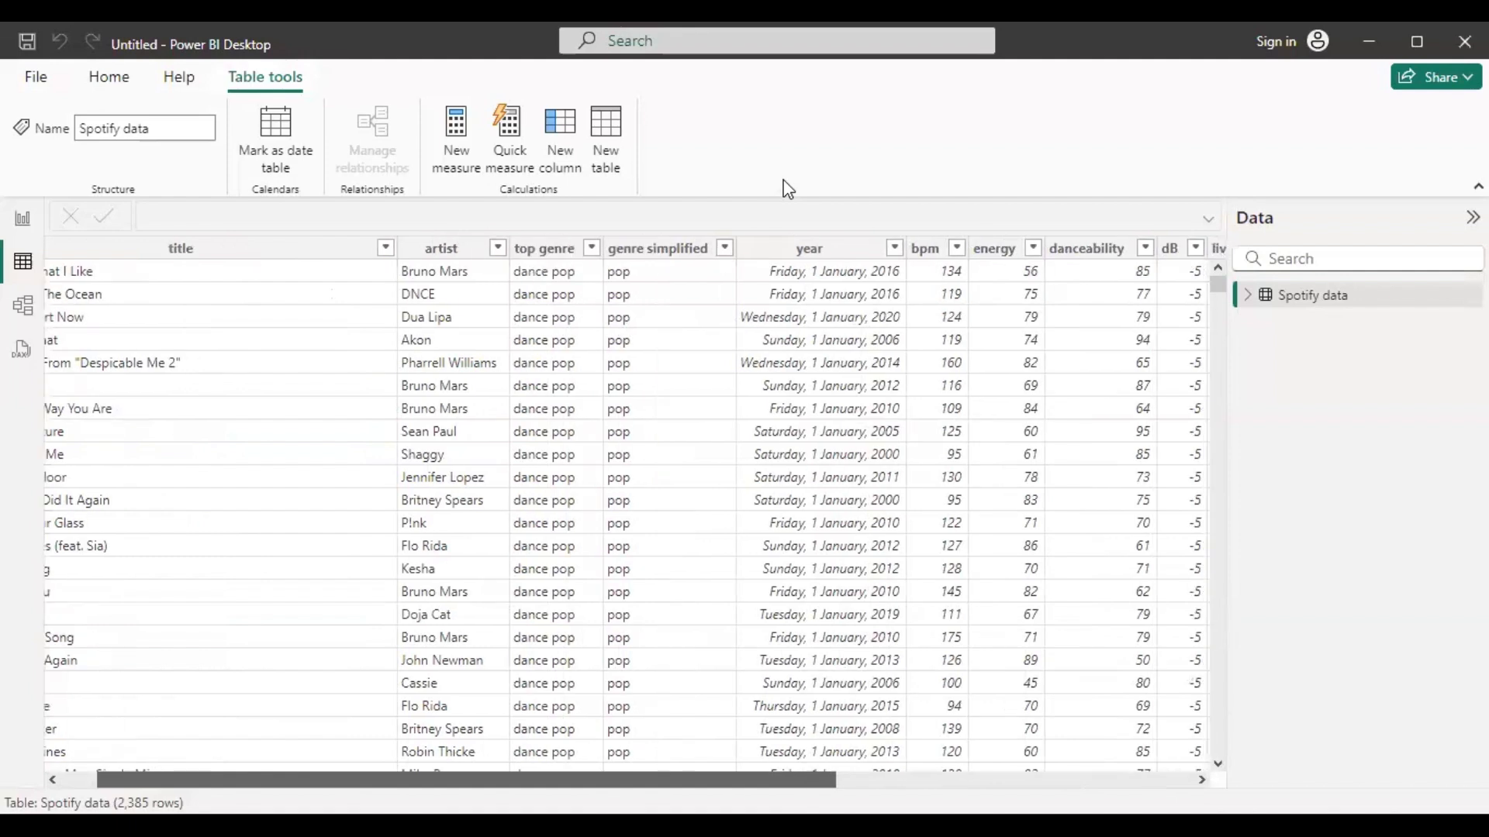
{"action": "left_click_drag", "start_coordinate": [430, 780], "coordinate": [620, 780]}
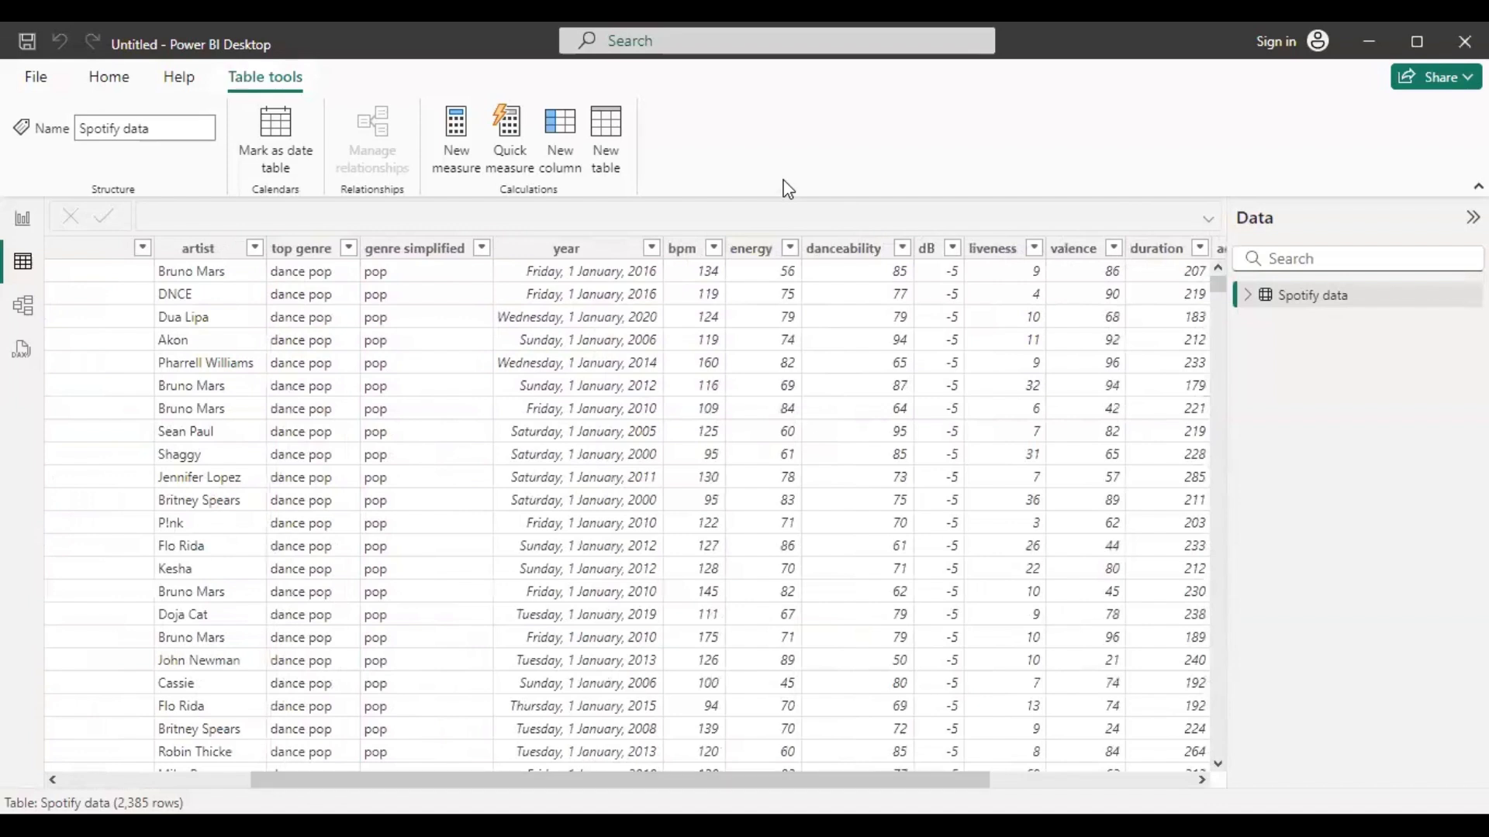
{"action": "left_click_drag", "start_coordinate": [620, 780], "coordinate": [784, 780]}
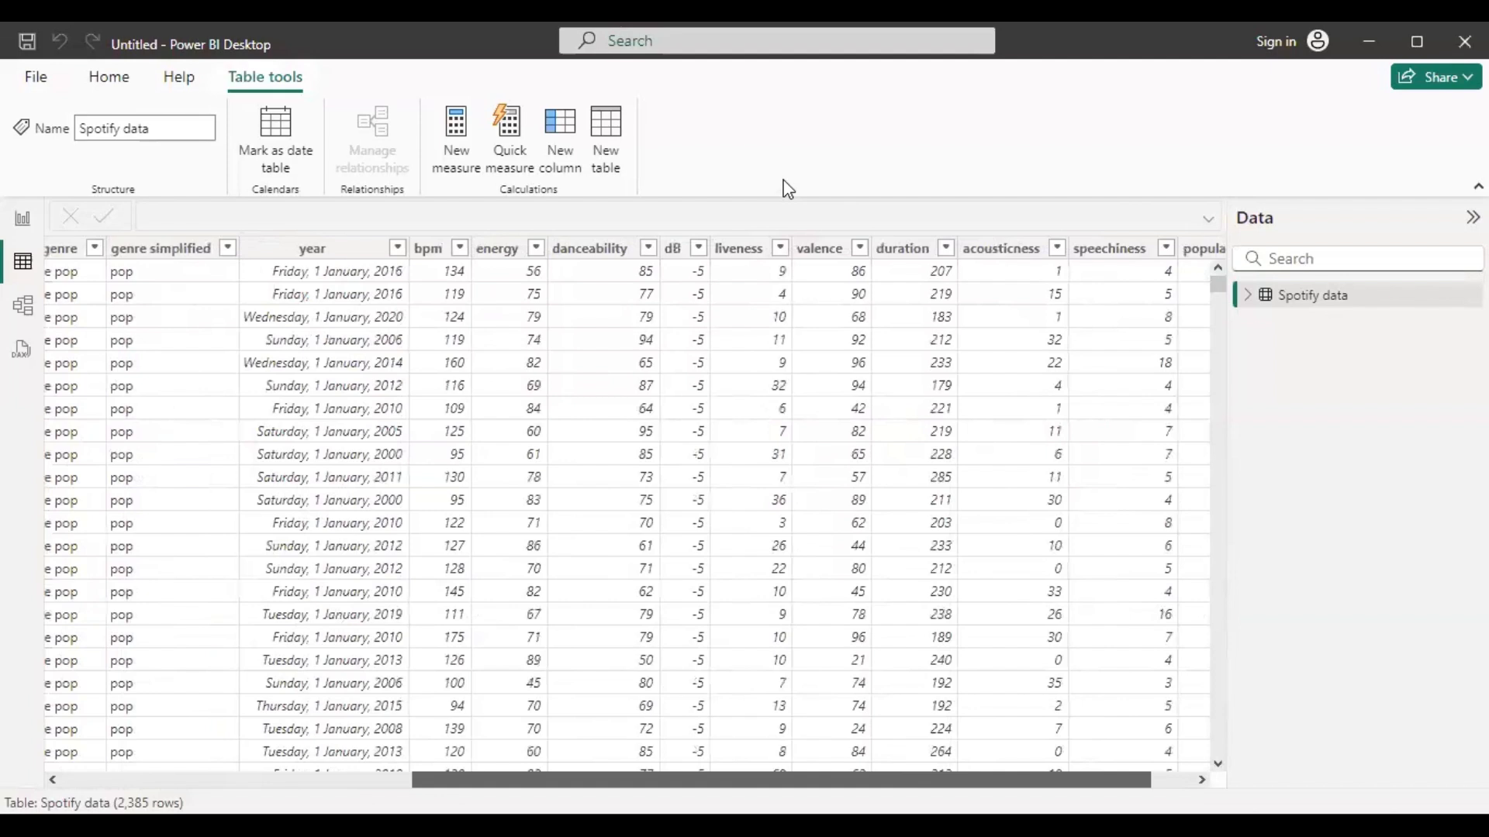
{"action": "left_click_drag", "start_coordinate": [783, 180], "coordinate": [813, 180]}
{"action": "left_click_drag", "start_coordinate": [808, 780], "coordinate": [430, 780]}
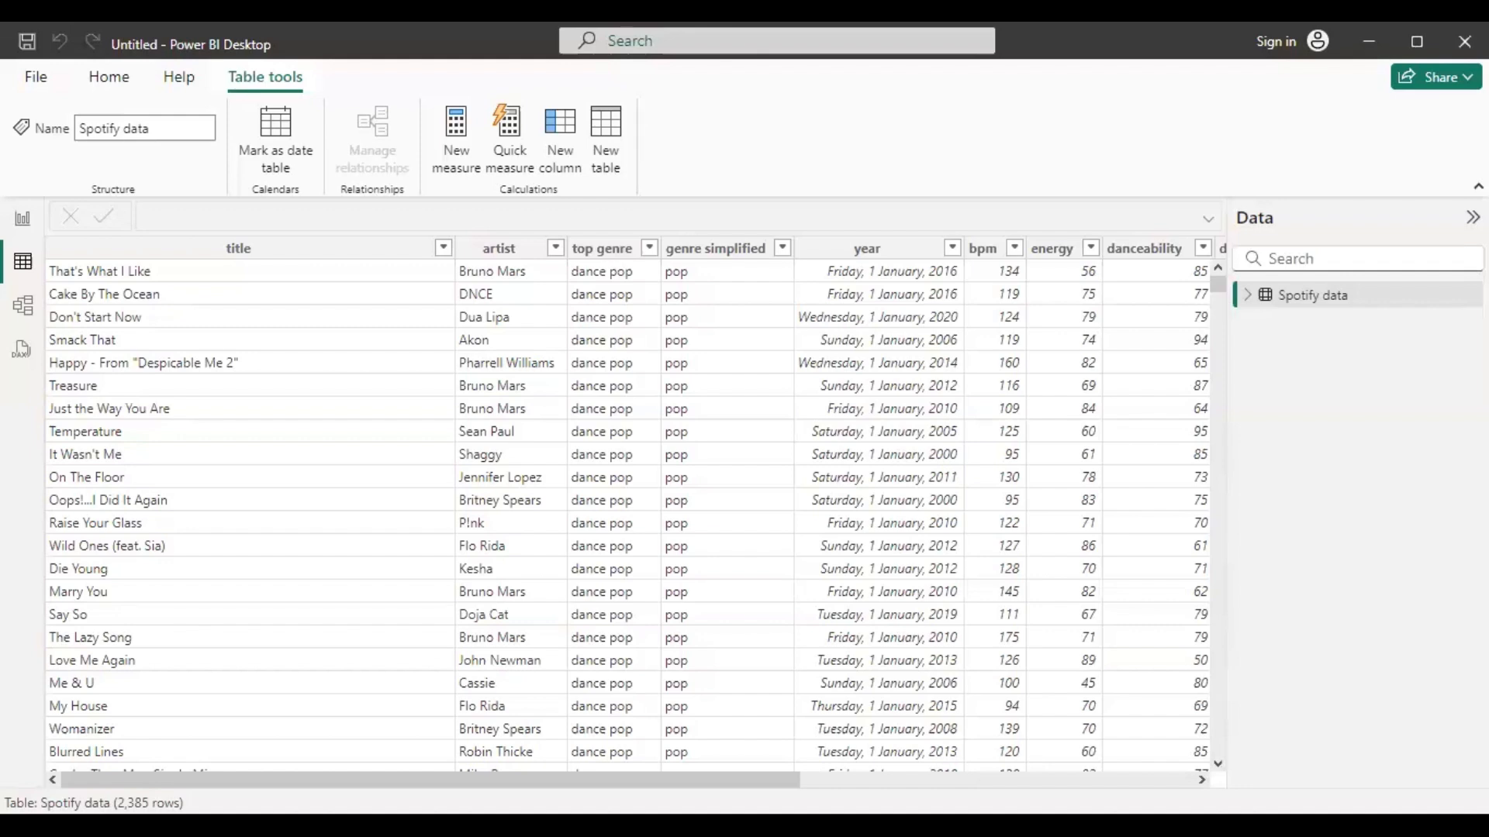
{"action": "left_click", "coordinate": [22, 224]}
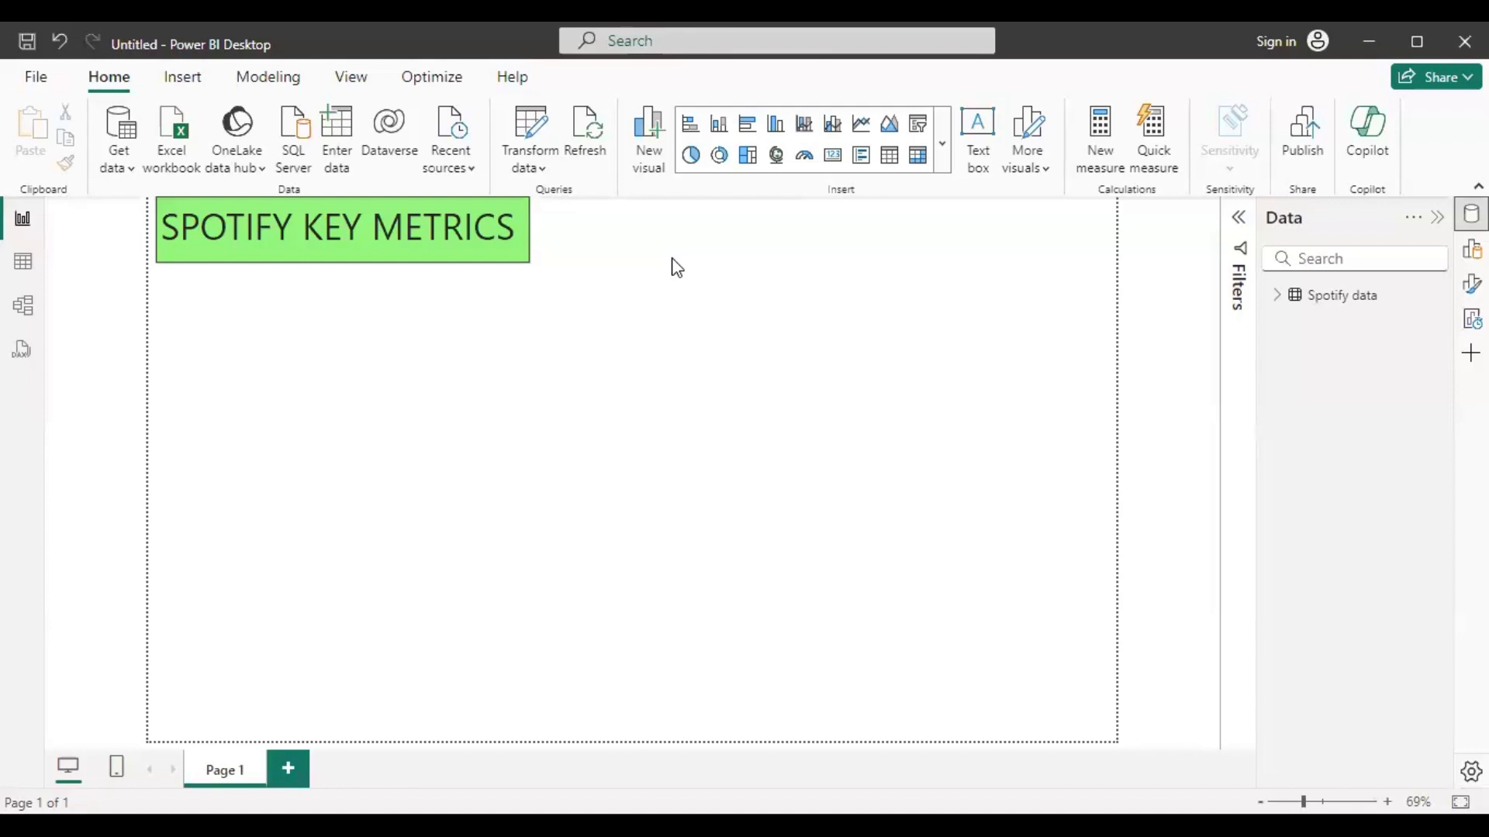
List the Spotify data fields, insert an empty clustered bar chart from the Build pane and extend its upper edge to just below the title
{"action": "left_click", "coordinate": [1277, 296]}
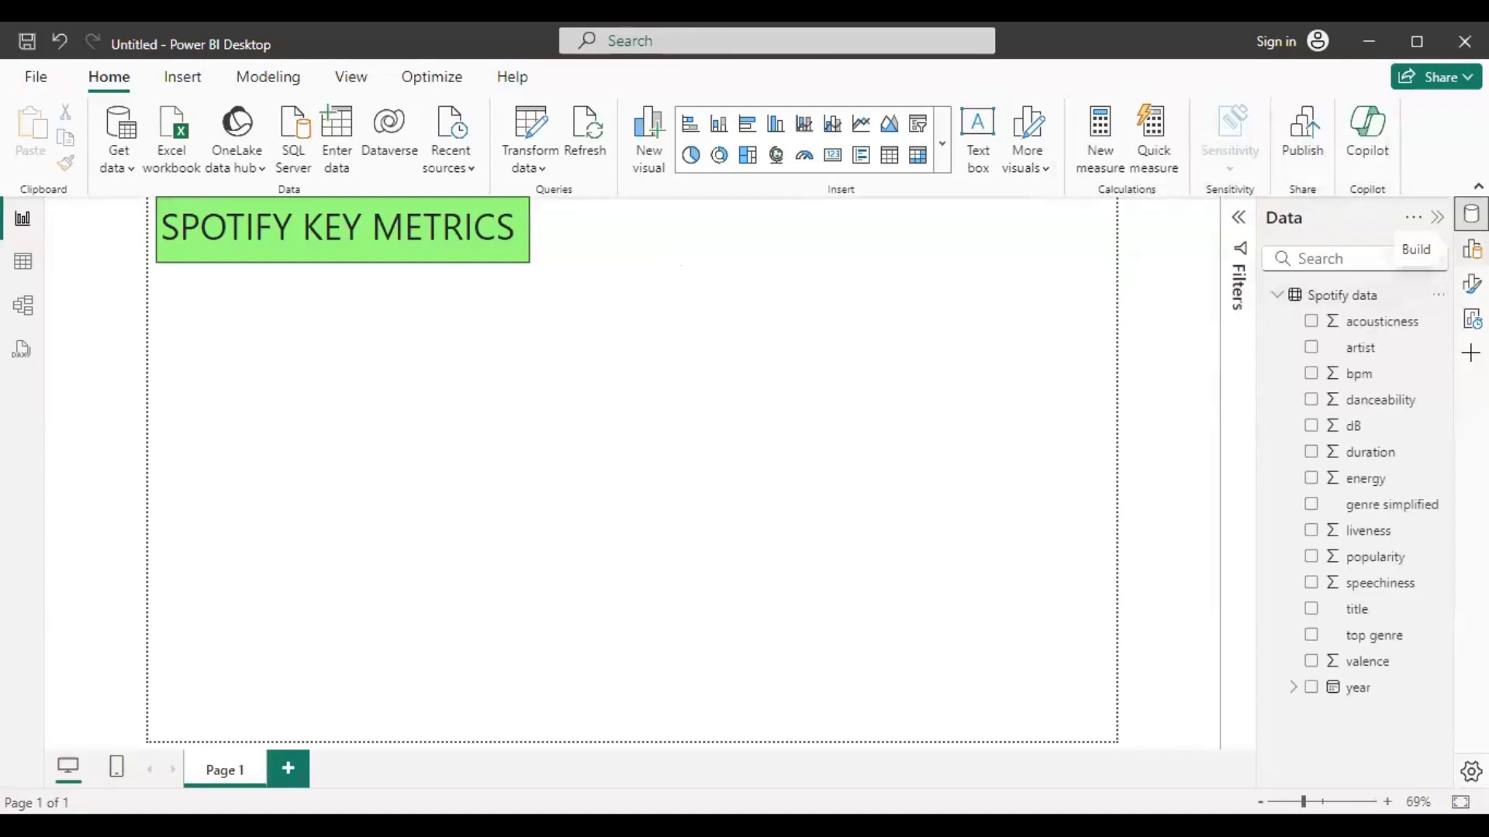
{"action": "left_click", "coordinate": [1471, 250]}
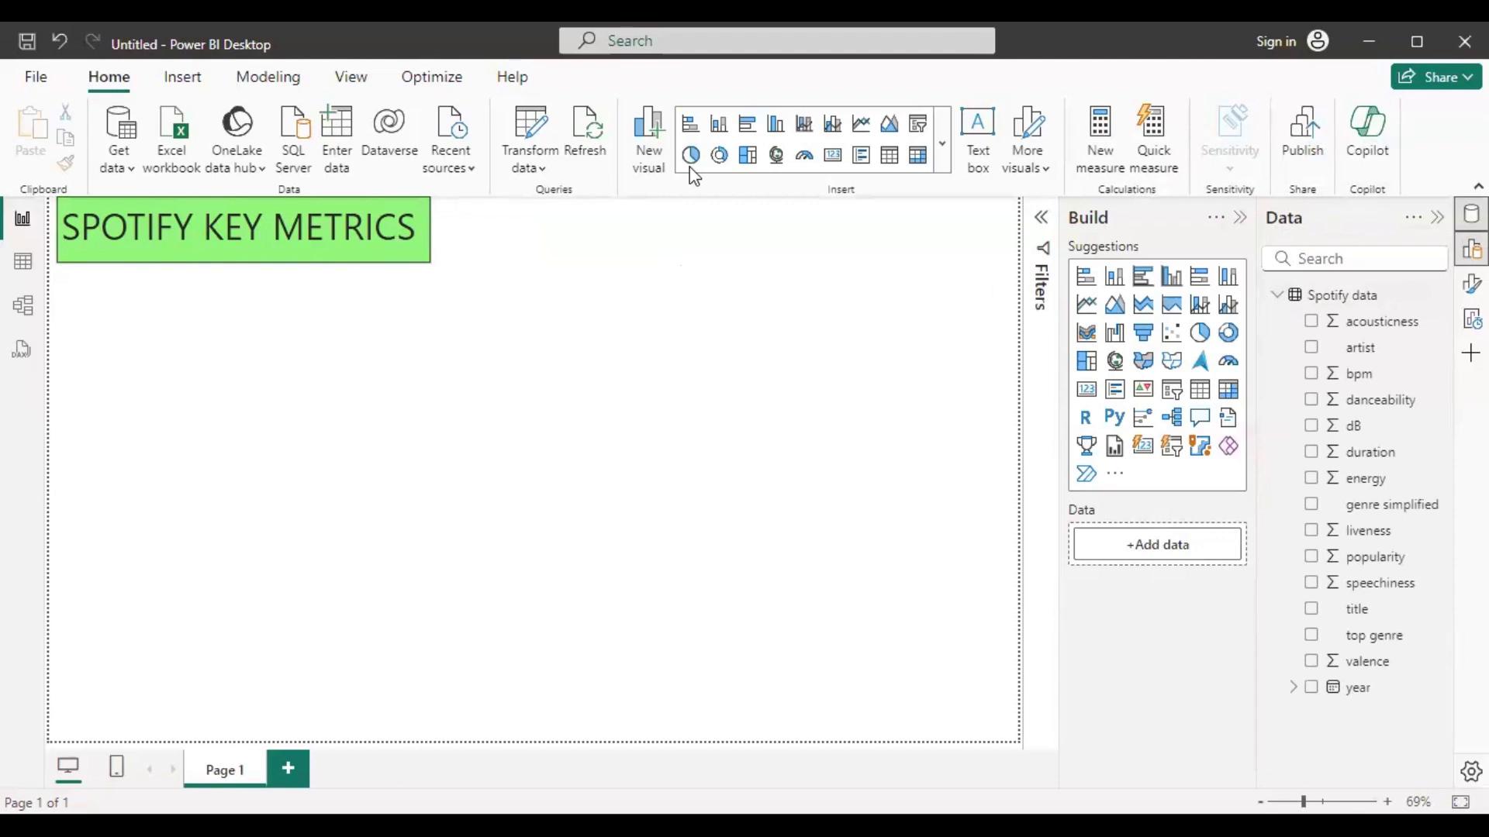
{"action": "left_click", "coordinate": [1145, 281]}
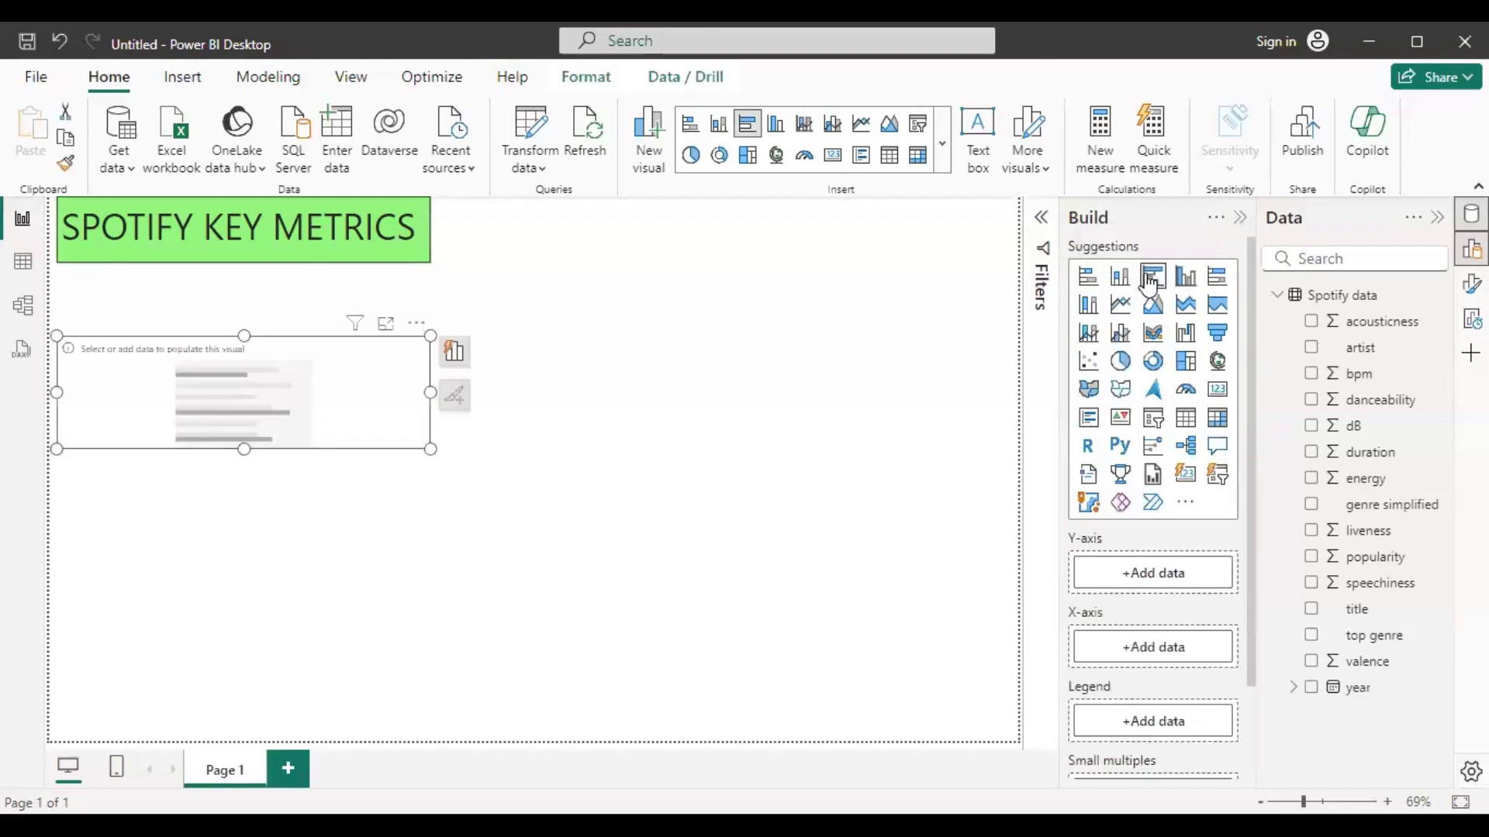
{"action": "left_click_drag", "start_coordinate": [244, 336], "coordinate": [238, 272]}
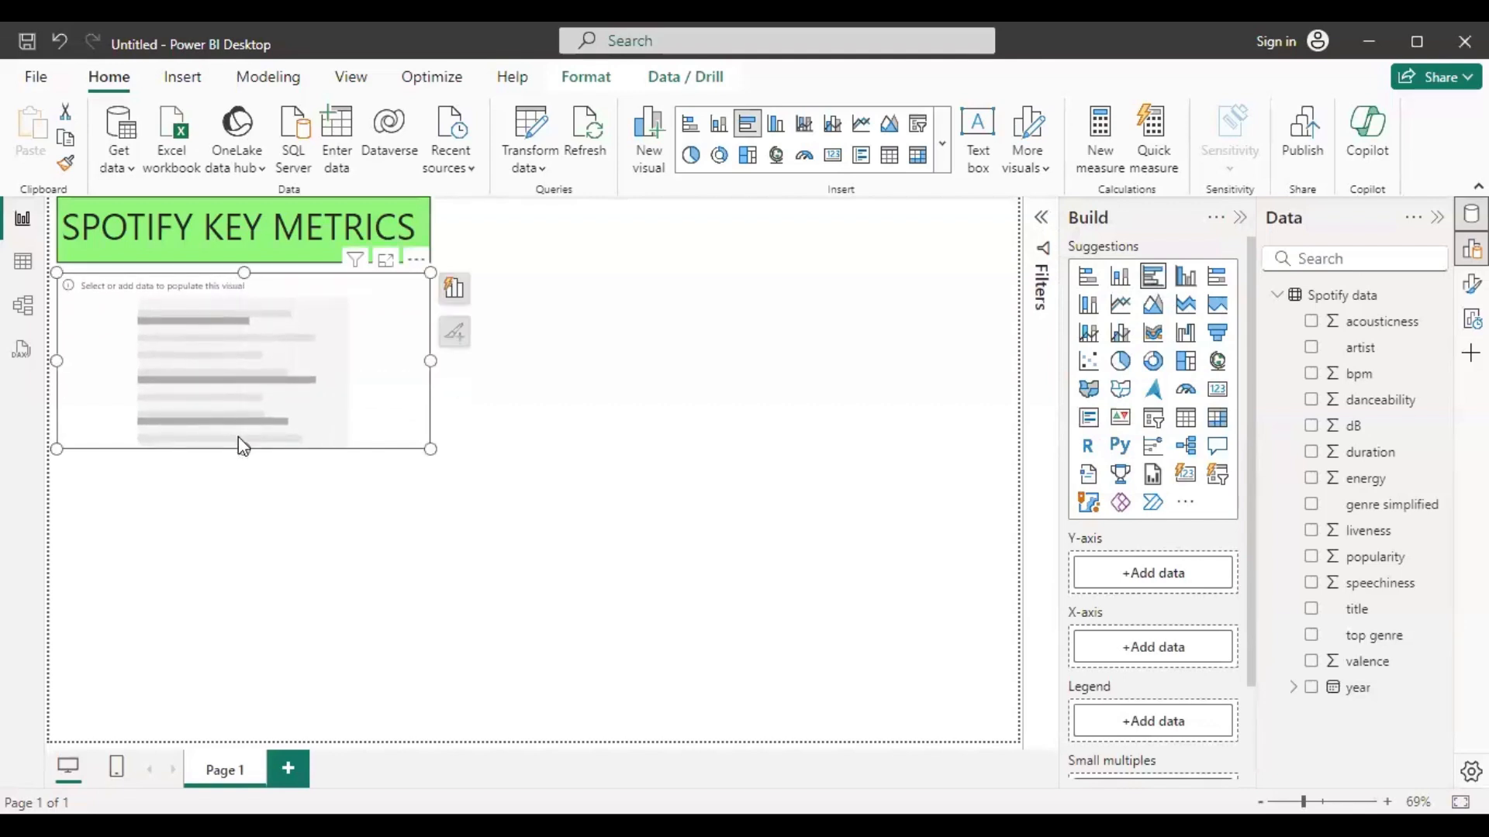
Extend the empty bar chart's lower edge slightly downward and assign the artist field to its Y-axis
{"action": "left_click_drag", "start_coordinate": [240, 448], "coordinate": [246, 487]}
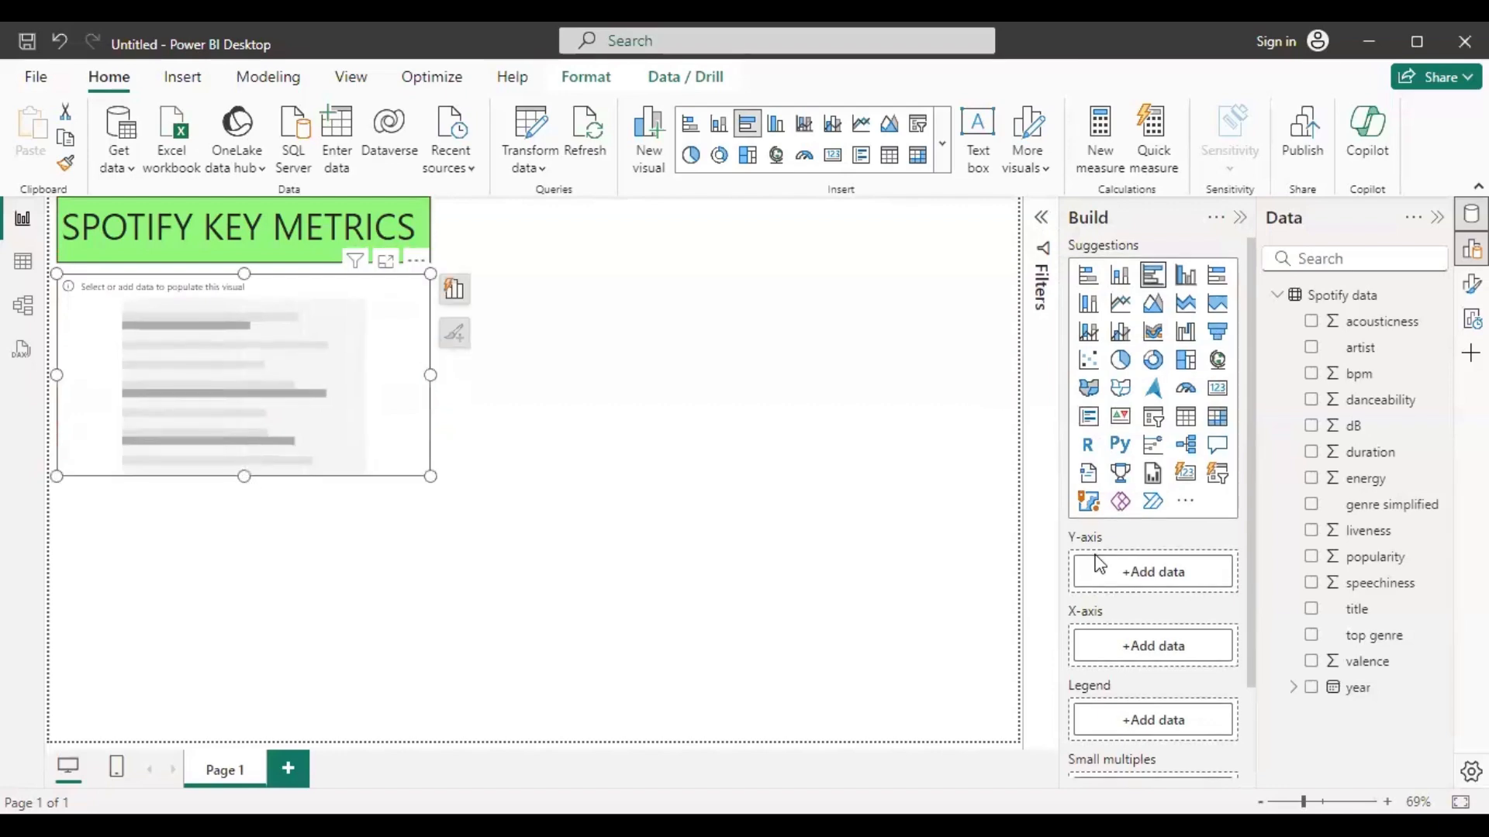
{"action": "scroll", "coordinate": [1097, 559], "scroll_direction": "down", "scroll_amount": 3}
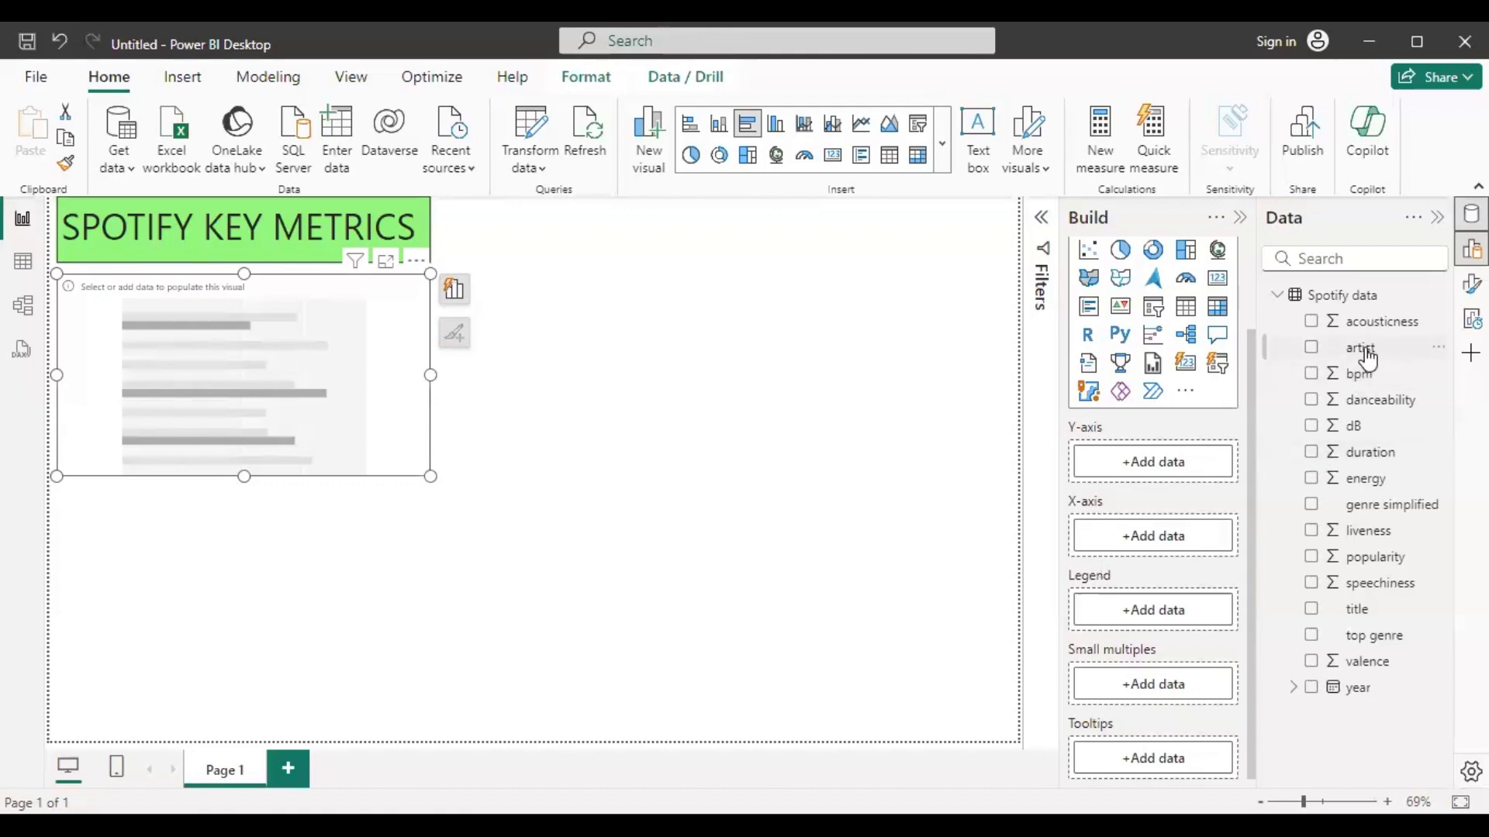
{"action": "left_click", "coordinate": [1277, 298]}
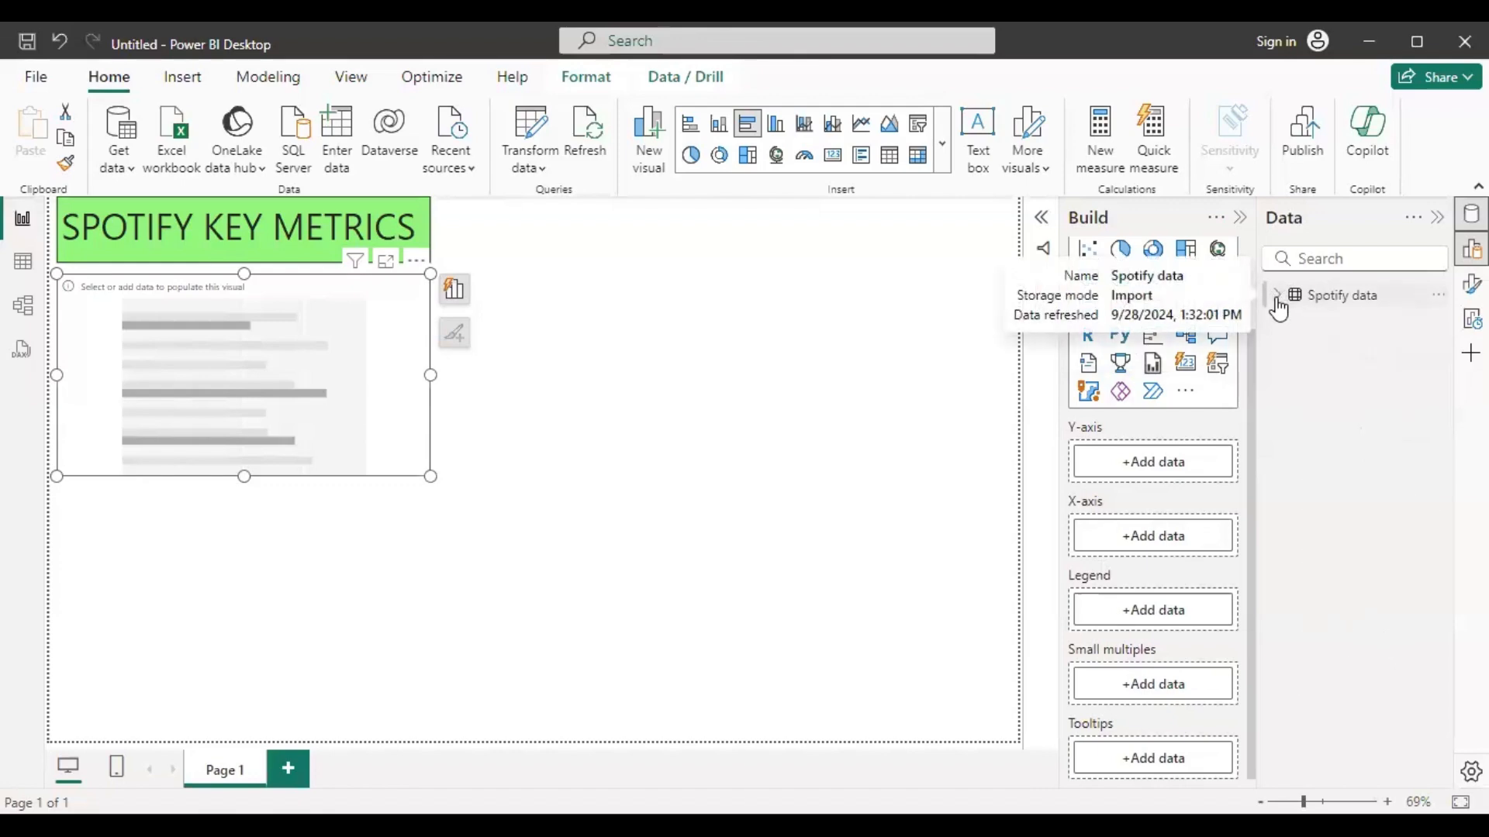
{"action": "left_click", "coordinate": [1471, 214]}
{"action": "left_click", "coordinate": [1472, 214]}
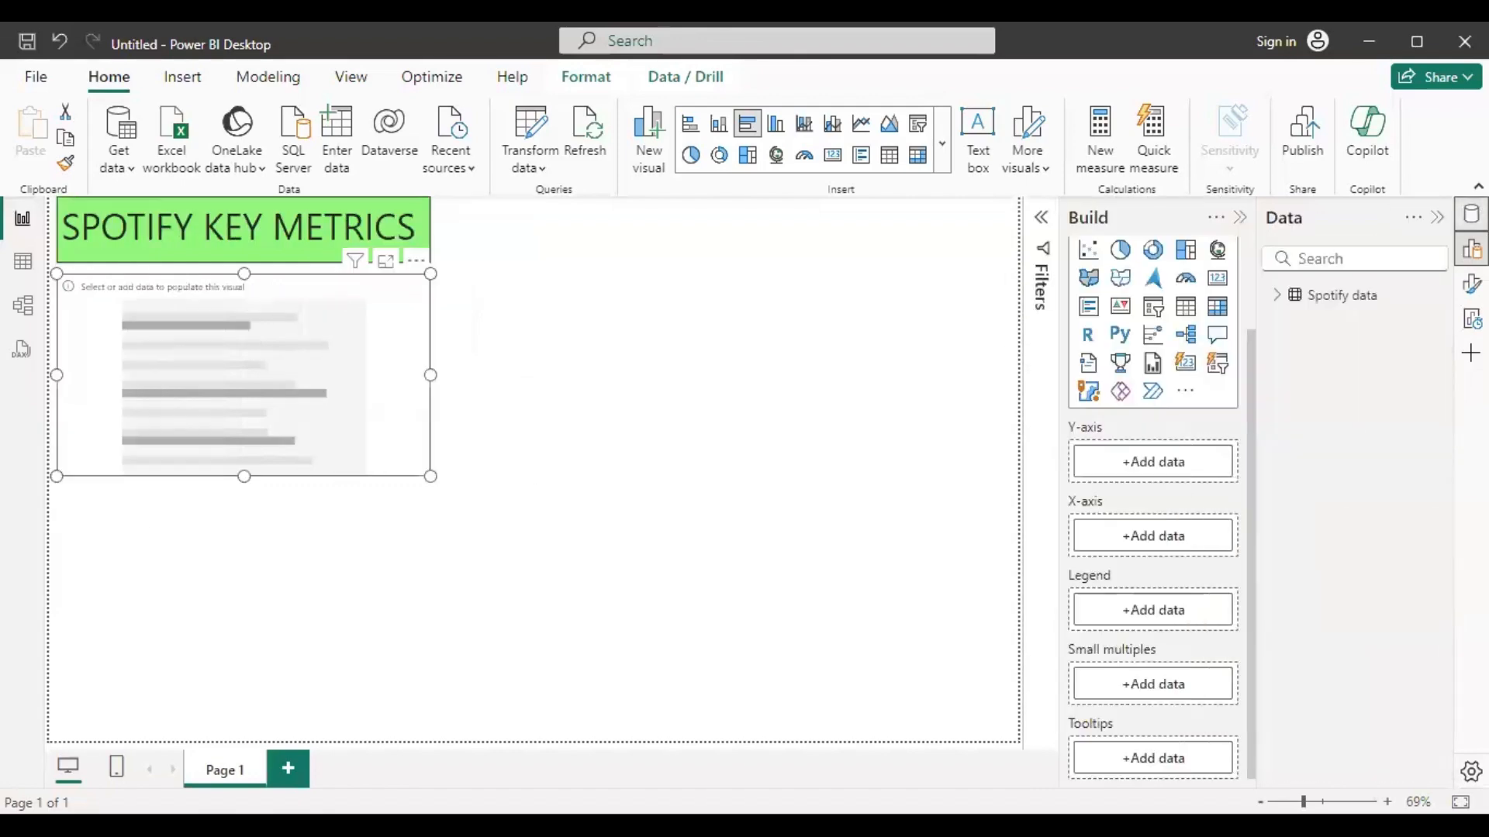
{"action": "left_click", "coordinate": [1279, 299]}
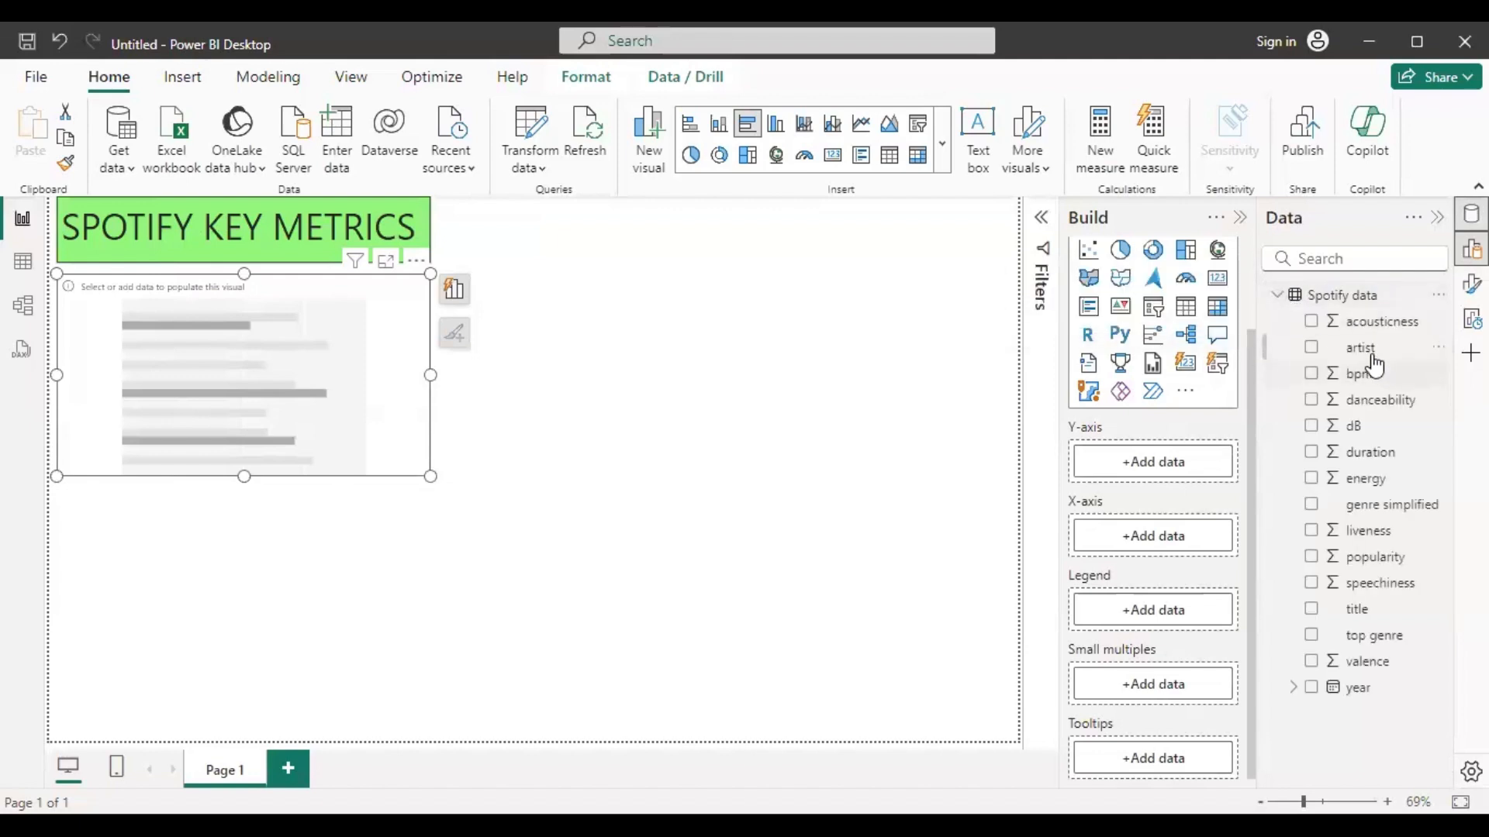
{"action": "left_click_drag", "start_coordinate": [1364, 351], "coordinate": [1166, 473]}
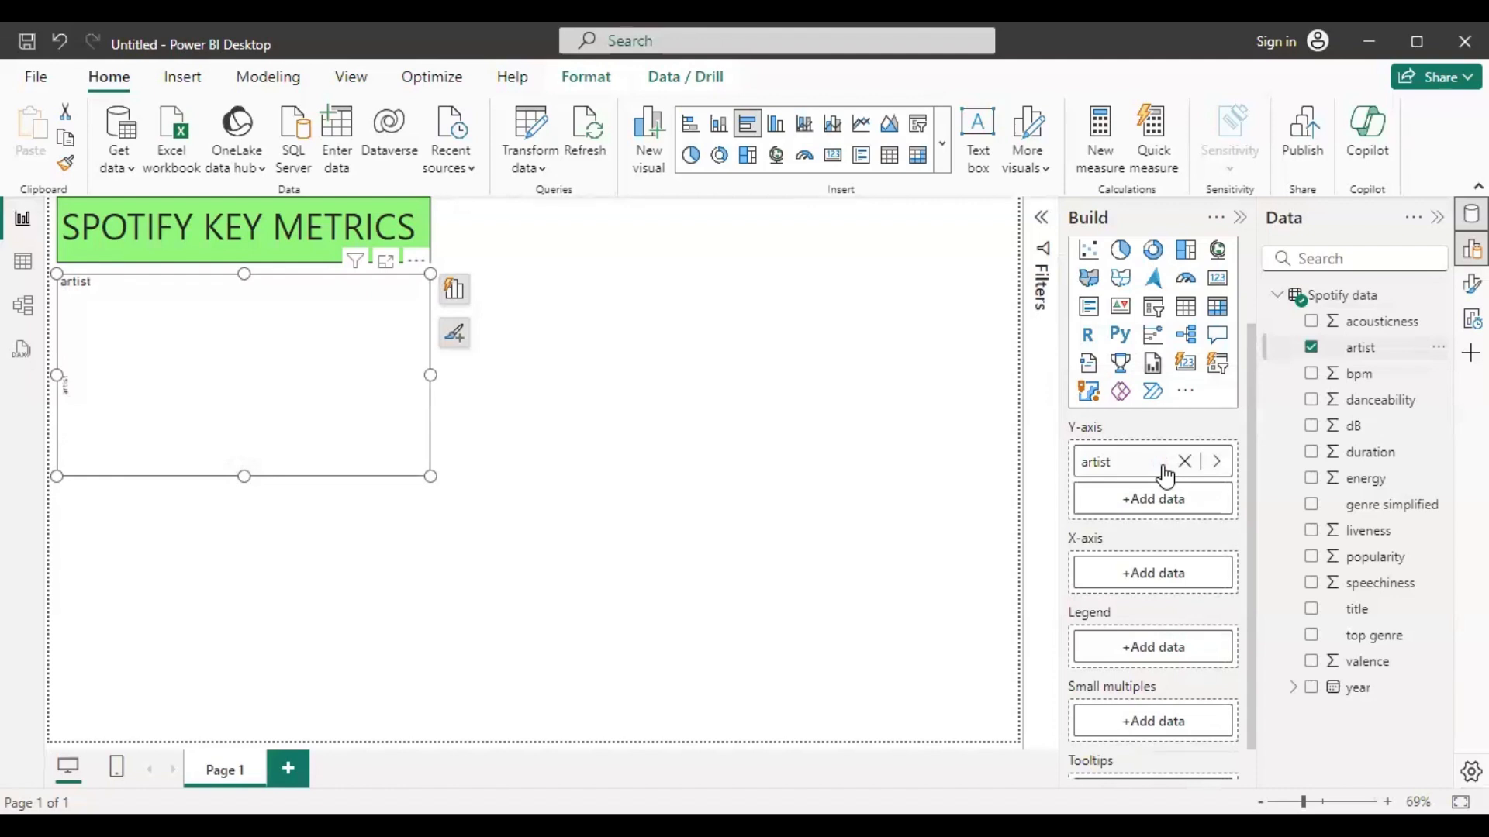
Examine the columns of the Spotify data table from title through popularity in Table view, and return to the report page
{"action": "left_click", "coordinate": [22, 261]}
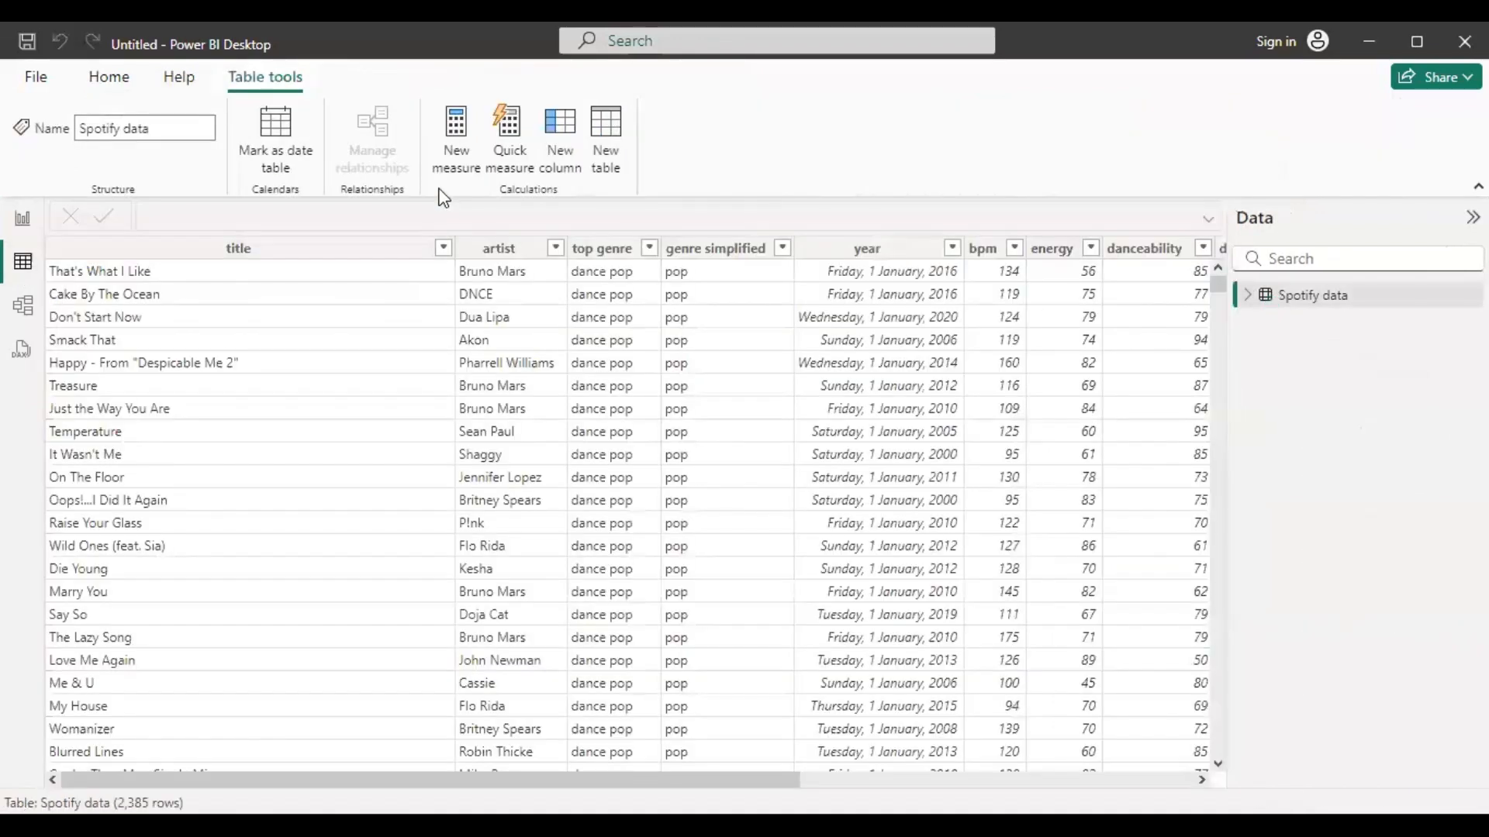
{"action": "left_click_drag", "start_coordinate": [430, 780], "coordinate": [827, 780]}
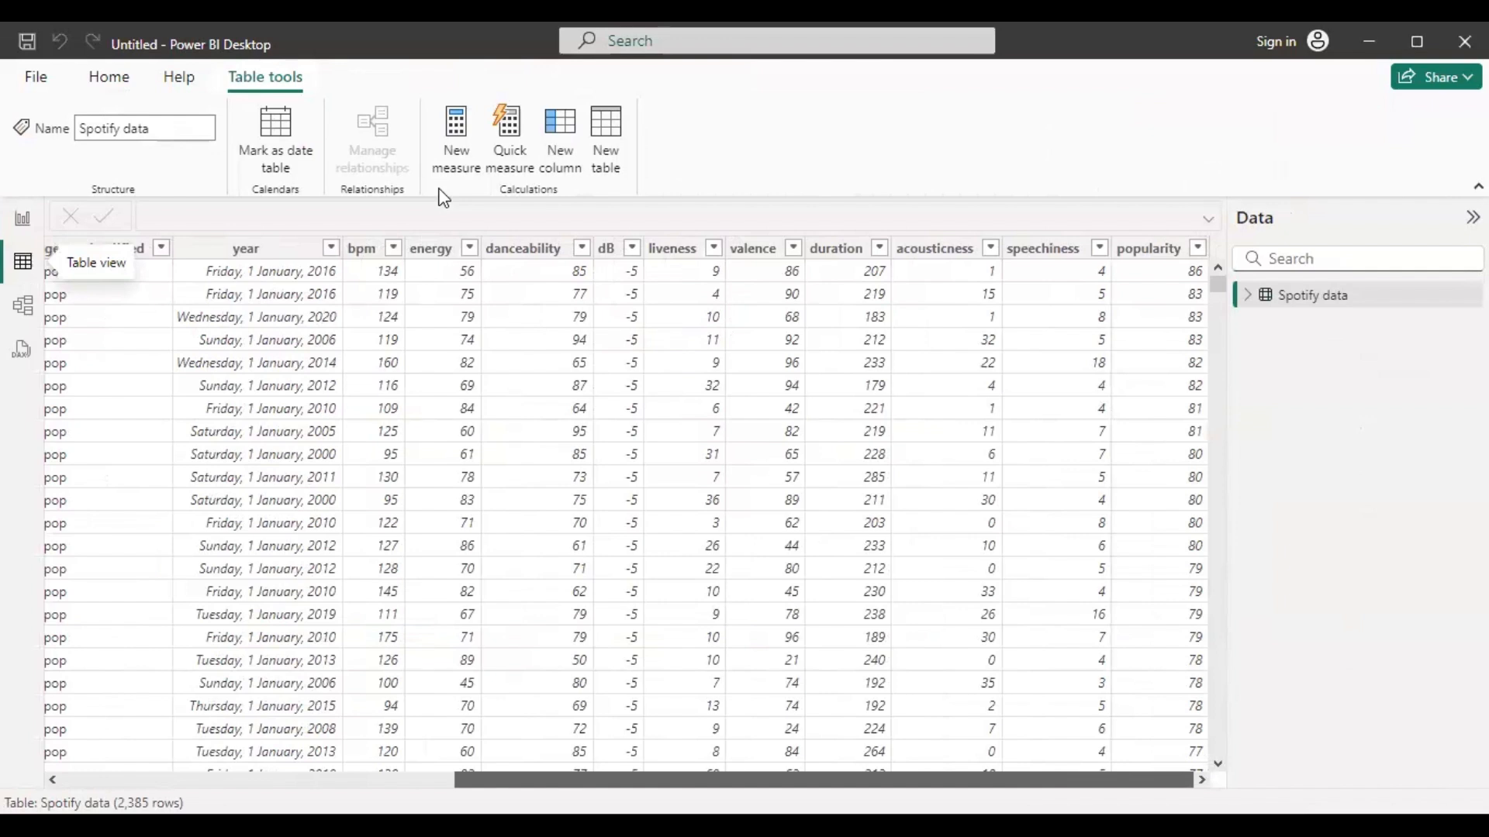
{"action": "left_click_drag", "start_coordinate": [827, 780], "coordinate": [433, 780]}
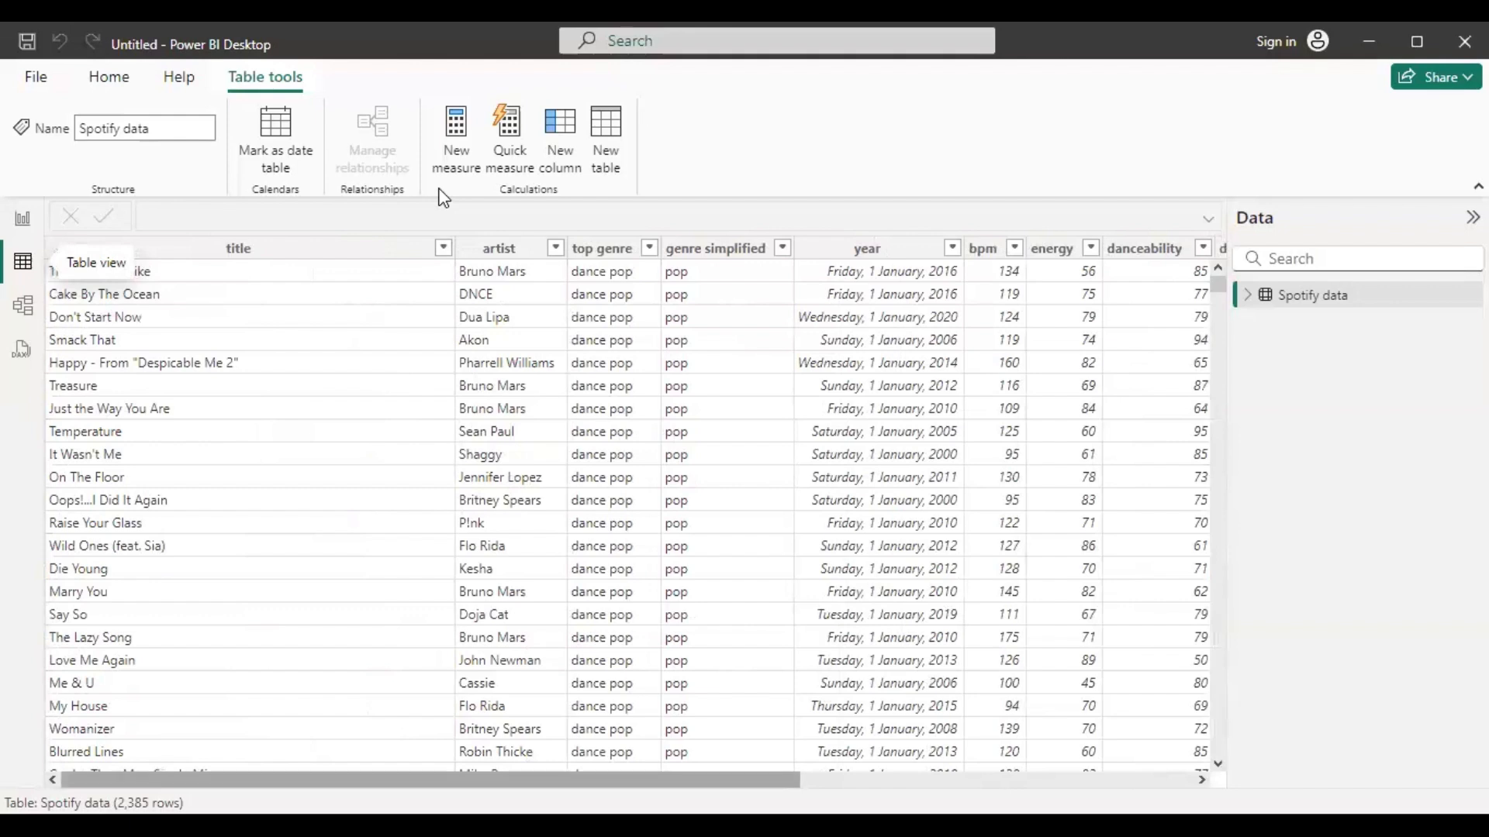
{"action": "mouse_move", "coordinate": [433, 780]}
{"action": "left_mouse_down"}
{"action": "mouse_move", "coordinate": [557, 780]}
{"action": "mouse_move", "coordinate": [432, 780]}
{"action": "left_mouse_up"}
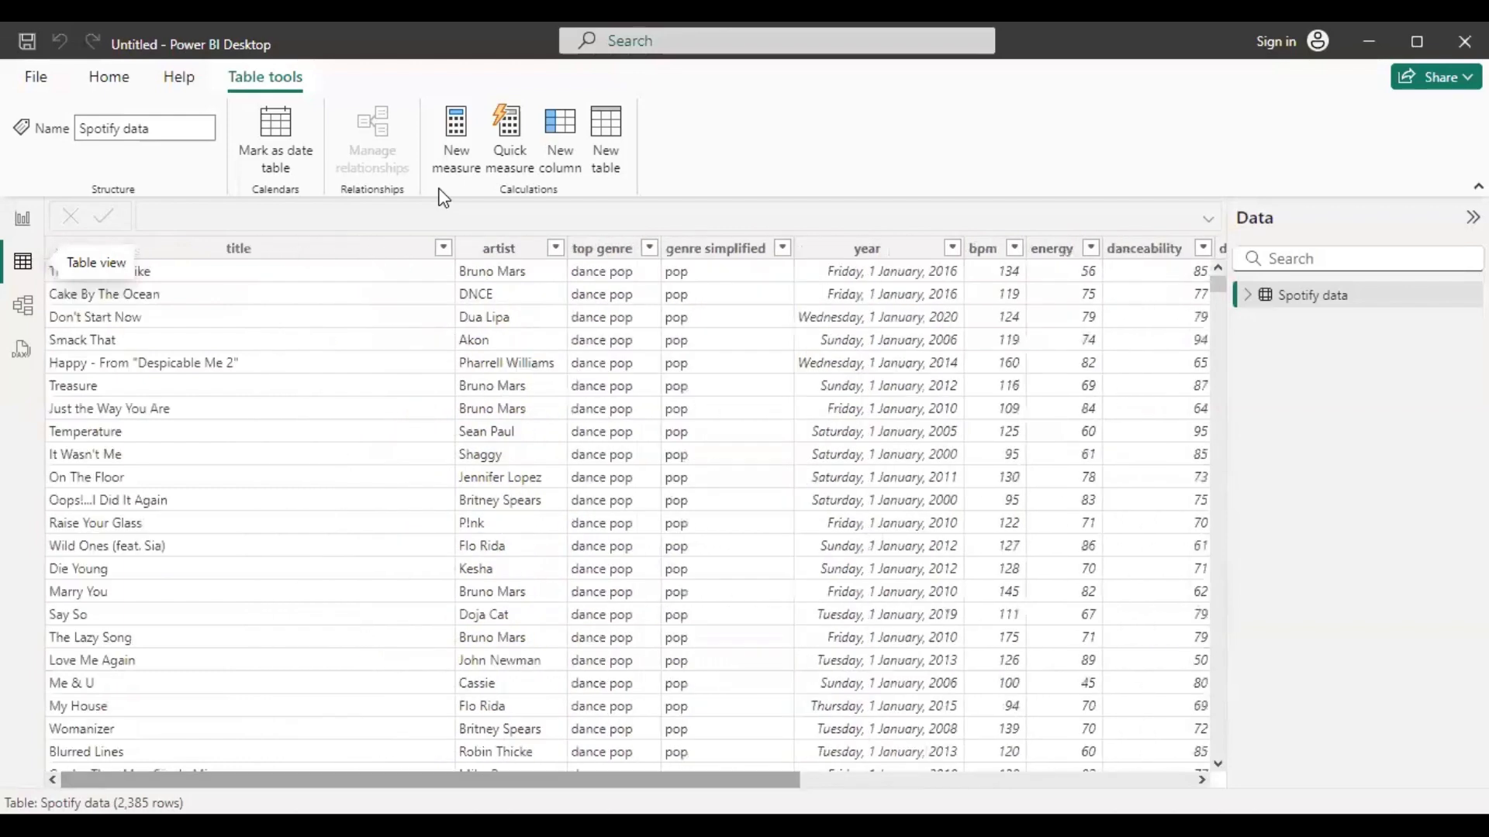
{"action": "left_click", "coordinate": [21, 220]}
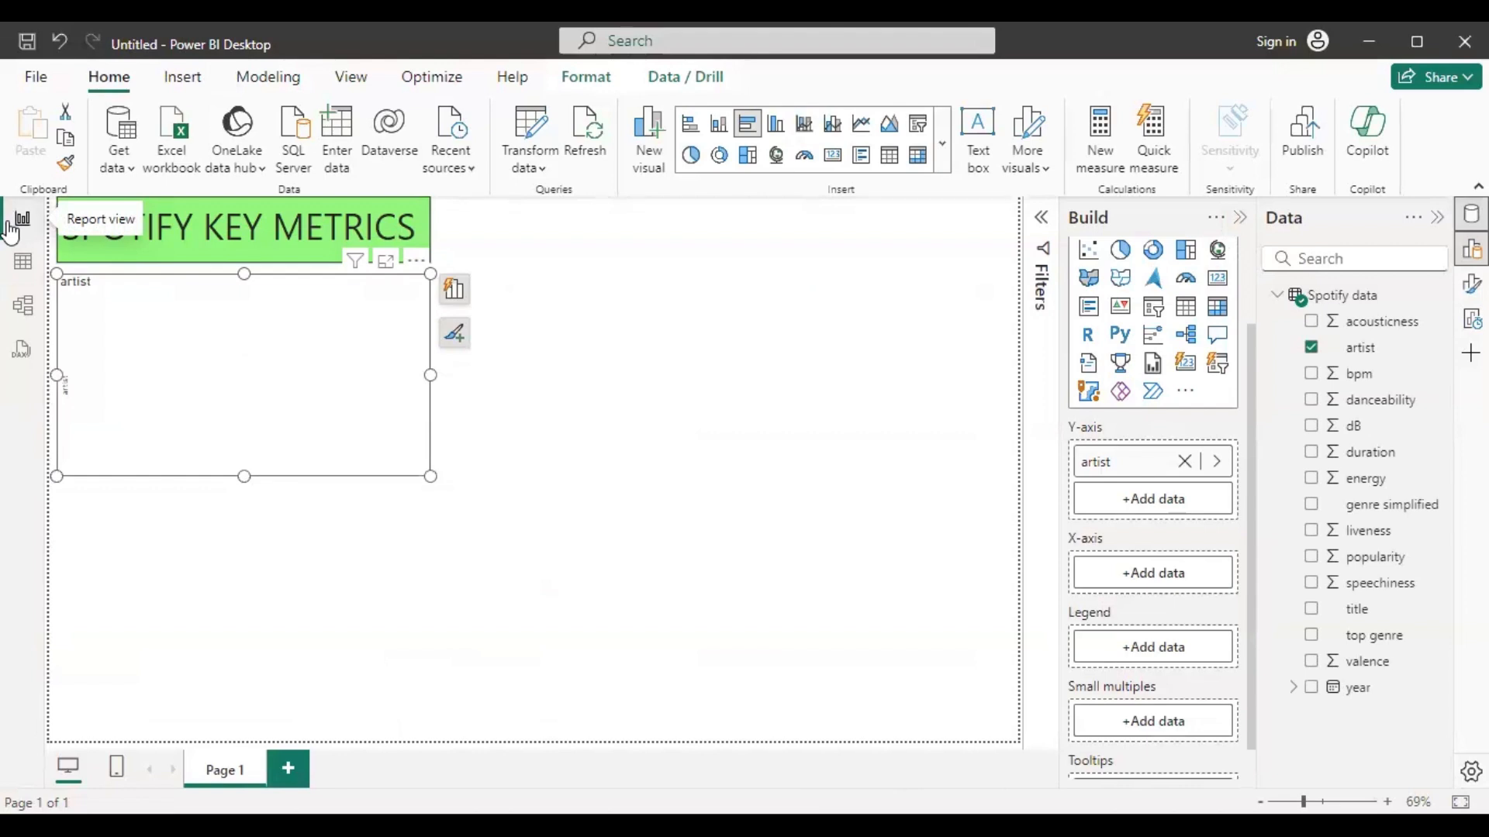
{"action": "left_click", "coordinate": [24, 268]}
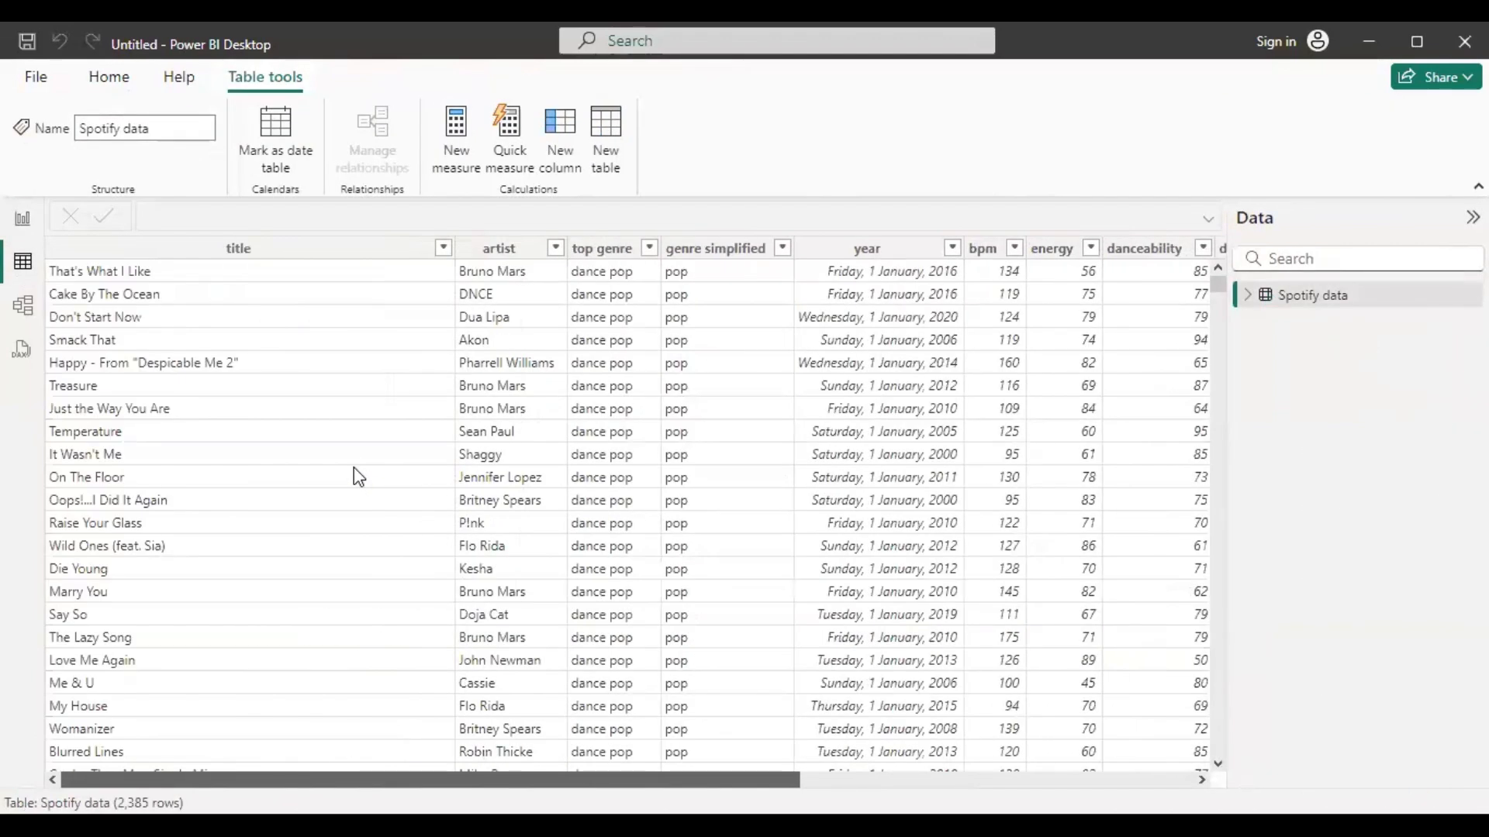
{"action": "scroll", "coordinate": [355, 469], "scroll_direction": "right", "scroll_amount": 5}
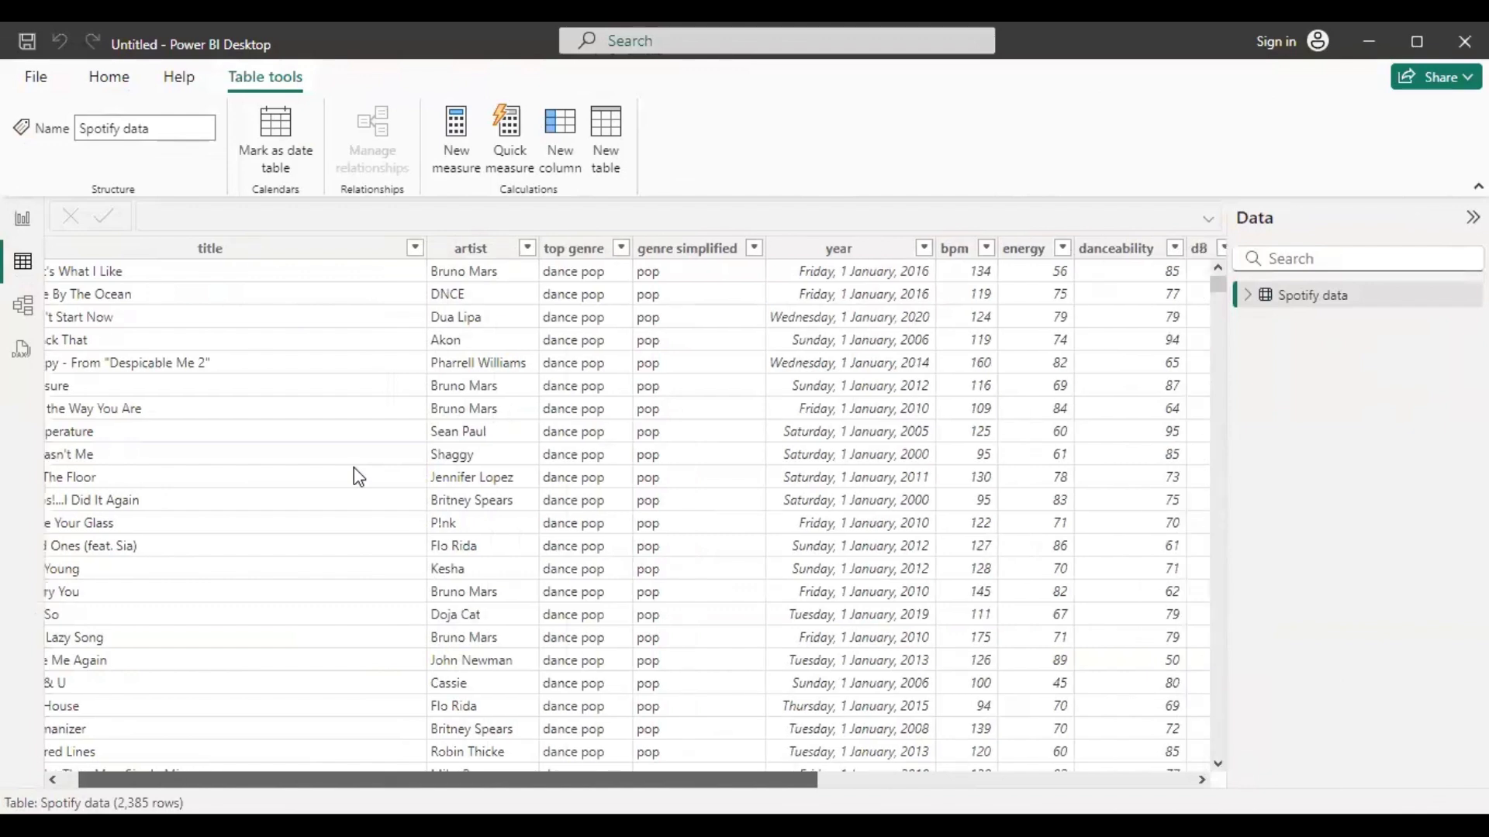
{"action": "scroll", "coordinate": [354, 469], "scroll_direction": "right", "scroll_amount": 3}
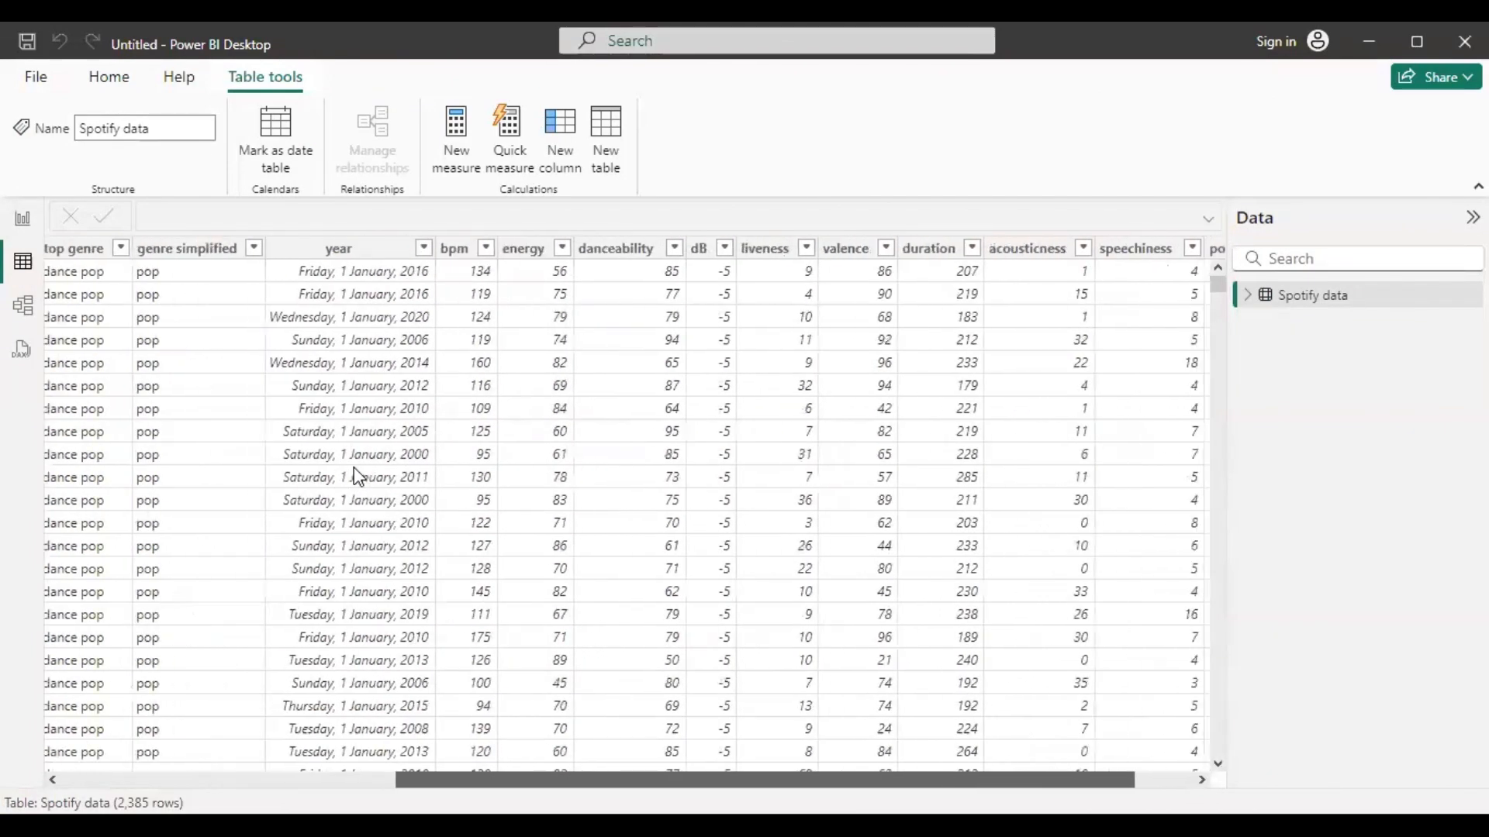
{"action": "scroll", "coordinate": [357, 475], "scroll_direction": "right", "scroll_amount": 1}
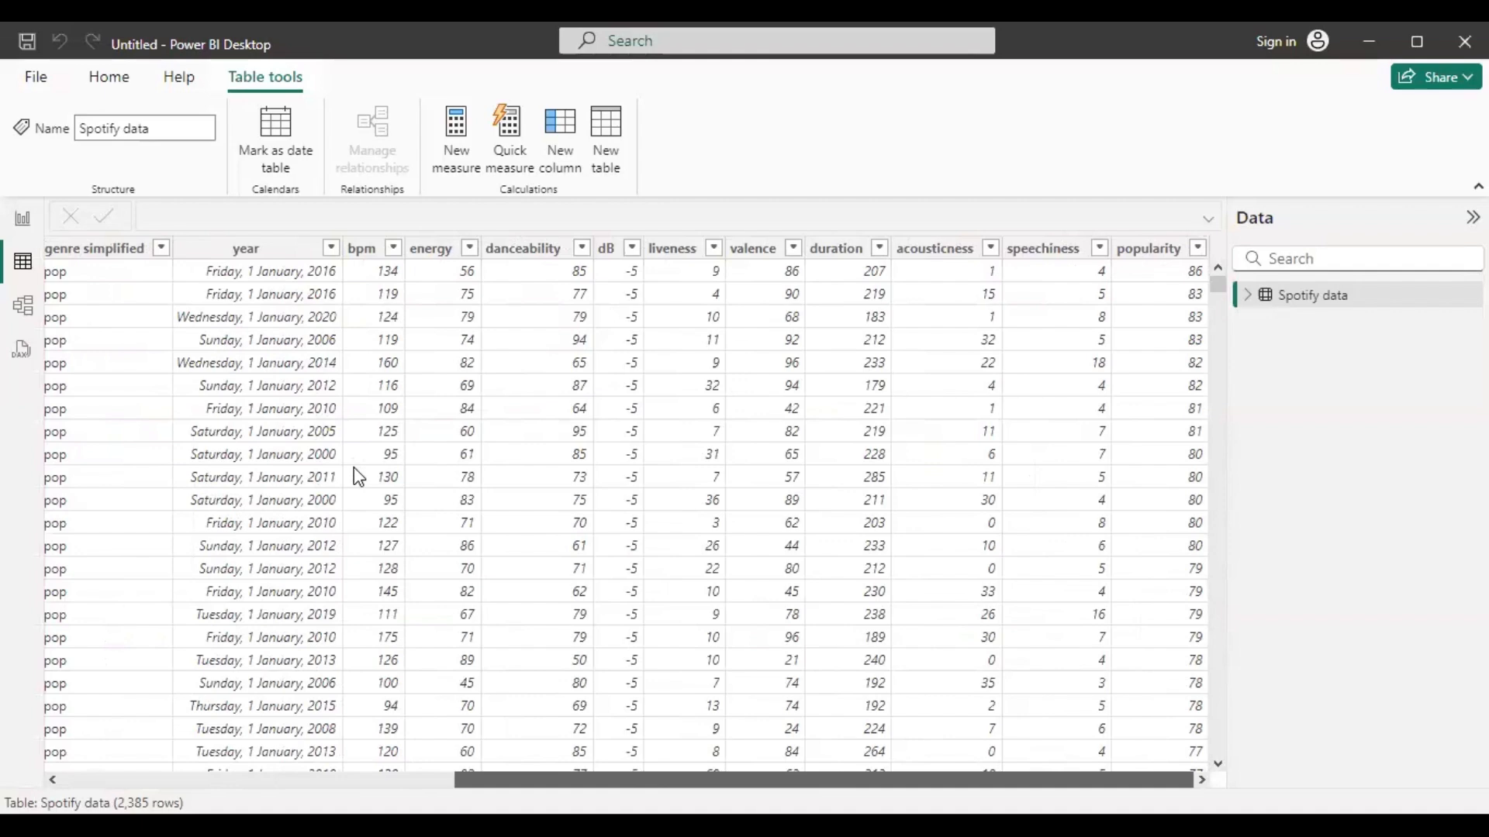
{"action": "scroll", "coordinate": [355, 472], "scroll_direction": "left", "scroll_amount": 5}
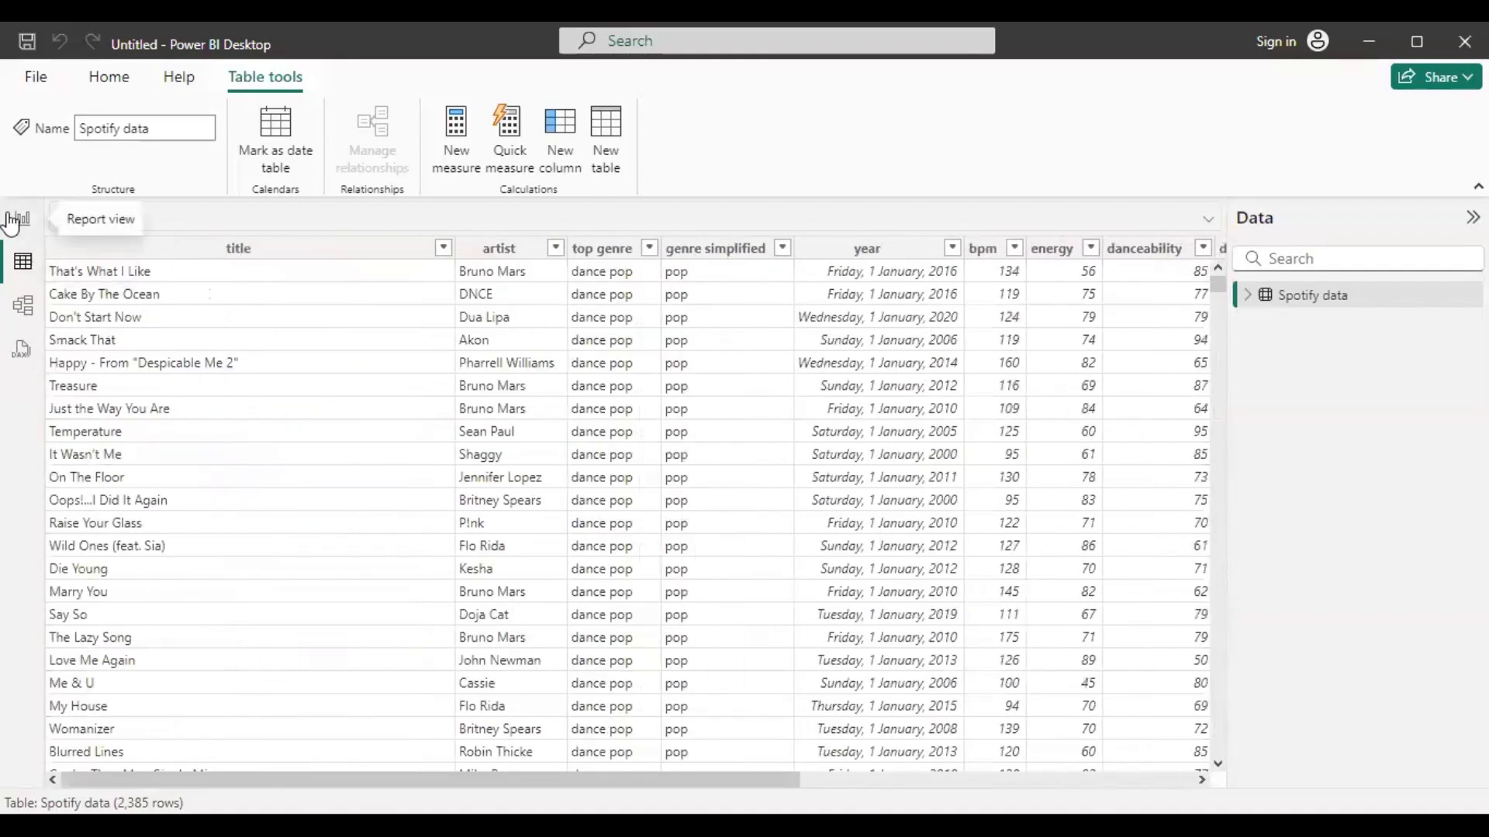
{"action": "left_click", "coordinate": [12, 222]}
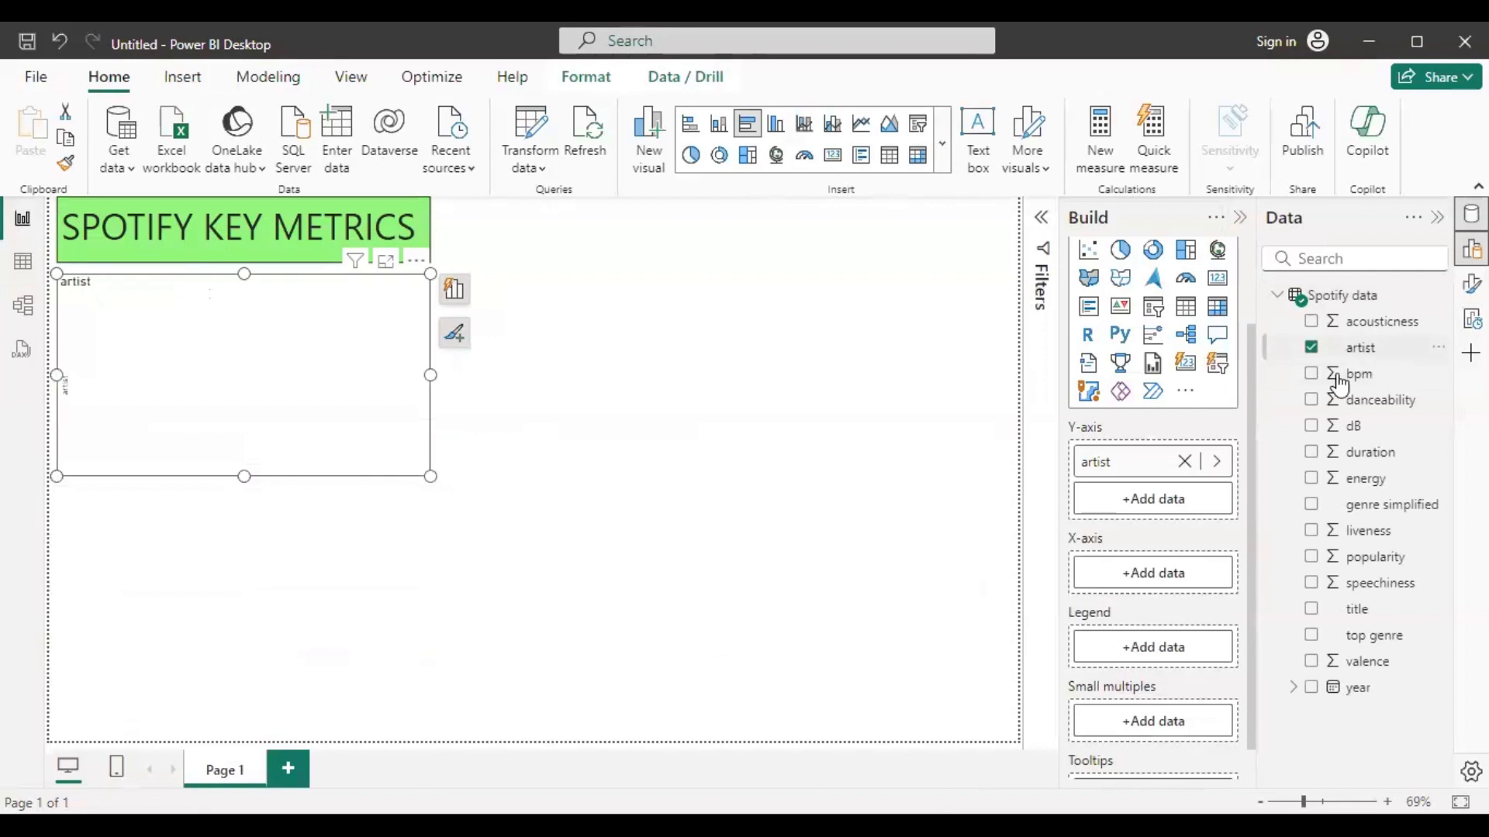
Assign the count of artist to the bar chart's X-axis and adjust the chart's height to fit ten artist bars
{"action": "left_click", "coordinate": [1158, 580]}
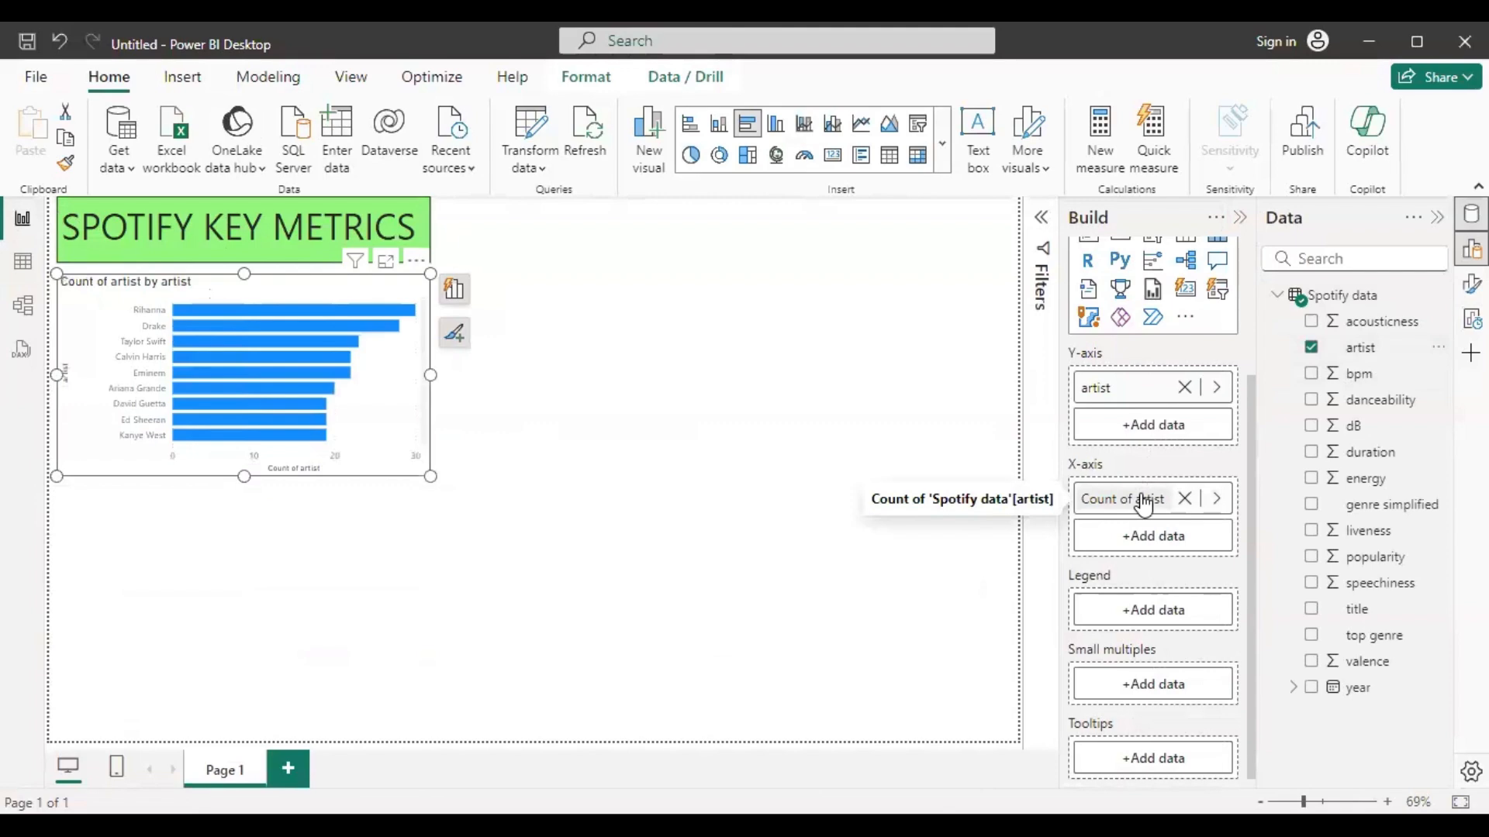
{"action": "left_click_drag", "start_coordinate": [245, 476], "coordinate": [242, 694]}
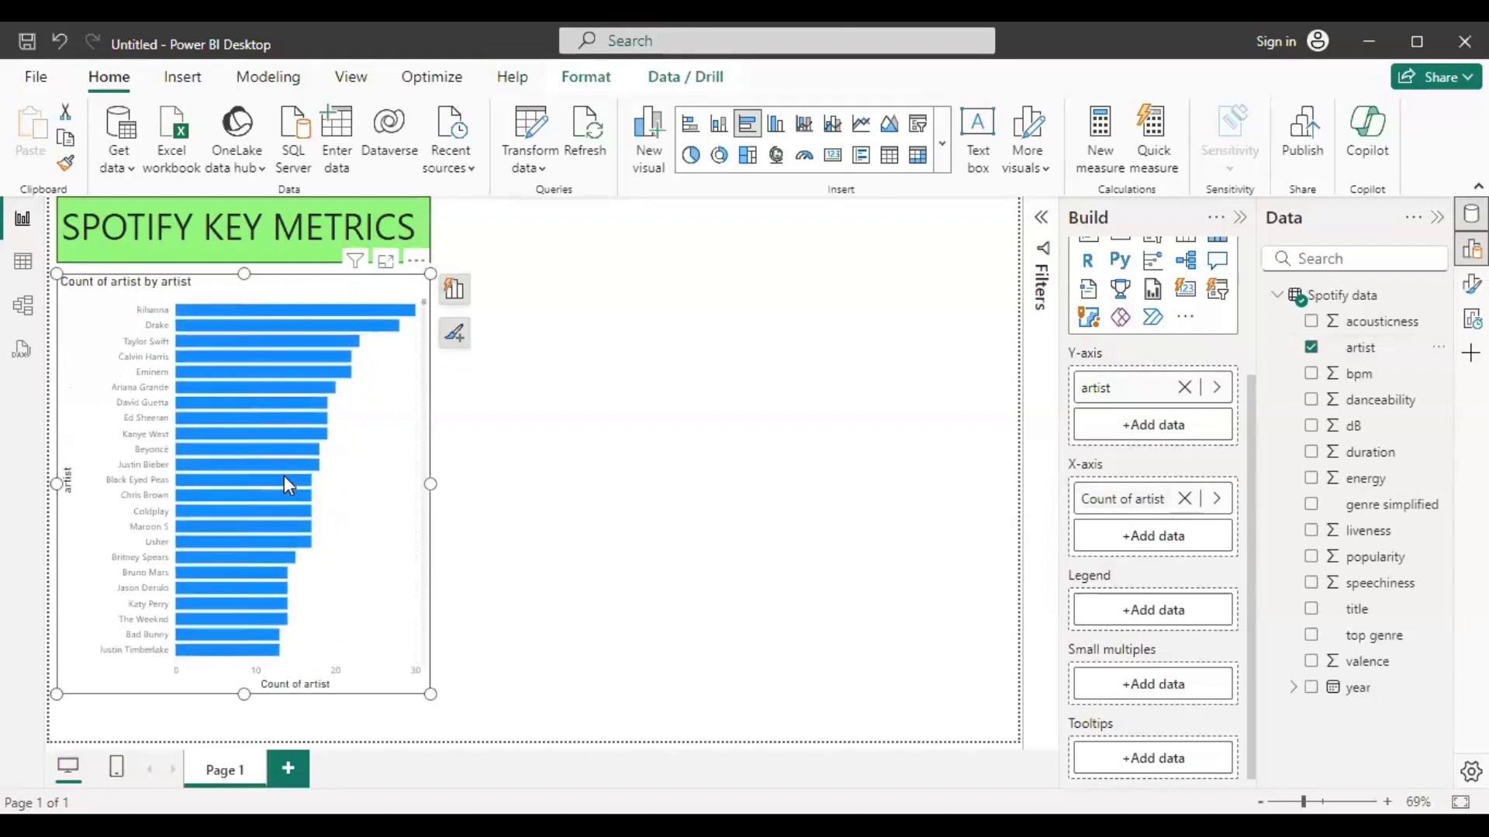
{"action": "scroll", "coordinate": [284, 476], "scroll_direction": "down", "scroll_amount": 15}
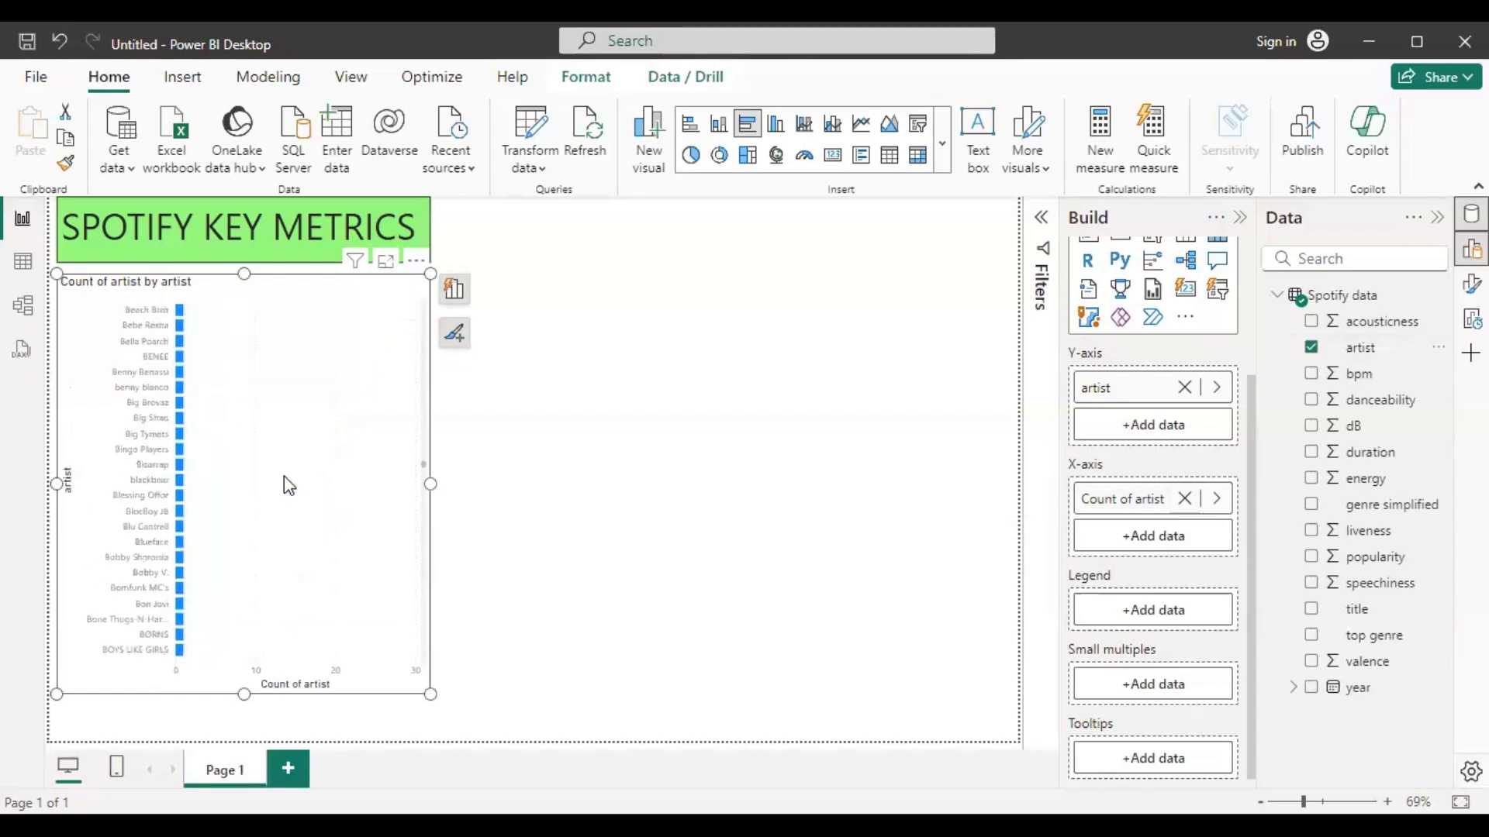
{"action": "scroll", "coordinate": [284, 476], "scroll_direction": "up", "scroll_amount": 3}
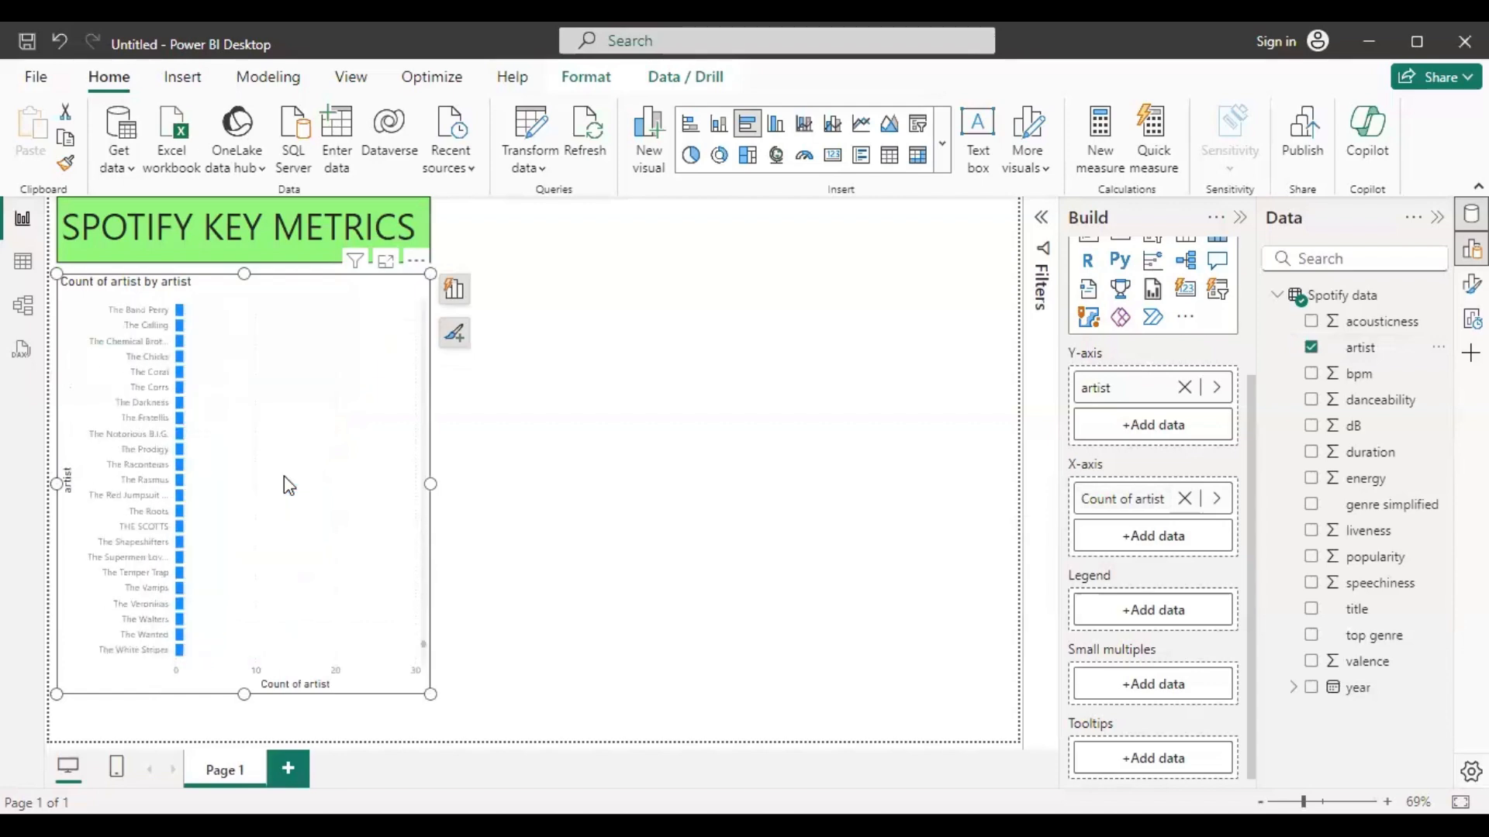
{"action": "scroll", "coordinate": [284, 476], "scroll_direction": "up", "scroll_amount": 12}
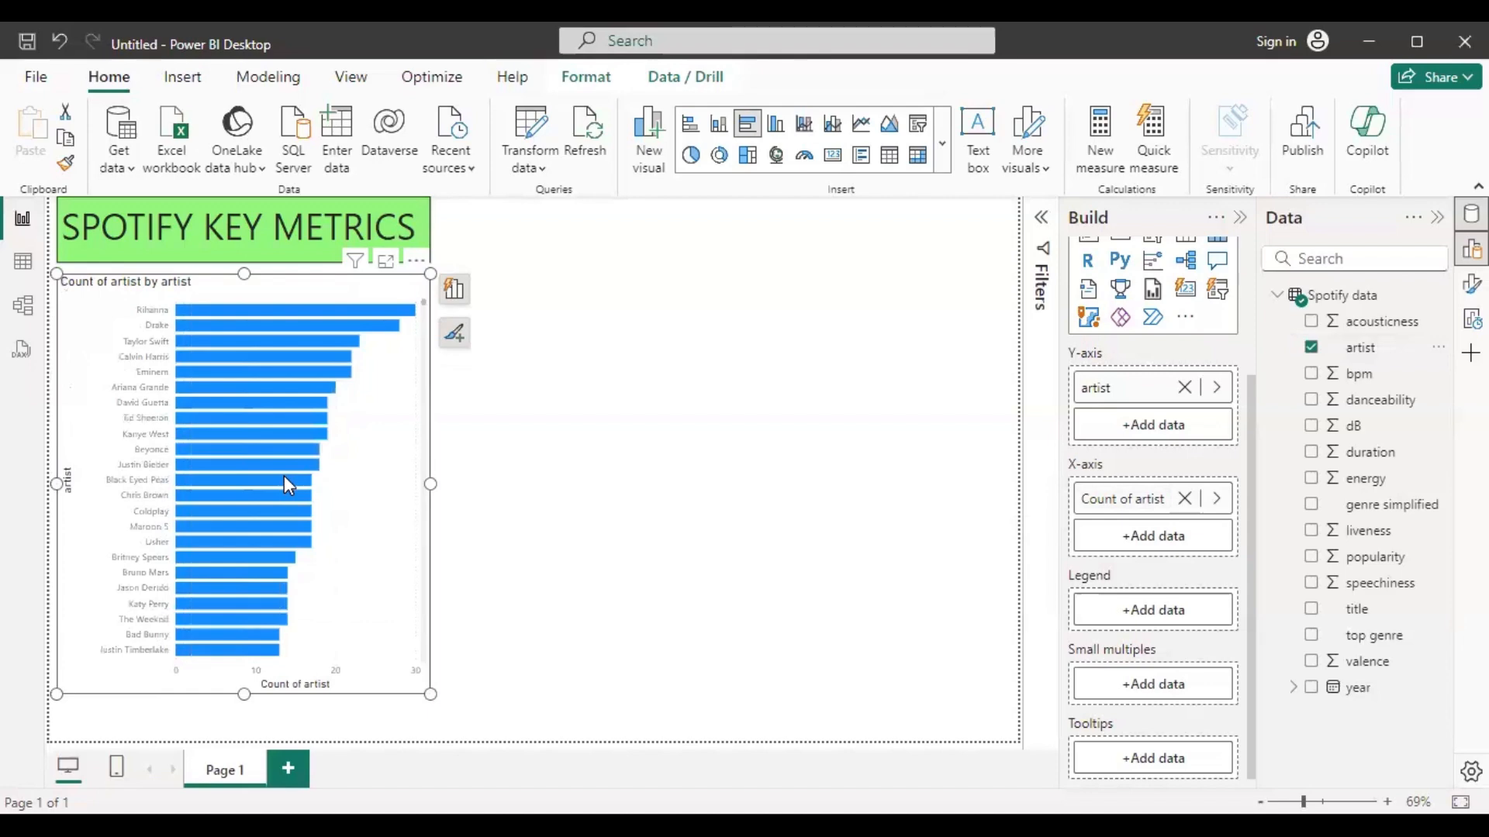
{"action": "left_click_drag", "start_coordinate": [244, 695], "coordinate": [249, 507]}
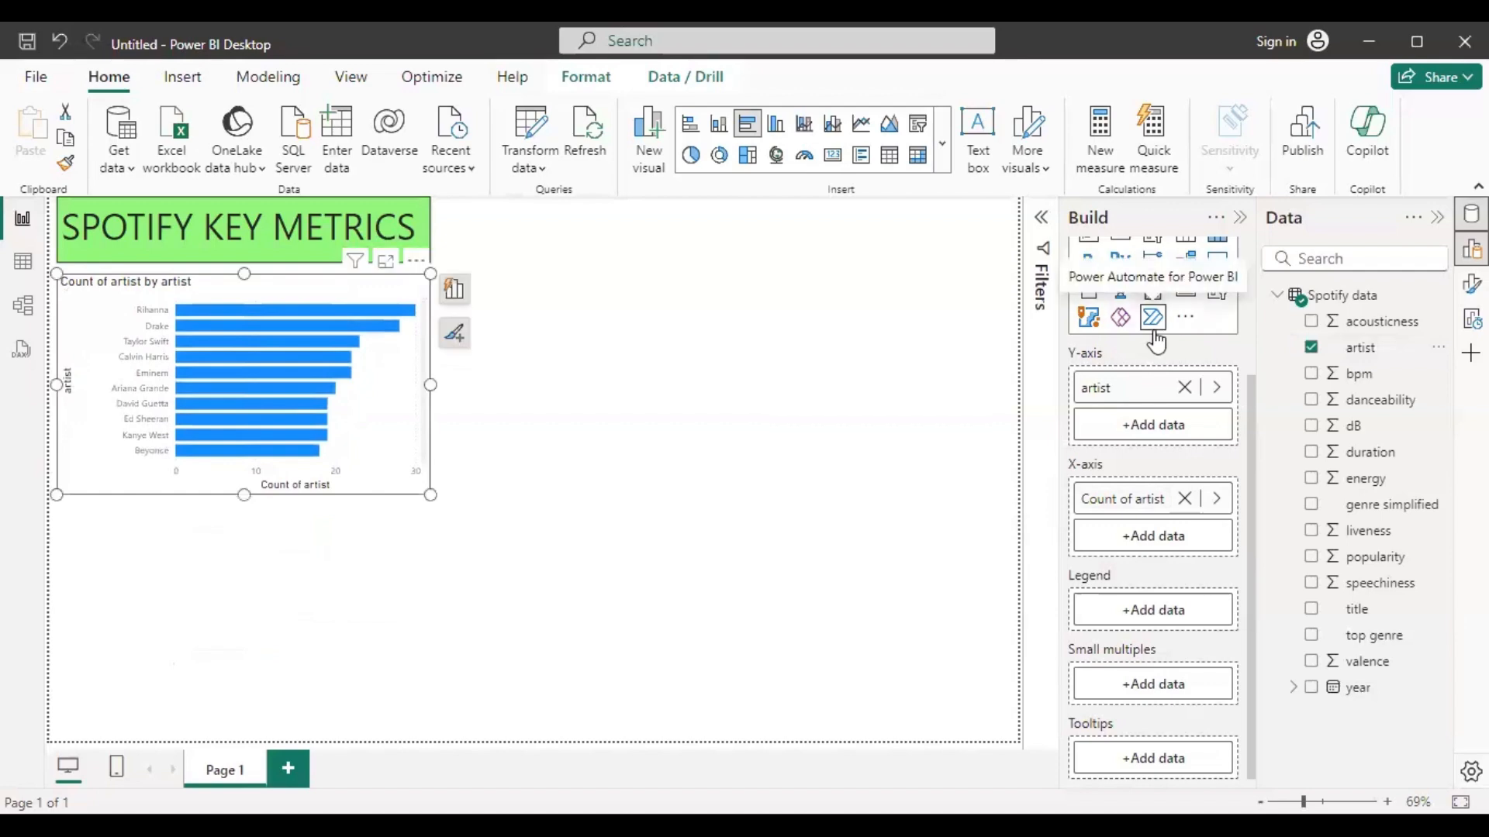
Examine the bar chart's visual-level filters, covering the comparison conditions for Count of artist and the basic filtering list for artist
{"action": "left_click", "coordinate": [1042, 221]}
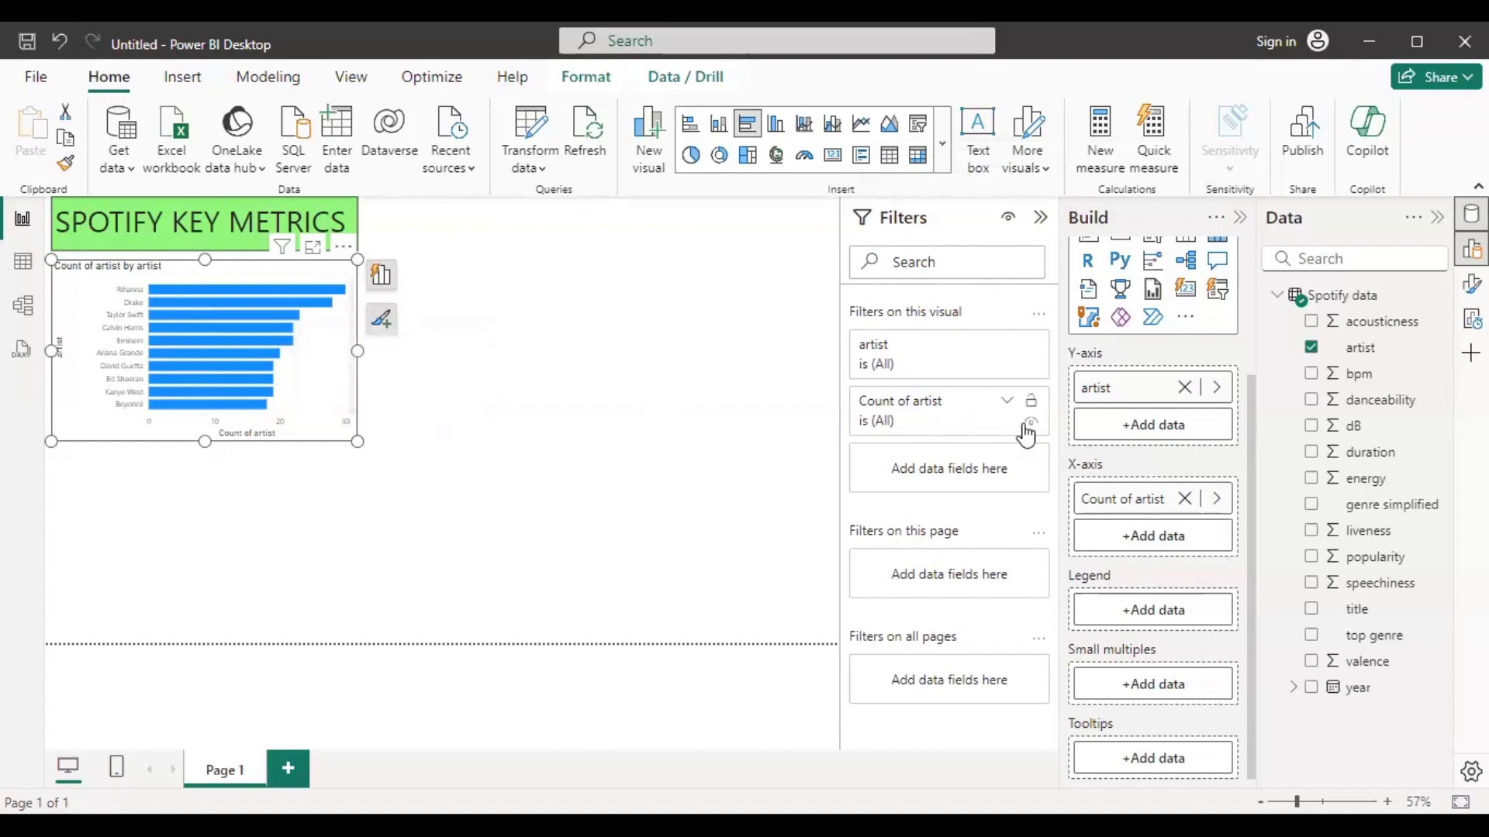
{"action": "left_click", "coordinate": [1007, 402]}
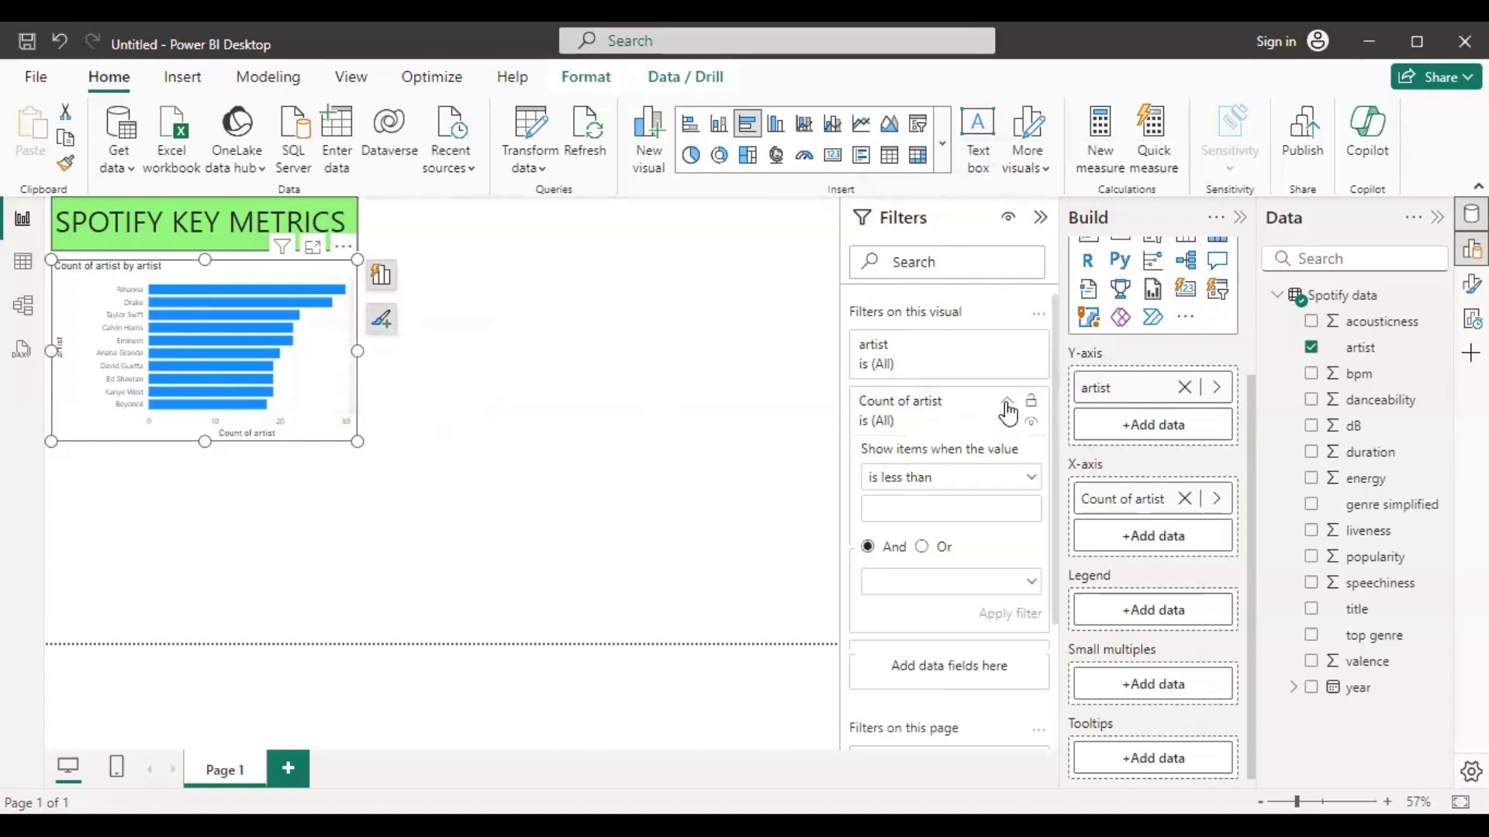
{"action": "left_click", "coordinate": [1008, 402]}
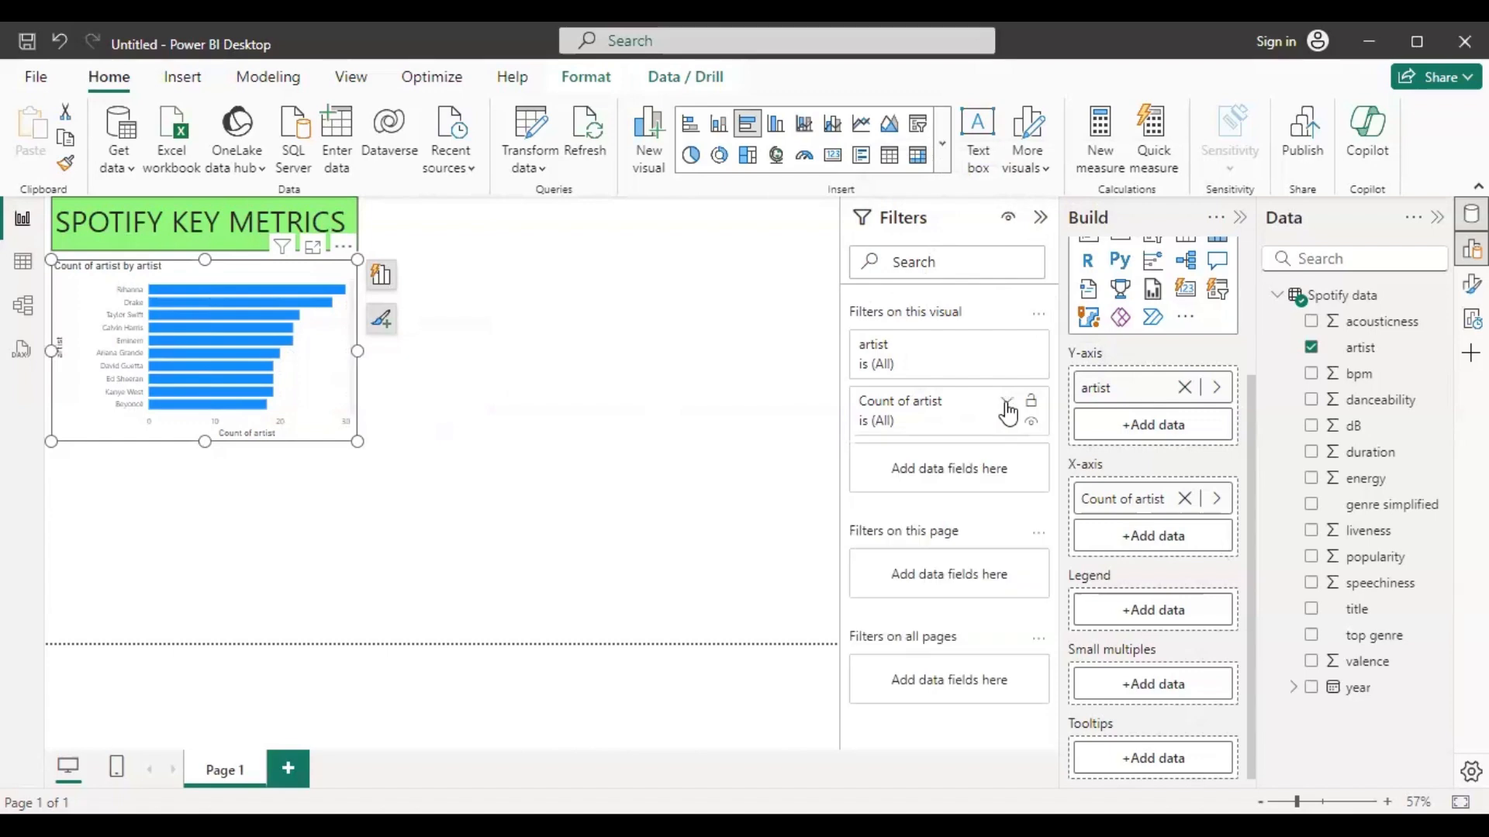
{"action": "left_click", "coordinate": [1007, 403]}
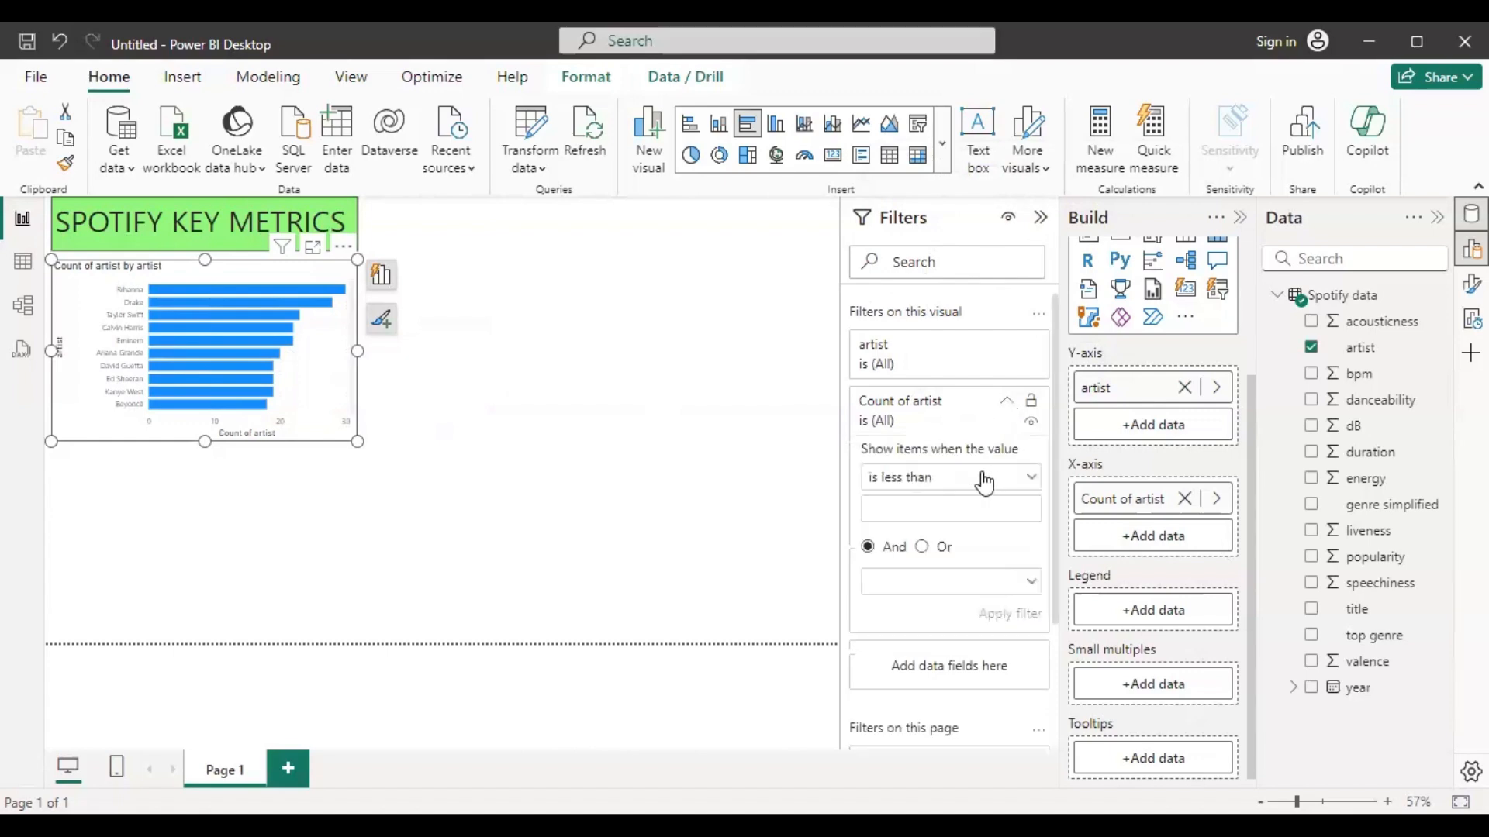
{"action": "left_click", "coordinate": [990, 476]}
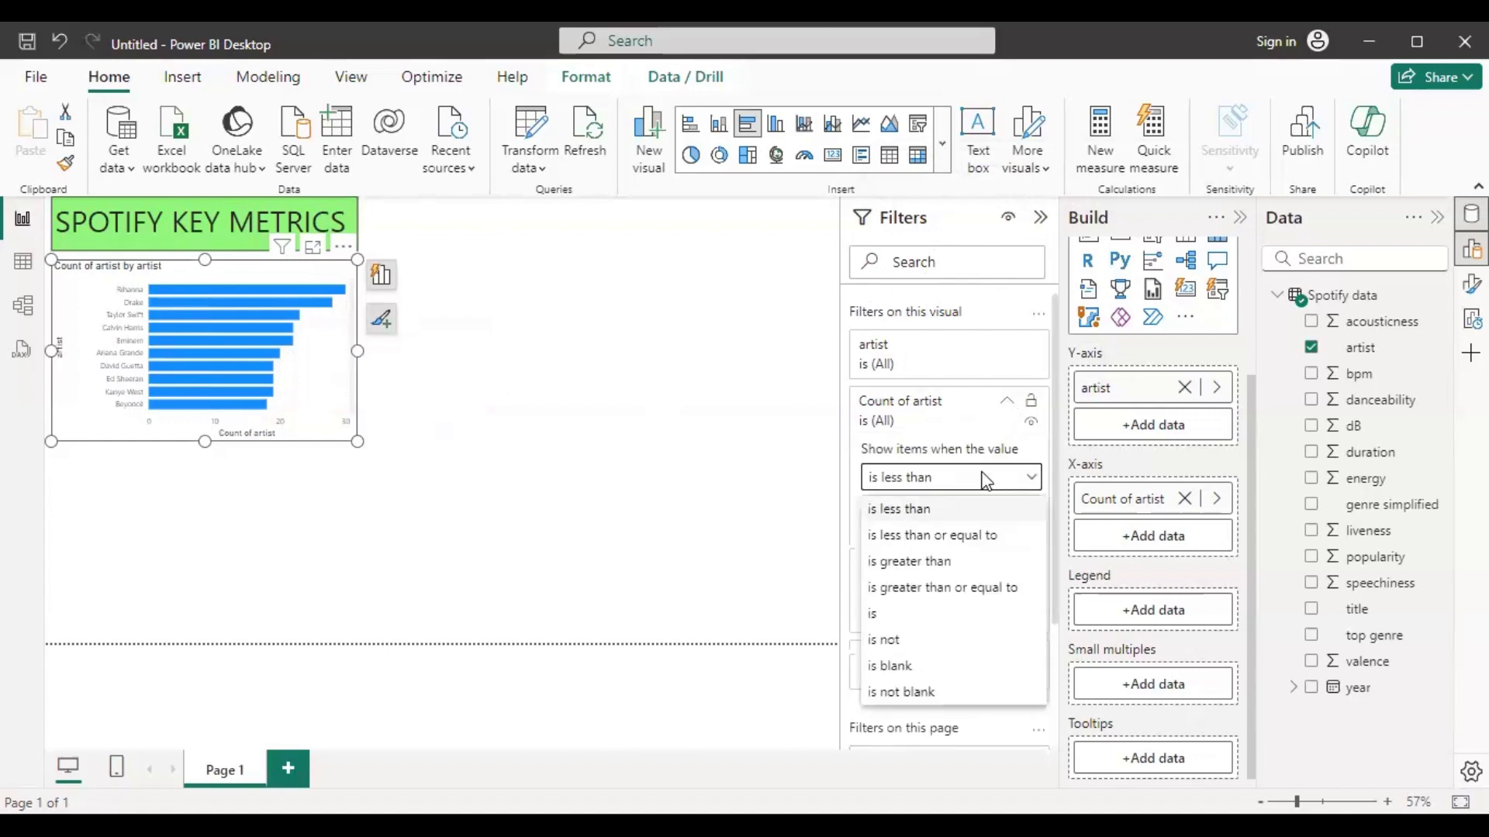
{"action": "left_click", "coordinate": [998, 401]}
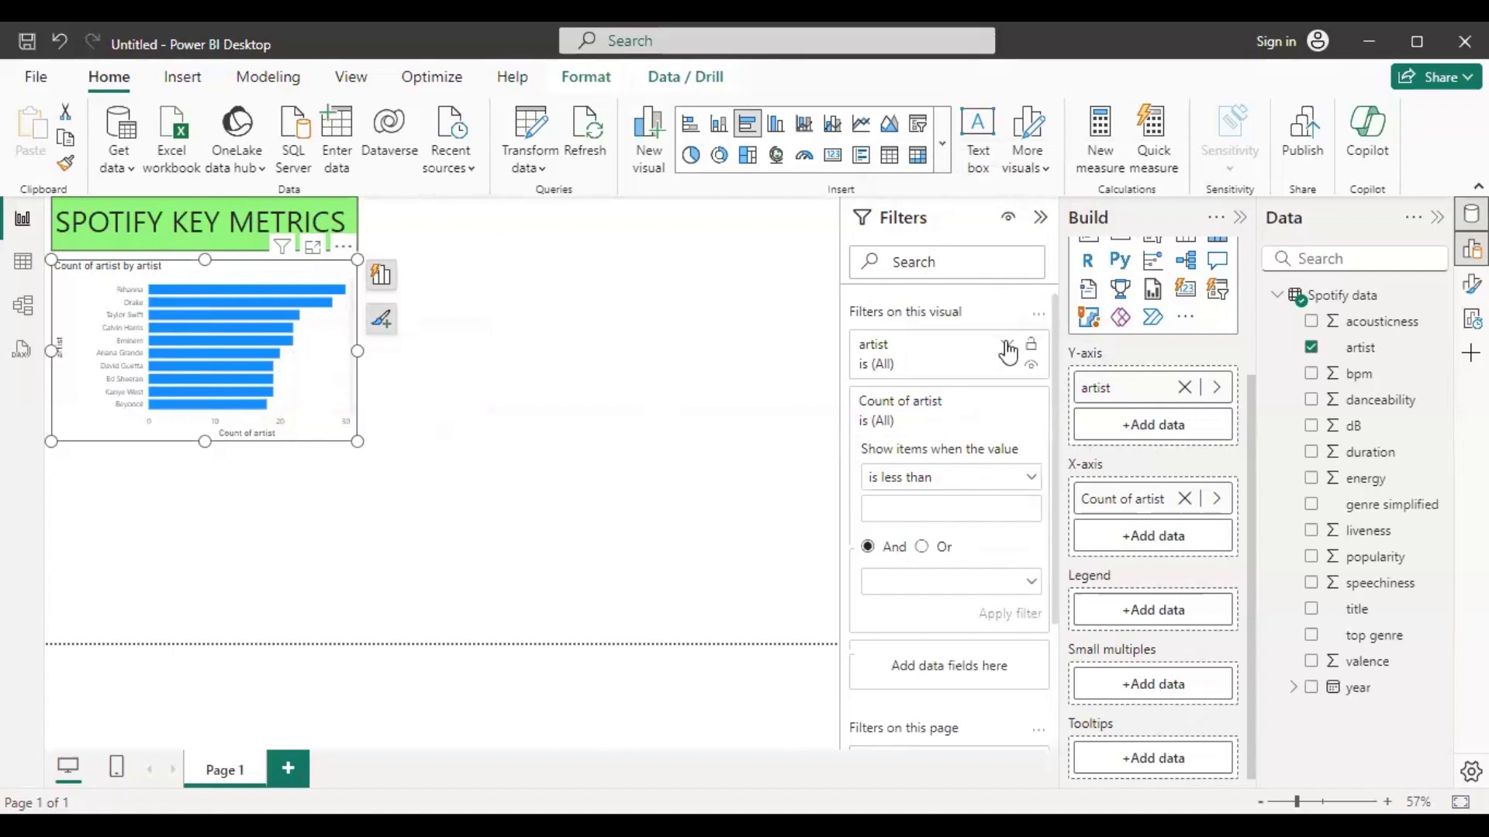
{"action": "left_click", "coordinate": [1007, 349]}
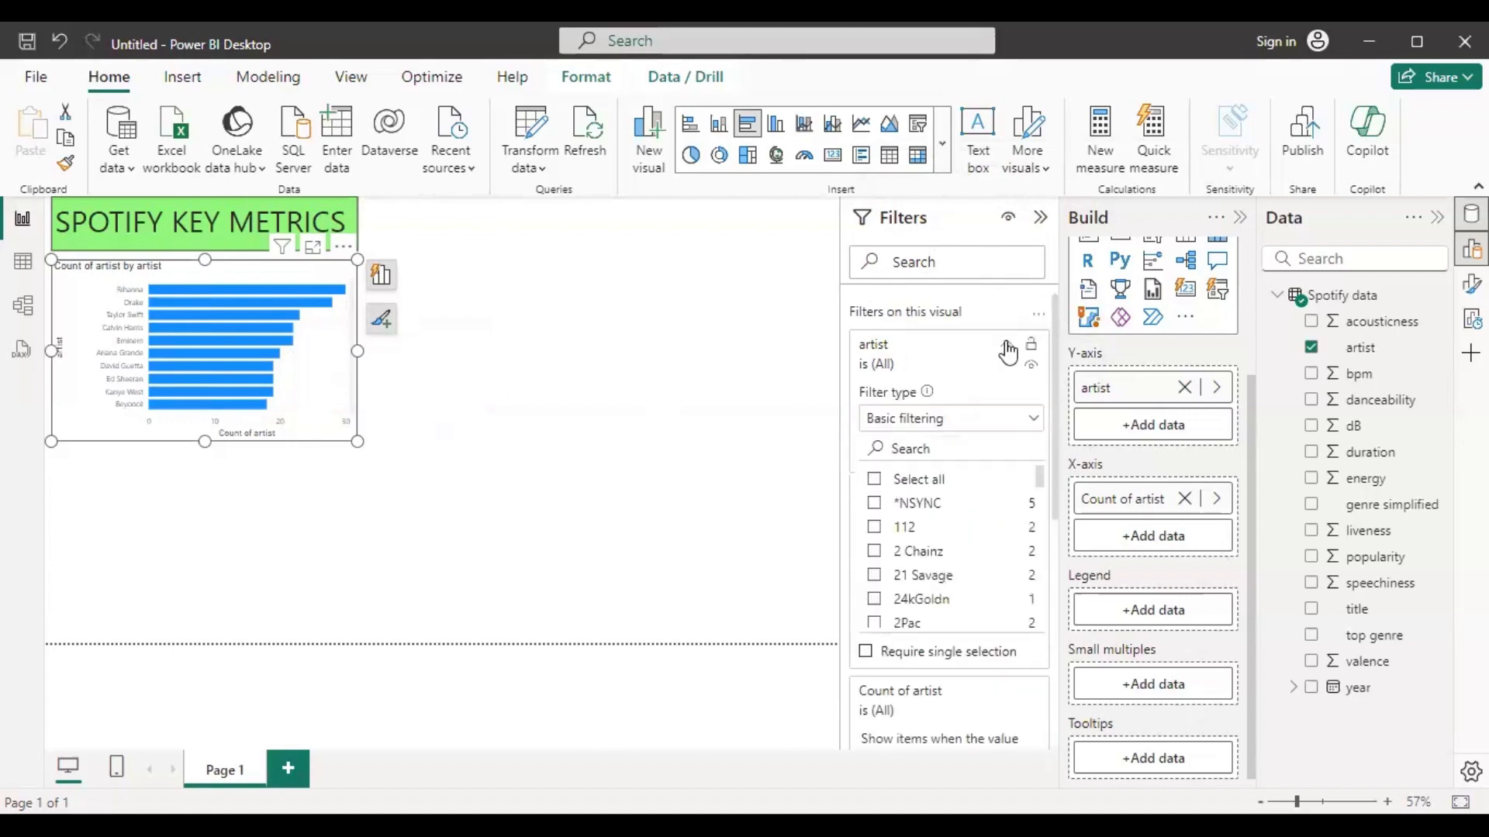
{"action": "left_click", "coordinate": [1007, 349]}
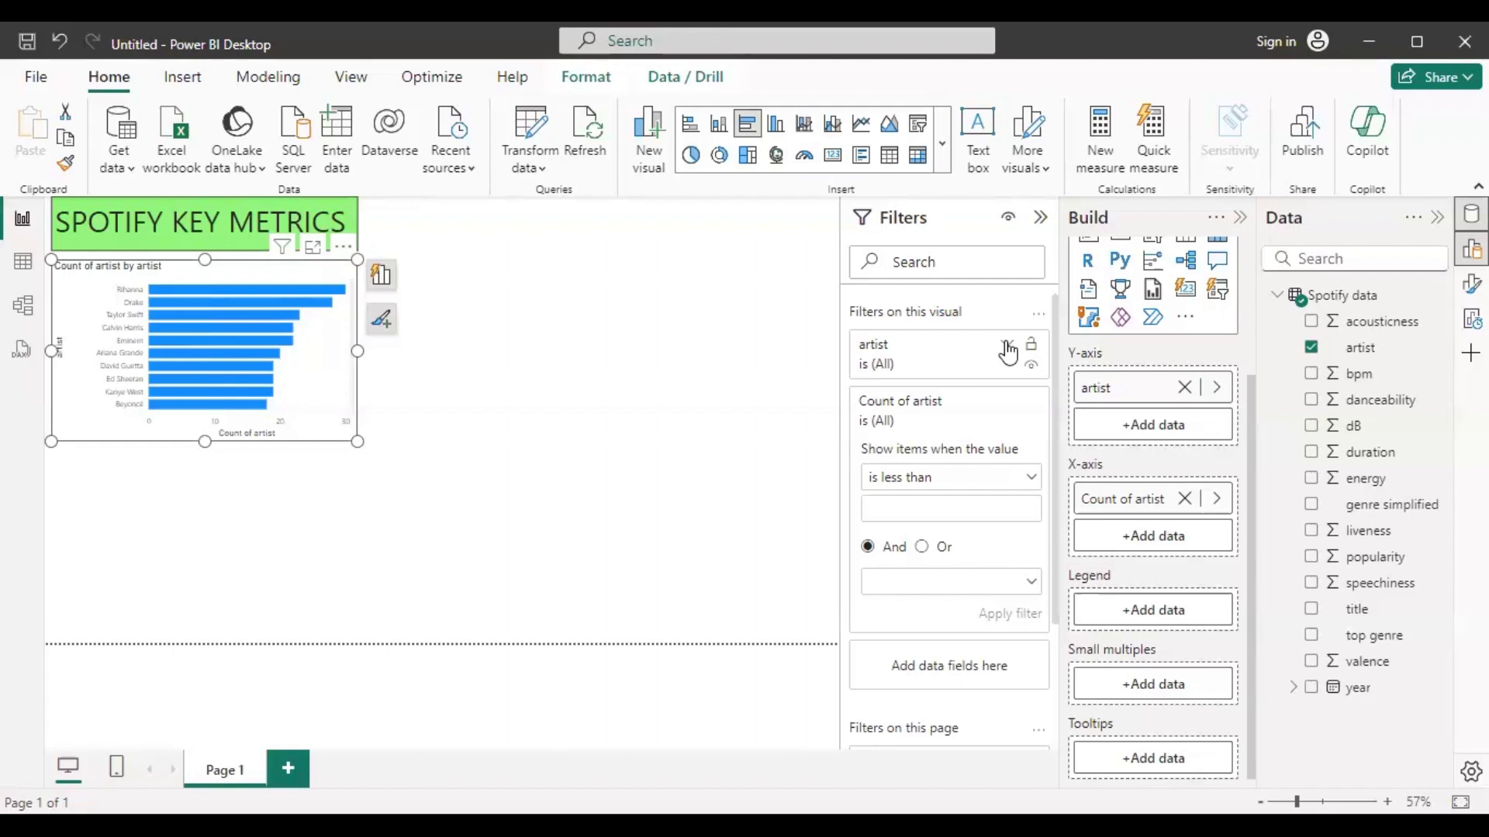
{"action": "left_click", "coordinate": [1007, 346]}
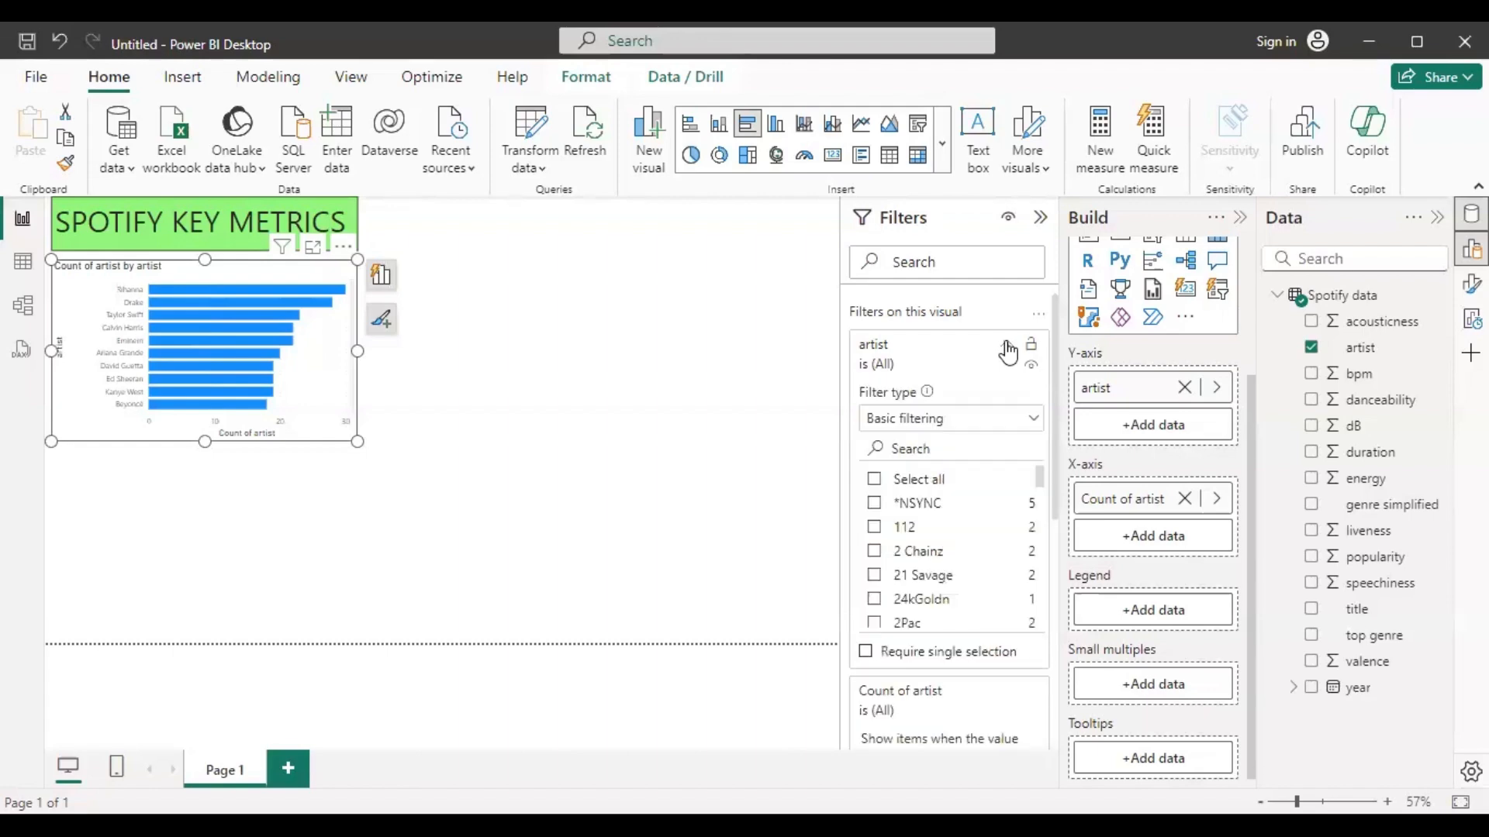
{"action": "left_click", "coordinate": [1007, 345]}
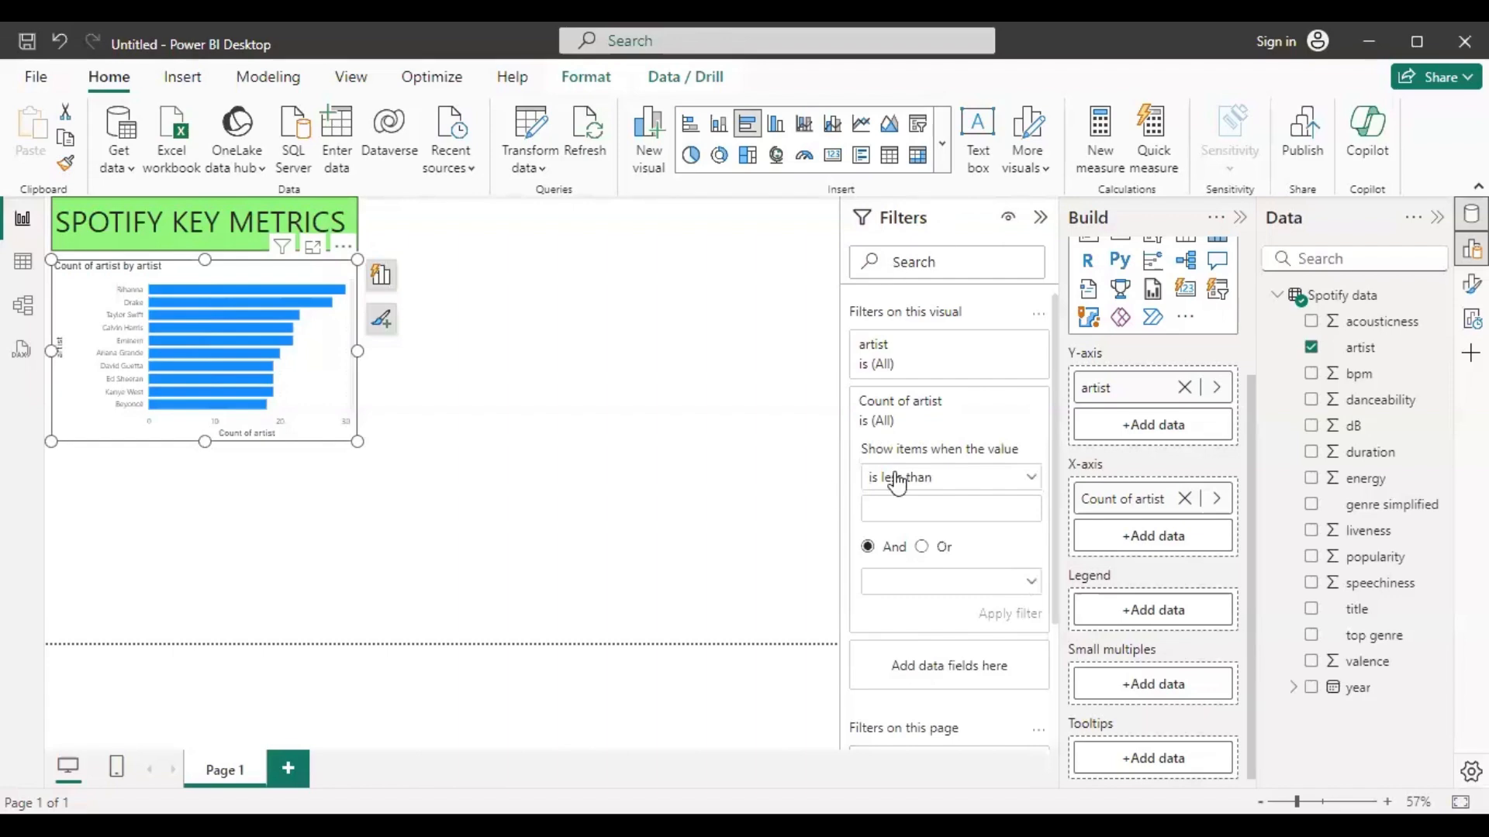
{"action": "left_click", "coordinate": [1009, 405]}
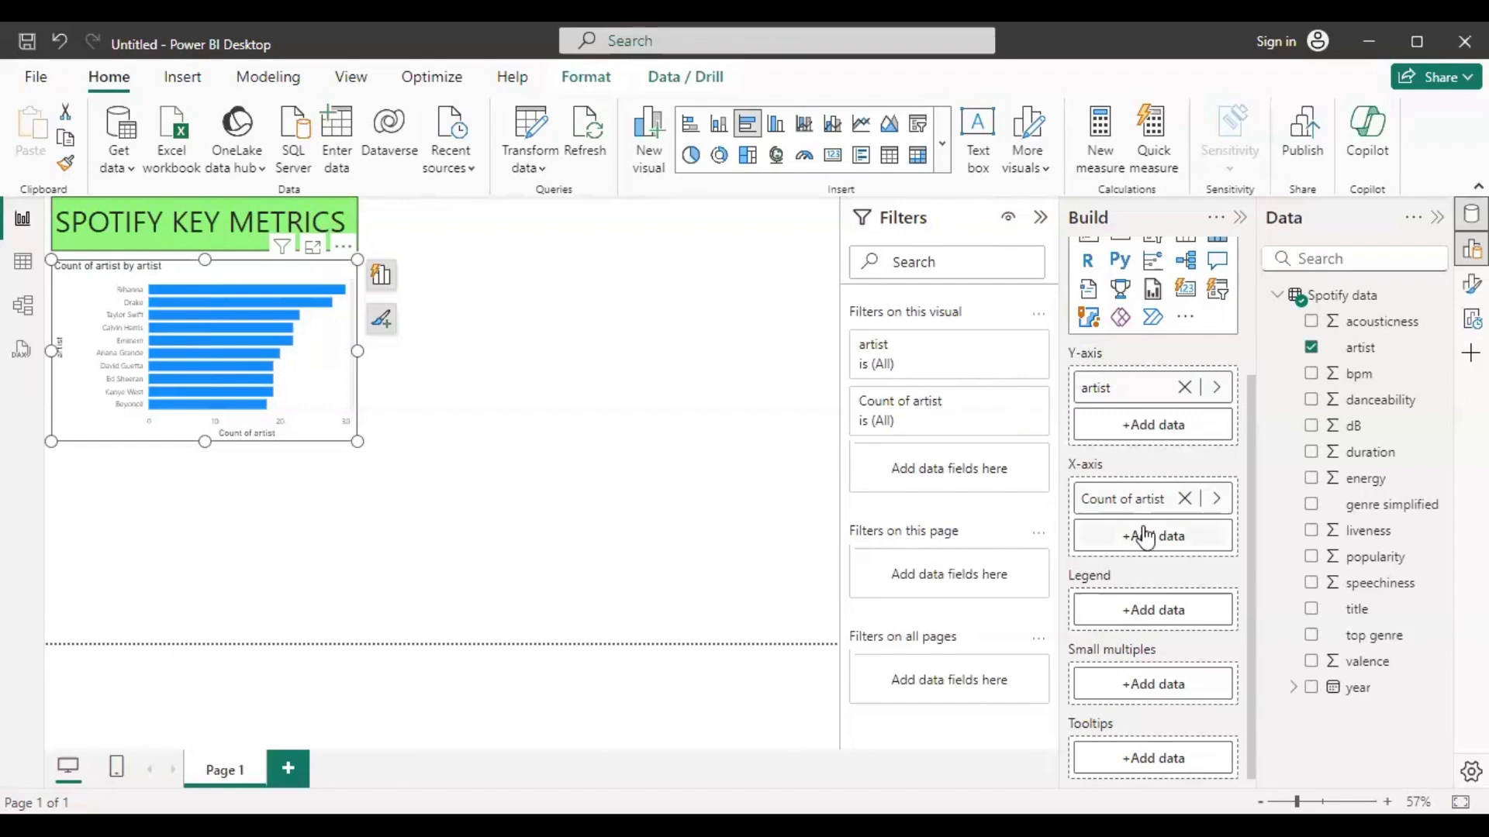
Filter the bar chart's artist field to the top 10 items by Count of artist
{"action": "left_click", "coordinate": [1006, 346]}
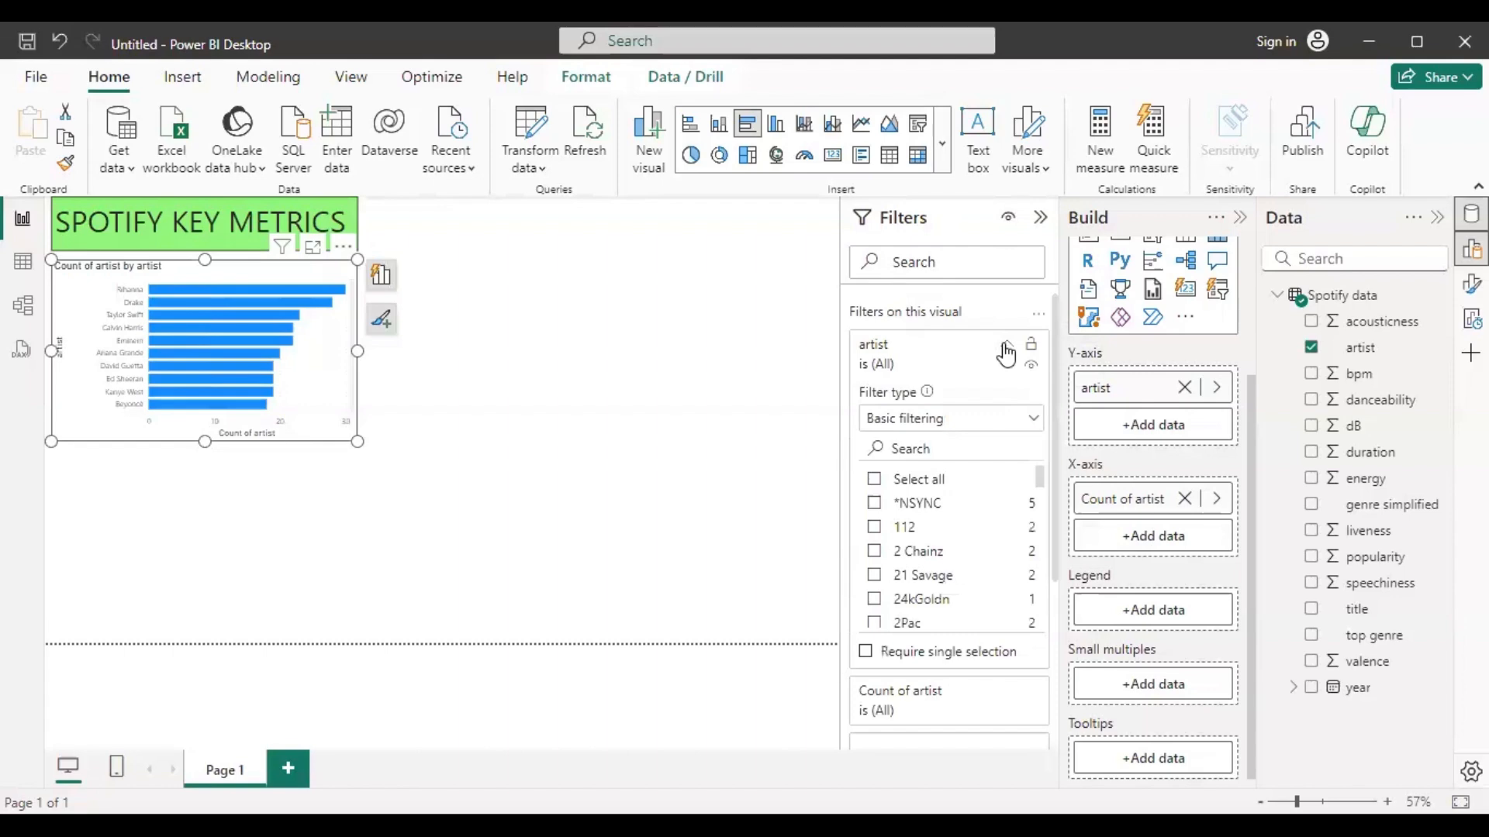
{"action": "left_click", "coordinate": [986, 430]}
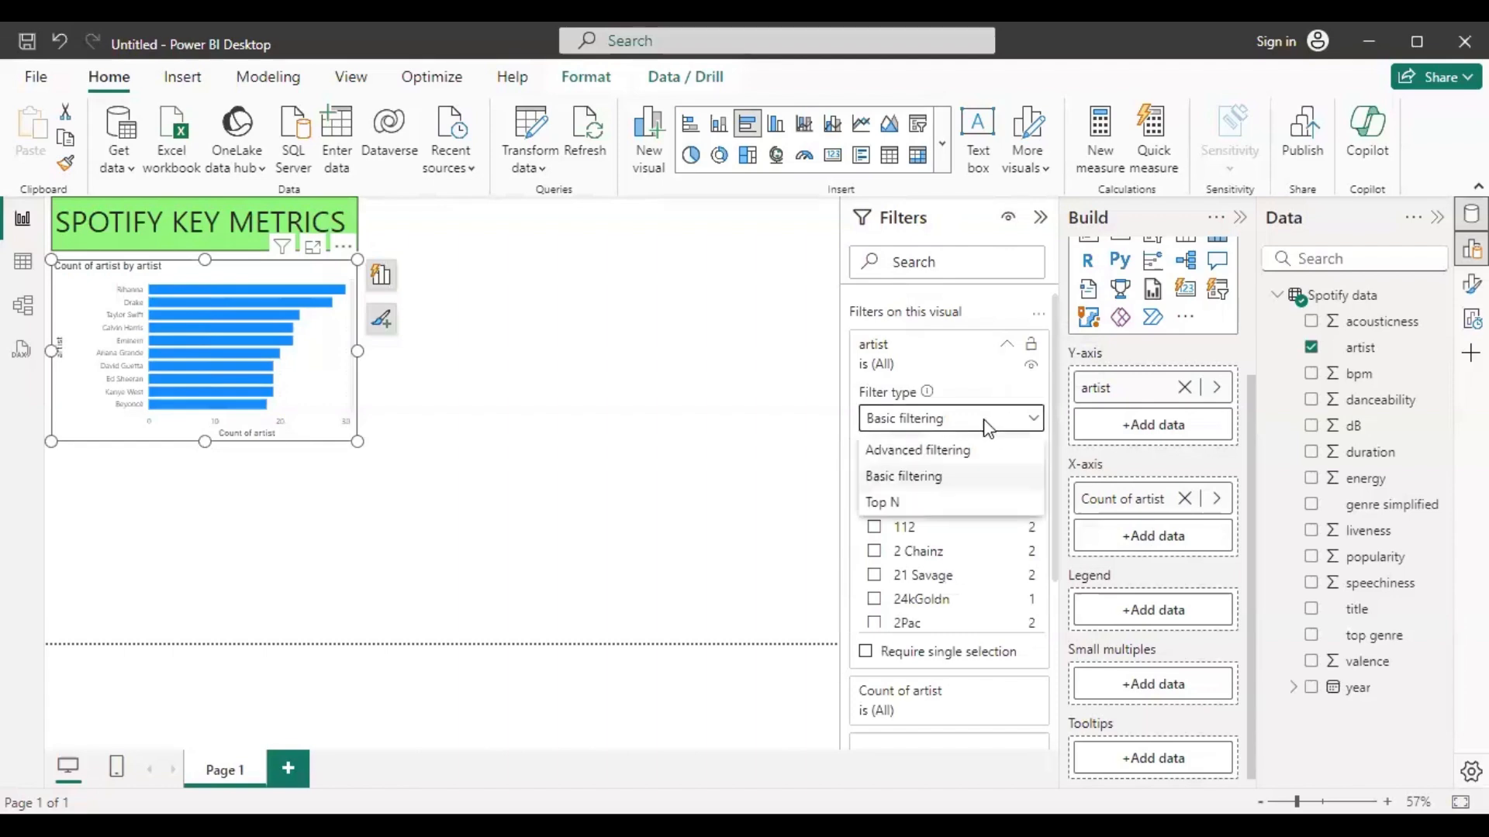
{"action": "left_click", "coordinate": [943, 504]}
{"action": "left_click", "coordinate": [979, 478]}
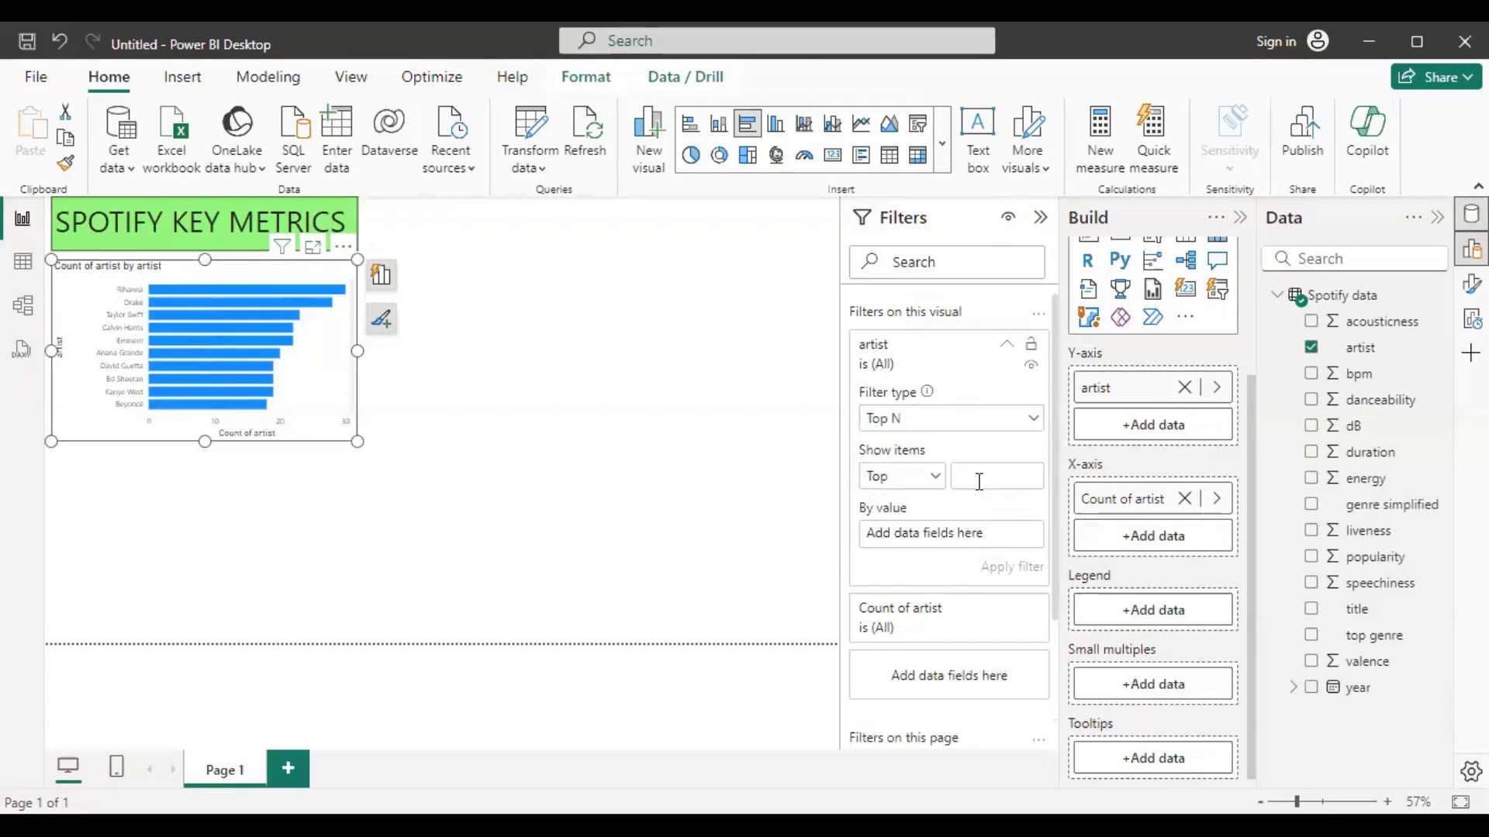
{"action": "type", "text": "10"}
{"action": "left_click_drag", "start_coordinate": [1364, 358], "coordinate": [965, 535]}
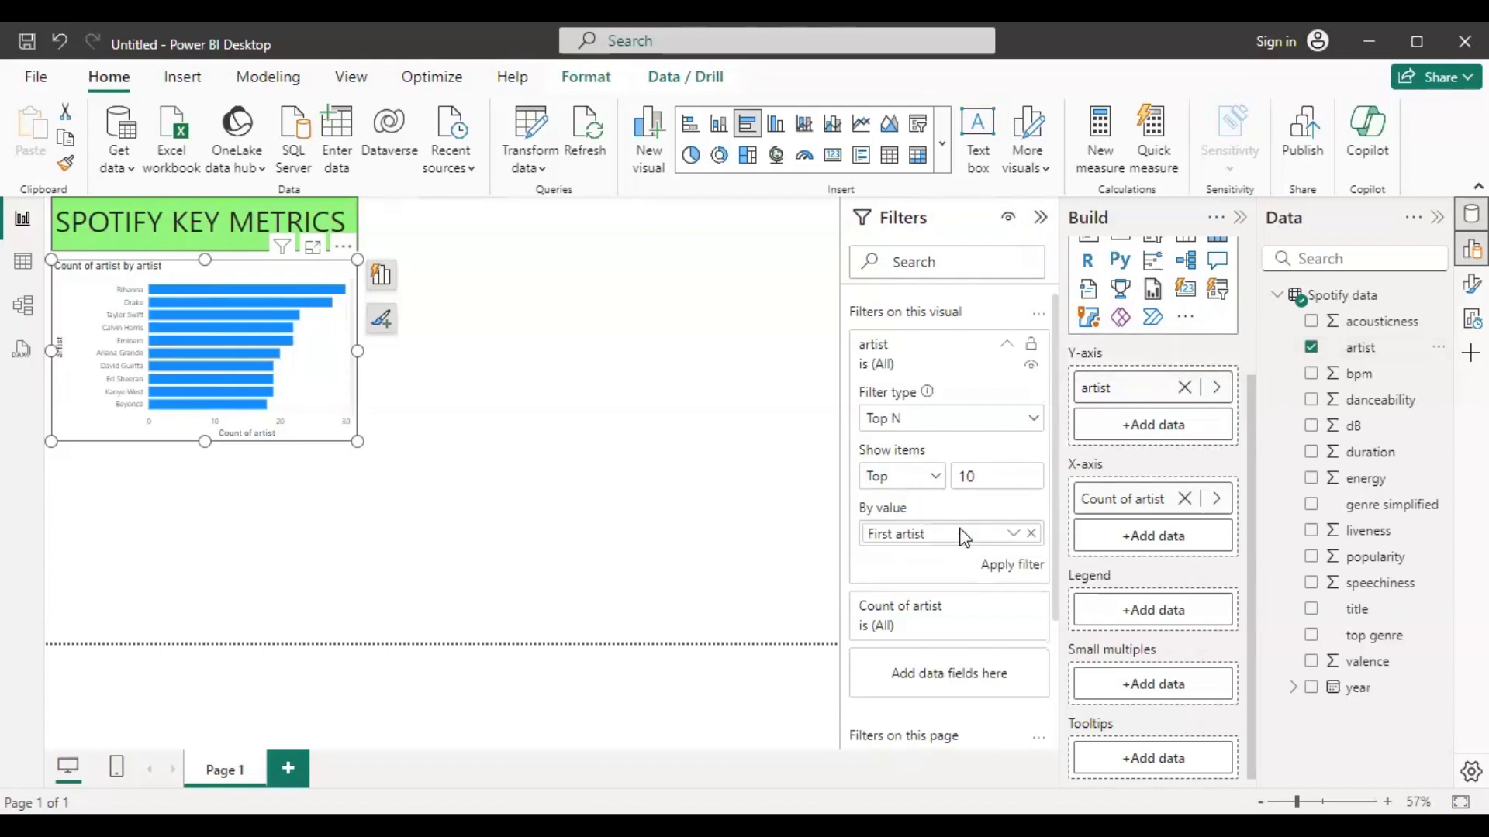
{"action": "left_click", "coordinate": [1013, 535]}
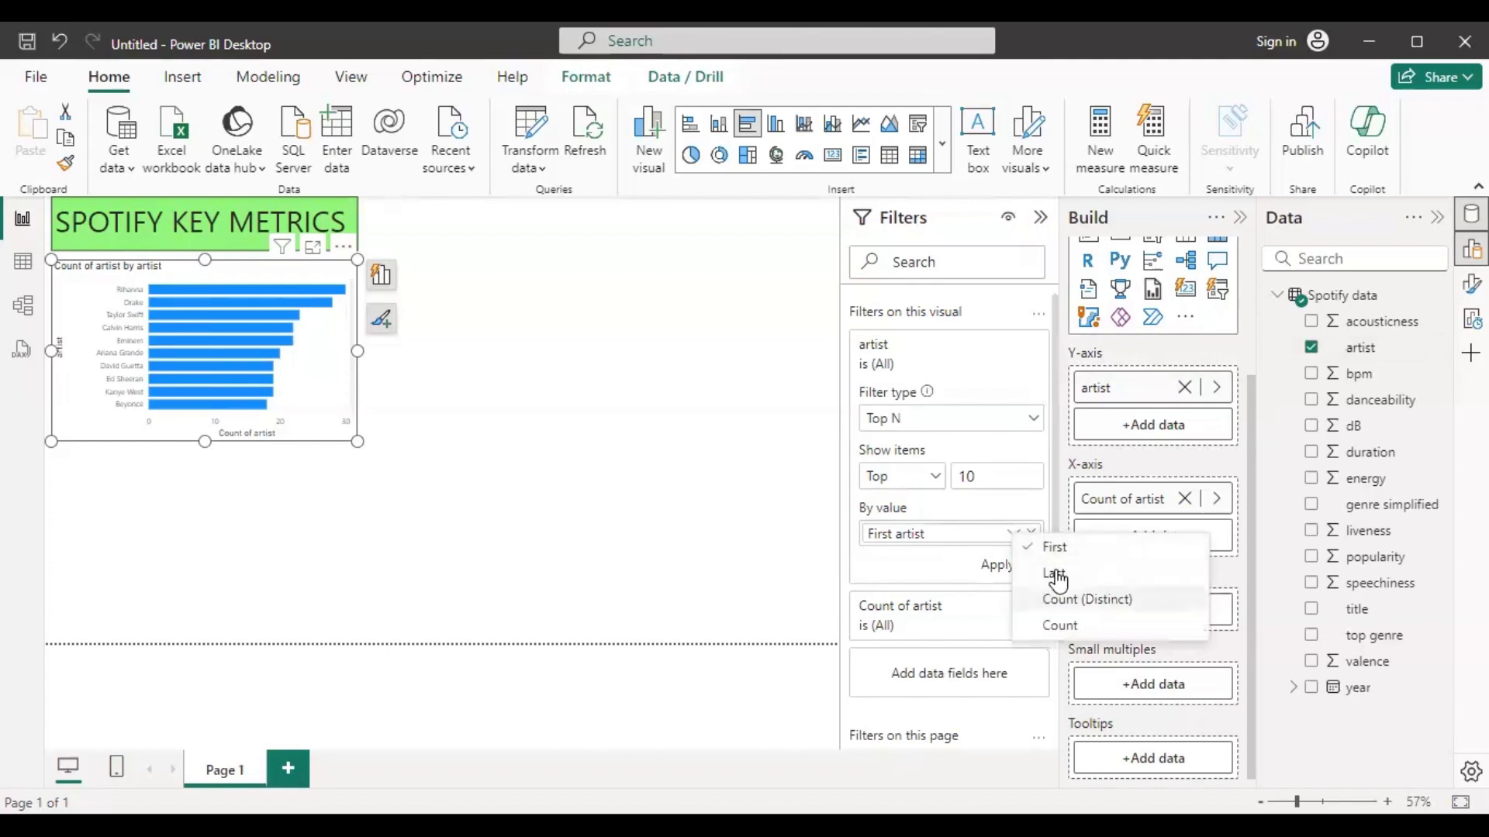
{"action": "left_click", "coordinate": [1060, 625]}
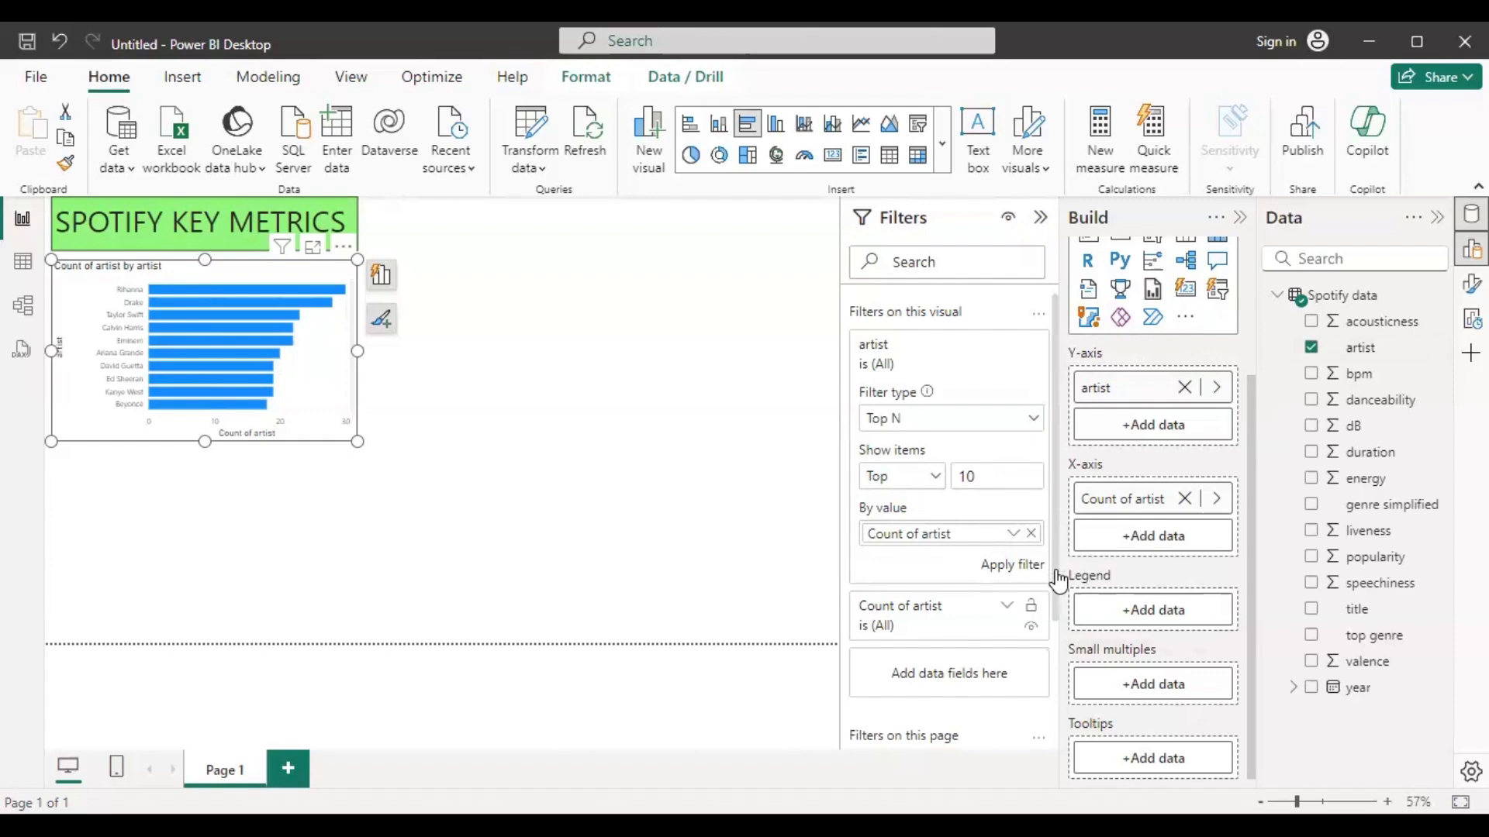
{"action": "left_click", "coordinate": [1026, 582]}
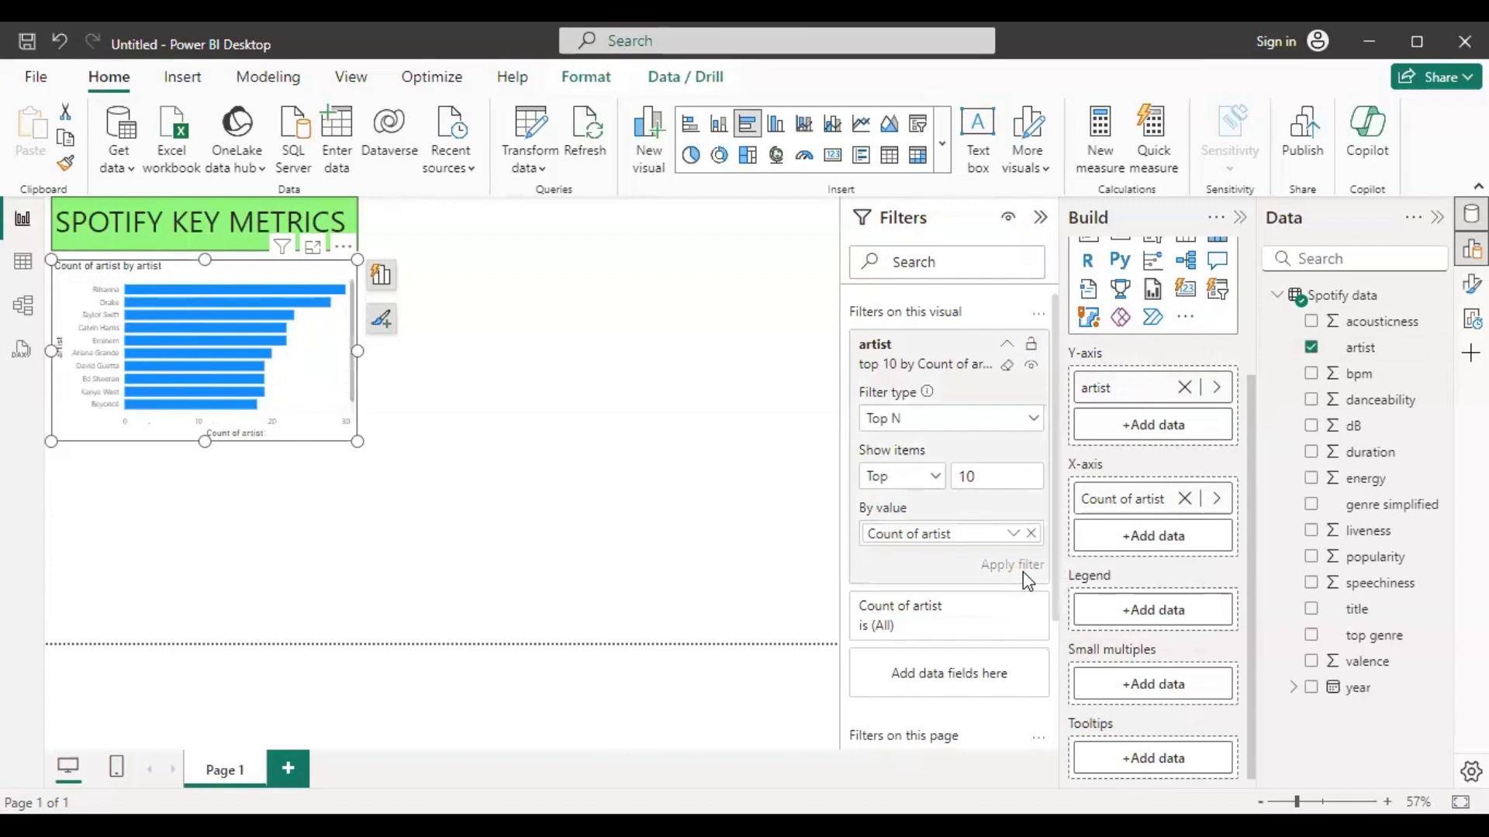
Make more canvas space, place the bar chart flush beneath the title box, and extend its height to about 325 to fit all filtered artists
{"action": "left_click", "coordinate": [1241, 217]}
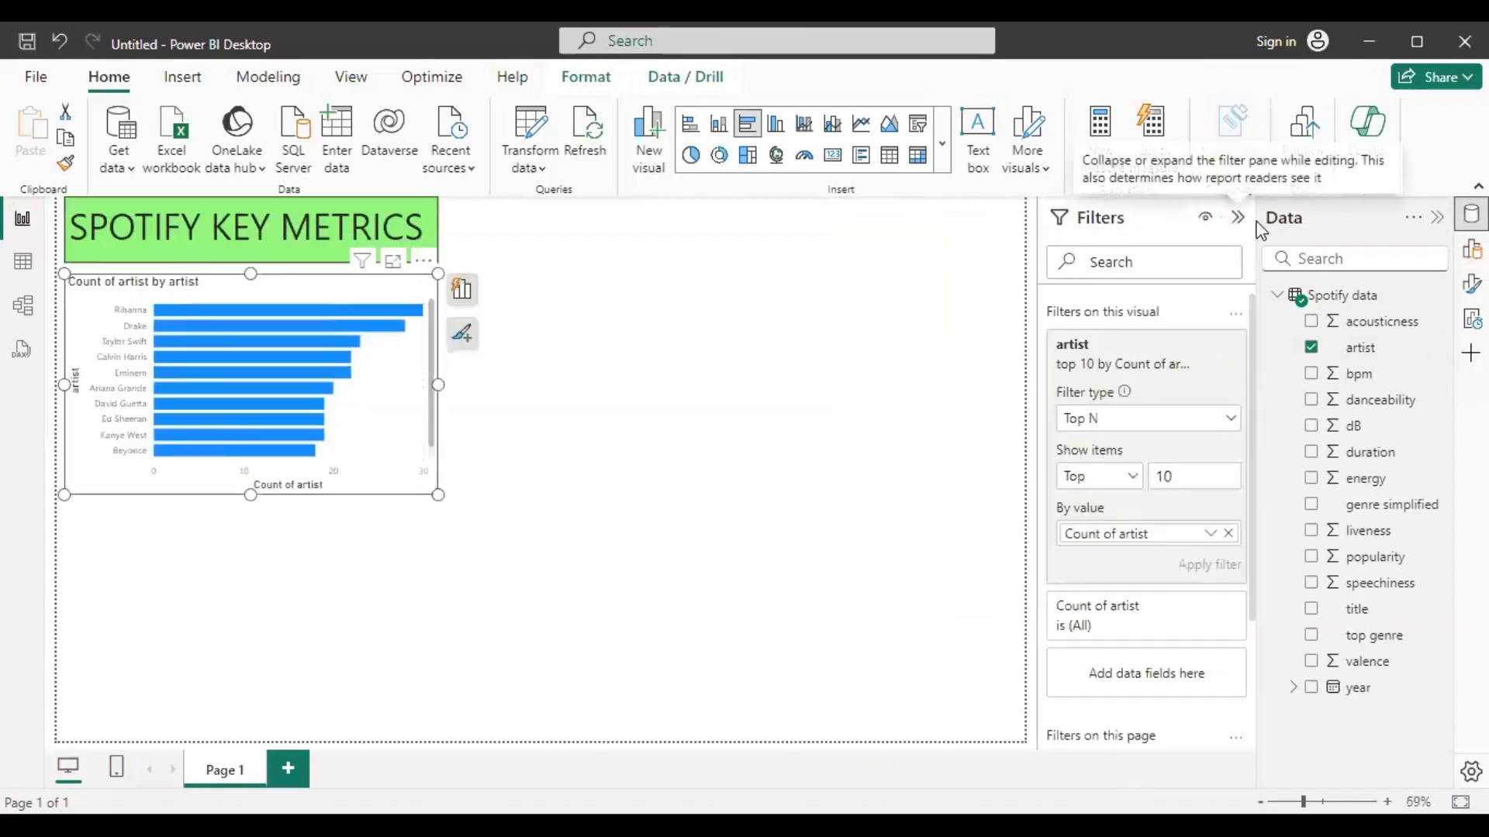
{"action": "left_click", "coordinate": [1238, 217]}
{"action": "left_click_drag", "start_coordinate": [339, 496], "coordinate": [339, 522]}
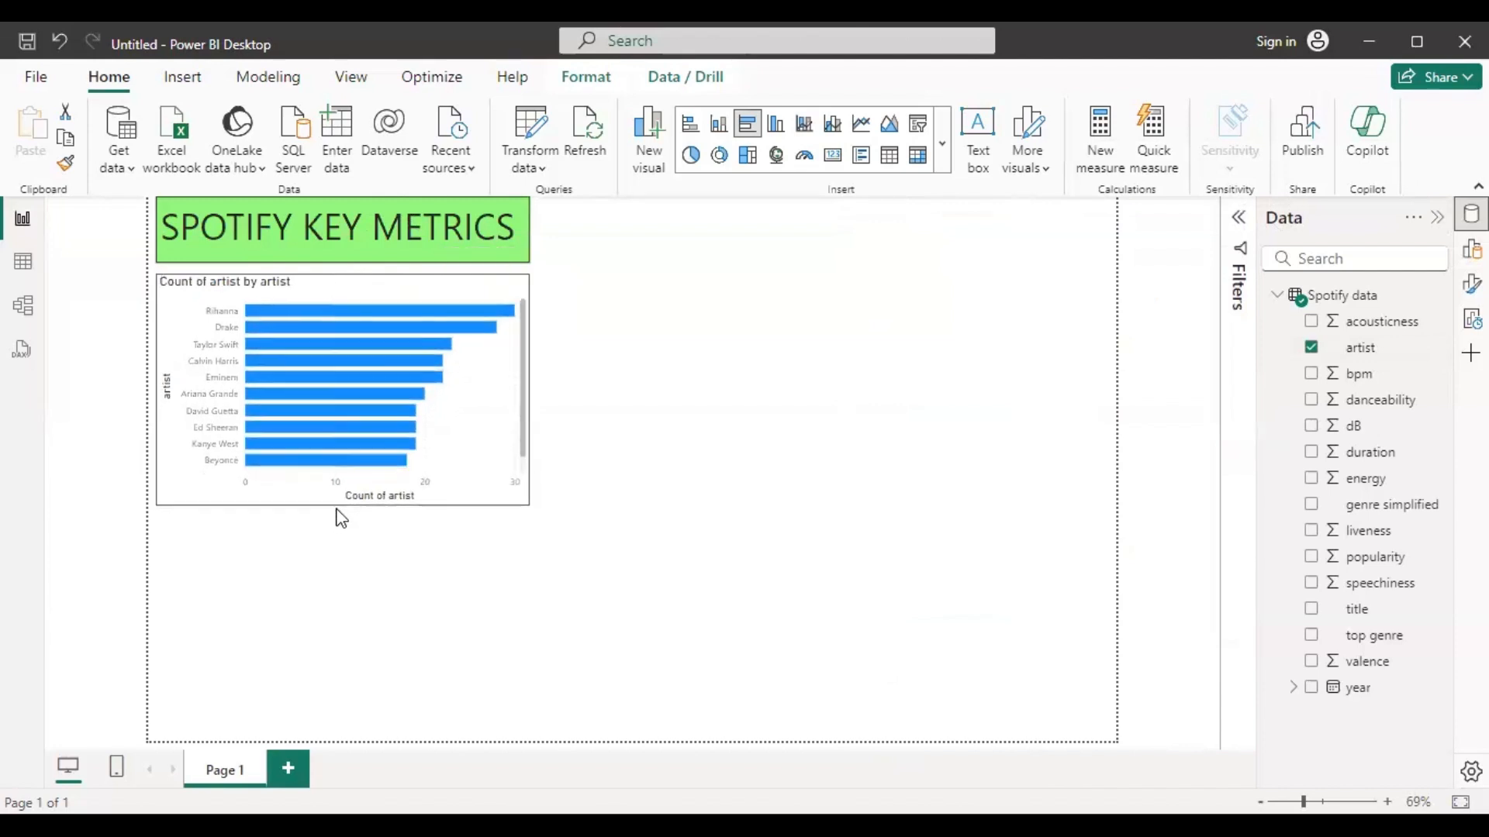
{"action": "mouse_move", "coordinate": [187, 310]}
{"action": "left_mouse_down"}
{"action": "mouse_move", "coordinate": [179, 299]}
{"action": "mouse_move", "coordinate": [194, 310]}
{"action": "left_mouse_up"}
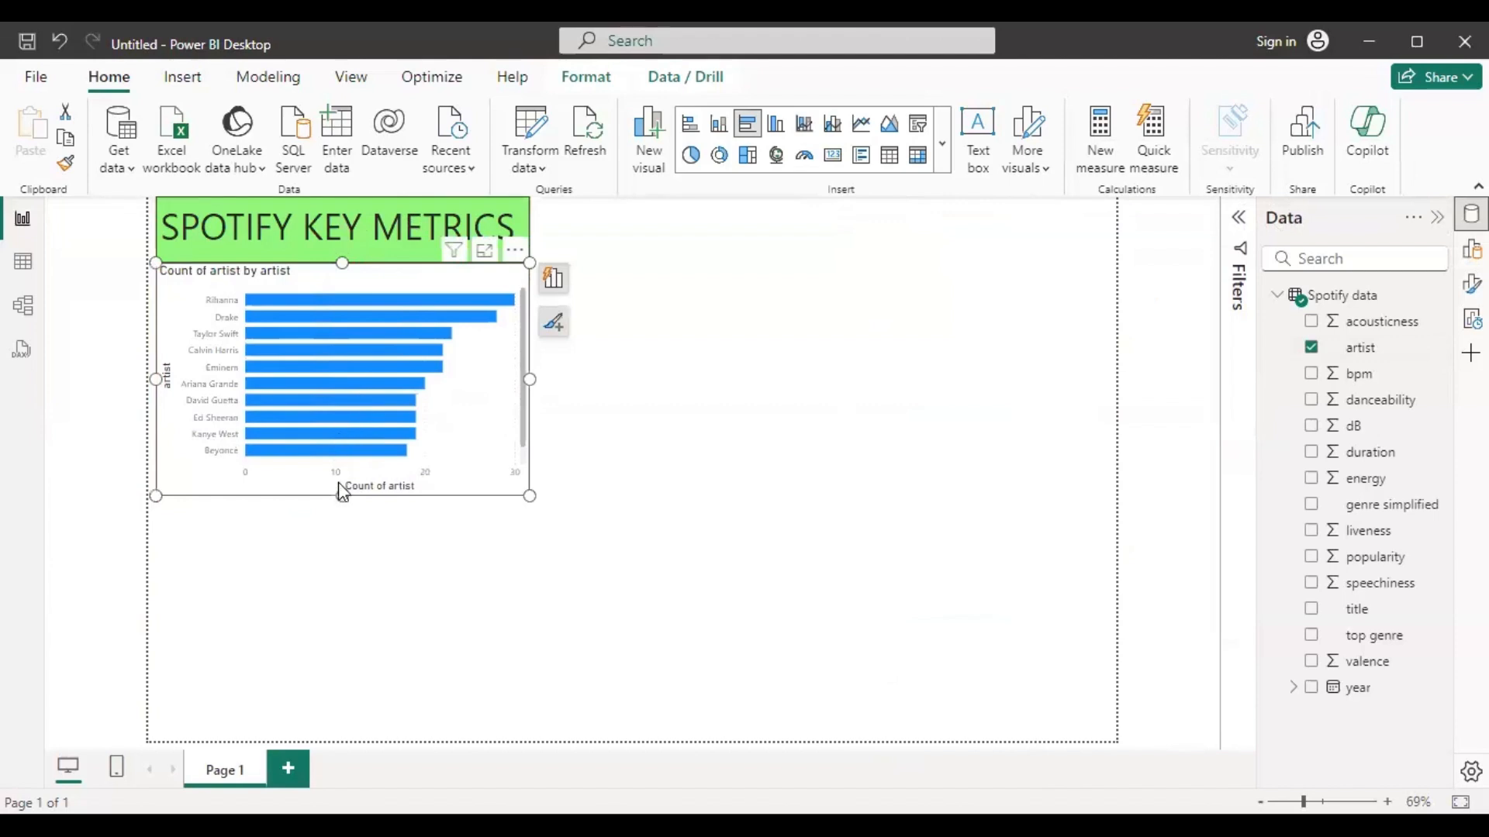
{"action": "left_click_drag", "start_coordinate": [342, 494], "coordinate": [346, 508]}
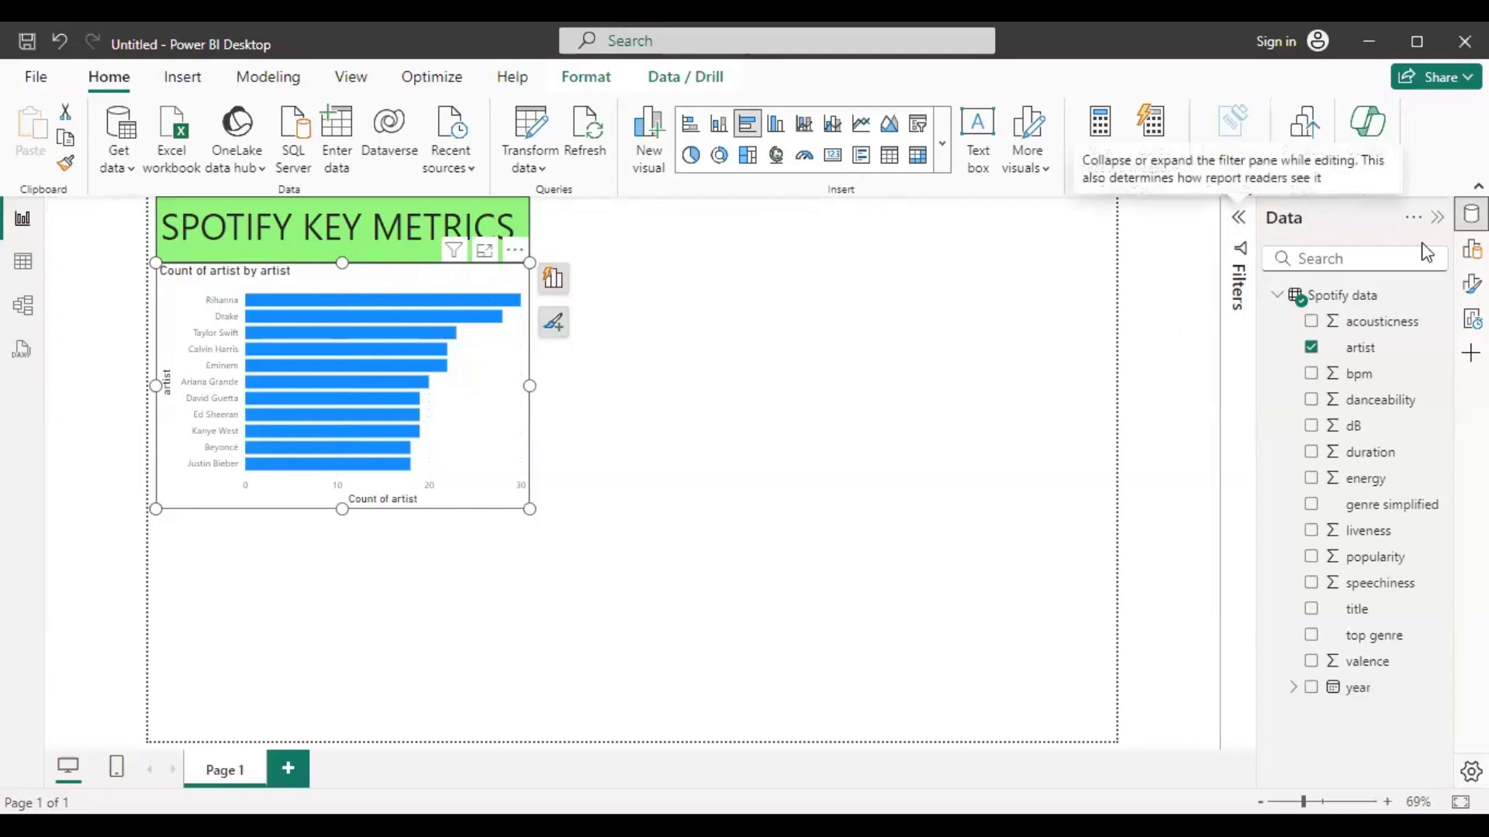
Set the bar chart's background to the recently used light green that matches the title box
{"action": "left_click", "coordinate": [1472, 249]}
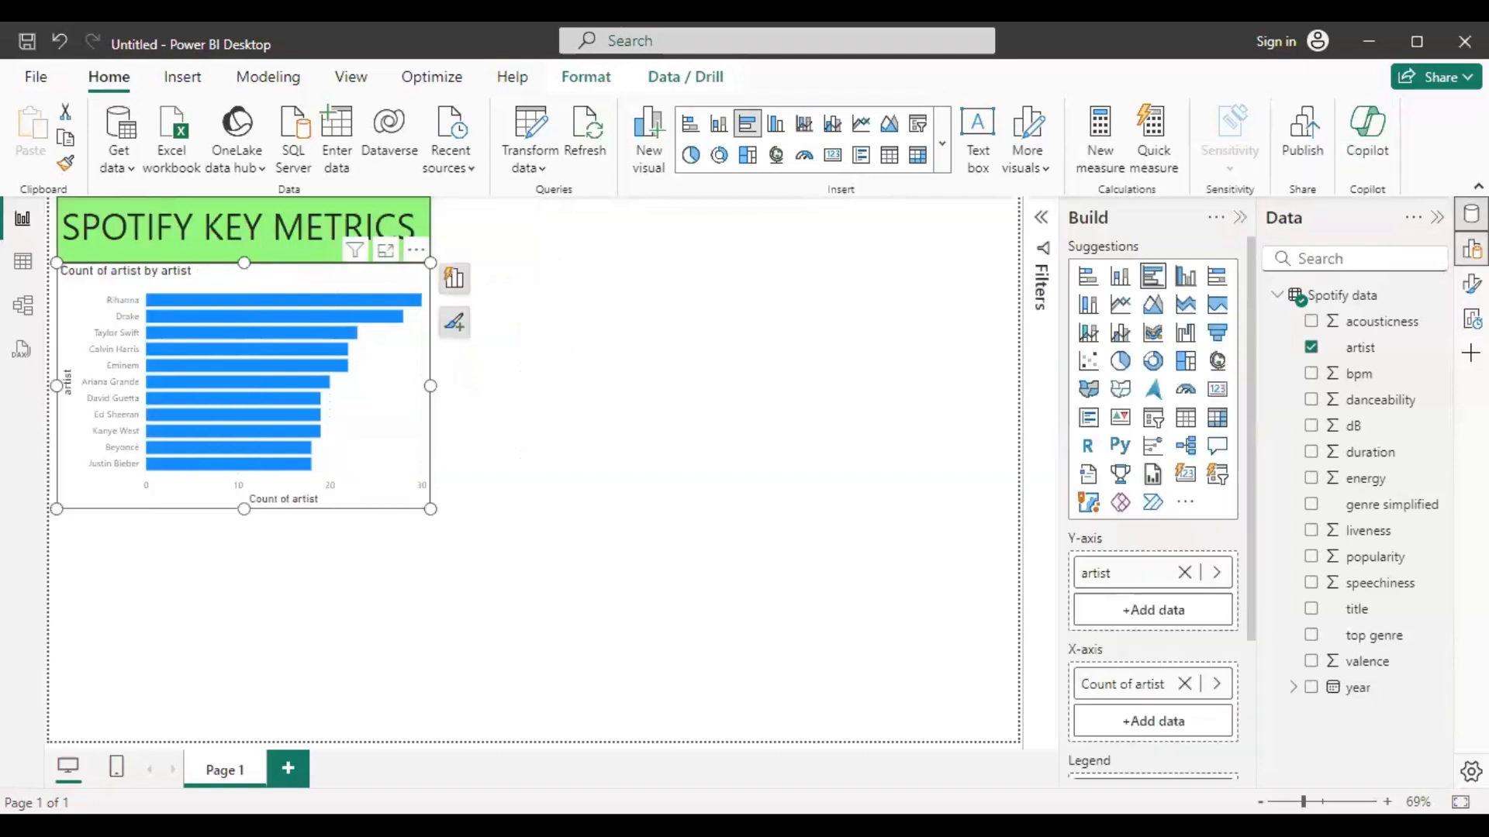
{"action": "left_click", "coordinate": [1471, 284]}
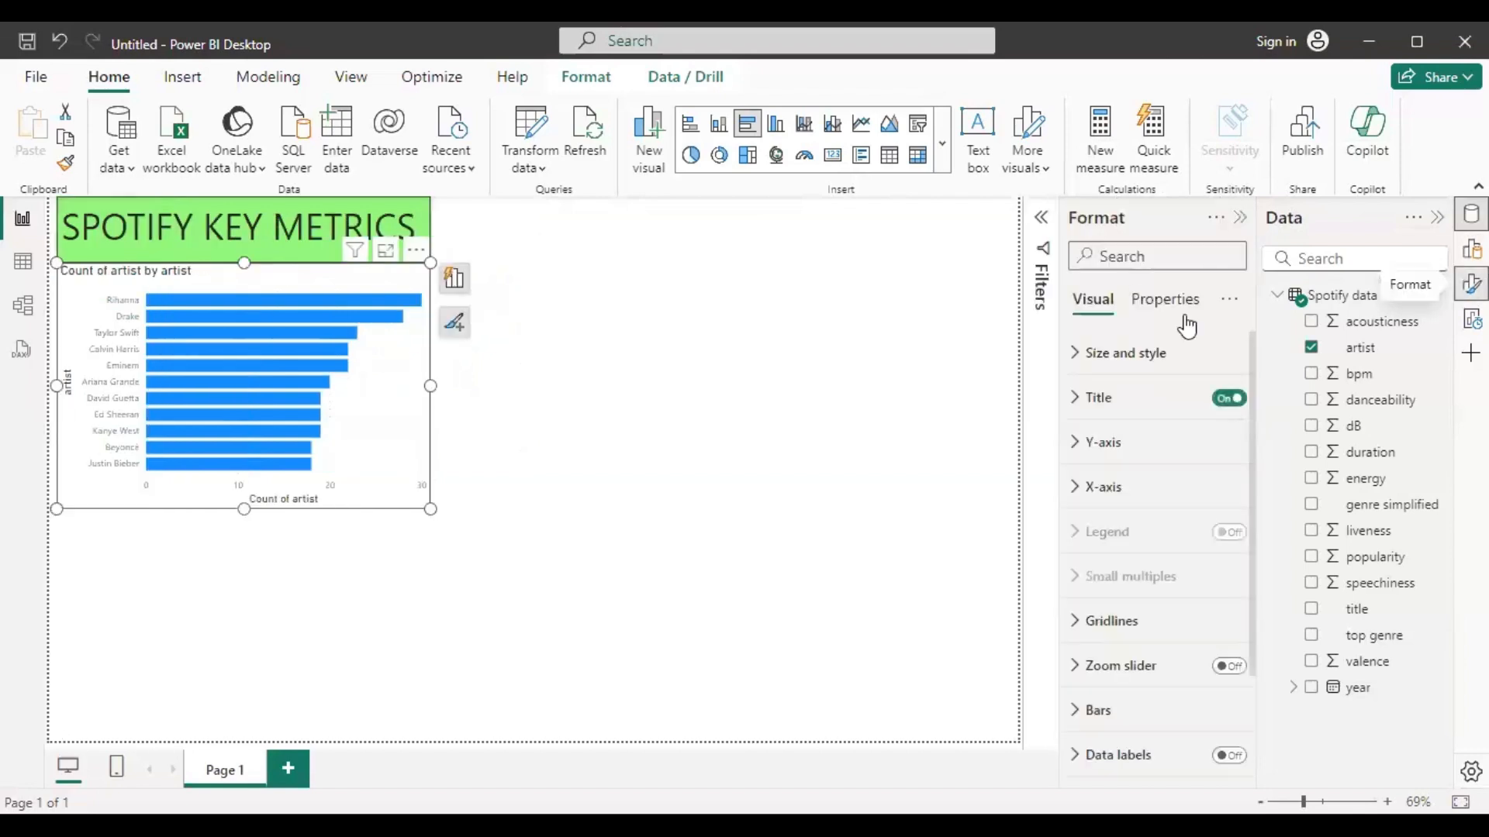
{"action": "left_click", "coordinate": [1116, 352]}
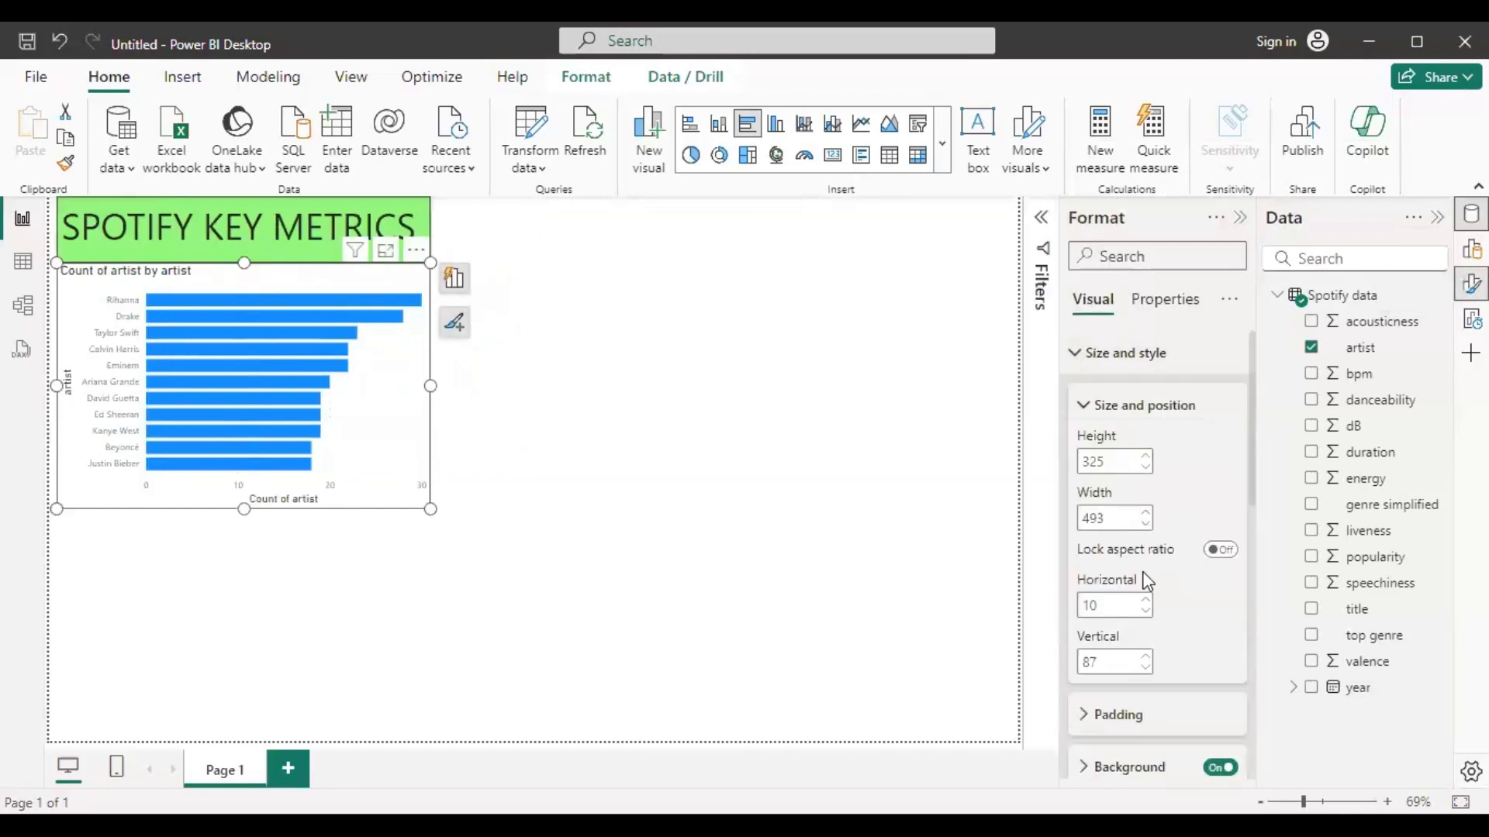
{"action": "scroll", "coordinate": [1143, 582], "scroll_direction": "down", "scroll_amount": 2}
{"action": "scroll", "coordinate": [1143, 577], "scroll_direction": "down", "scroll_amount": 3}
{"action": "scroll", "coordinate": [1123, 490], "scroll_direction": "up", "scroll_amount": 1}
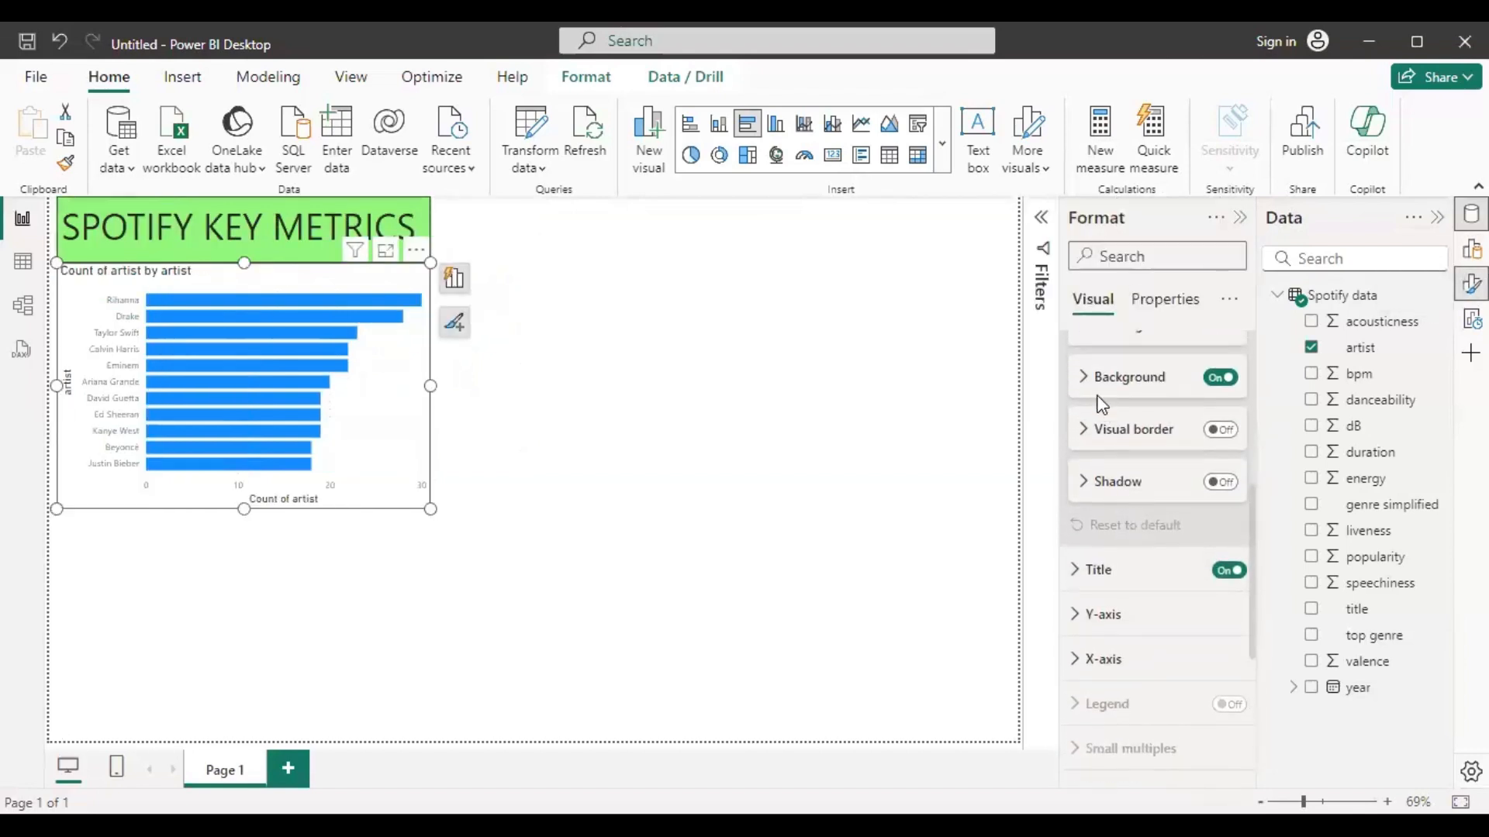
{"action": "left_click", "coordinate": [1086, 380]}
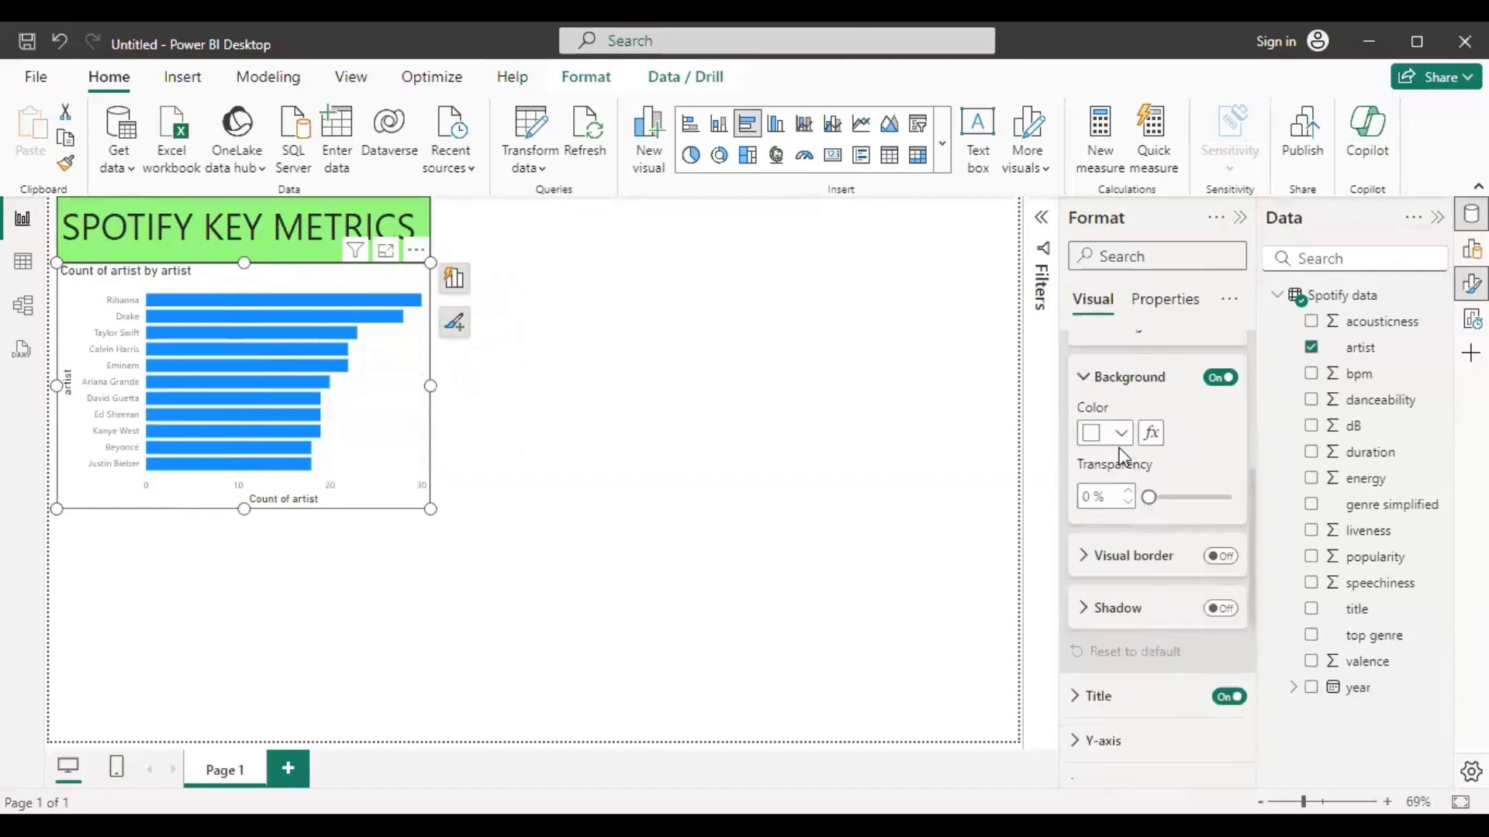
{"action": "left_click", "coordinate": [1120, 433]}
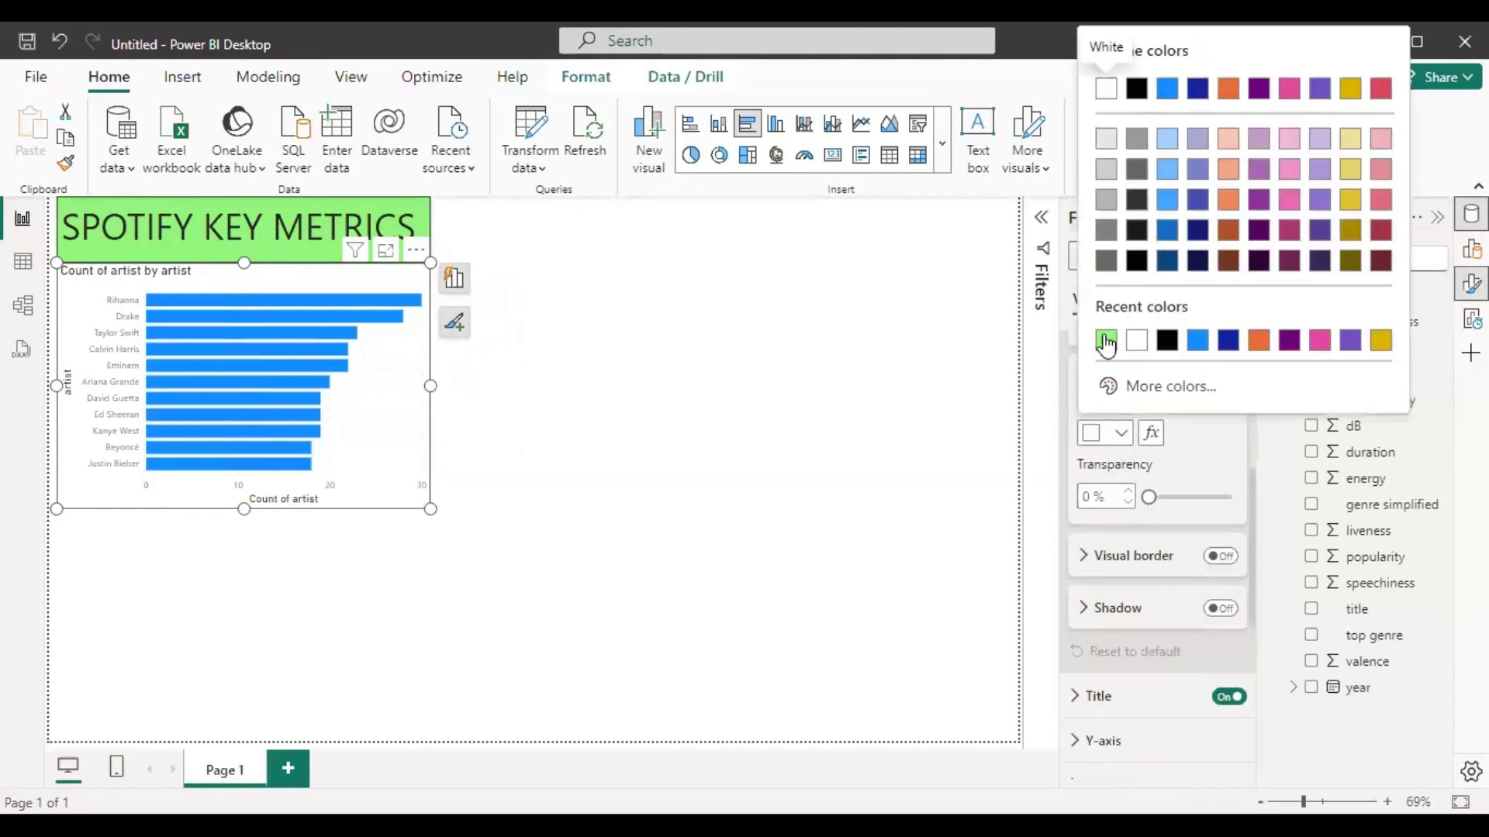
{"action": "left_click", "coordinate": [1106, 340]}
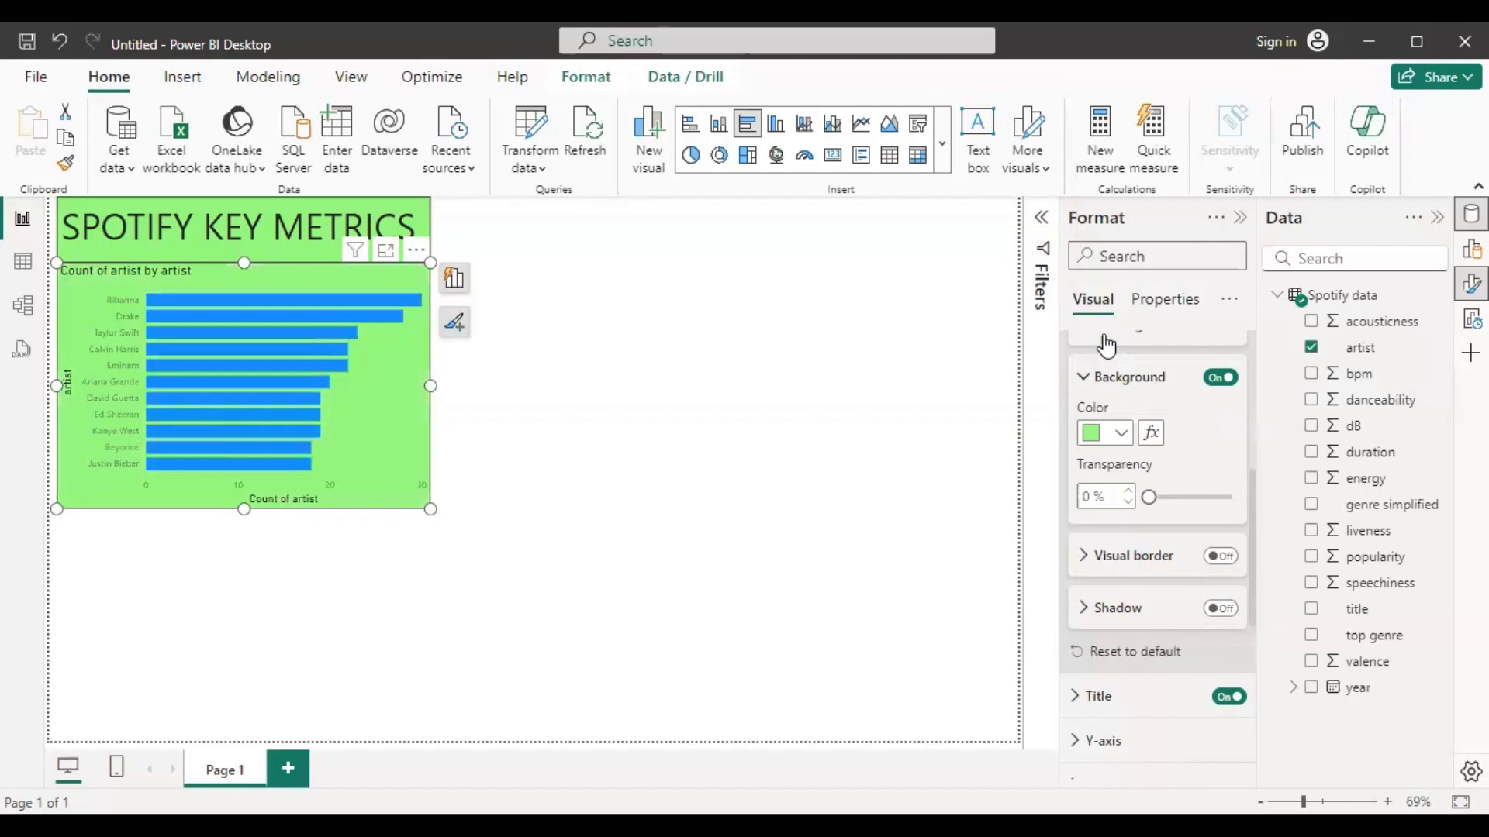
Examine the bar chart's size and style options, including size and position and the background color choices
{"action": "scroll", "coordinate": [1120, 383], "scroll_direction": "down", "scroll_amount": 5}
{"action": "scroll", "coordinate": [1120, 384], "scroll_direction": "up", "scroll_amount": 8}
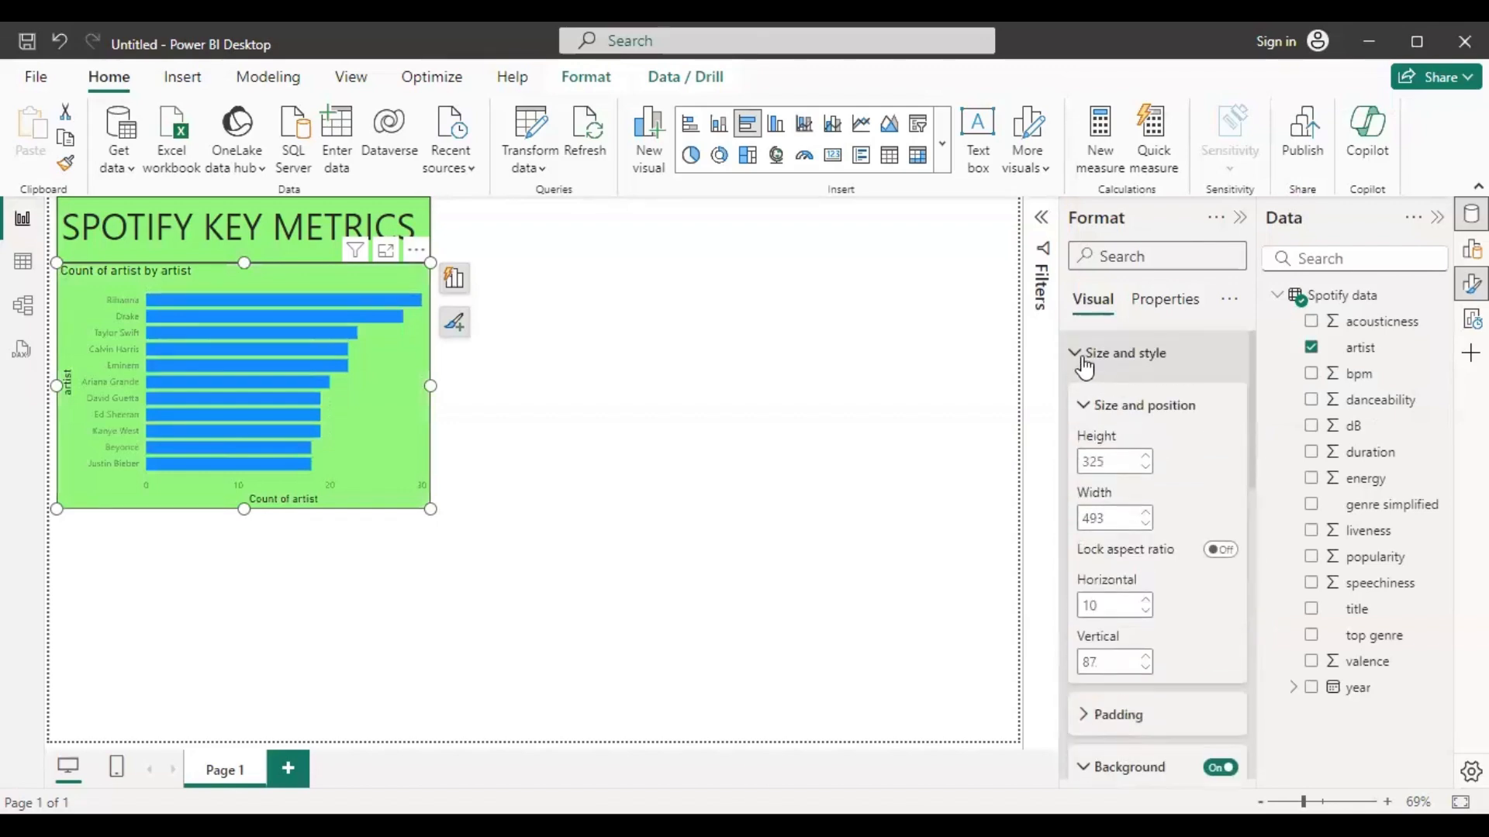
{"action": "left_click", "coordinate": [1084, 357]}
{"action": "left_click", "coordinate": [1084, 357]}
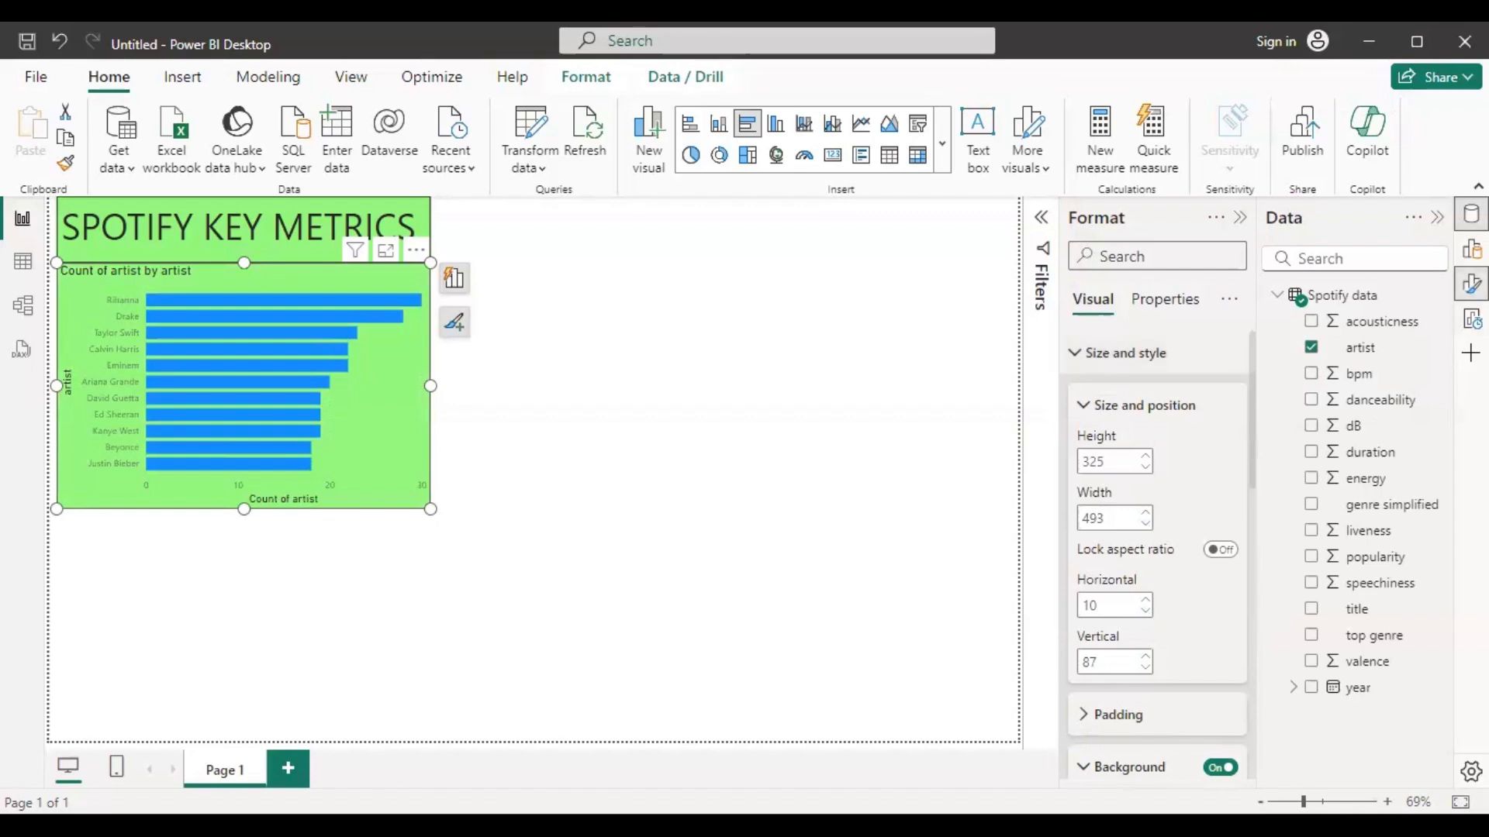
{"action": "left_click", "coordinate": [1078, 353]}
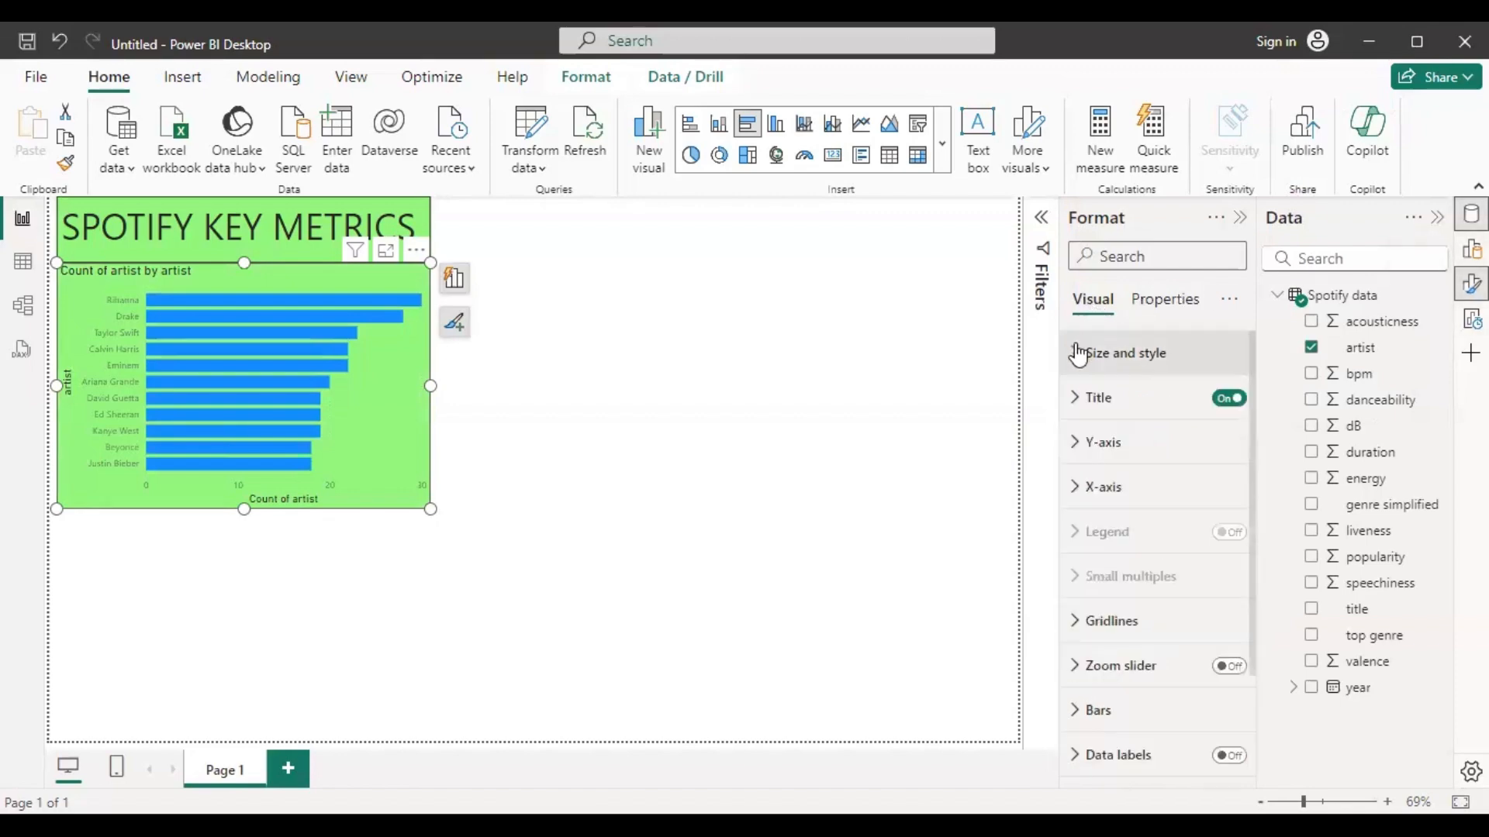
{"action": "left_click", "coordinate": [1078, 354]}
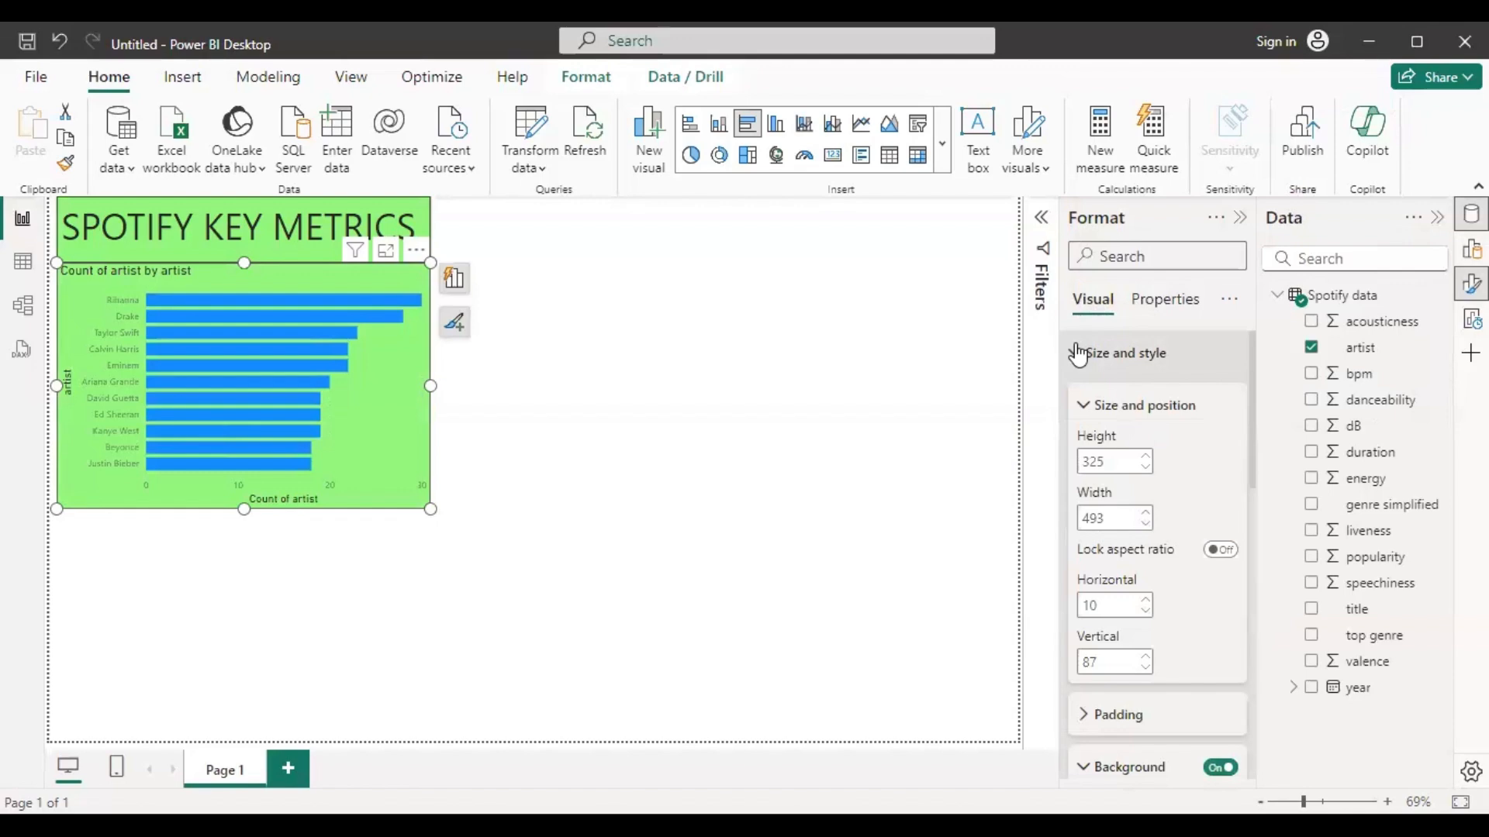
{"action": "left_click", "coordinate": [1080, 406]}
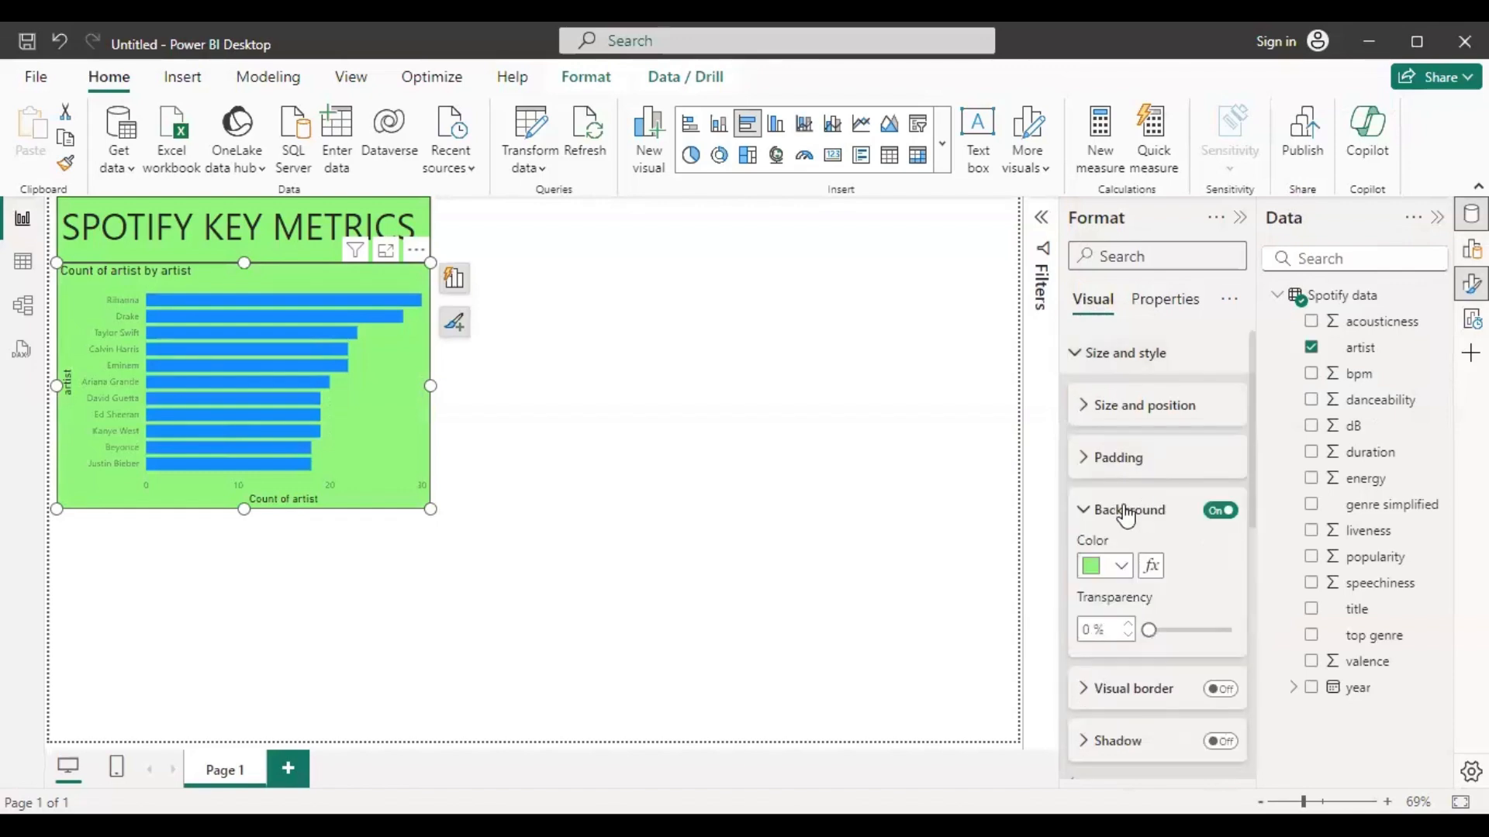
{"action": "left_click", "coordinate": [1085, 512]}
{"action": "left_click", "coordinate": [1084, 512]}
{"action": "left_click", "coordinate": [1121, 574]}
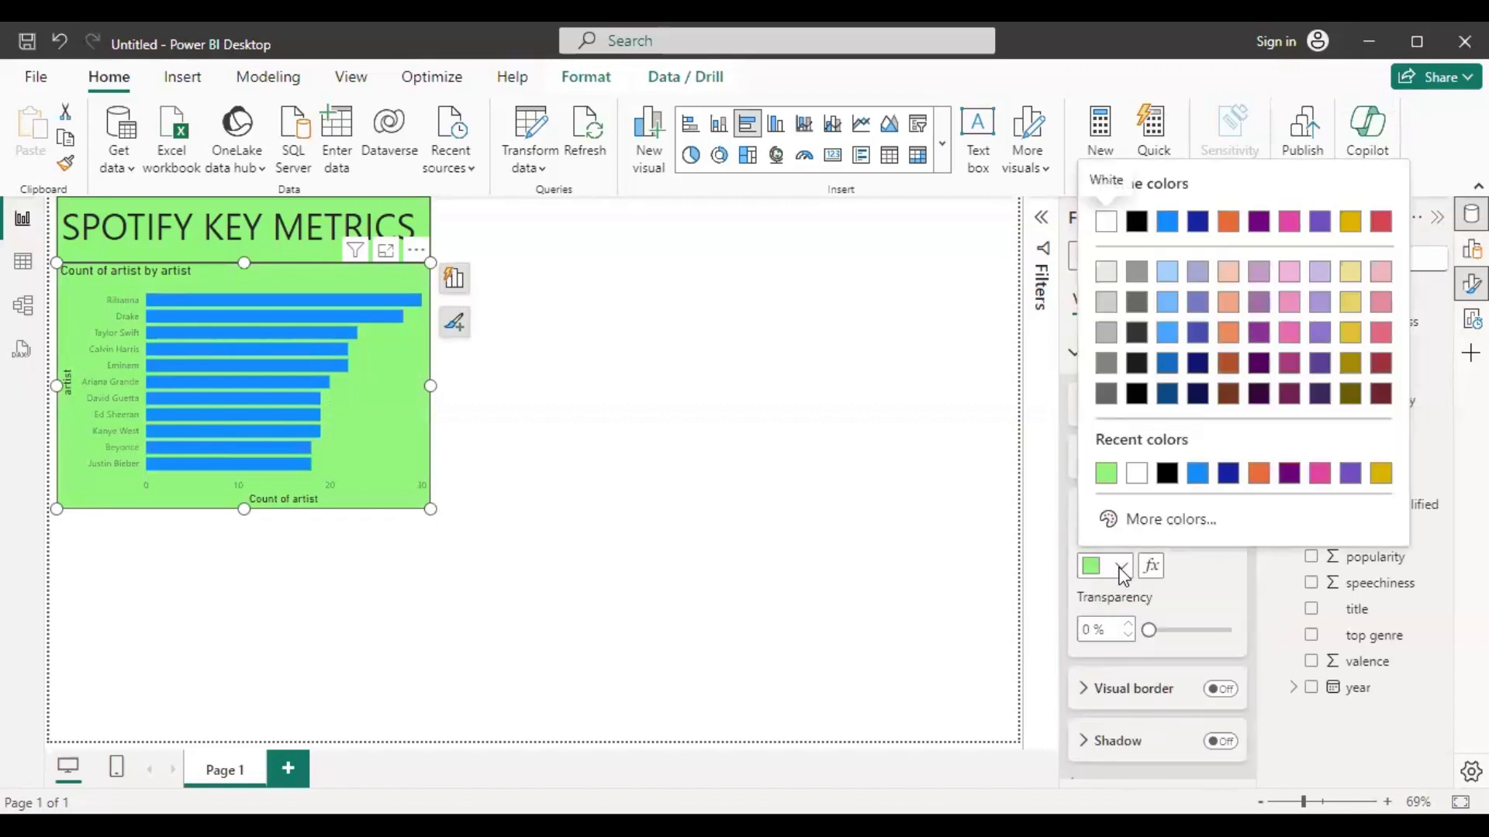
{"action": "left_click", "coordinate": [1121, 574]}
{"action": "left_click", "coordinate": [1081, 354]}
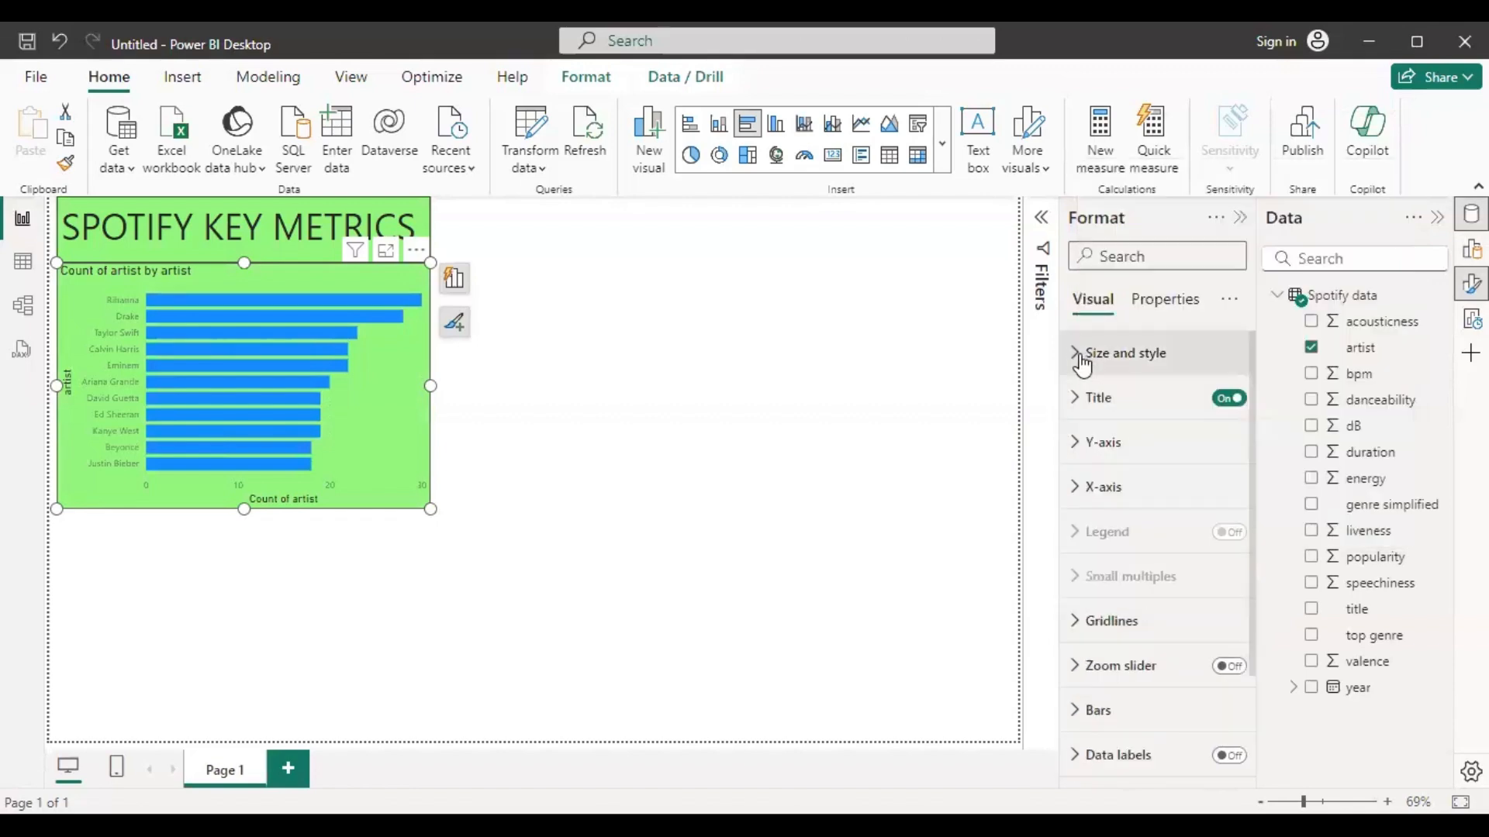
Set the color of all bars in the artist chart to black
{"action": "scroll", "coordinate": [1115, 543], "scroll_direction": "down", "scroll_amount": 3}
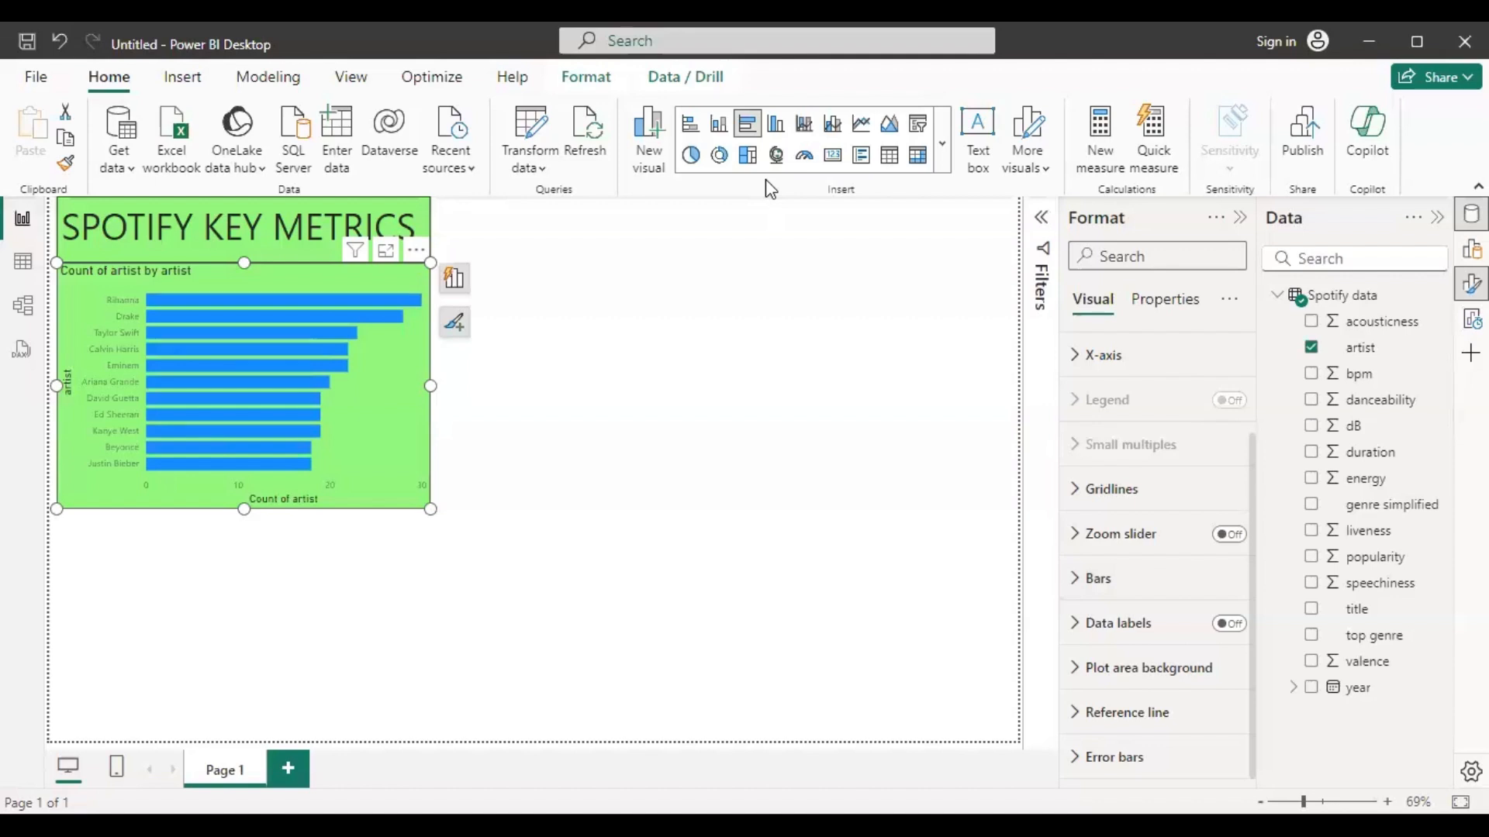
{"action": "left_click", "coordinate": [1079, 579]}
{"action": "scroll", "coordinate": [1078, 581], "scroll_direction": "down", "scroll_amount": 5}
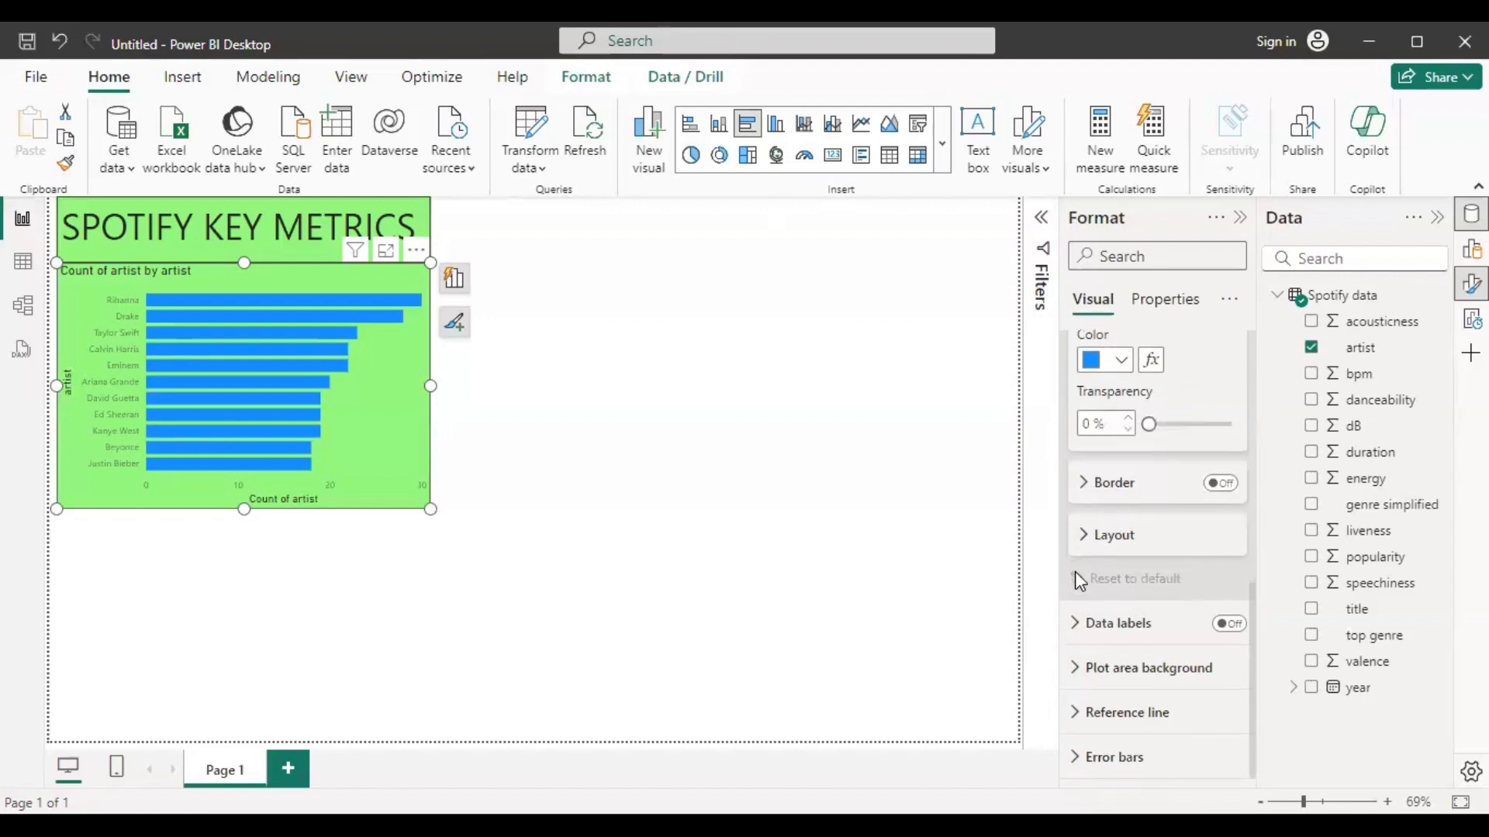
{"action": "scroll", "coordinate": [1079, 580], "scroll_direction": "up", "scroll_amount": 3}
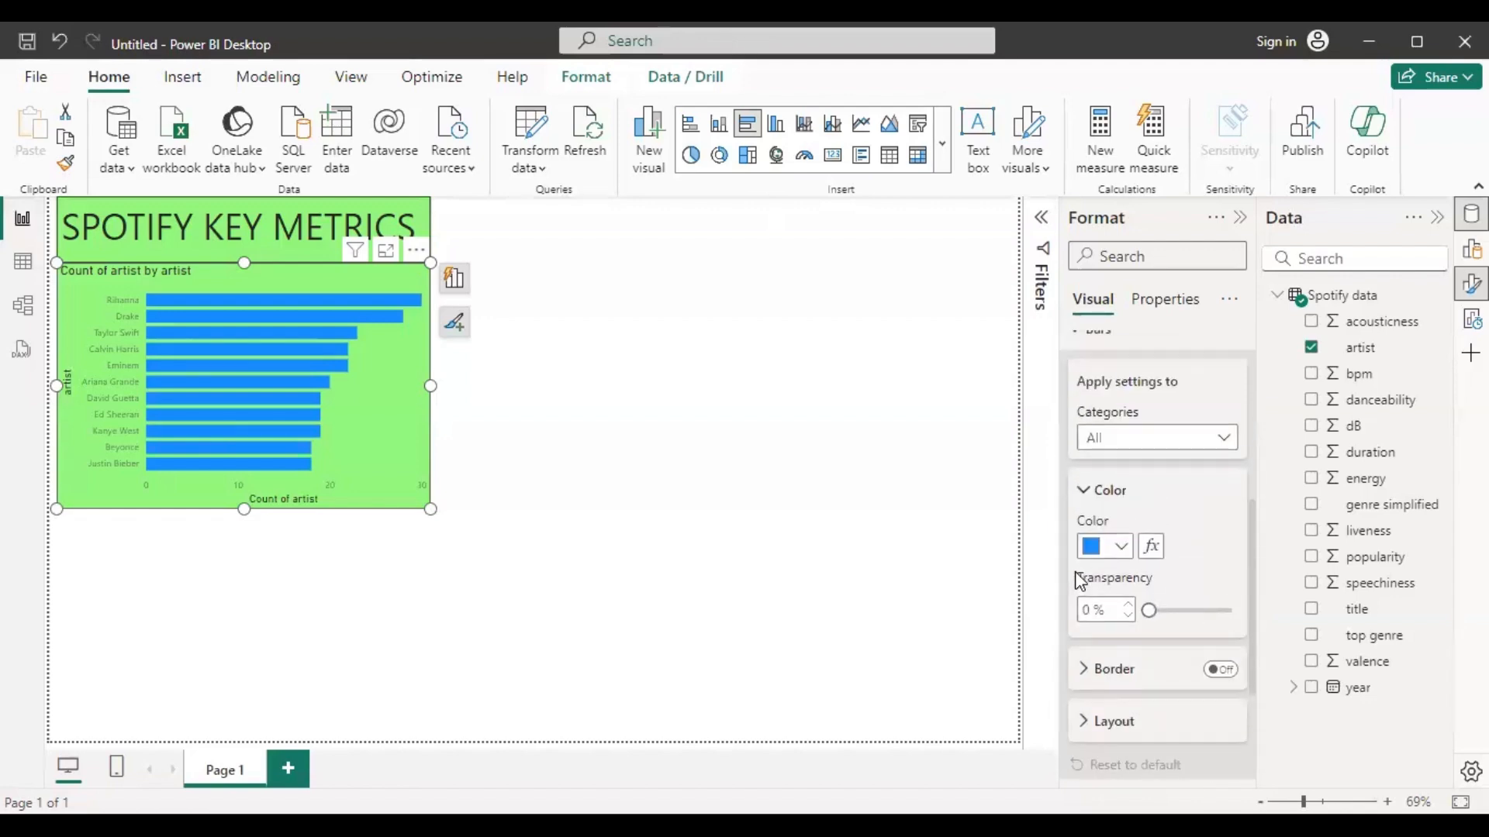
{"action": "left_click", "coordinate": [1121, 546]}
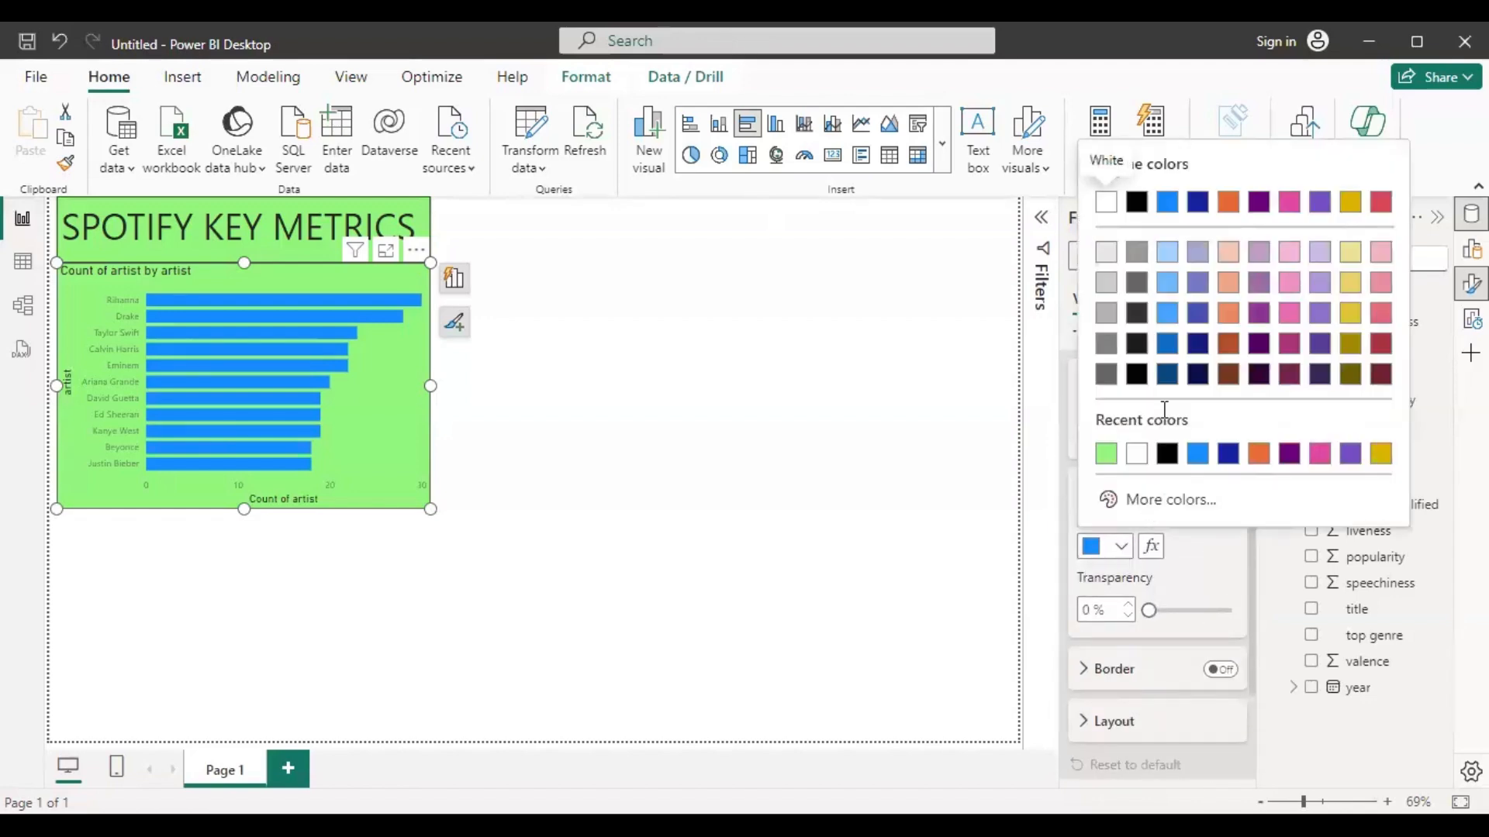
{"action": "left_click", "coordinate": [1138, 205]}
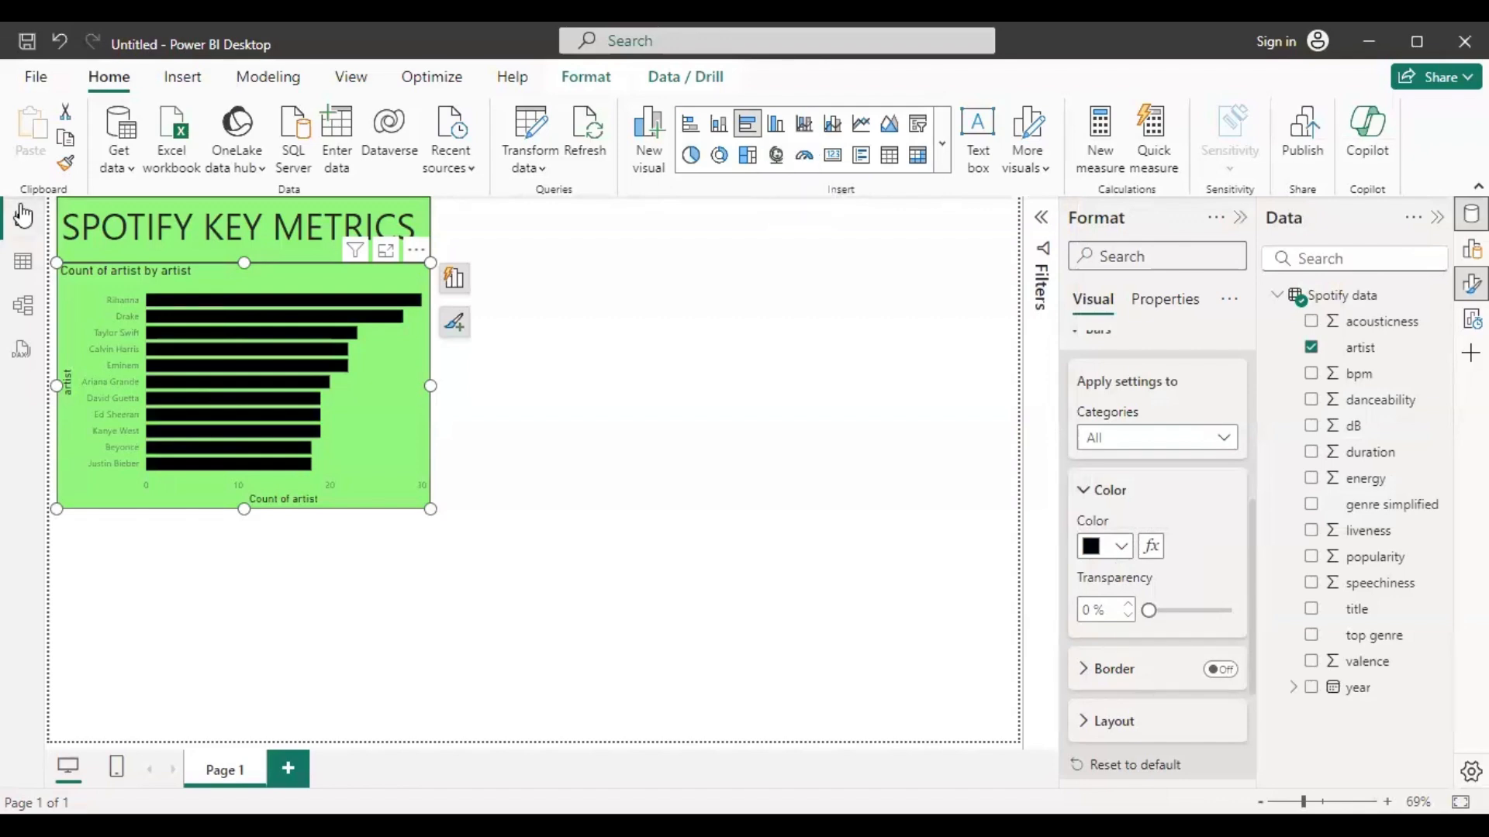
Change the bar chart's title to "Top 10 Most Streamed Artists"
{"action": "double_click", "coordinate": [136, 277]}
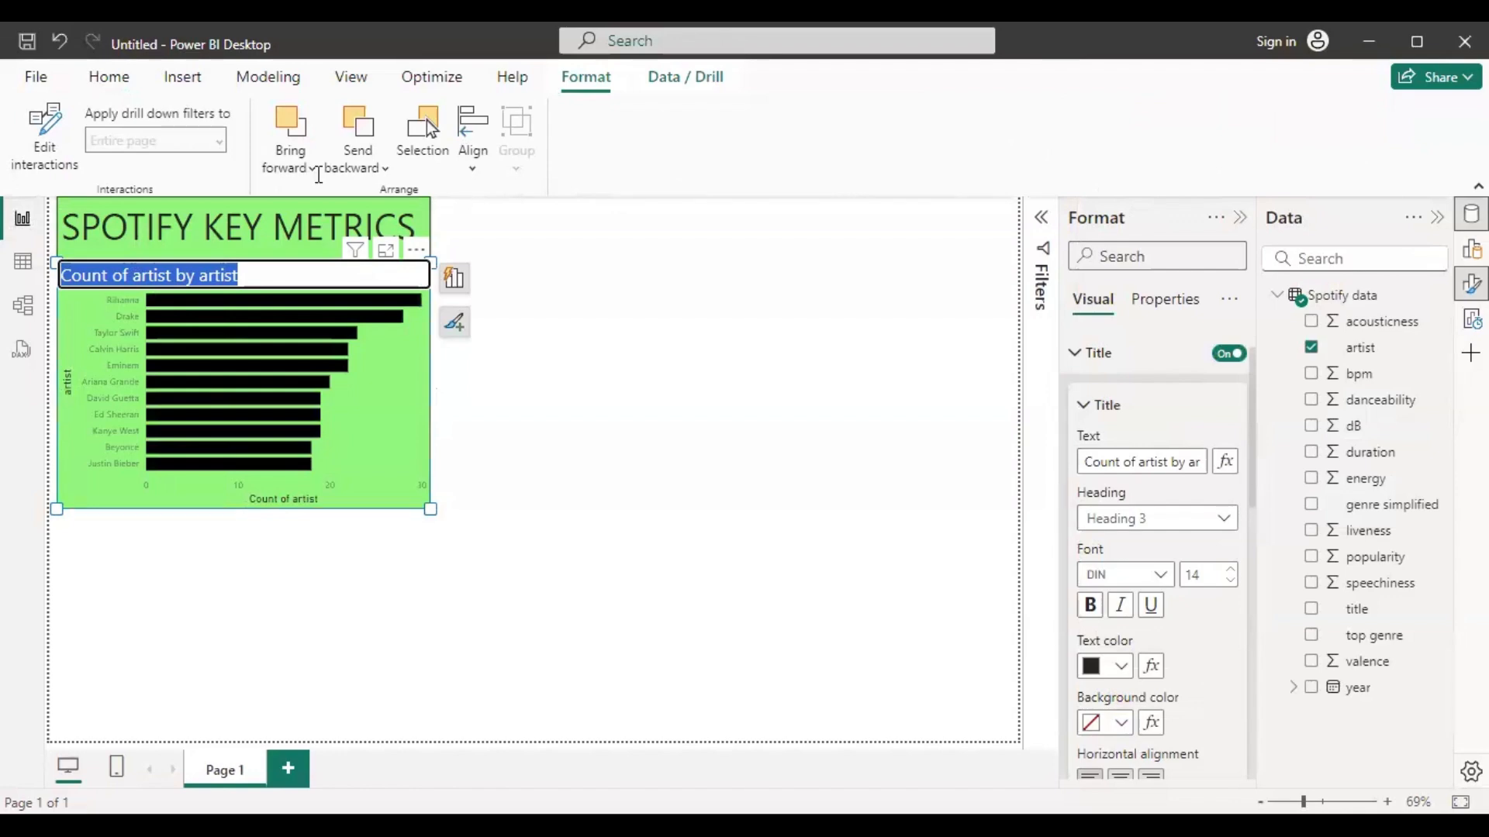
{"action": "type", "text": "Most Strem"}
{"action": "key", "text": "BackSpace"}
{"action": "type", "text": "ame"}
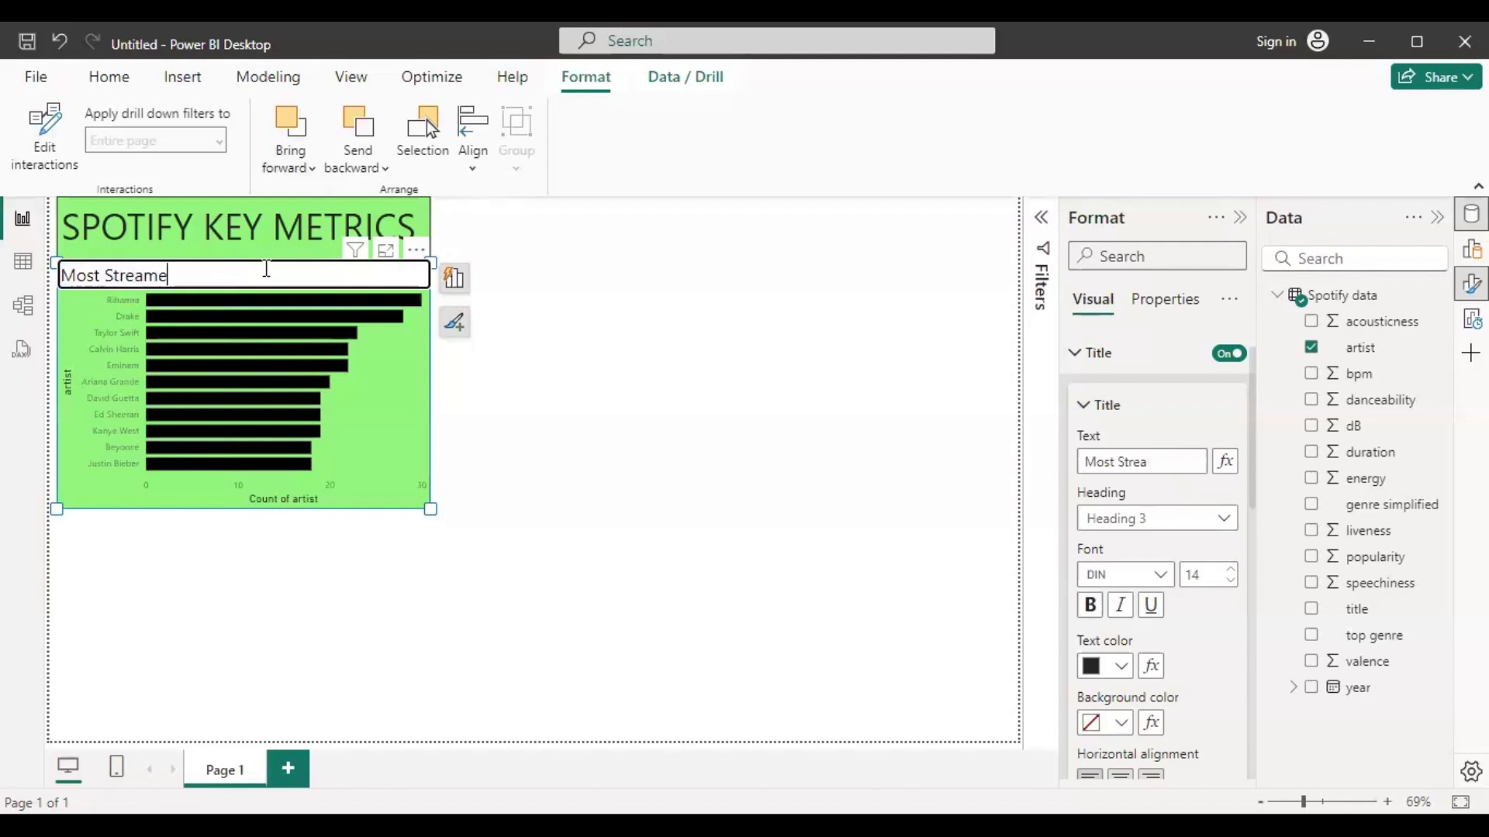
{"action": "type", "text": "d Artists"}
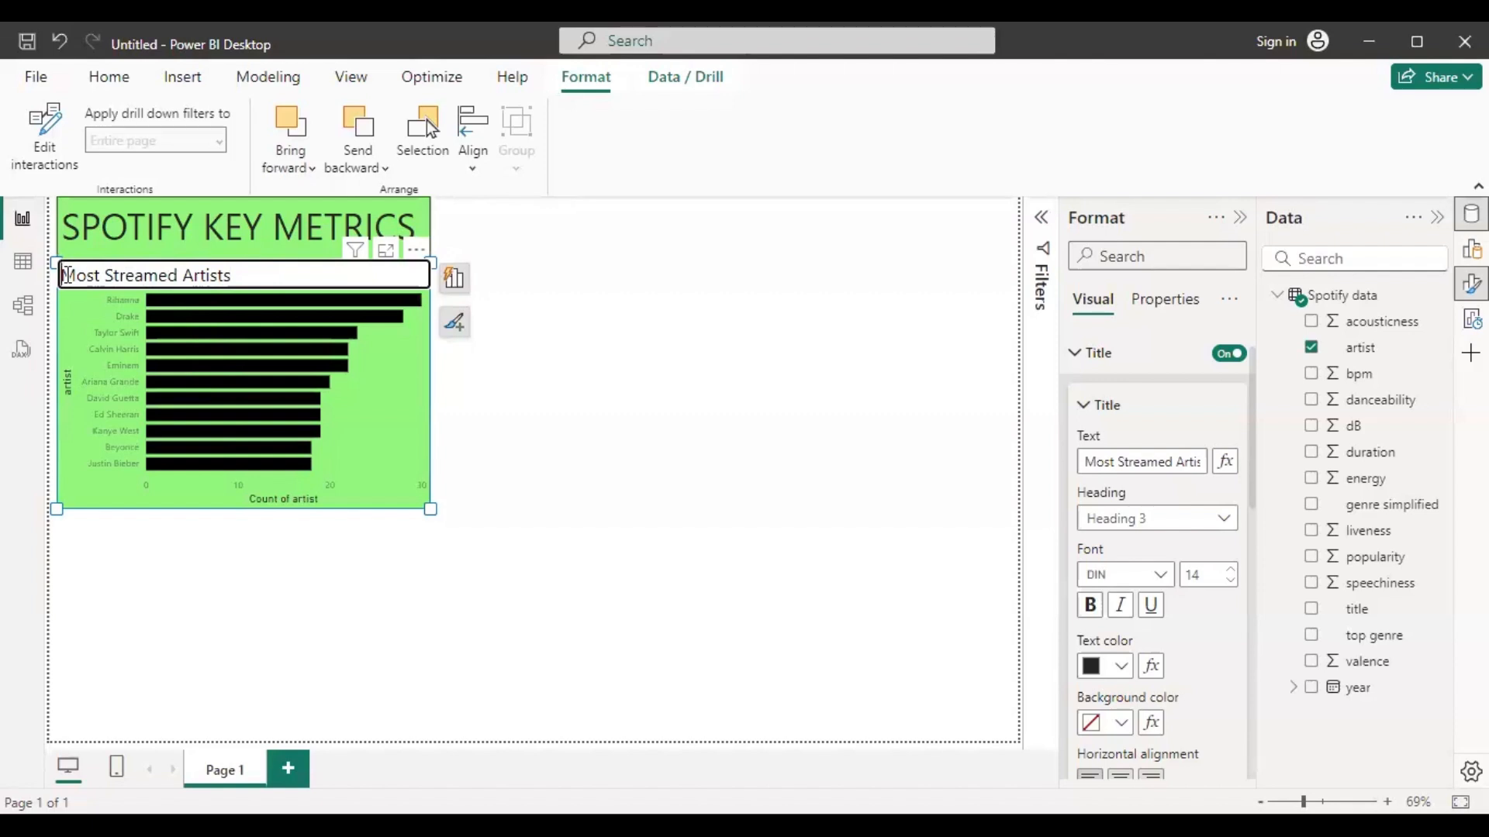
{"action": "type", "text": "Top 10"}
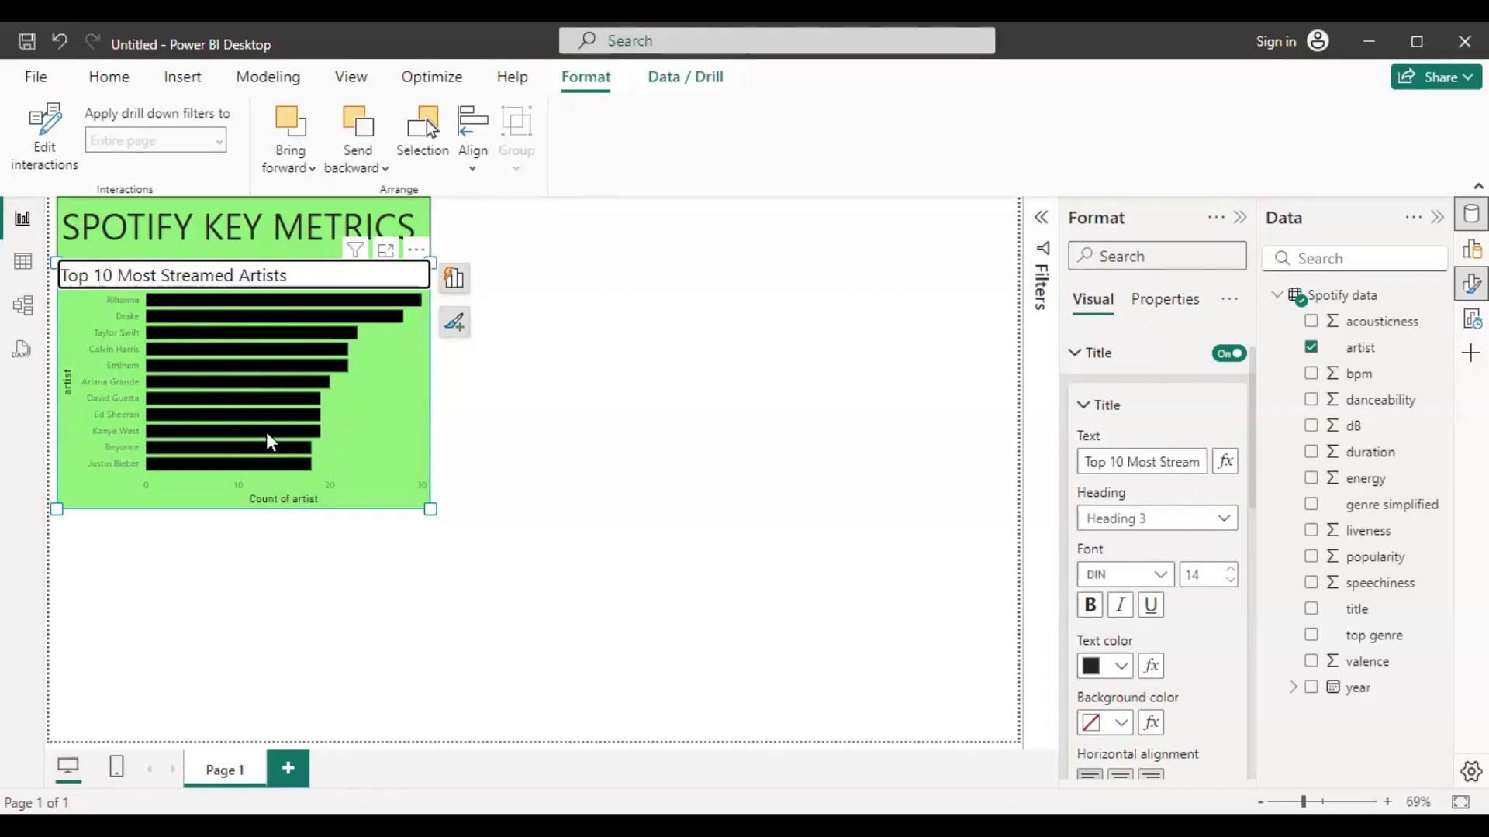
{"action": "left_click", "coordinate": [306, 397]}
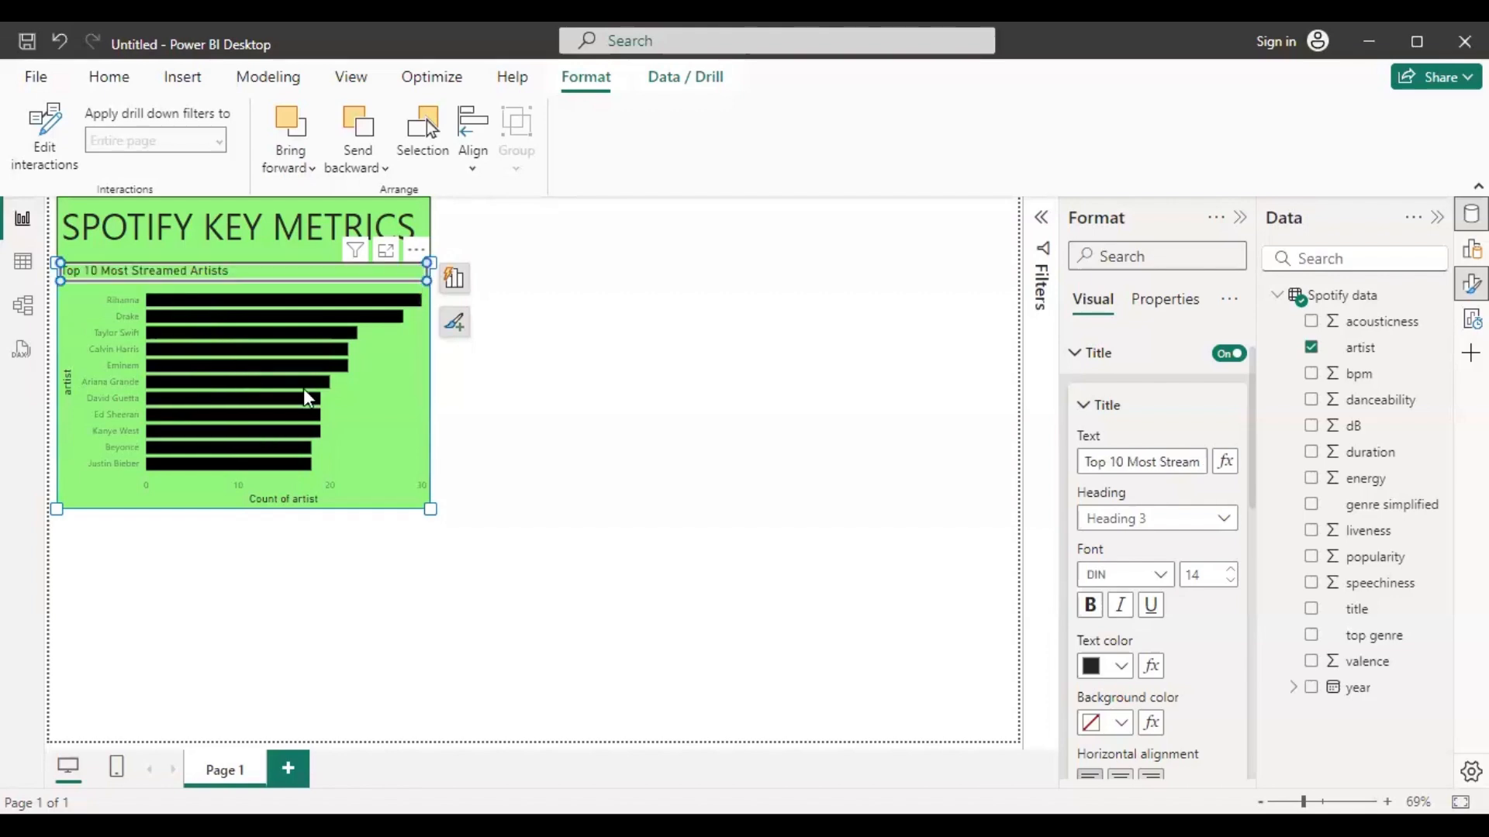
Make the bar chart's title "Top 10 Most Streamed Artists" bold
{"action": "double_click", "coordinate": [249, 275]}
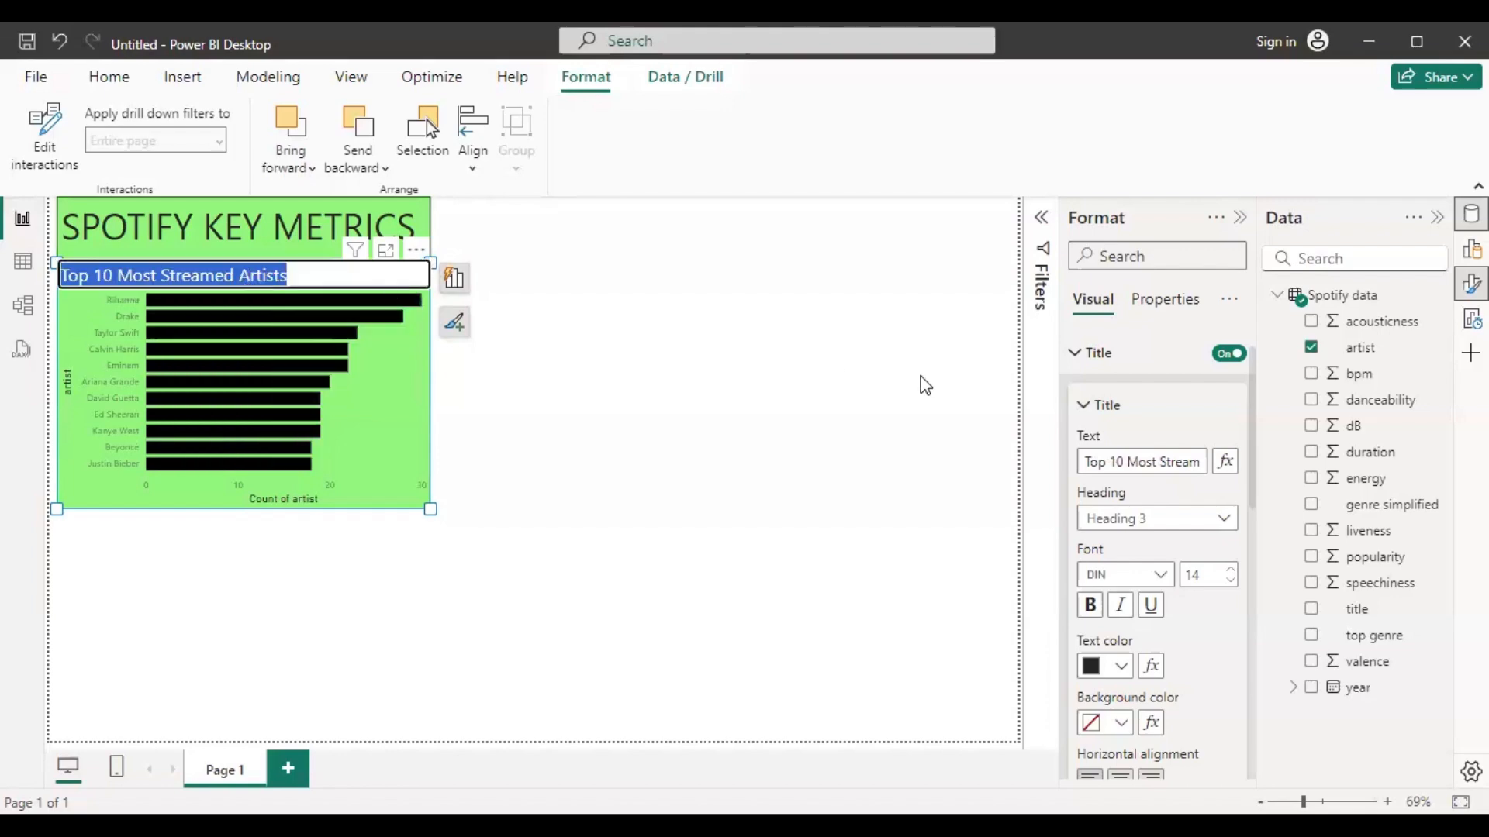
{"action": "left_click", "coordinate": [1076, 371]}
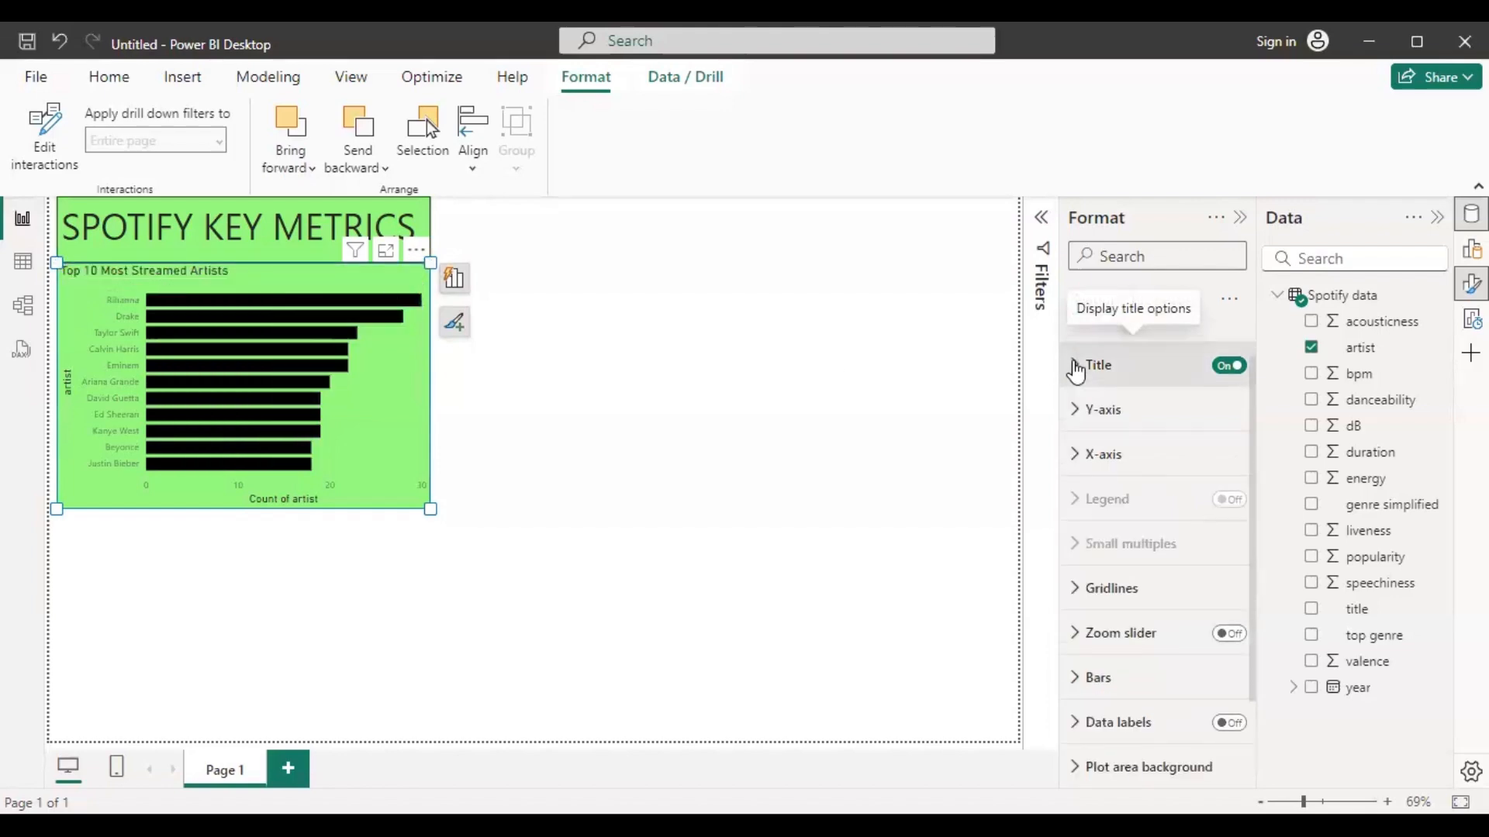
{"action": "scroll", "coordinate": [1075, 370], "scroll_direction": "up", "scroll_amount": 1}
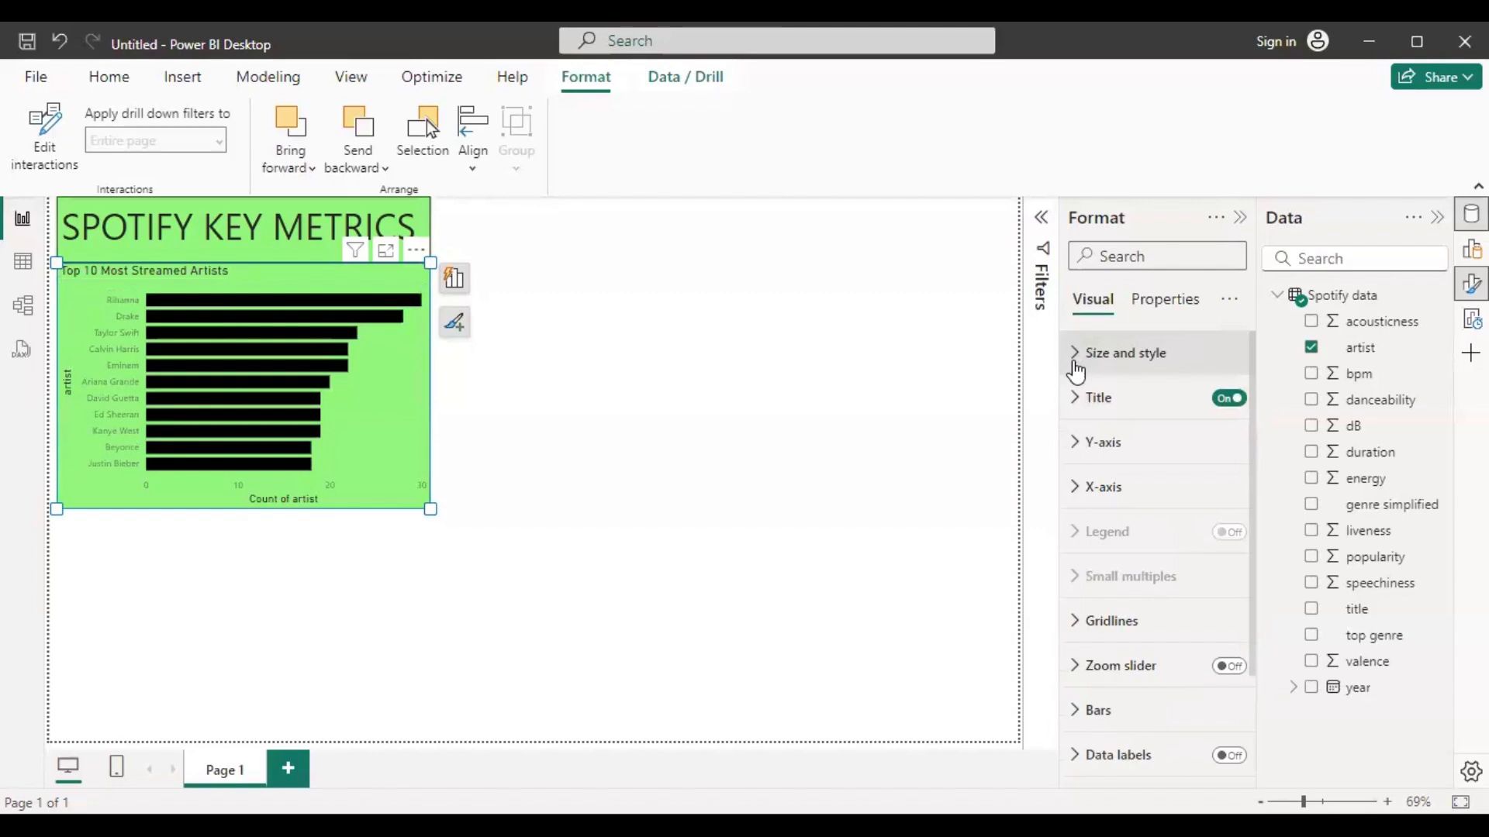
{"action": "left_click", "coordinate": [187, 273]}
{"action": "left_click", "coordinate": [187, 276]}
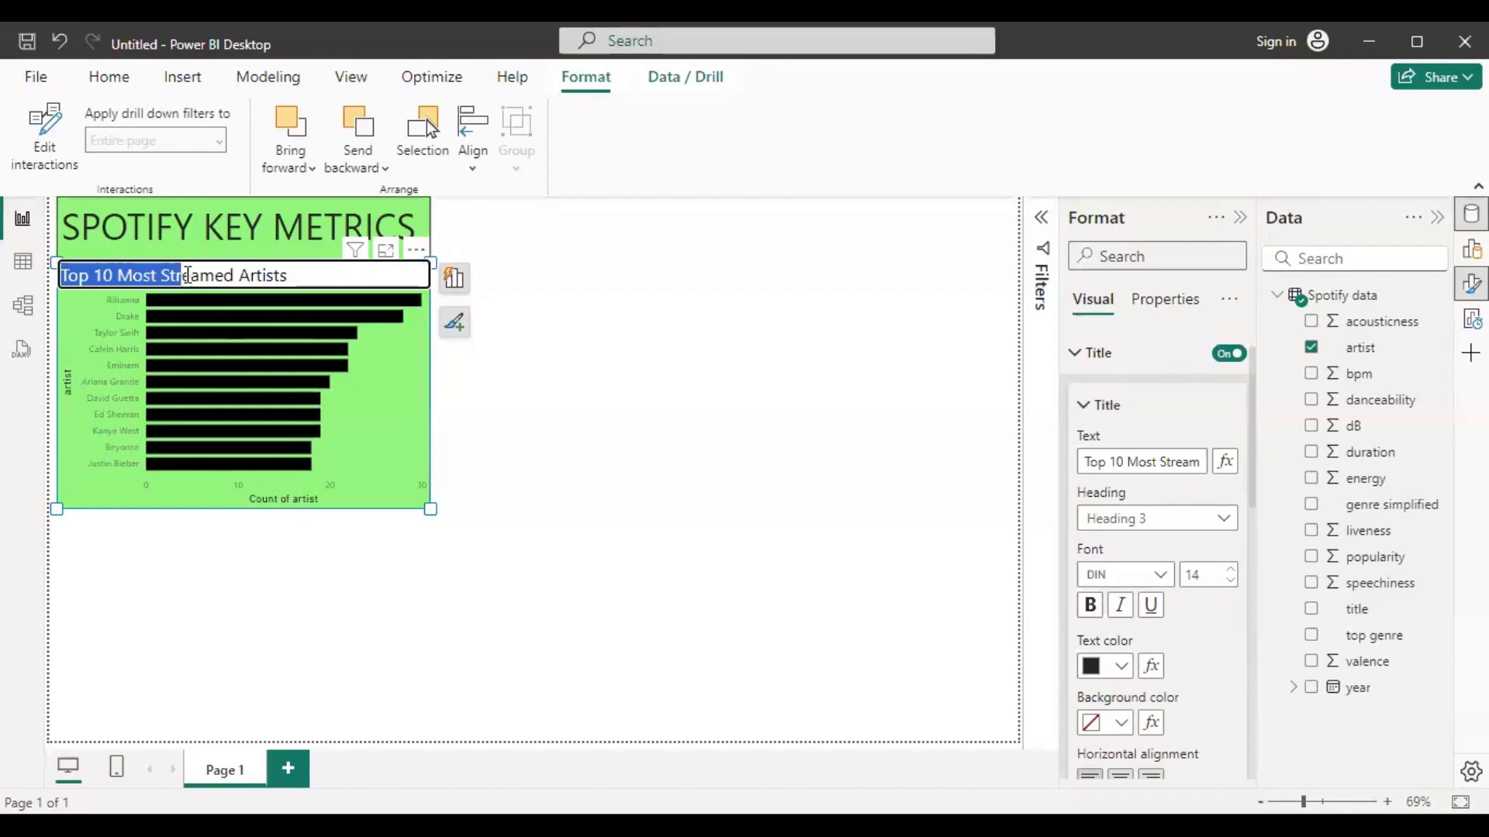
{"action": "double_click", "coordinate": [189, 276]}
{"action": "left_click", "coordinate": [1084, 362]}
{"action": "left_click", "coordinate": [1084, 361]}
{"action": "scroll", "coordinate": [1084, 359], "scroll_direction": "up", "scroll_amount": 1}
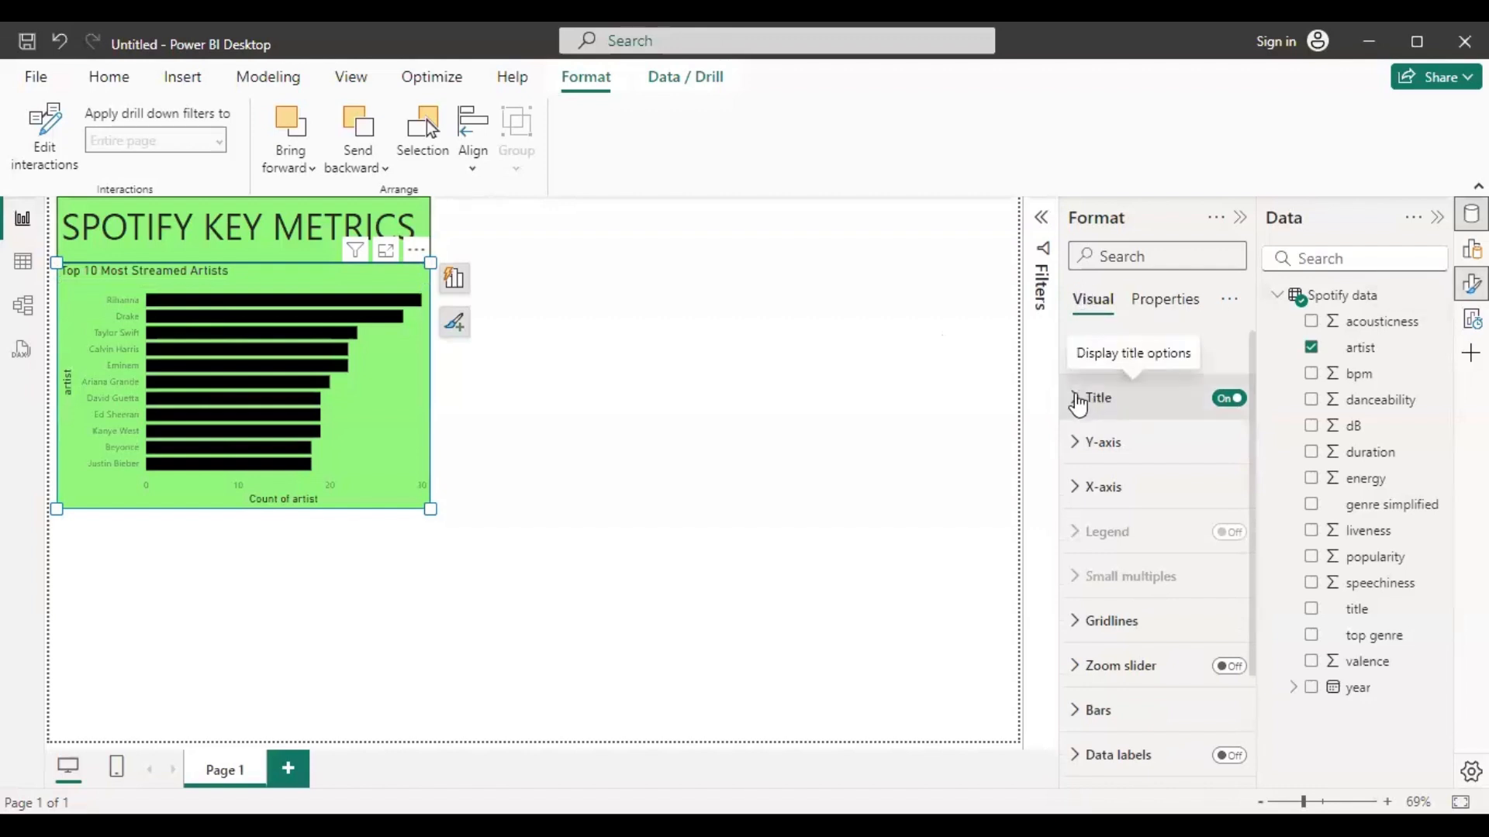
{"action": "left_click", "coordinate": [1077, 401]}
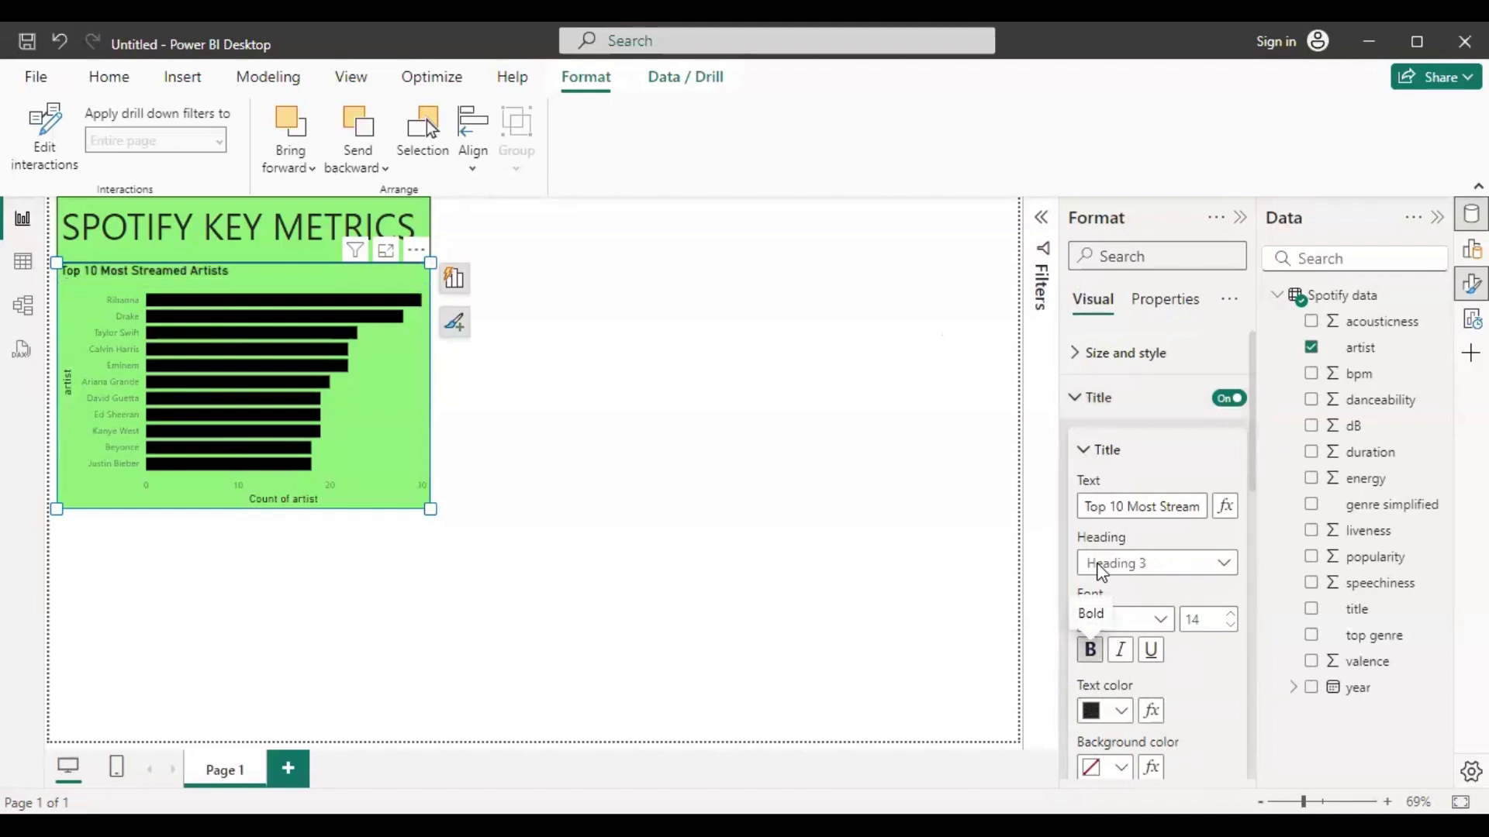
{"action": "scroll", "coordinate": [1101, 572], "scroll_direction": "down", "scroll_amount": 3}
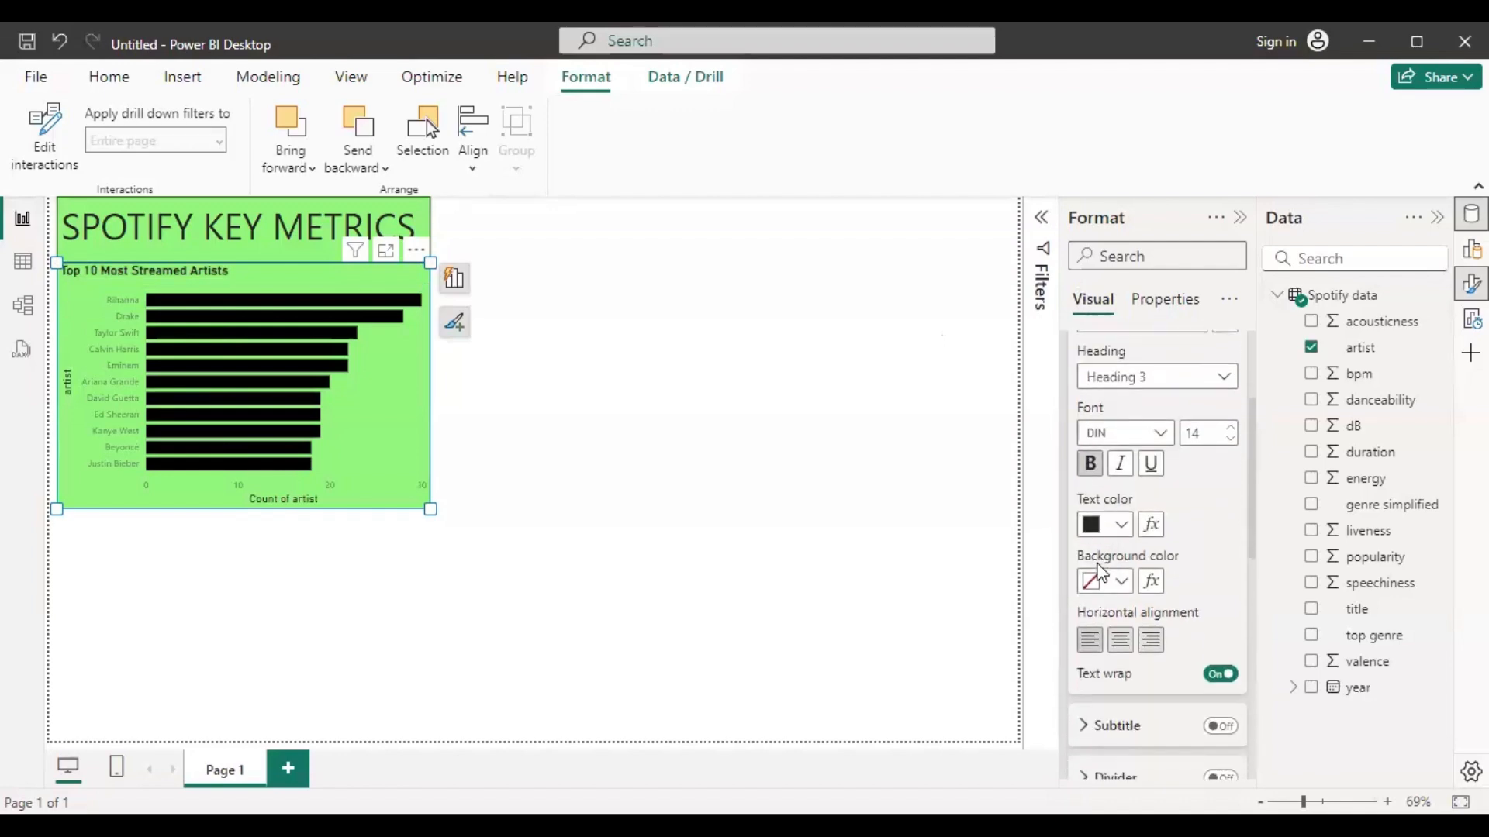
{"action": "scroll", "coordinate": [1101, 572], "scroll_direction": "down", "scroll_amount": 1}
{"action": "scroll", "coordinate": [1089, 560], "scroll_direction": "up", "scroll_amount": 4}
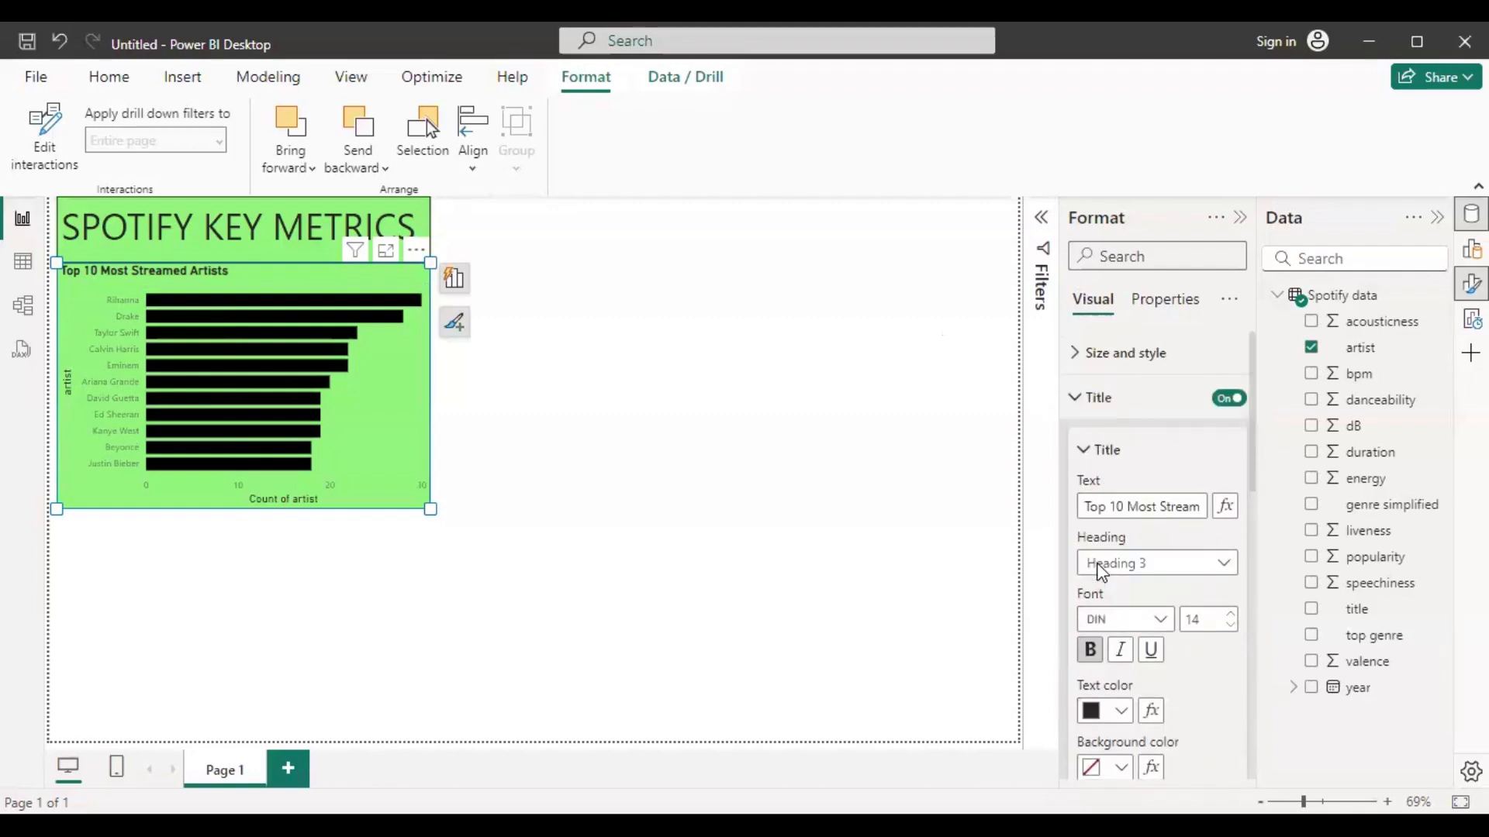
{"action": "left_click", "coordinate": [1083, 405]}
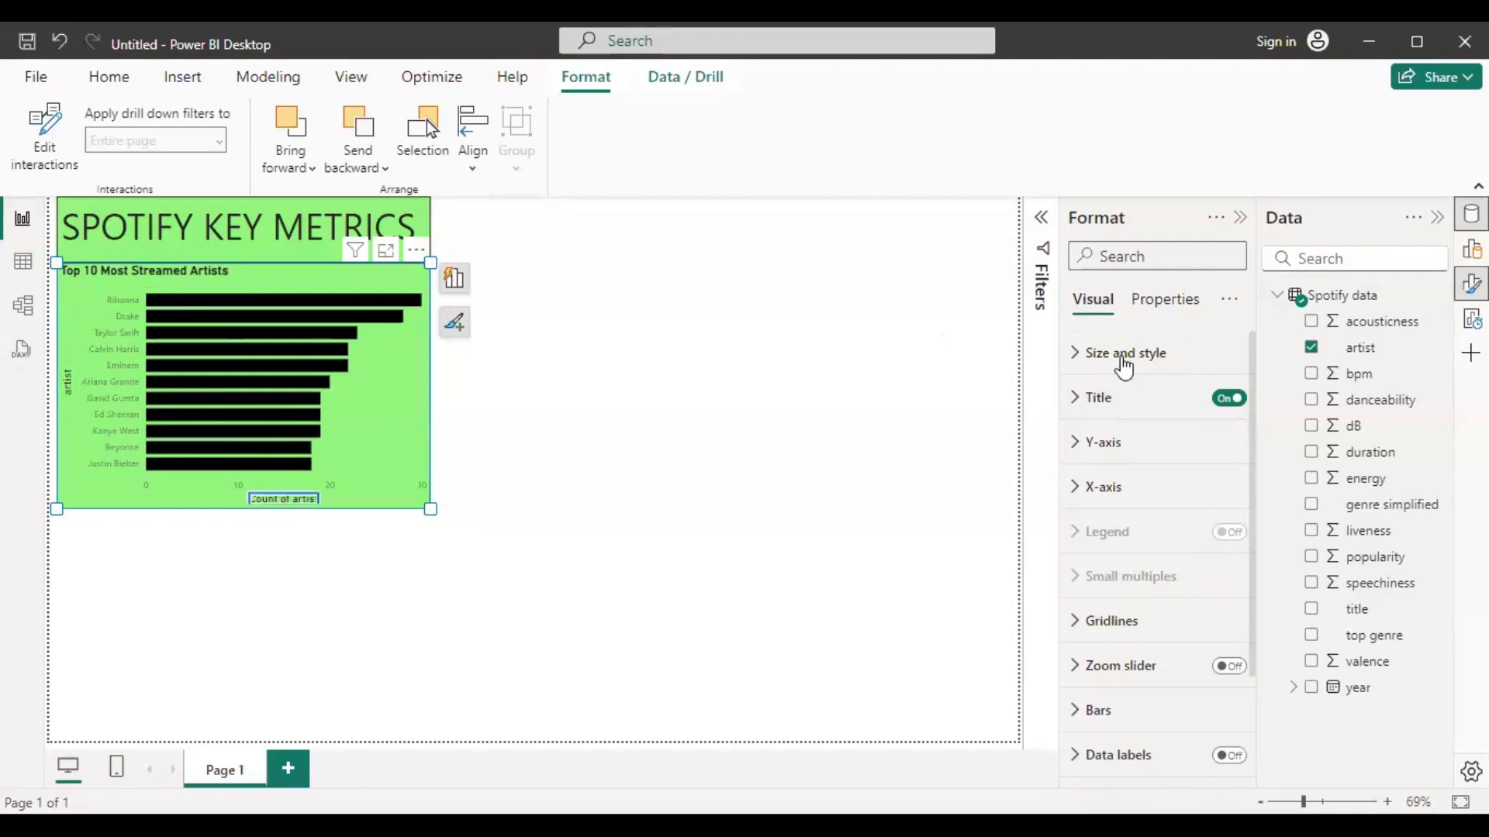
Set the title text of the bar chart's Y-axis to "Artist Name"
{"action": "left_click", "coordinate": [1078, 446]}
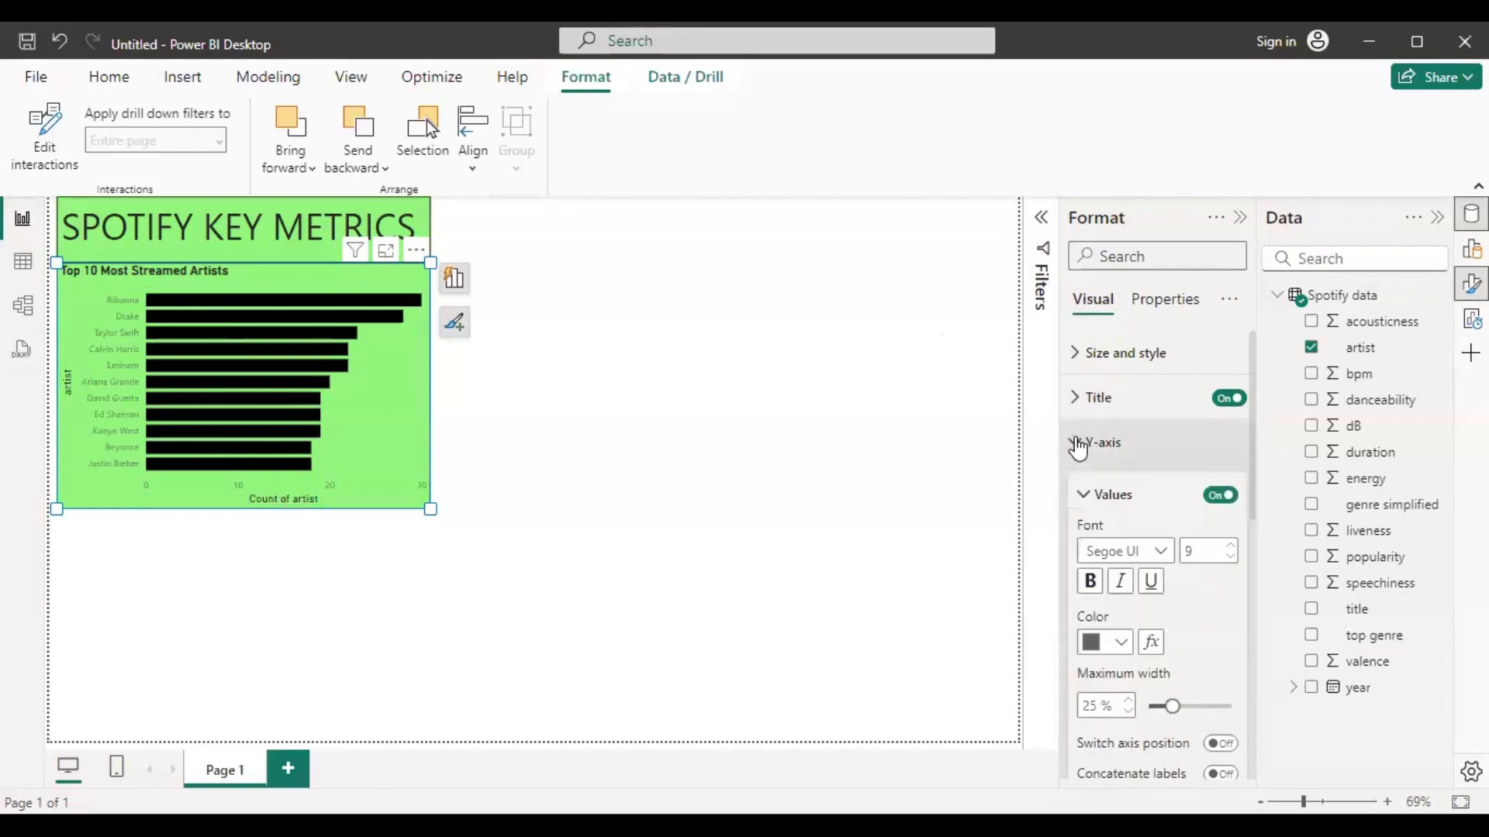
{"action": "scroll", "coordinate": [1086, 496], "scroll_direction": "down", "scroll_amount": 5}
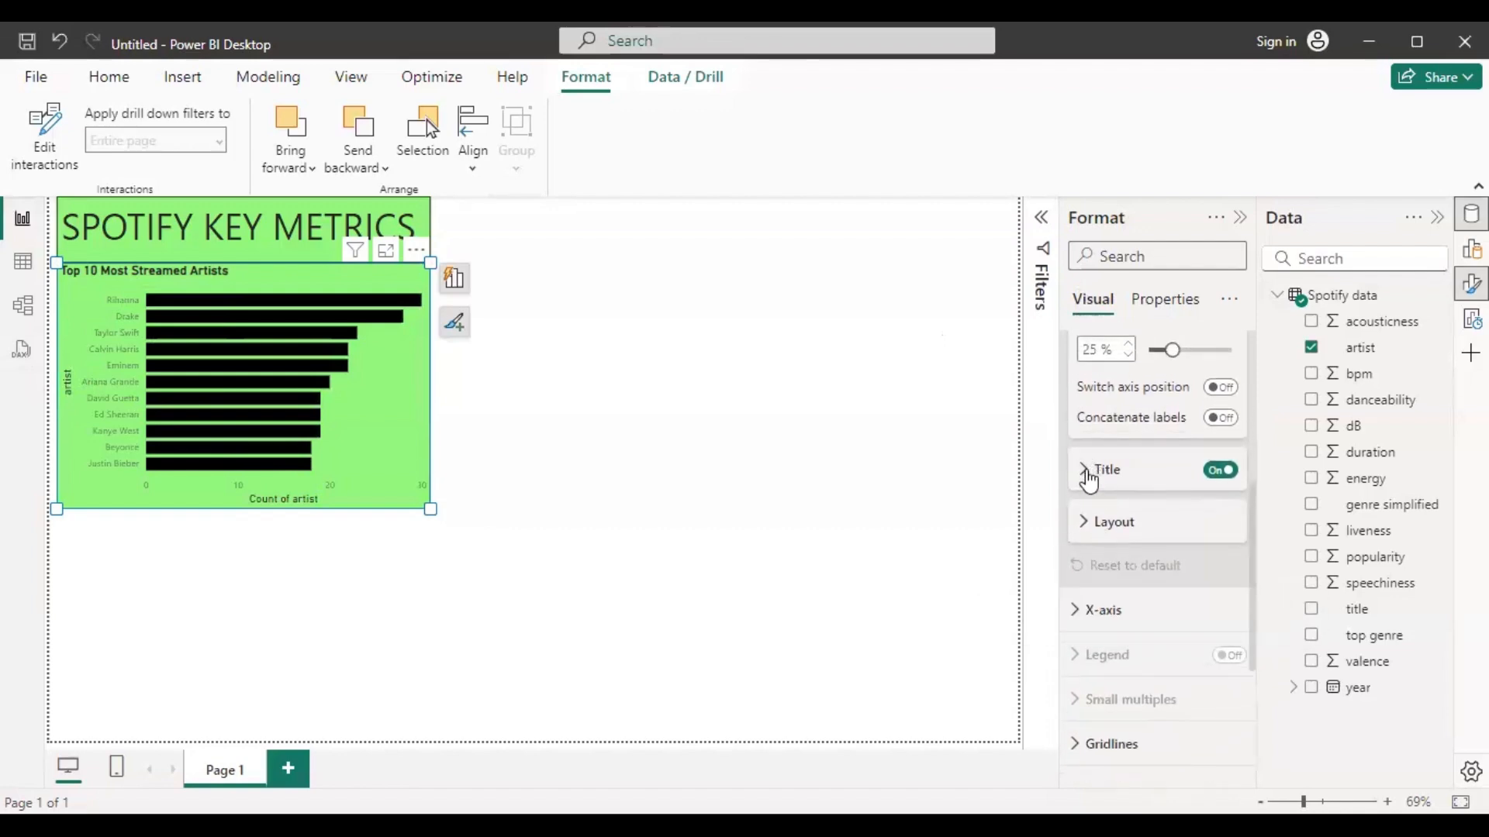
{"action": "left_click", "coordinate": [1089, 473]}
{"action": "left_click", "coordinate": [1144, 527]}
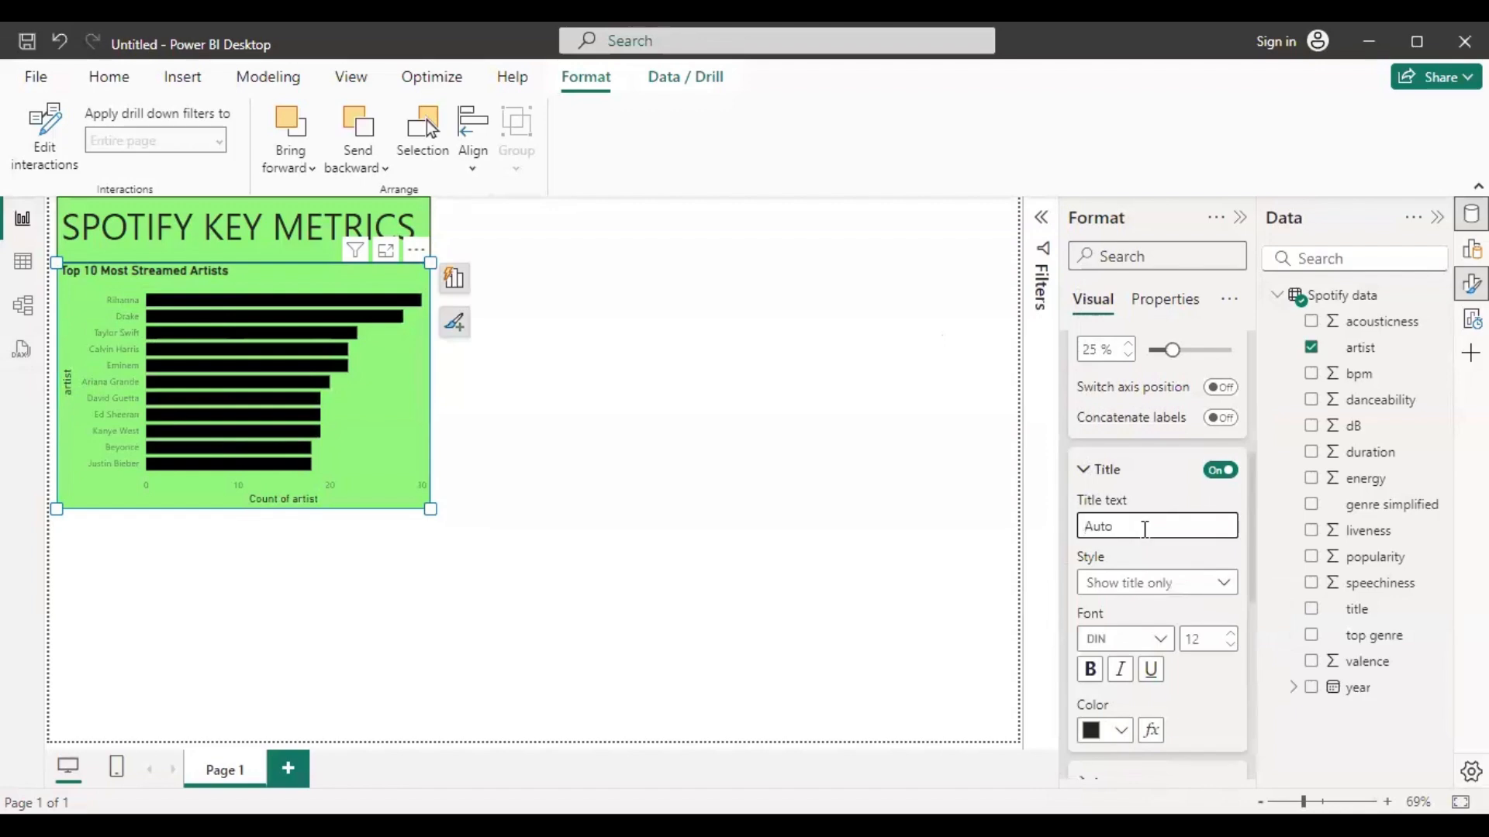
{"action": "type", "text": "Artist Name"}
{"action": "scroll", "coordinate": [1145, 530], "scroll_direction": "up", "scroll_amount": 5}
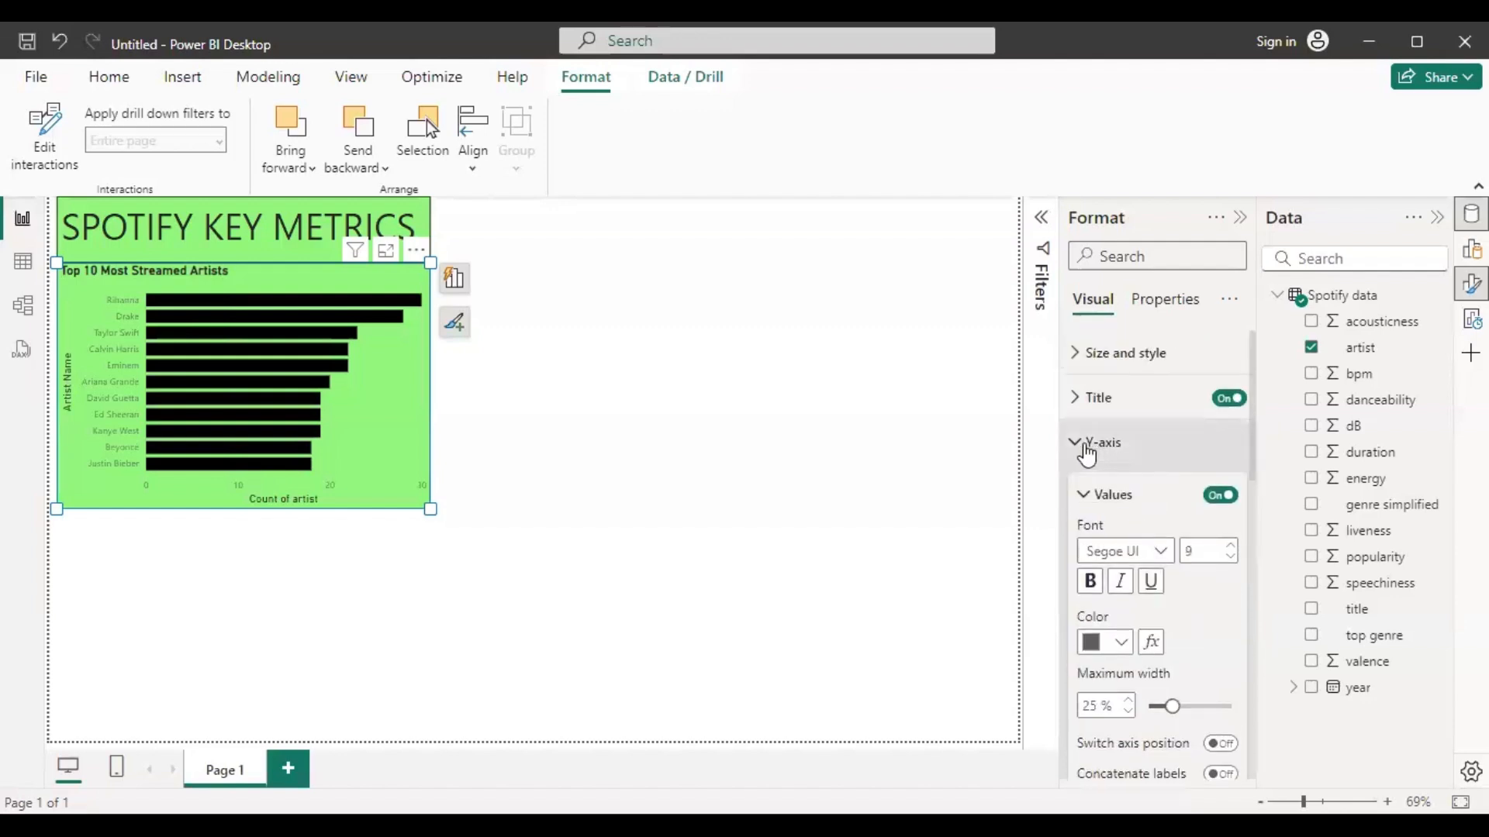
{"action": "left_click", "coordinate": [1085, 450]}
{"action": "scroll", "coordinate": [1088, 453], "scroll_direction": "down", "scroll_amount": 1}
{"action": "scroll", "coordinate": [1088, 454], "scroll_direction": "up", "scroll_amount": 1}
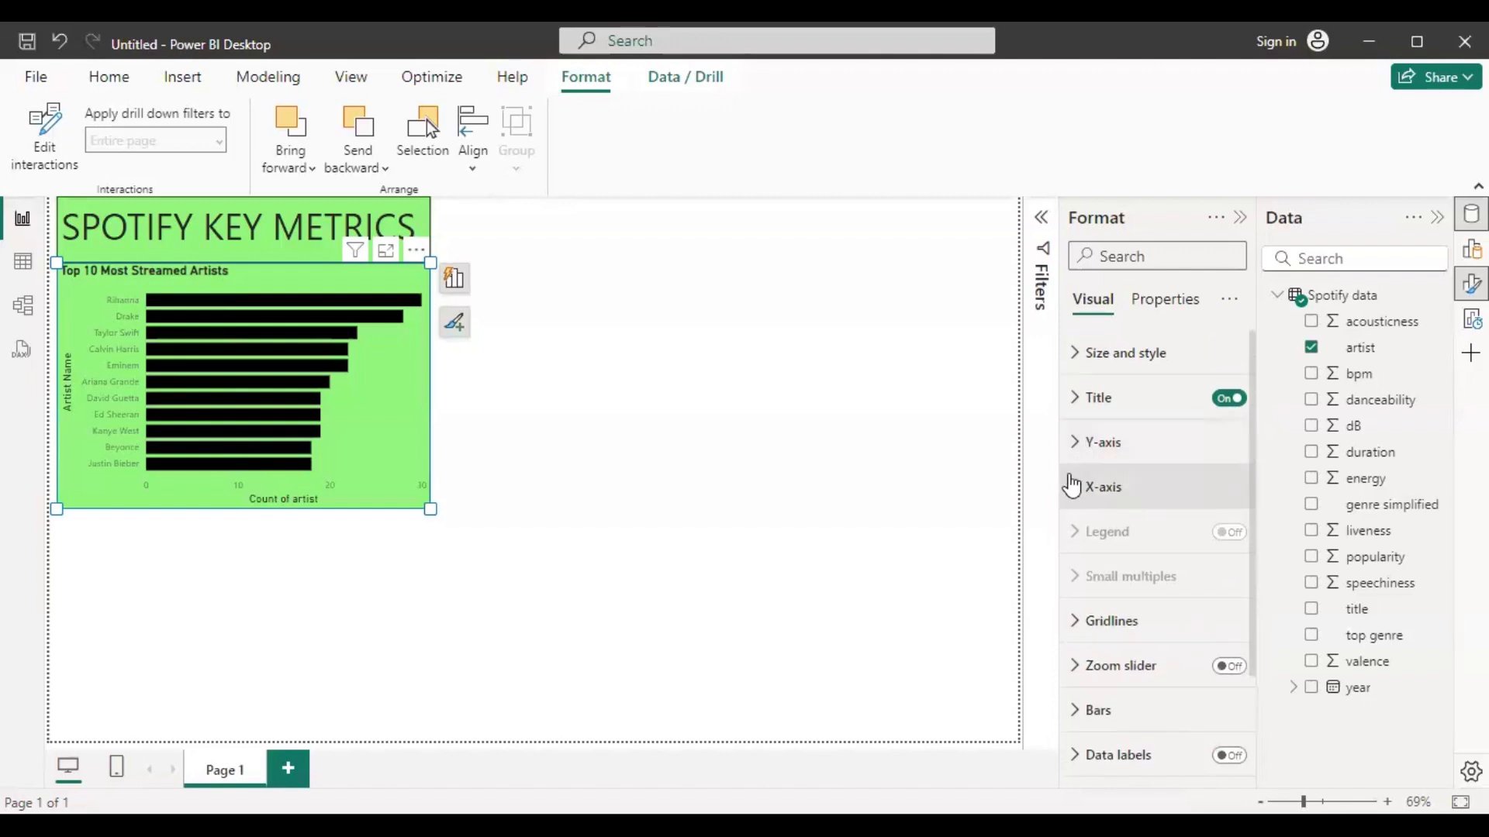
Turn off the title of the bar chart's X-axis, with the axis values switched on
{"action": "left_click", "coordinate": [1076, 487]}
{"action": "scroll", "coordinate": [1149, 558], "scroll_direction": "down", "scroll_amount": 3}
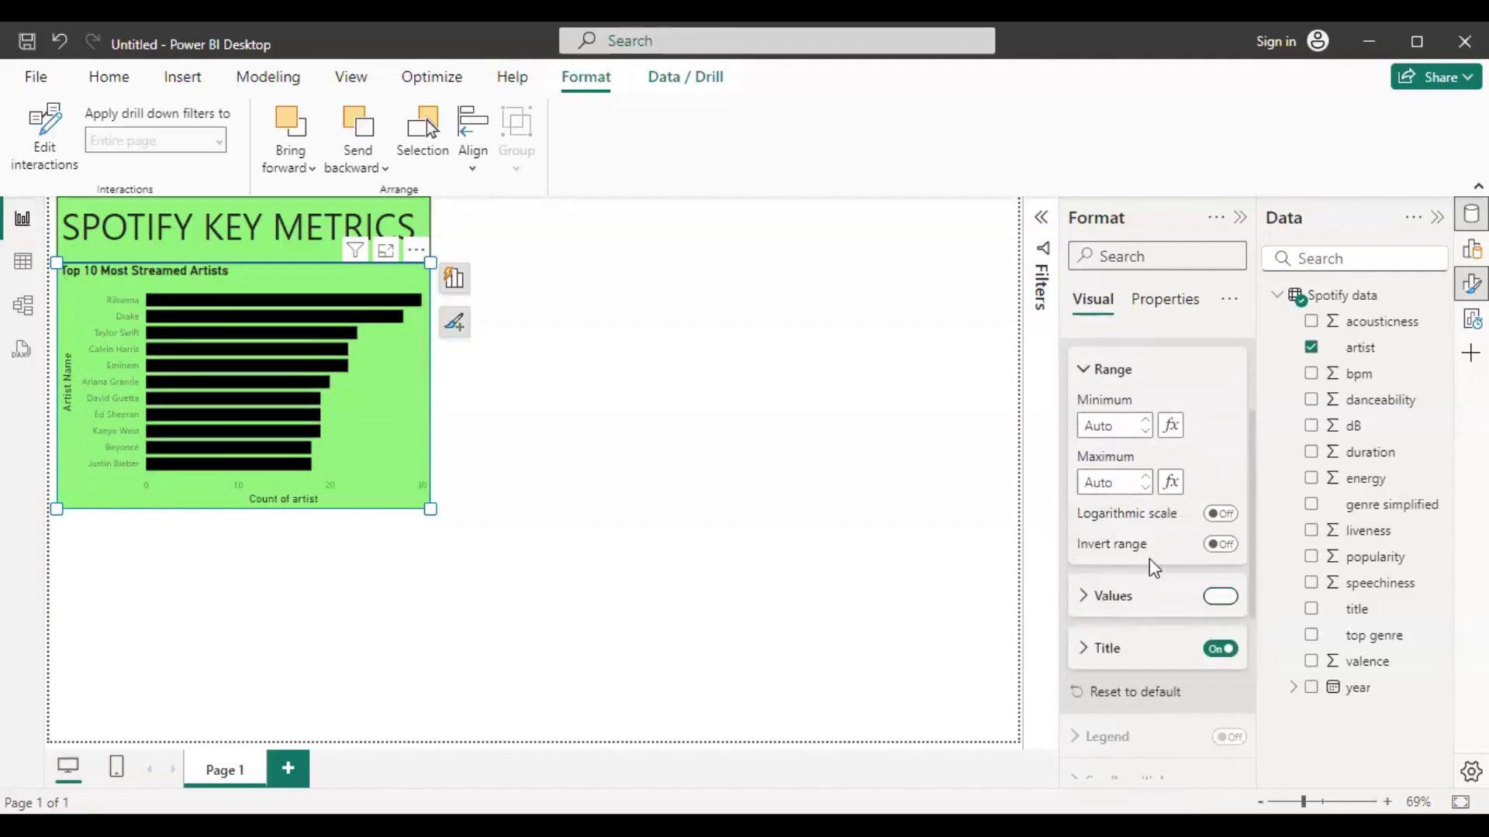
{"action": "left_click", "coordinate": [1221, 596]}
{"action": "left_click", "coordinate": [1221, 649]}
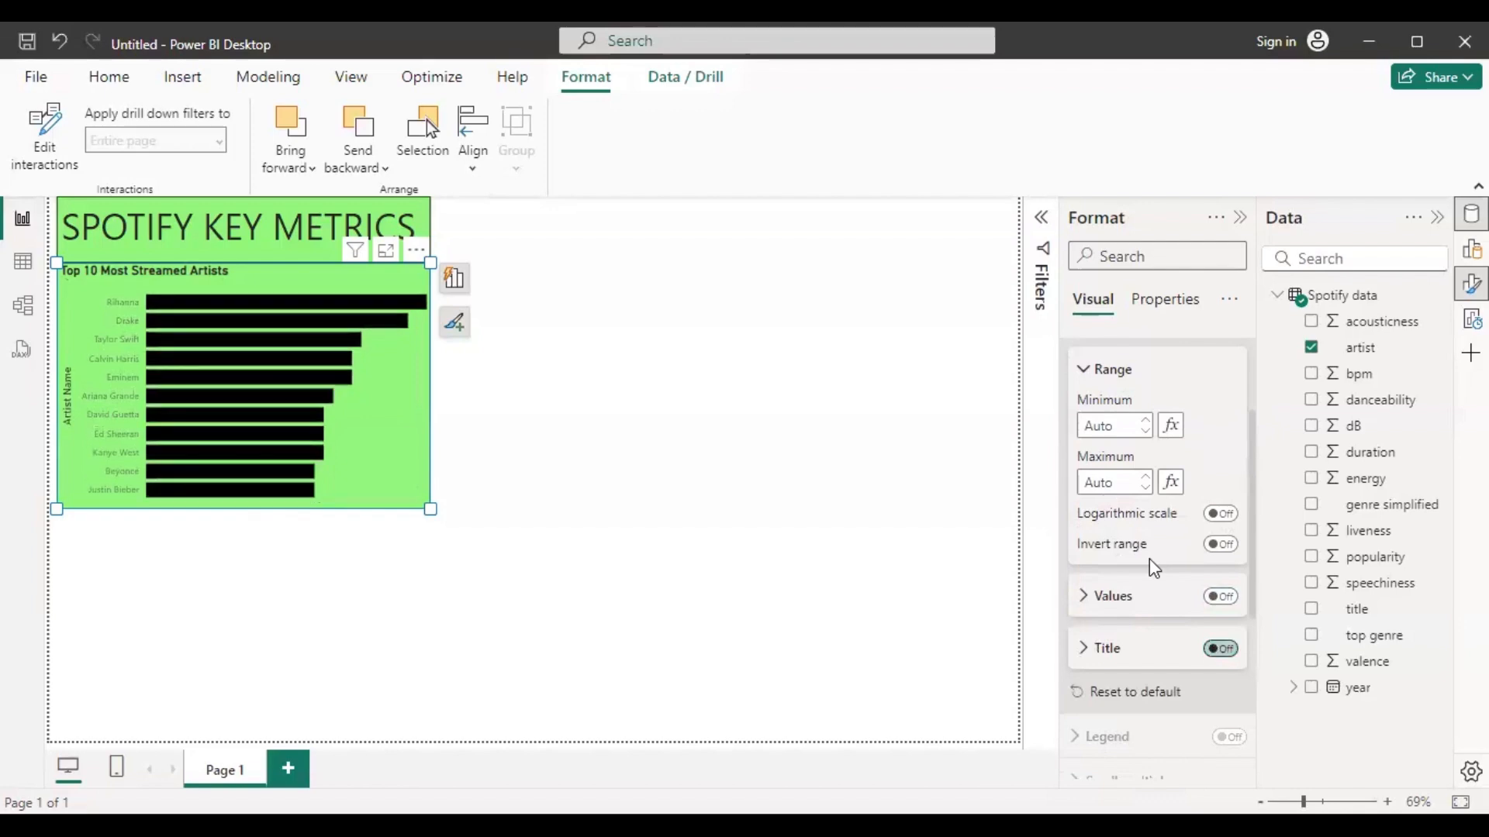
{"action": "left_click", "coordinate": [1220, 596]}
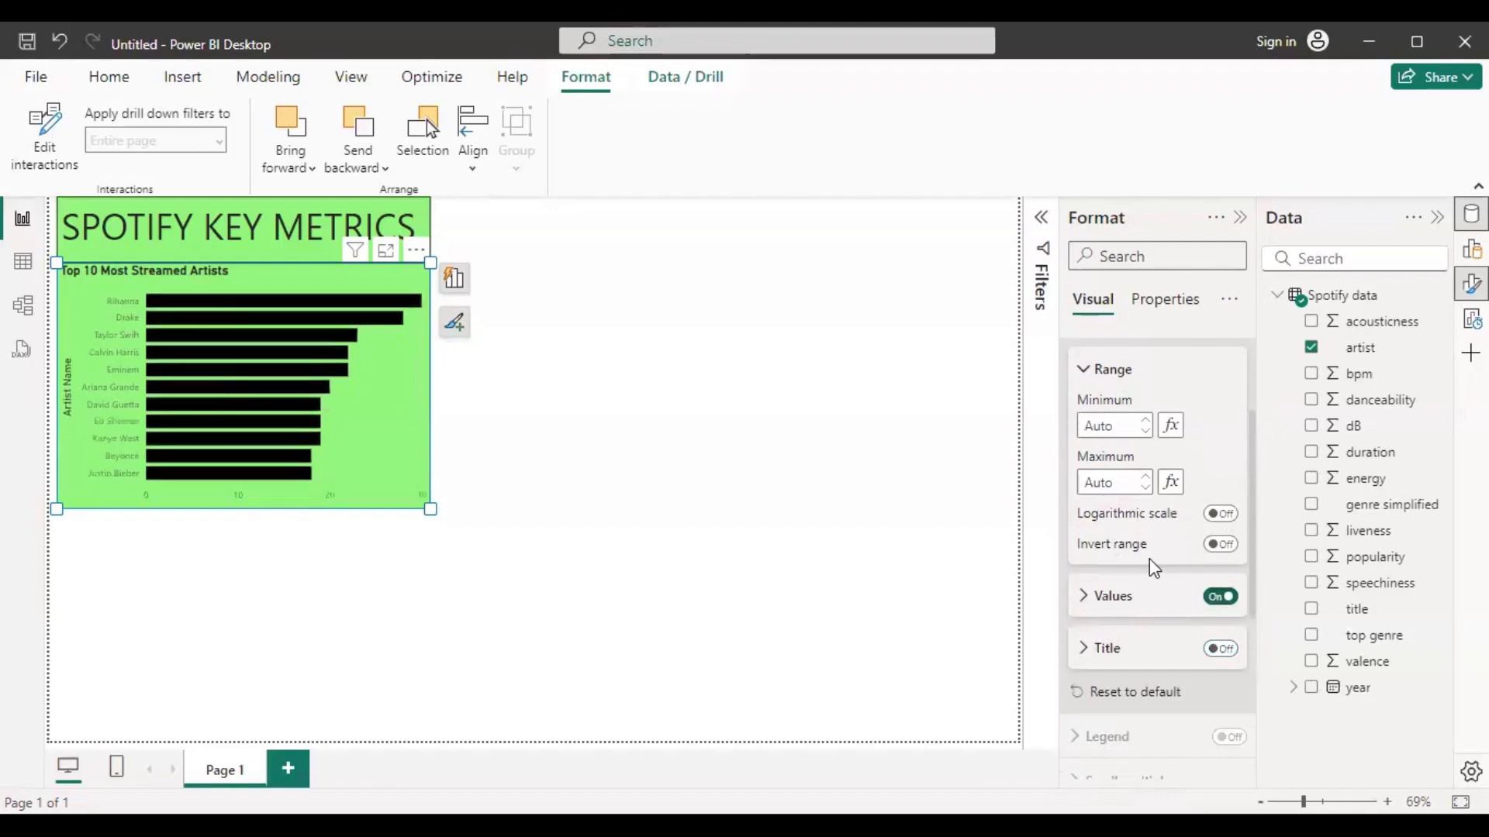
{"action": "left_click", "coordinate": [1082, 369]}
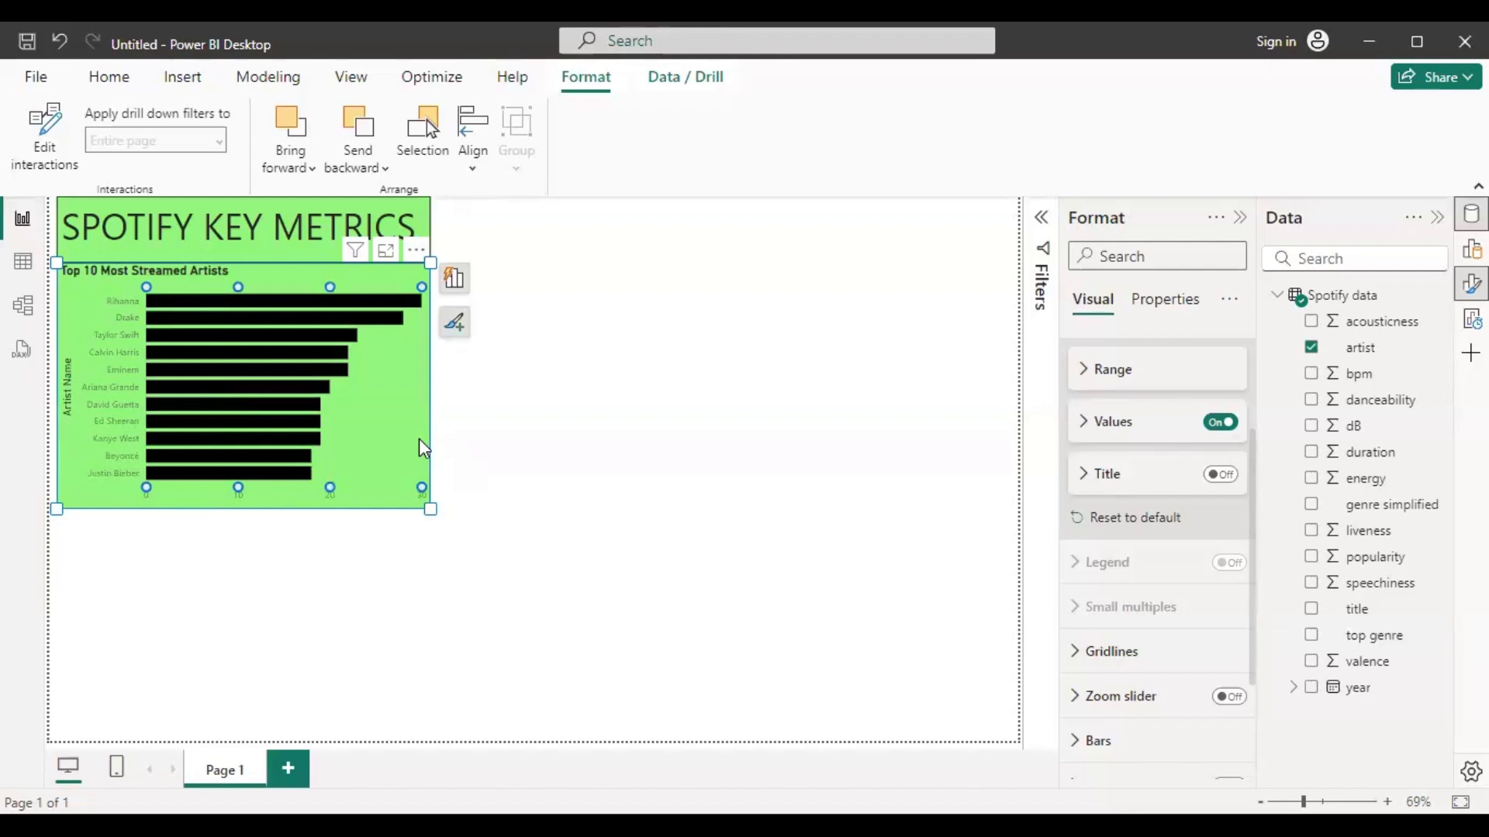
Turn on data labels for the artist bars and set their position to Outside end
{"action": "scroll", "coordinate": [1144, 486], "scroll_direction": "down", "scroll_amount": 1}
{"action": "scroll", "coordinate": [1144, 487], "scroll_direction": "down", "scroll_amount": 1}
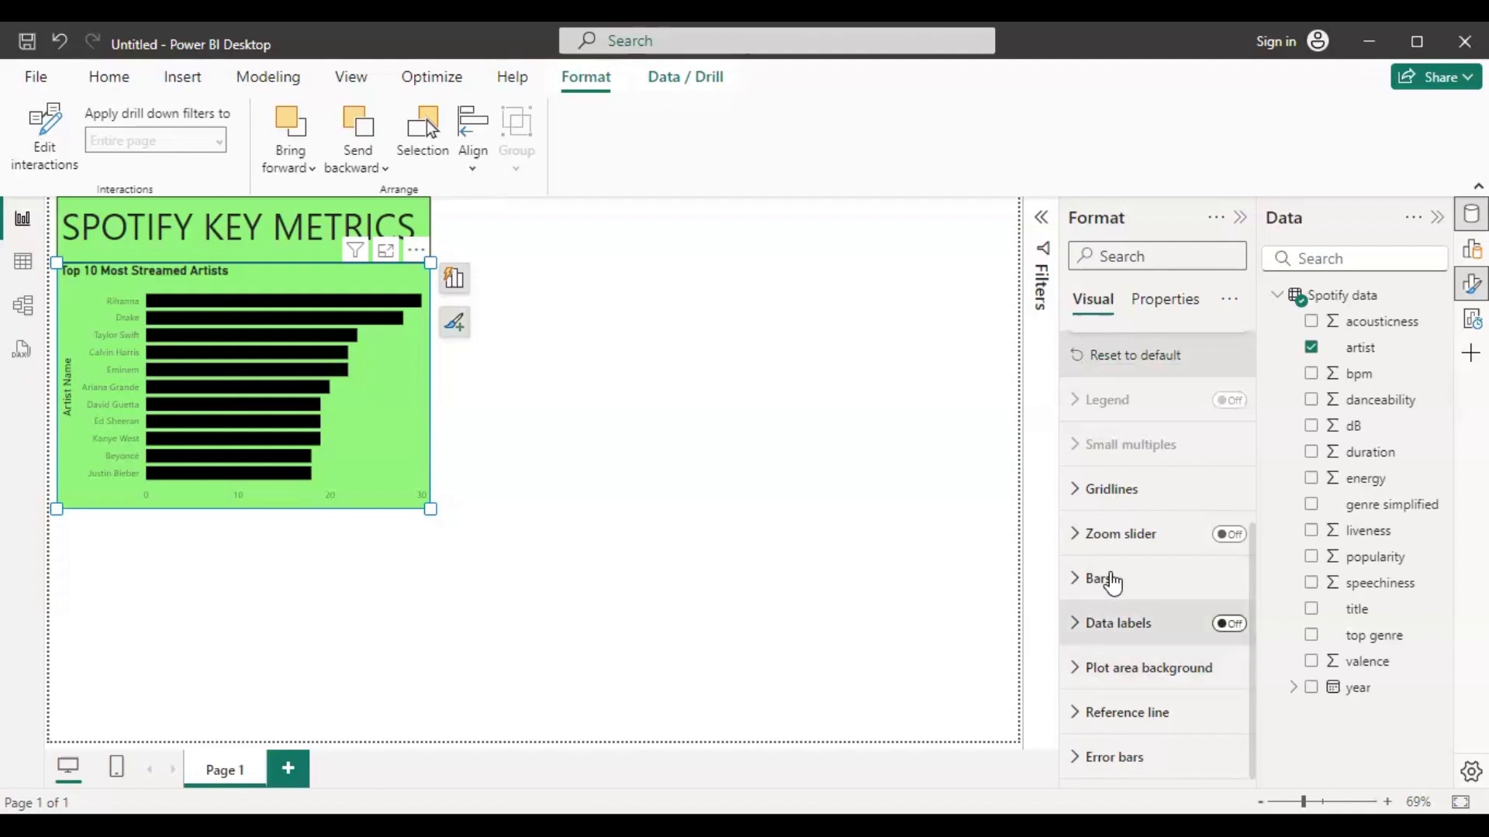
{"action": "left_click", "coordinate": [1229, 624]}
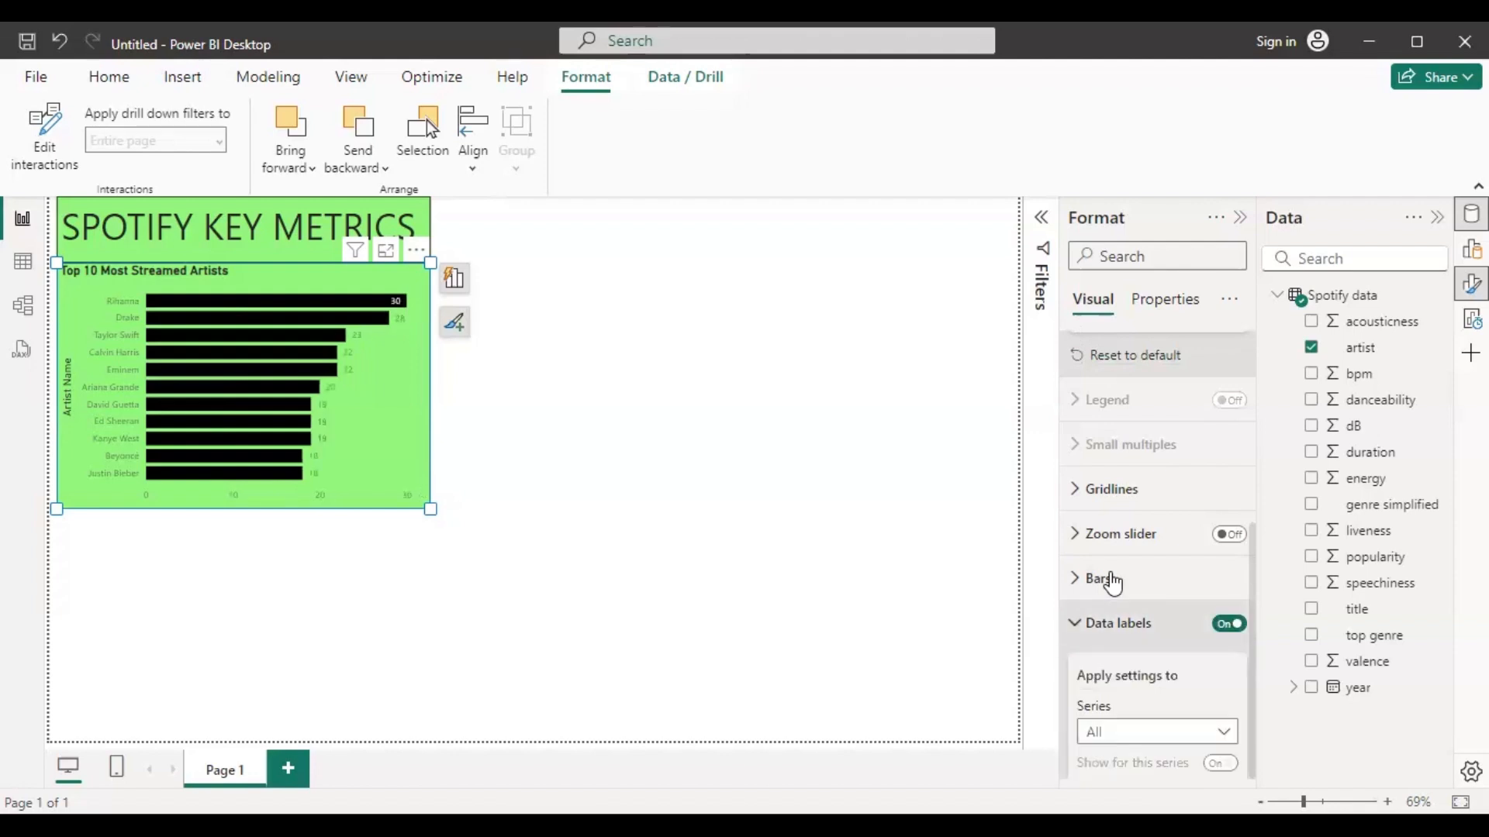
{"action": "left_click", "coordinate": [1116, 624]}
{"action": "scroll", "coordinate": [1090, 576], "scroll_direction": "down", "scroll_amount": 5}
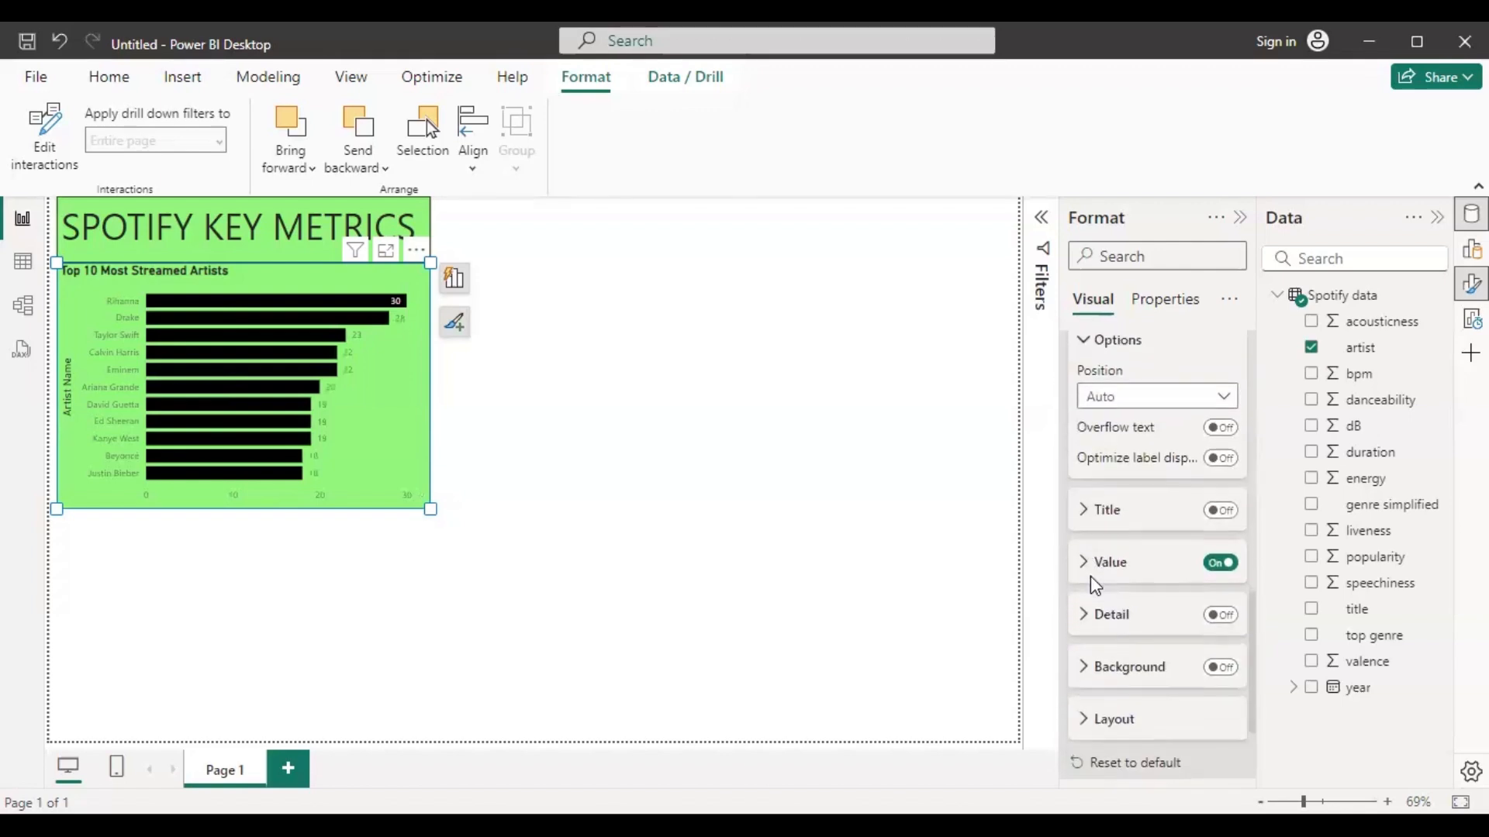
{"action": "left_click", "coordinate": [1136, 410]}
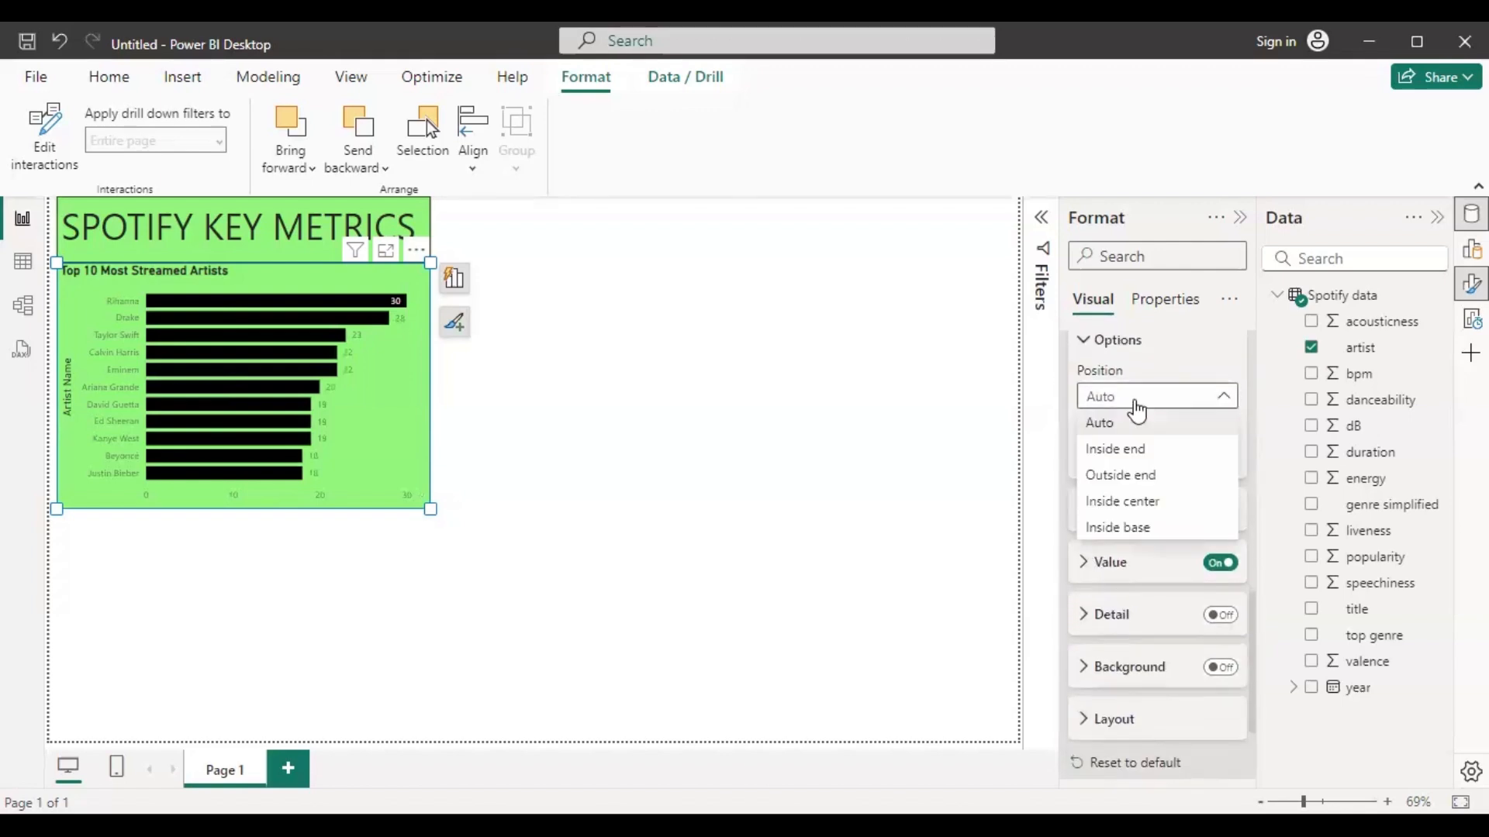
{"action": "left_click", "coordinate": [1140, 474]}
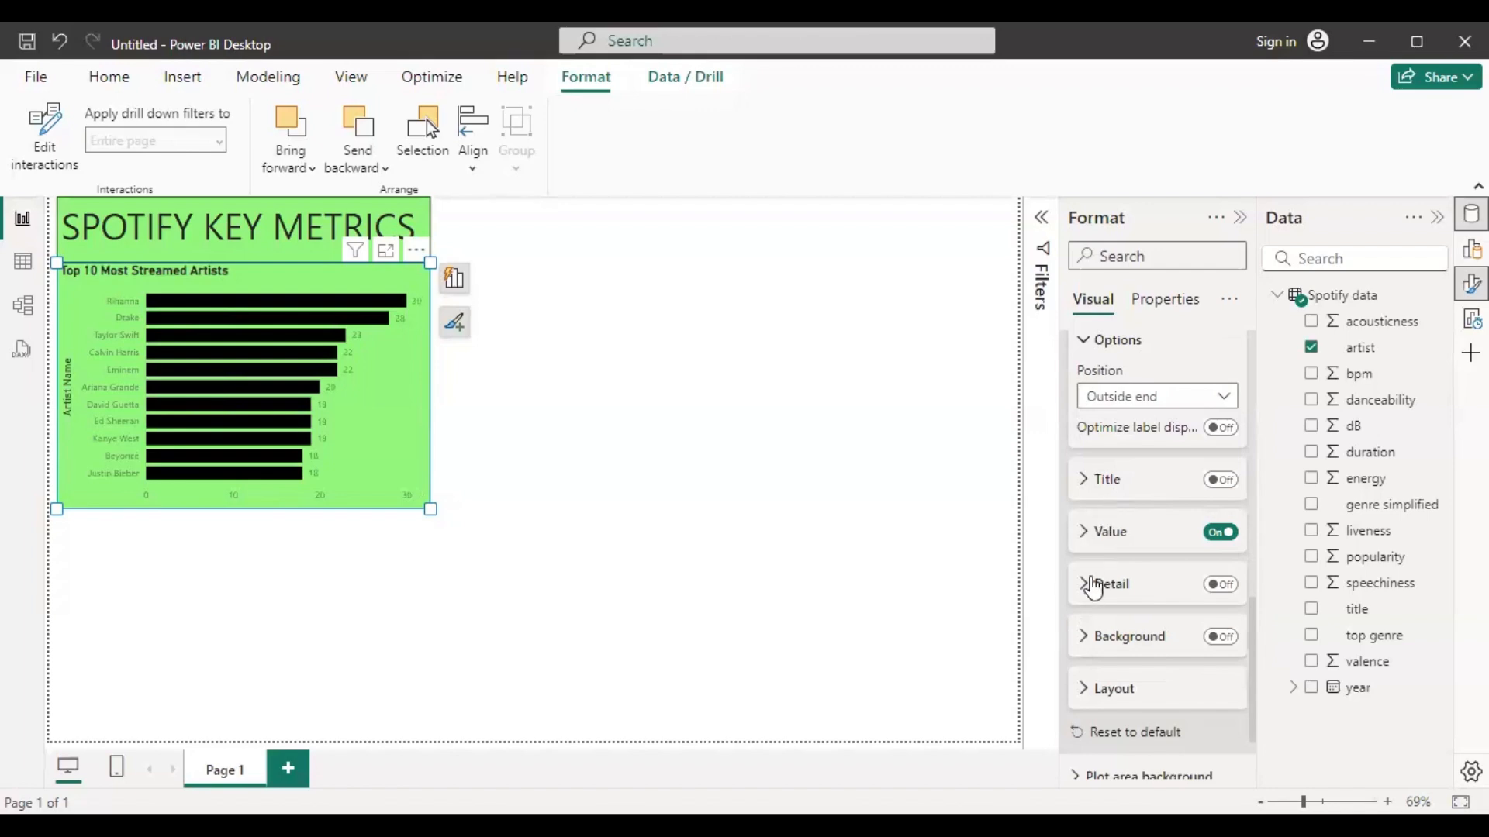
Set the color of the bar chart's data label values to the black theme color
{"action": "left_click", "coordinate": [1093, 533]}
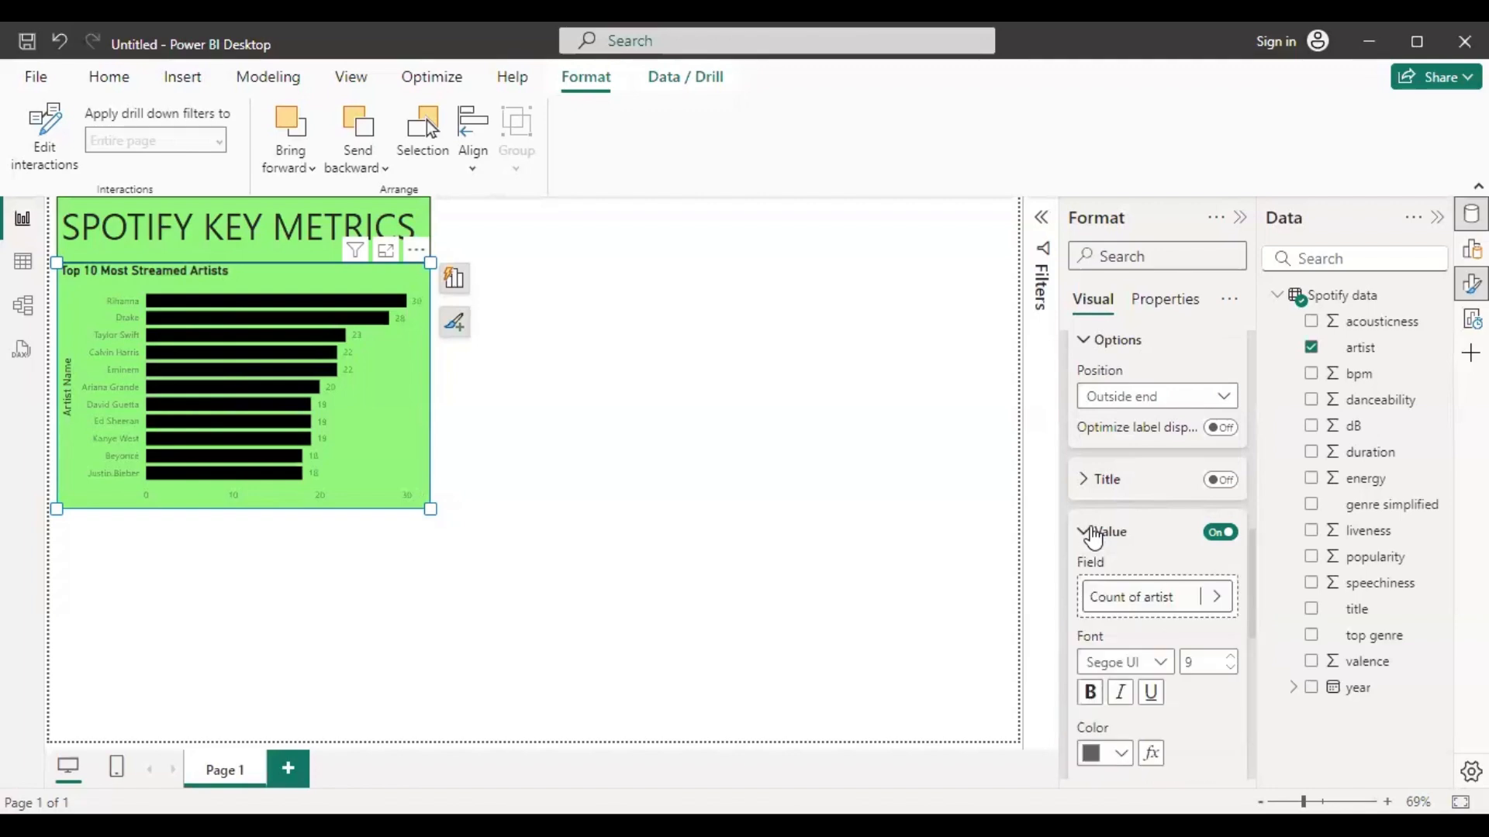
{"action": "scroll", "coordinate": [1093, 535], "scroll_direction": "down", "scroll_amount": 6}
{"action": "scroll", "coordinate": [1091, 535], "scroll_direction": "up", "scroll_amount": 8}
{"action": "scroll", "coordinate": [1091, 535], "scroll_direction": "down", "scroll_amount": 3}
{"action": "left_click", "coordinate": [1124, 552]}
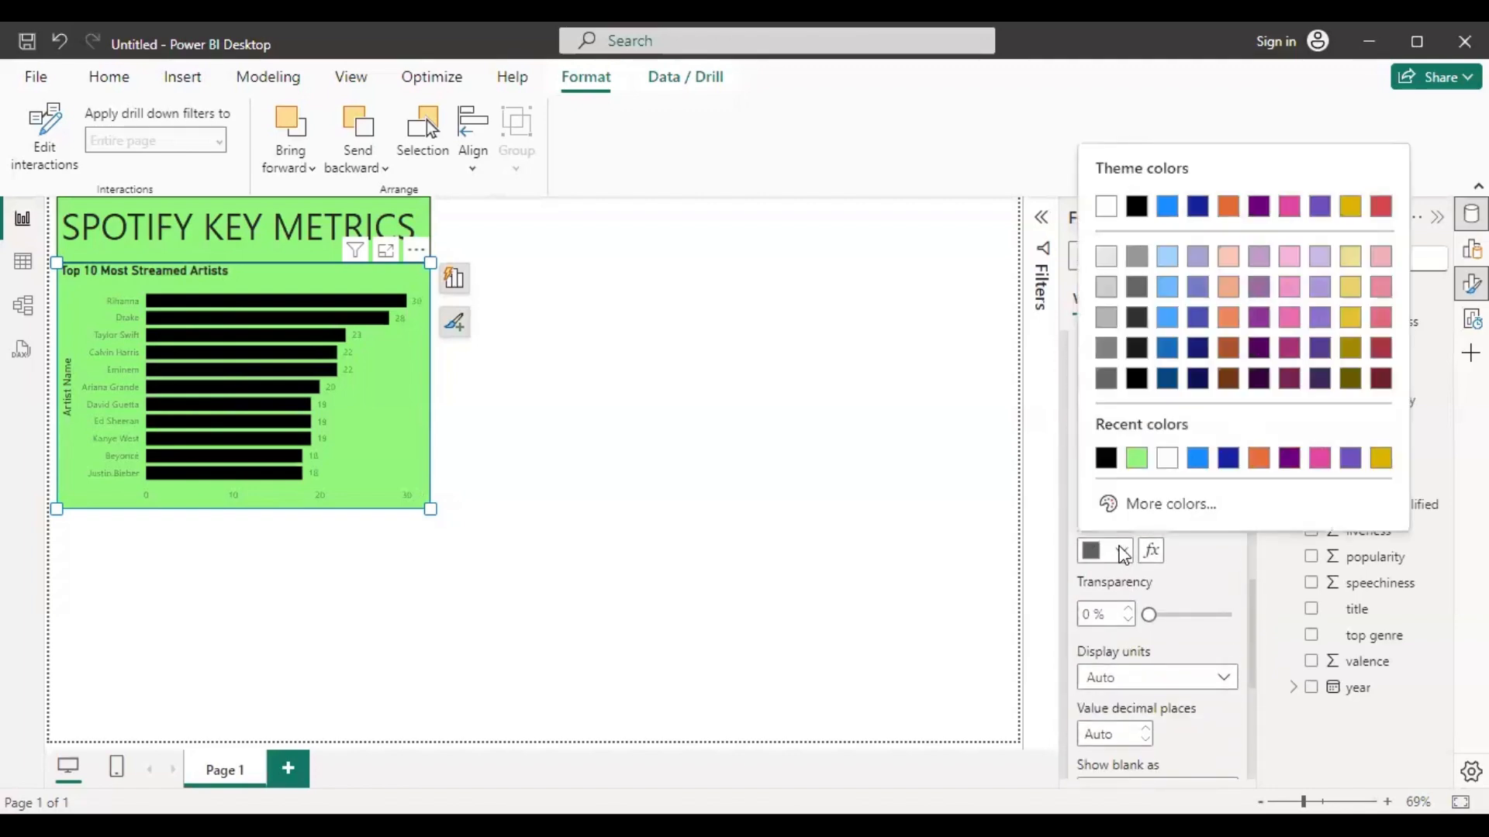
{"action": "left_click", "coordinate": [1137, 206]}
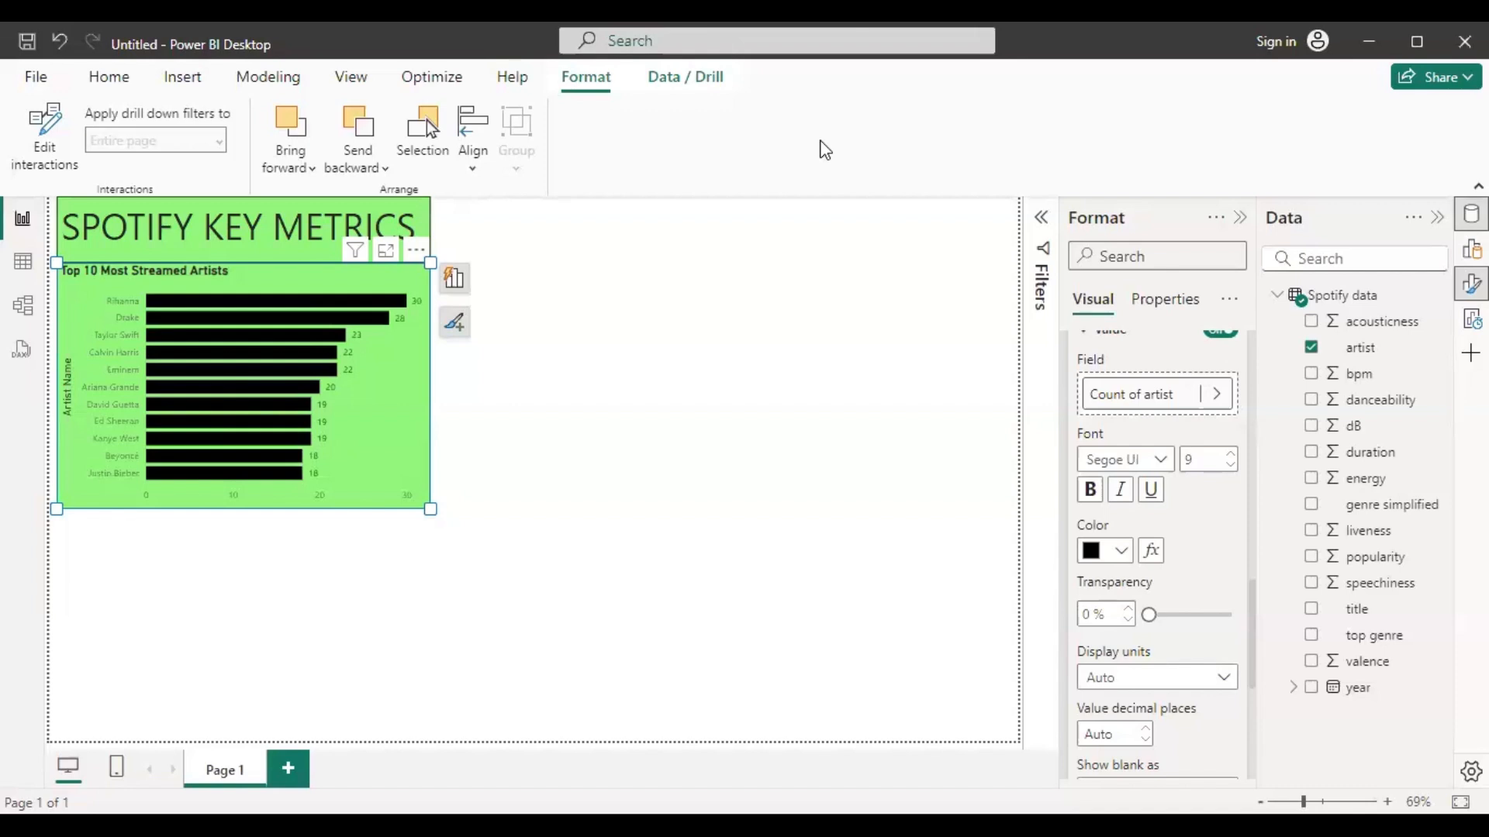
{"action": "scroll", "coordinate": [1202, 459], "scroll_direction": "up", "scroll_amount": 10}
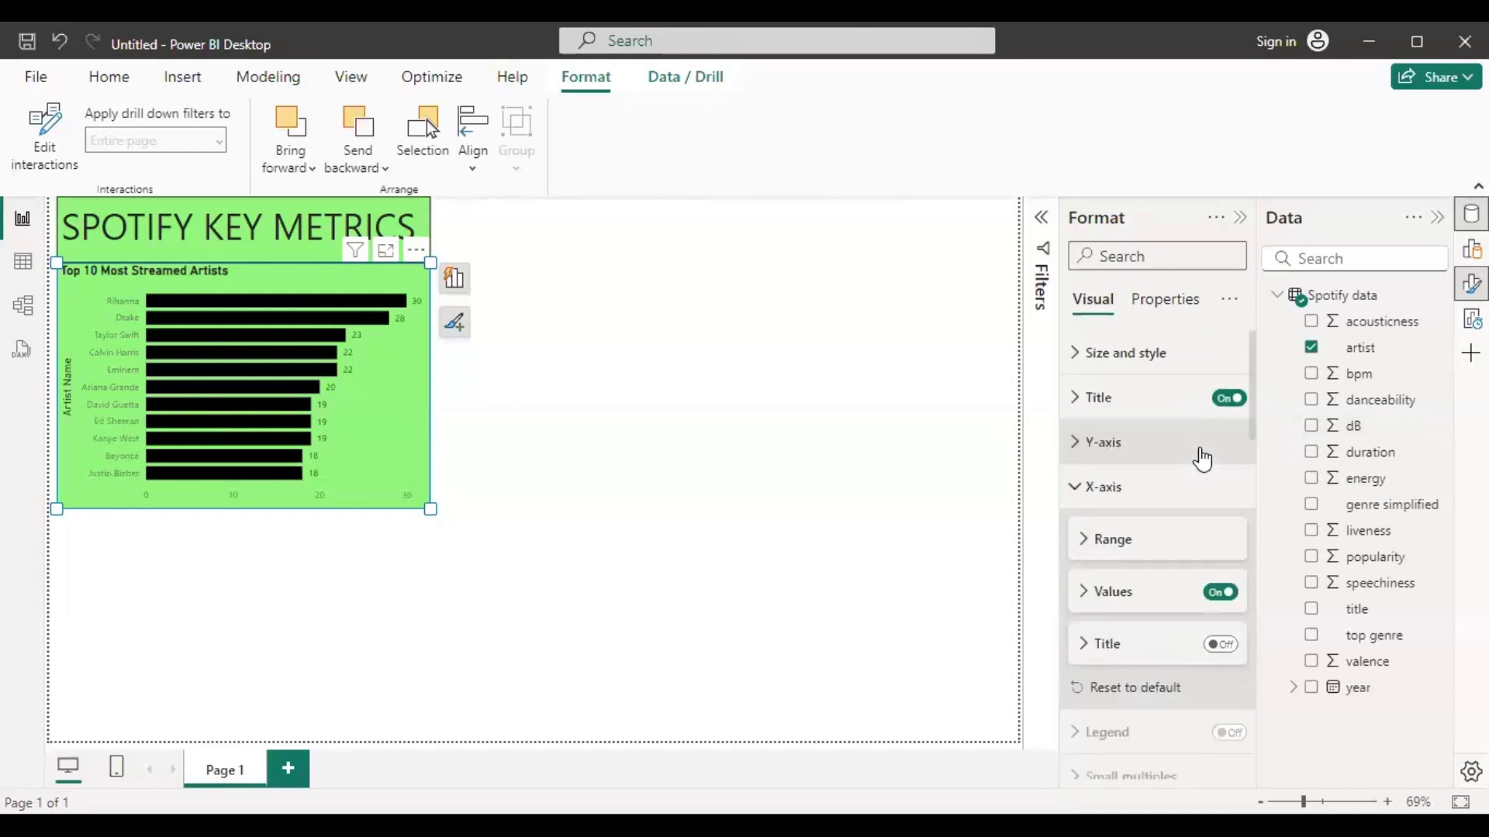
{"action": "left_click", "coordinate": [1083, 491]}
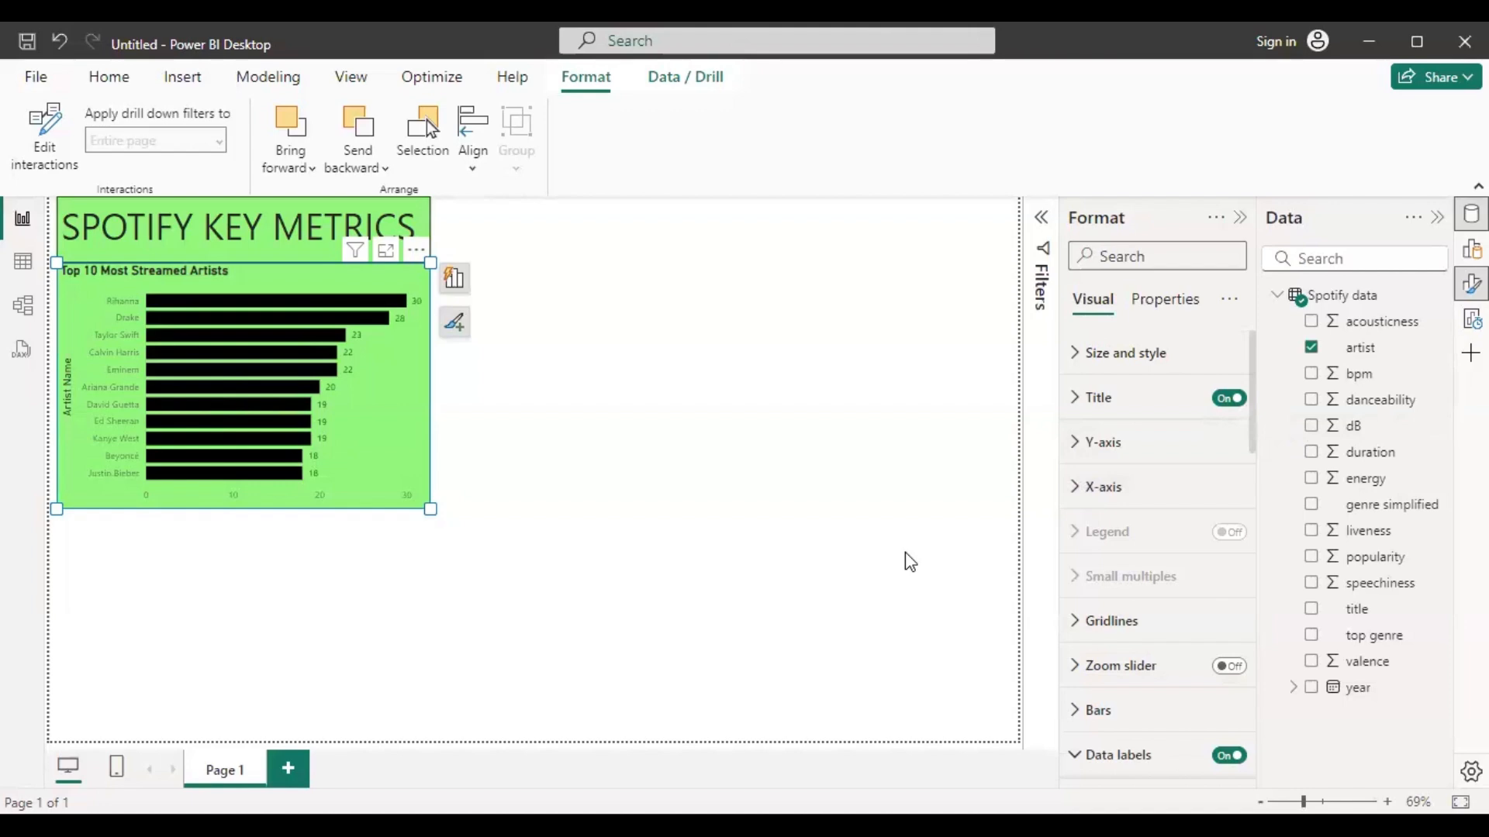
Examine the artist filter on the bar chart, including its filter type options, item limit and by-value field
{"action": "left_click", "coordinate": [1045, 223]}
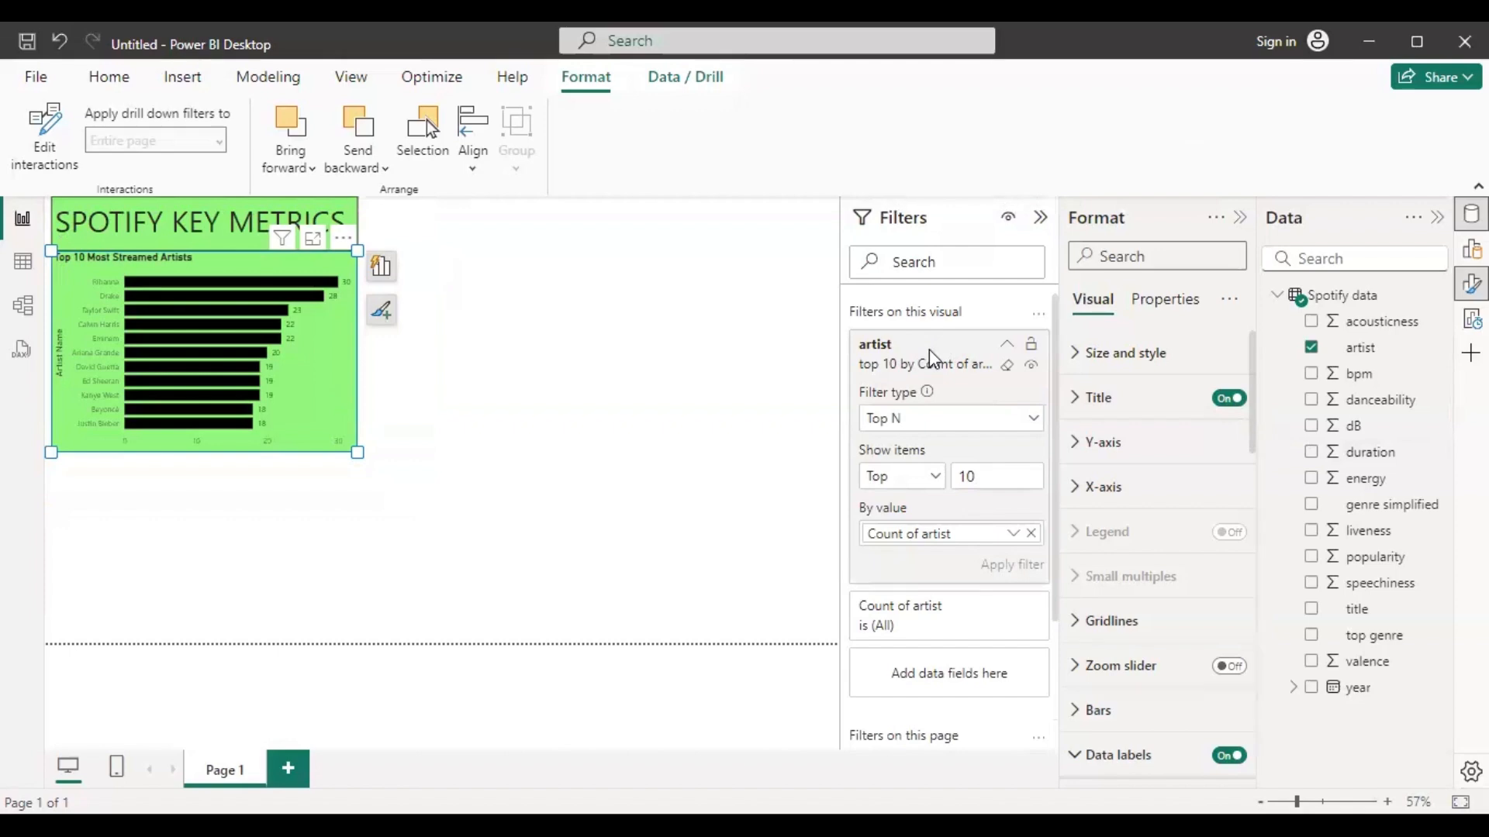
{"action": "left_click", "coordinate": [1007, 347]}
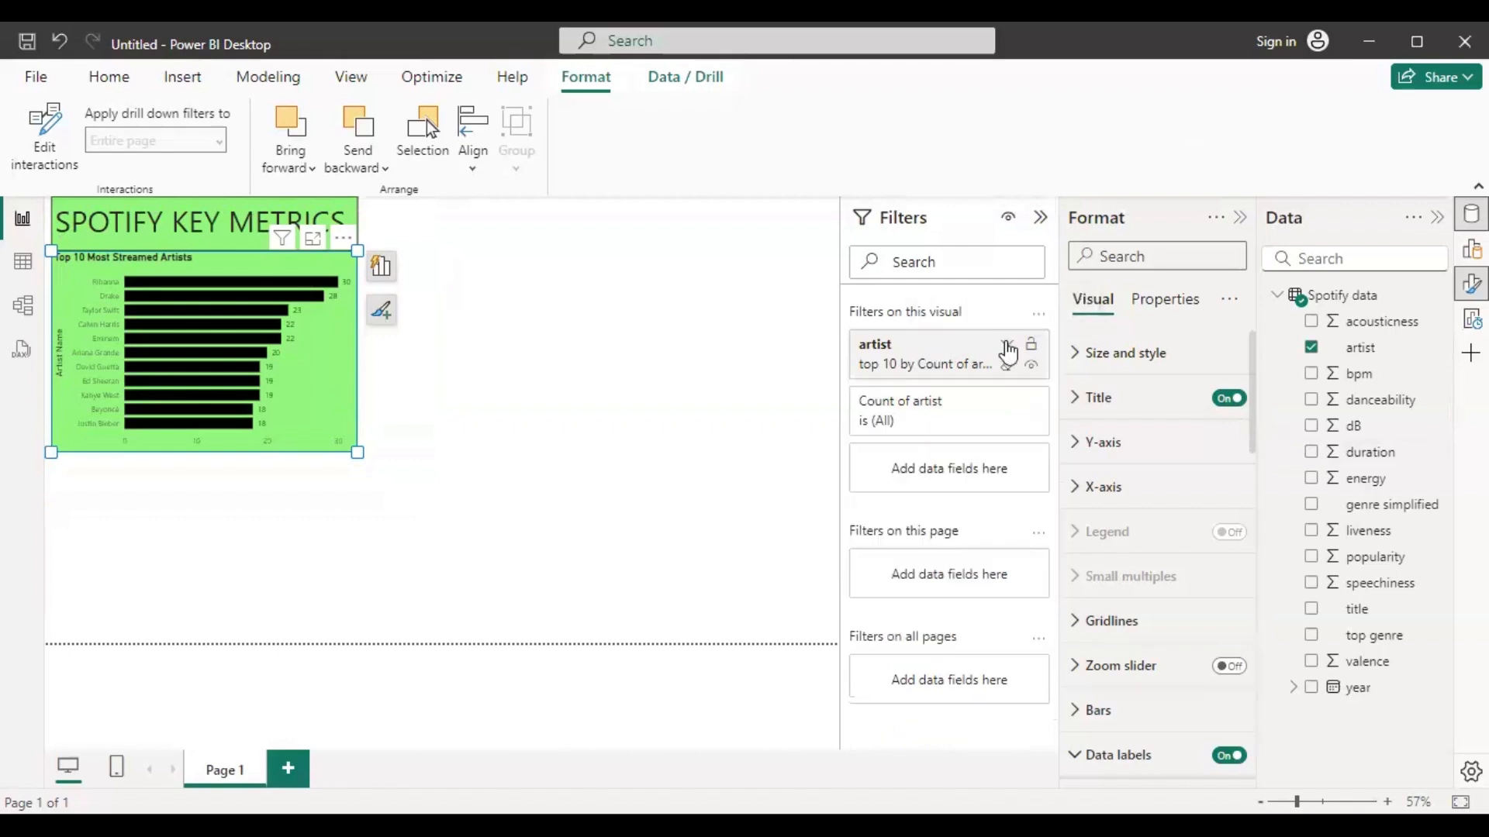
{"action": "left_click", "coordinate": [1006, 346]}
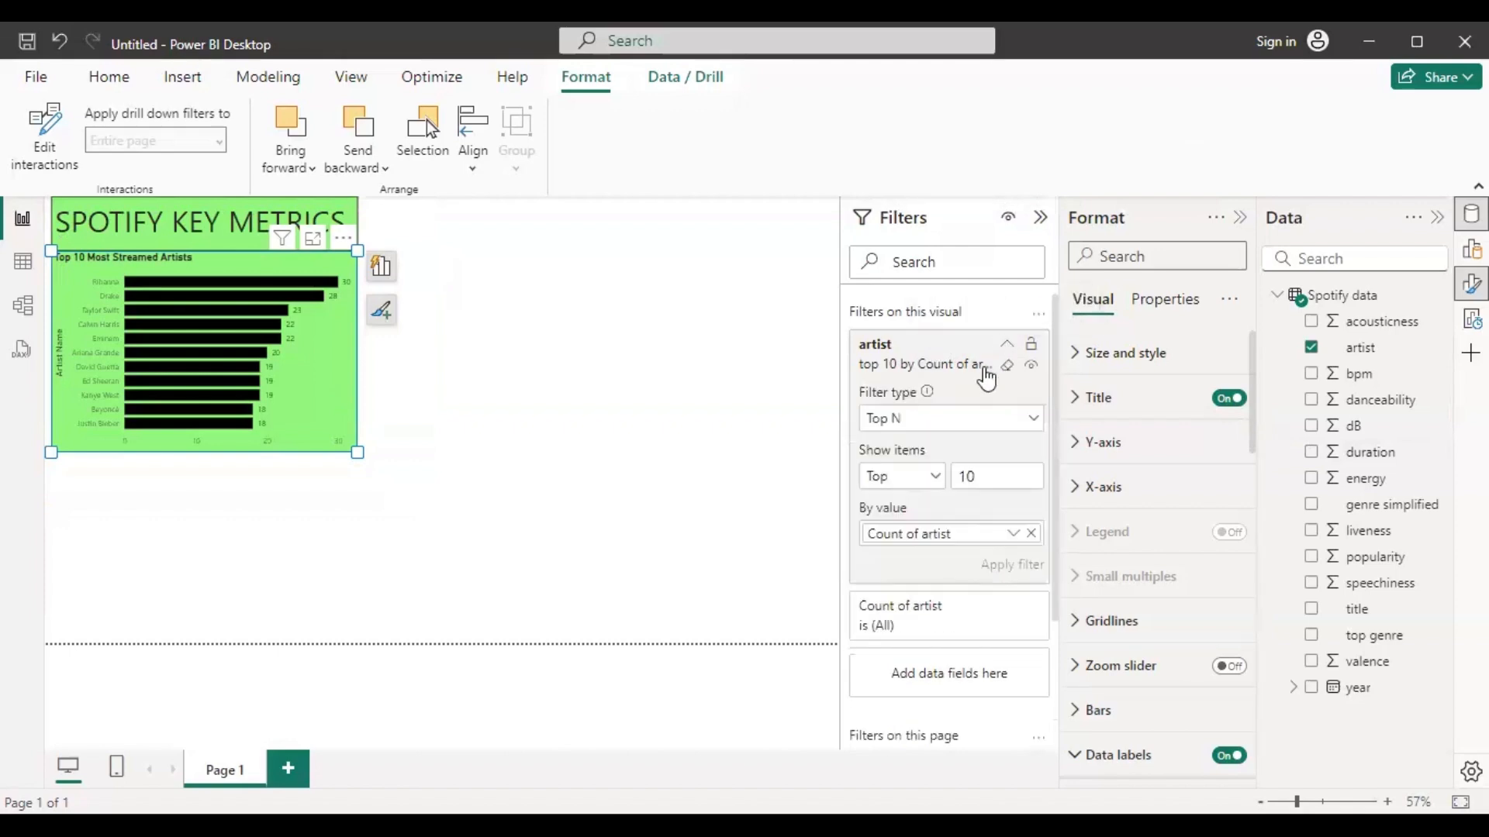
{"action": "left_click", "coordinate": [967, 423]}
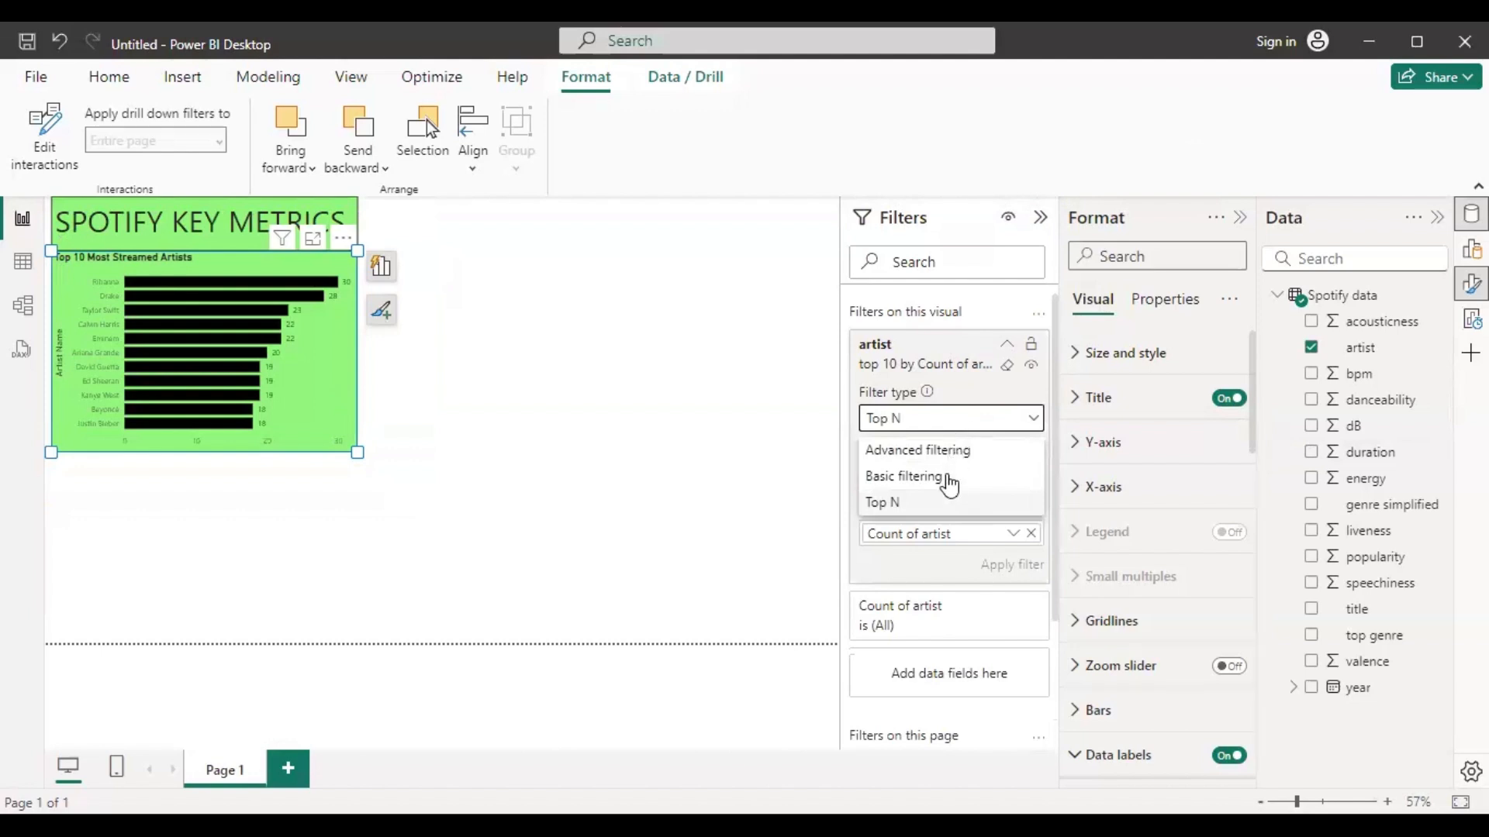
{"action": "left_click", "coordinate": [928, 514]}
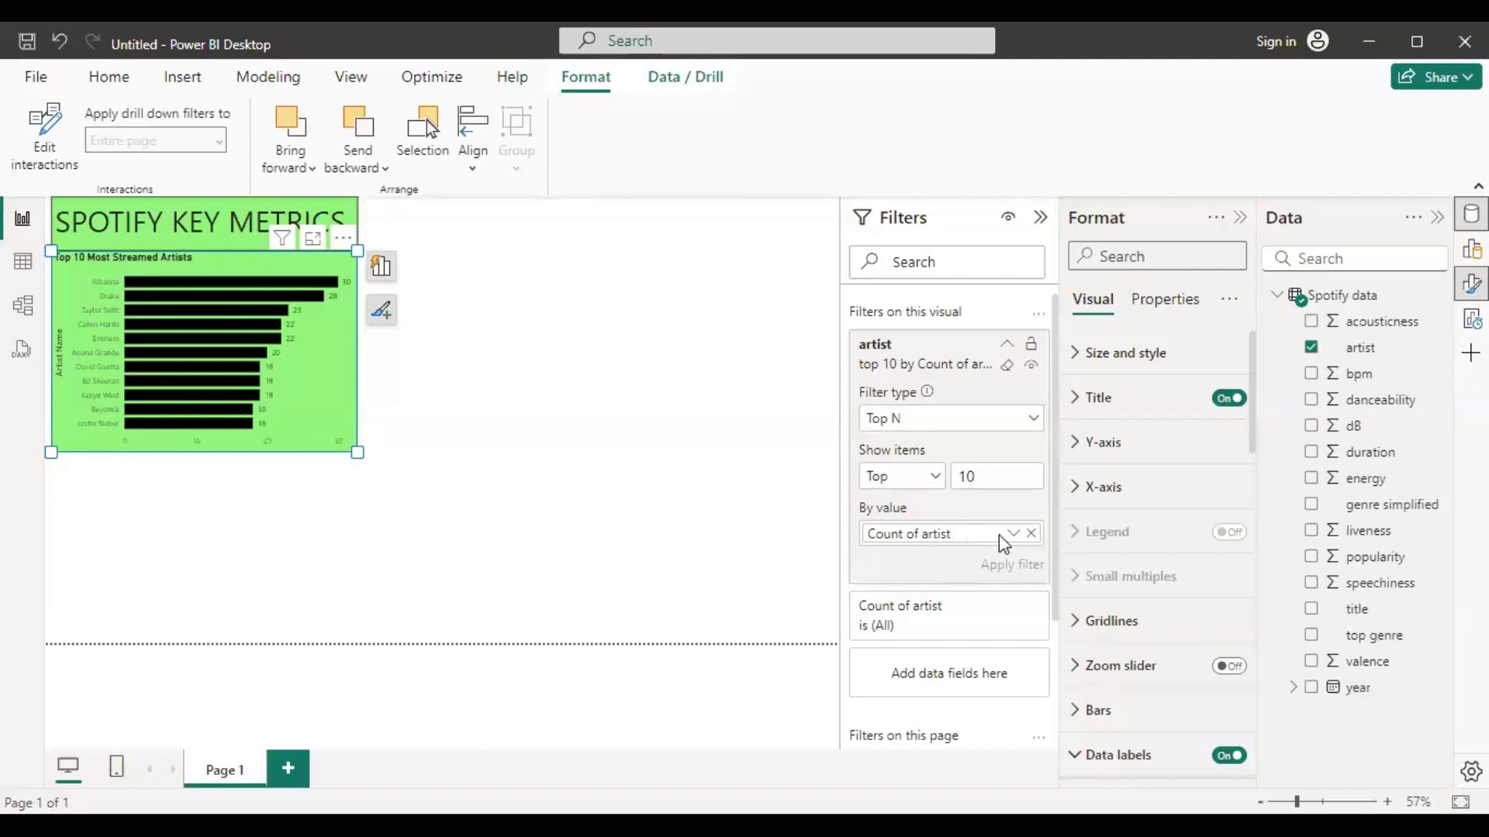
{"action": "left_click", "coordinate": [1007, 344]}
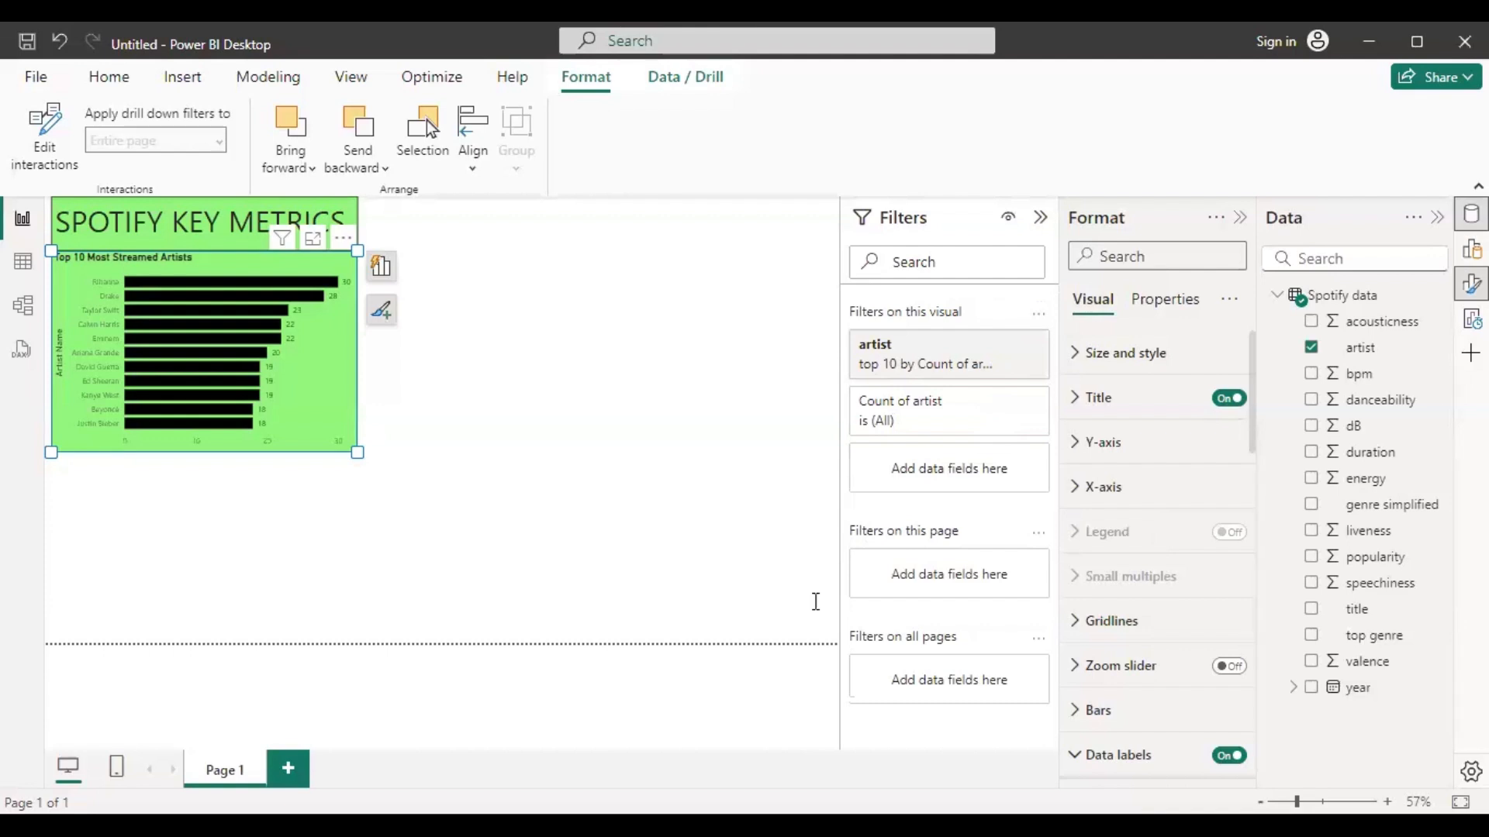
{"action": "left_click", "coordinate": [465, 442]}
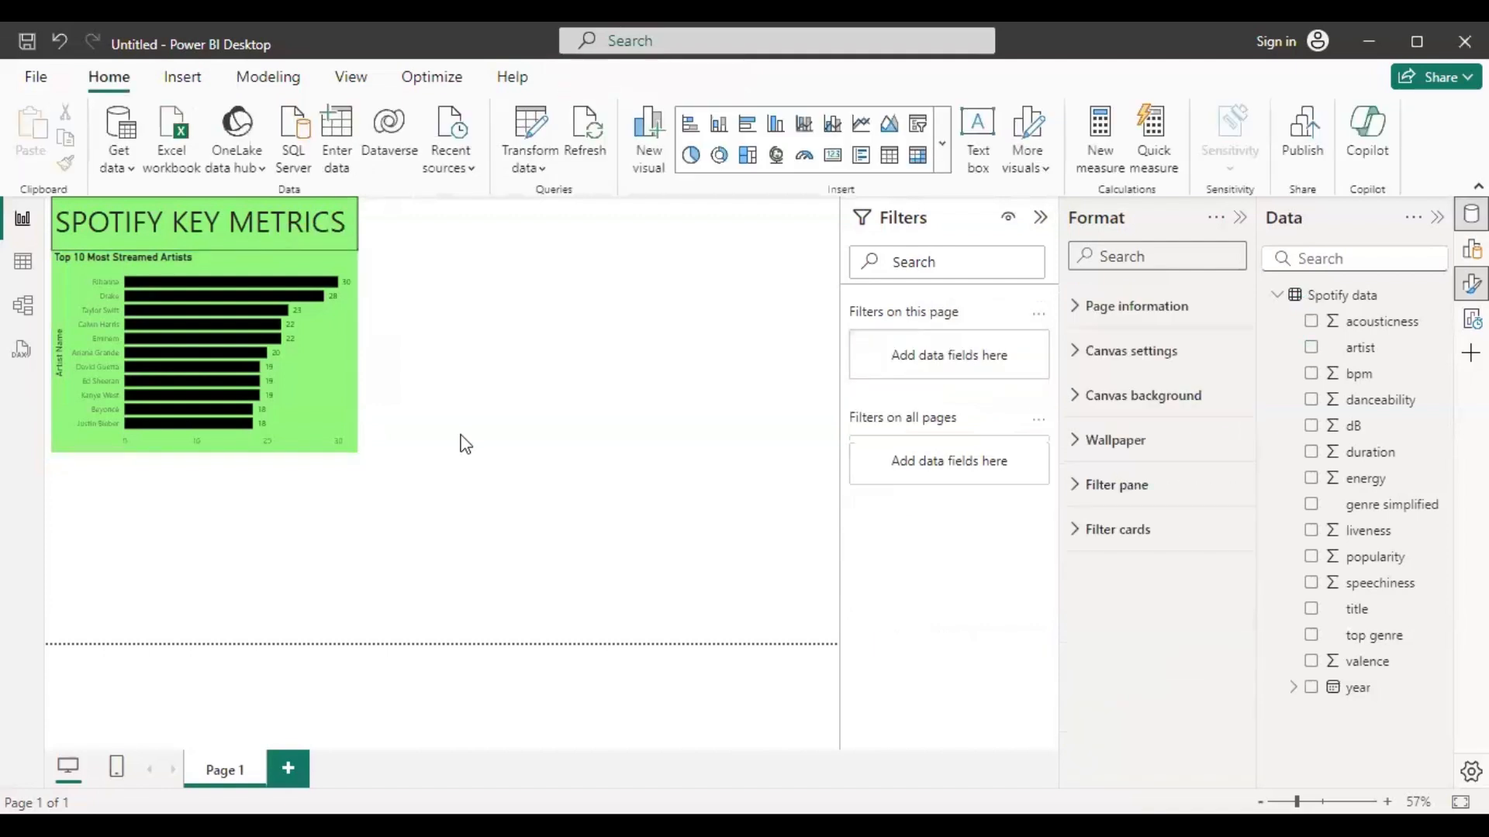
Turn on the visual border of the top 10 artists bar chart, with its background switched on
{"action": "left_click", "coordinate": [343, 423]}
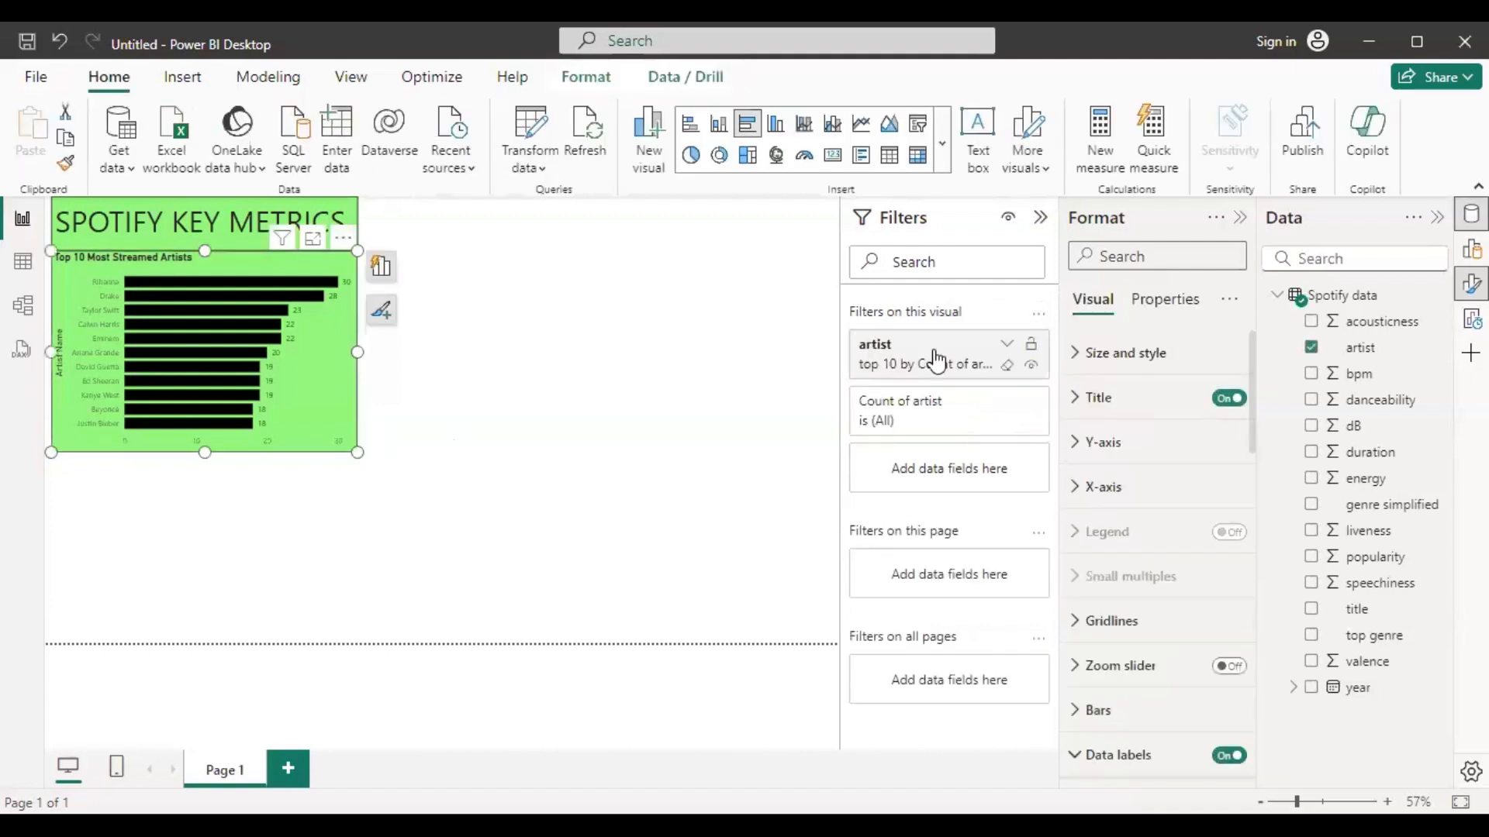
{"action": "left_click", "coordinate": [1073, 358]}
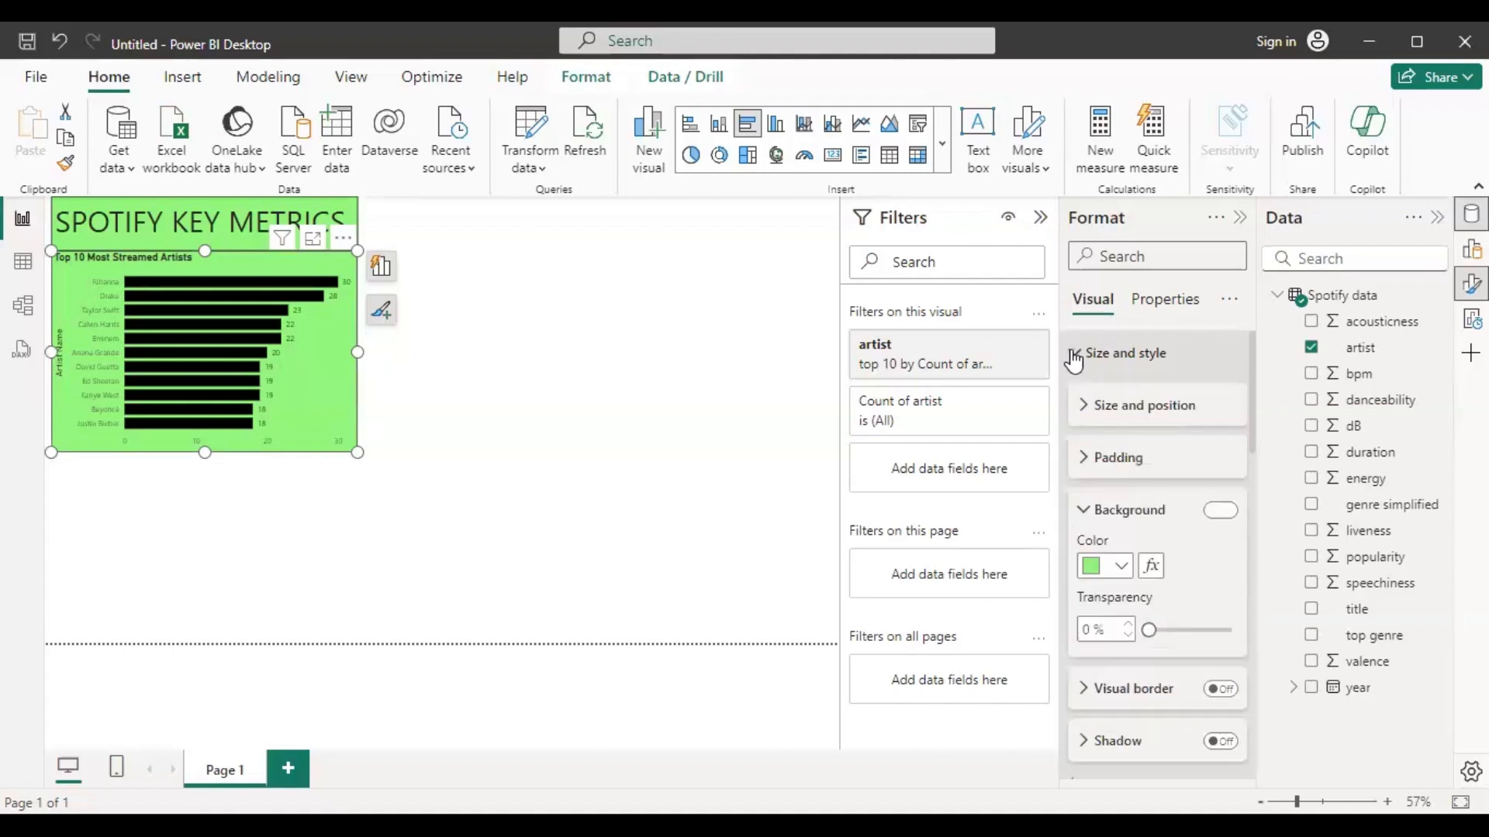
{"action": "left_click", "coordinate": [1220, 510]}
{"action": "scroll", "coordinate": [1210, 519], "scroll_direction": "down", "scroll_amount": 2}
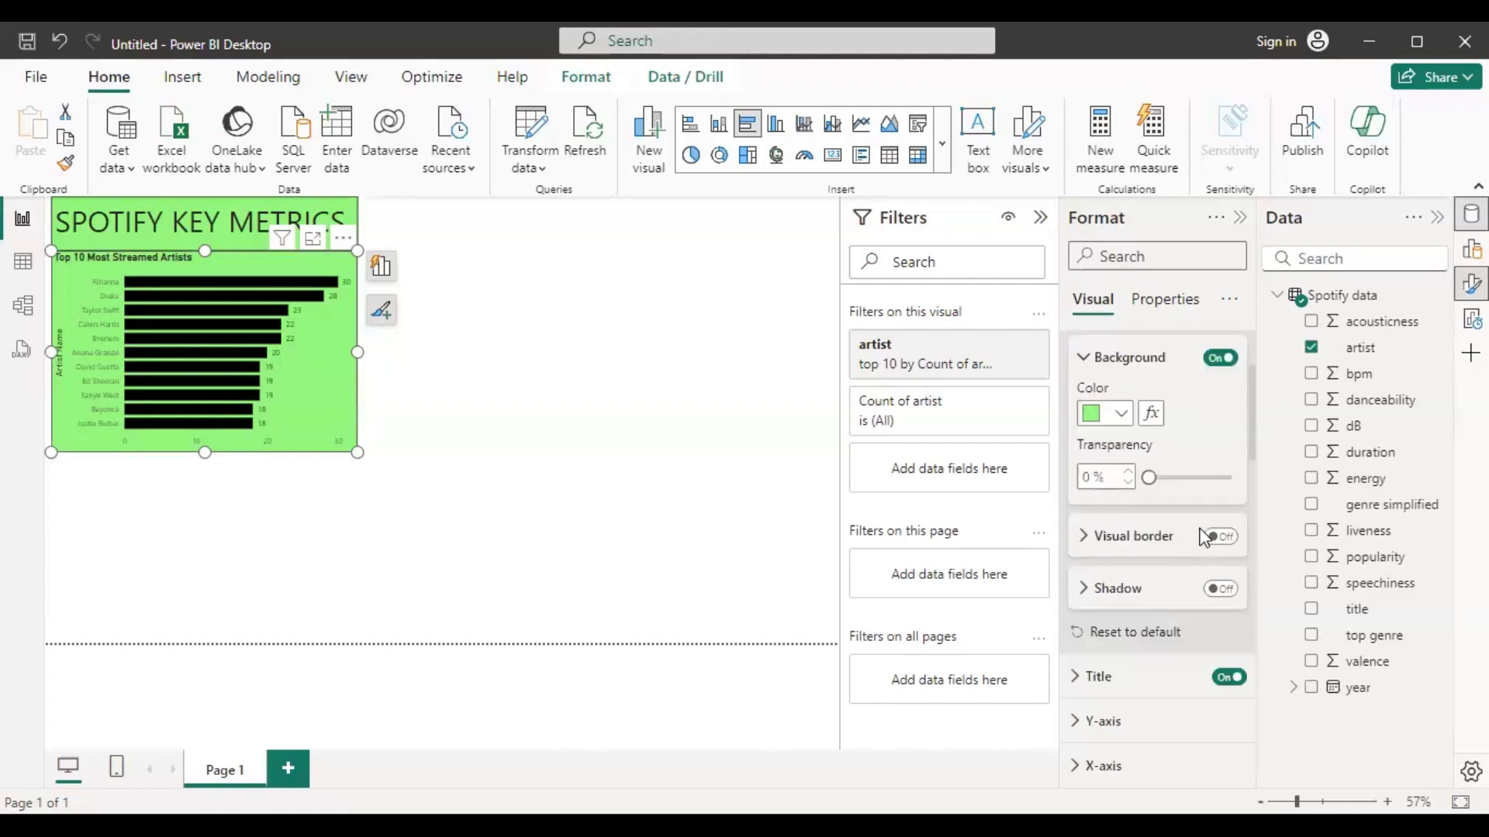
{"action": "left_click", "coordinate": [1221, 538]}
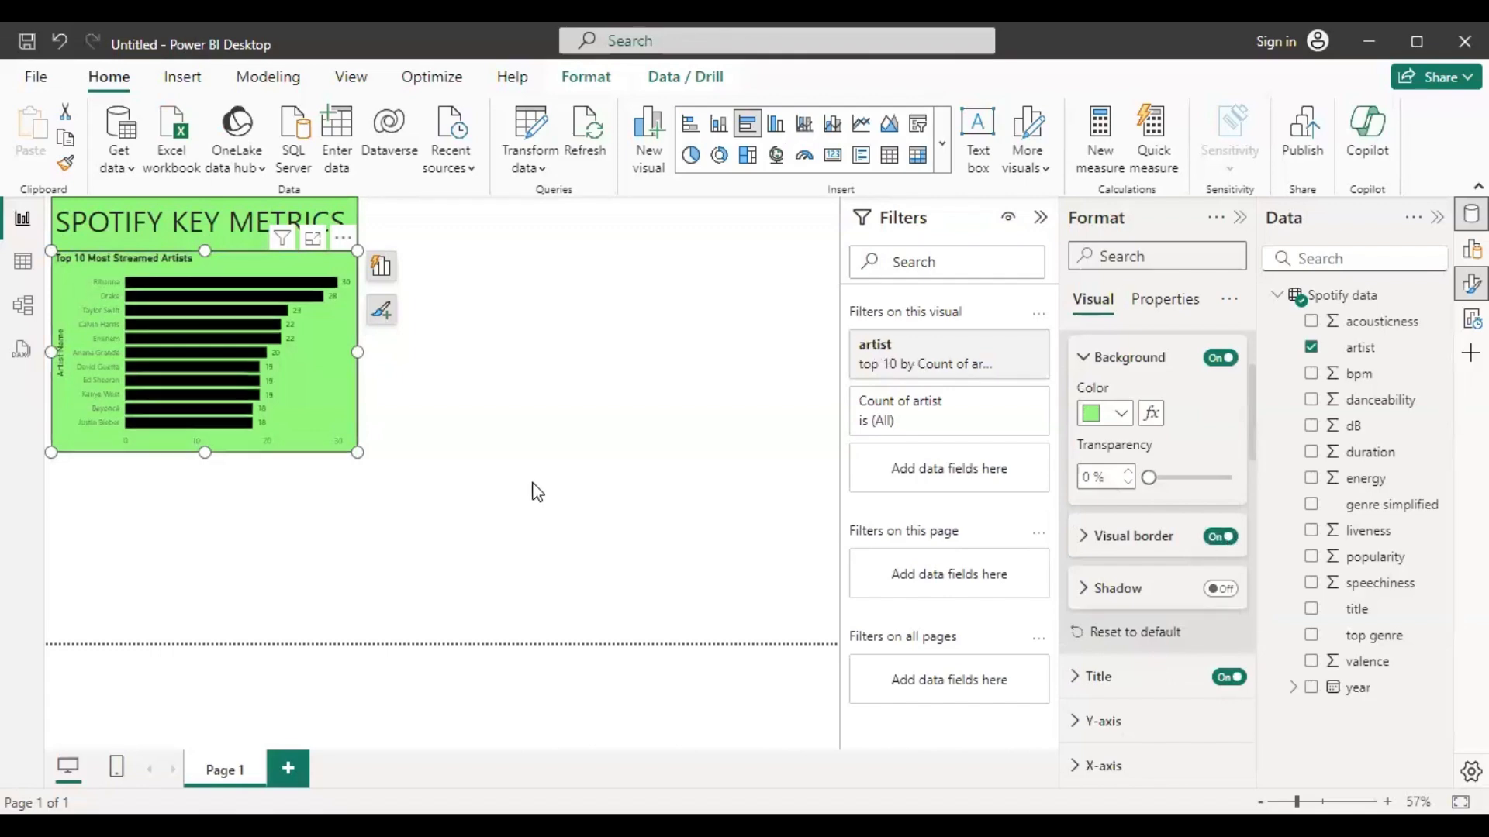
{"action": "left_click", "coordinate": [534, 491]}
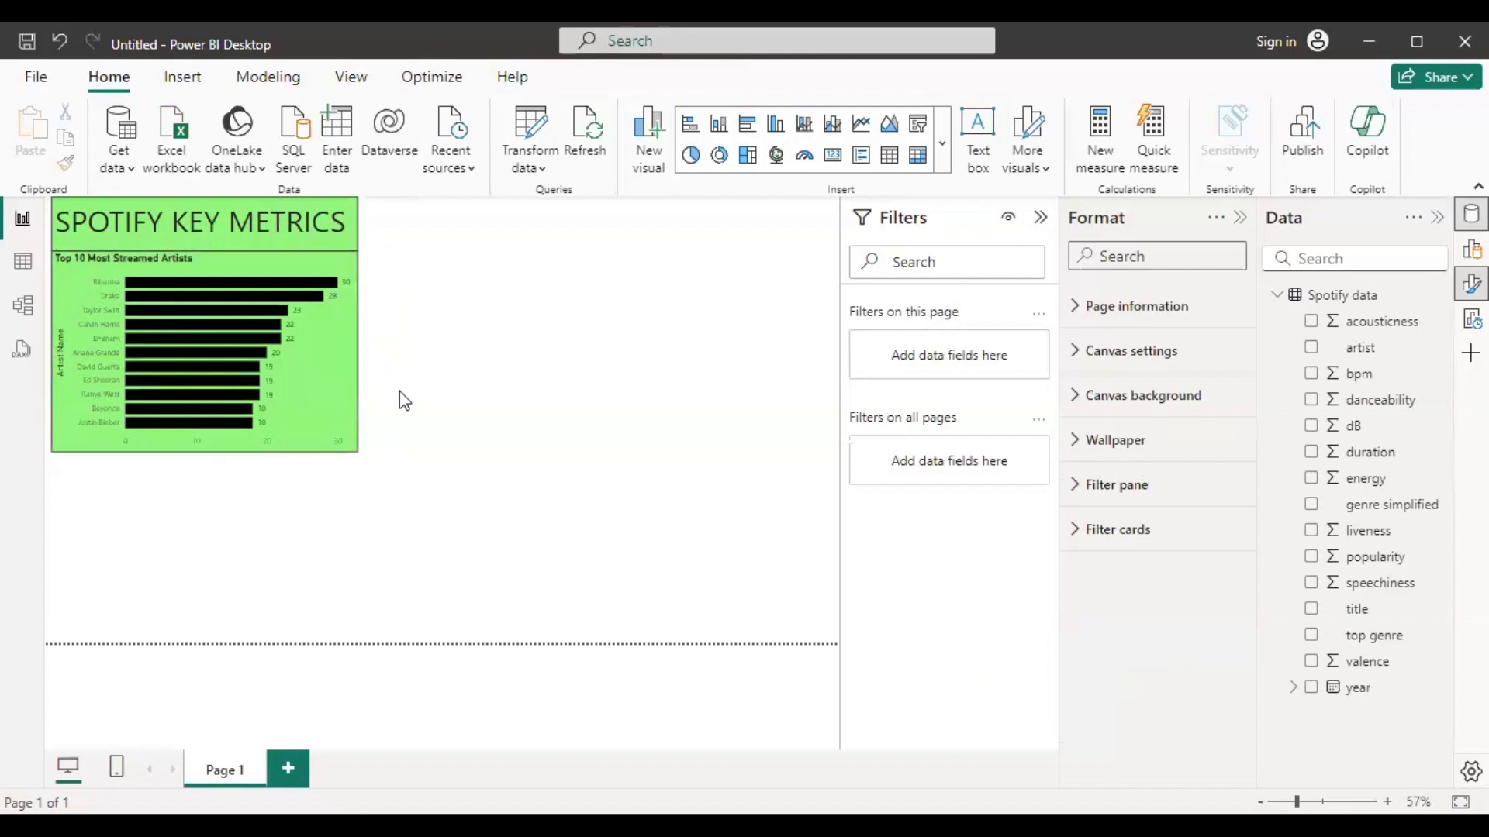
Narrow the artists bar chart slightly so its edge lines up with the SPOTIFY KEY METRICS title box
{"action": "mouse_move", "coordinate": [329, 414]}
{"action": "left_click", "coordinate": [341, 356]}
{"action": "mouse_move", "coordinate": [358, 352]}
{"action": "left_mouse_down"}
{"action": "mouse_move", "coordinate": [279, 361]}
{"action": "mouse_move", "coordinate": [357, 363]}
{"action": "left_mouse_up"}
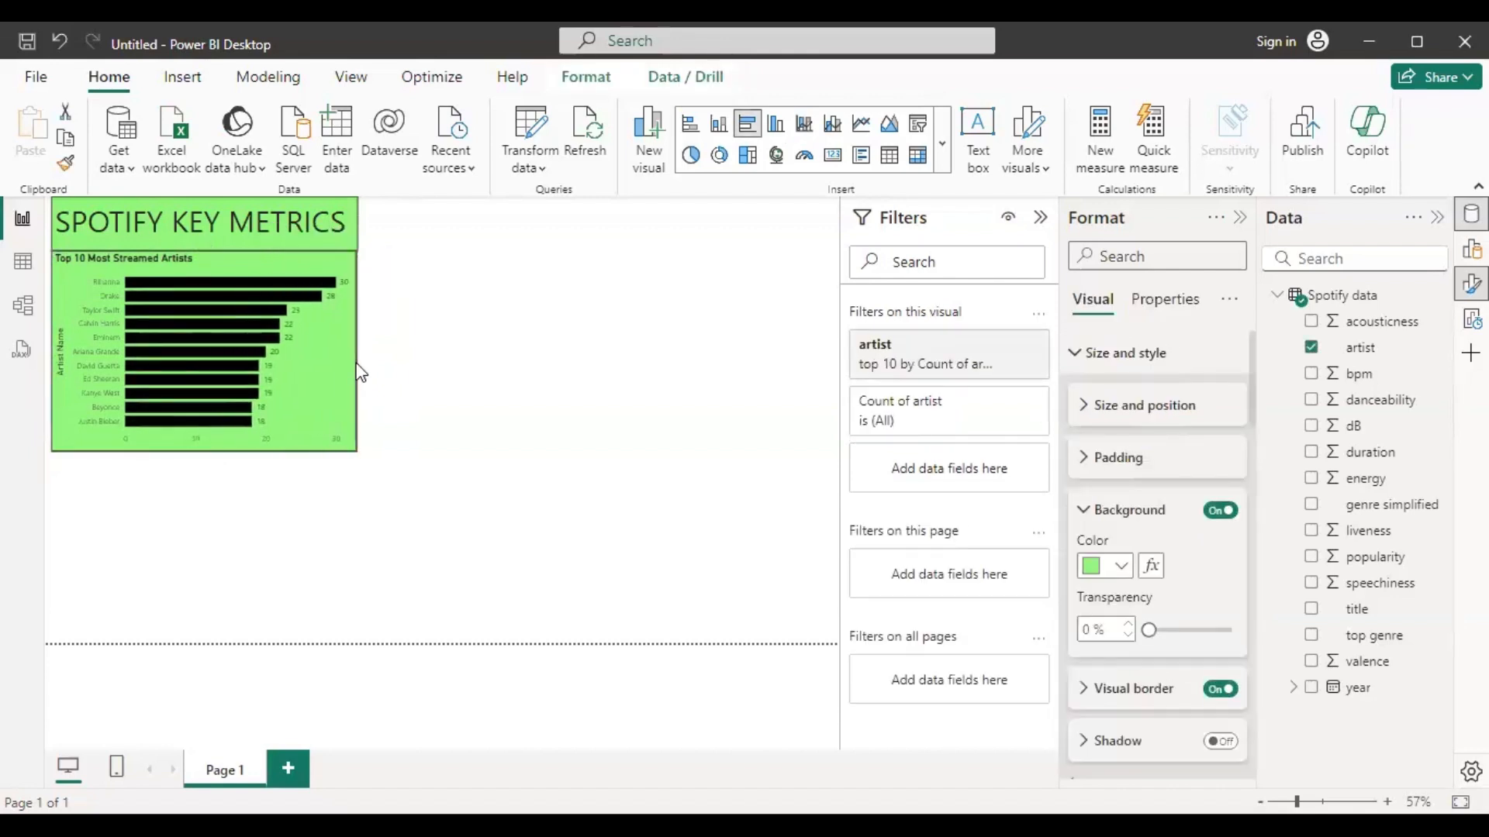
{"action": "left_click", "coordinate": [548, 388]}
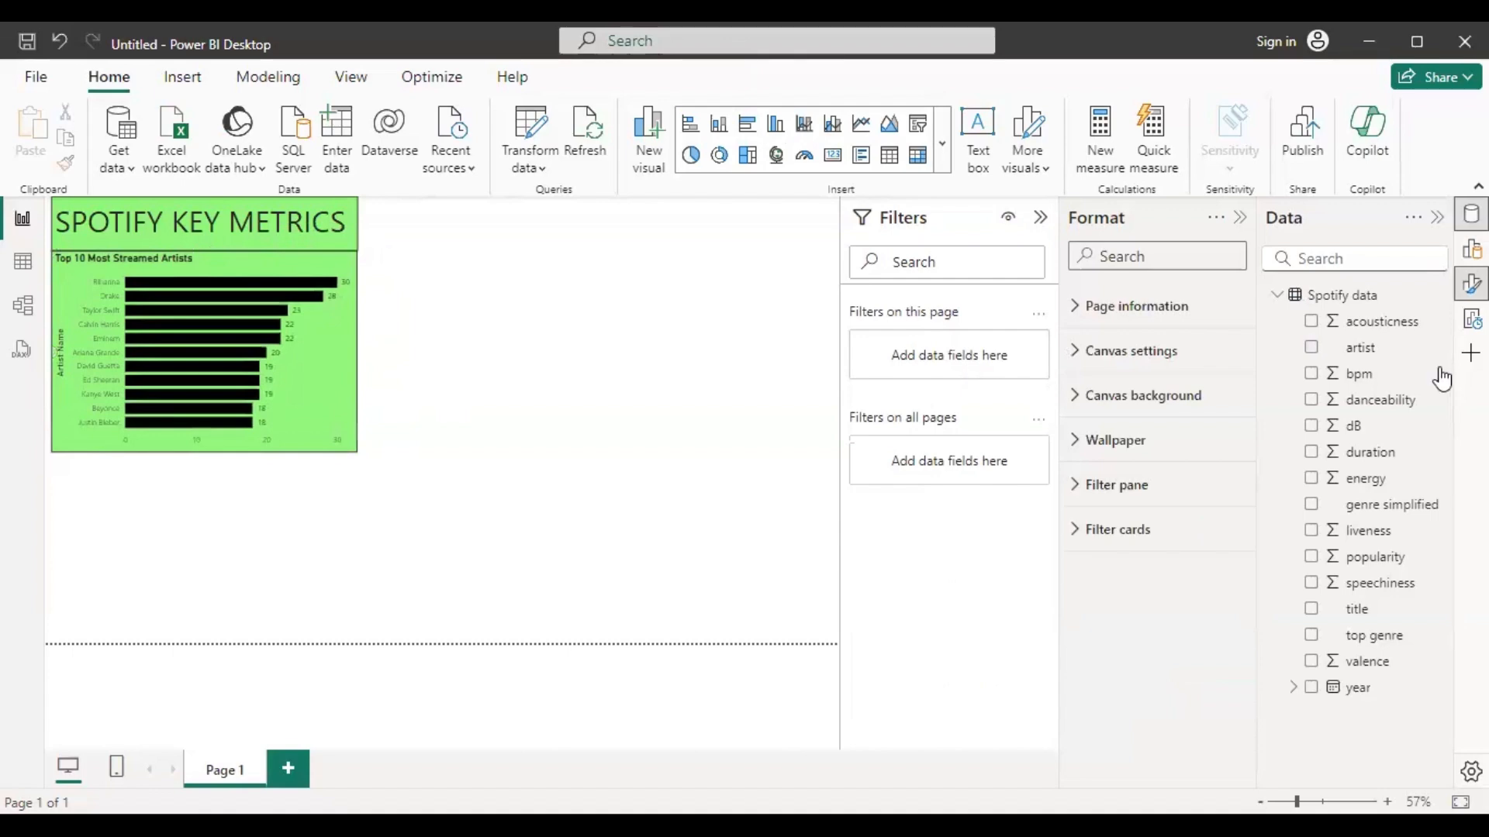
Insert a clustered column chart below the artists chart and adjust the heights of both so their edges meet
{"action": "left_click", "coordinate": [1472, 249]}
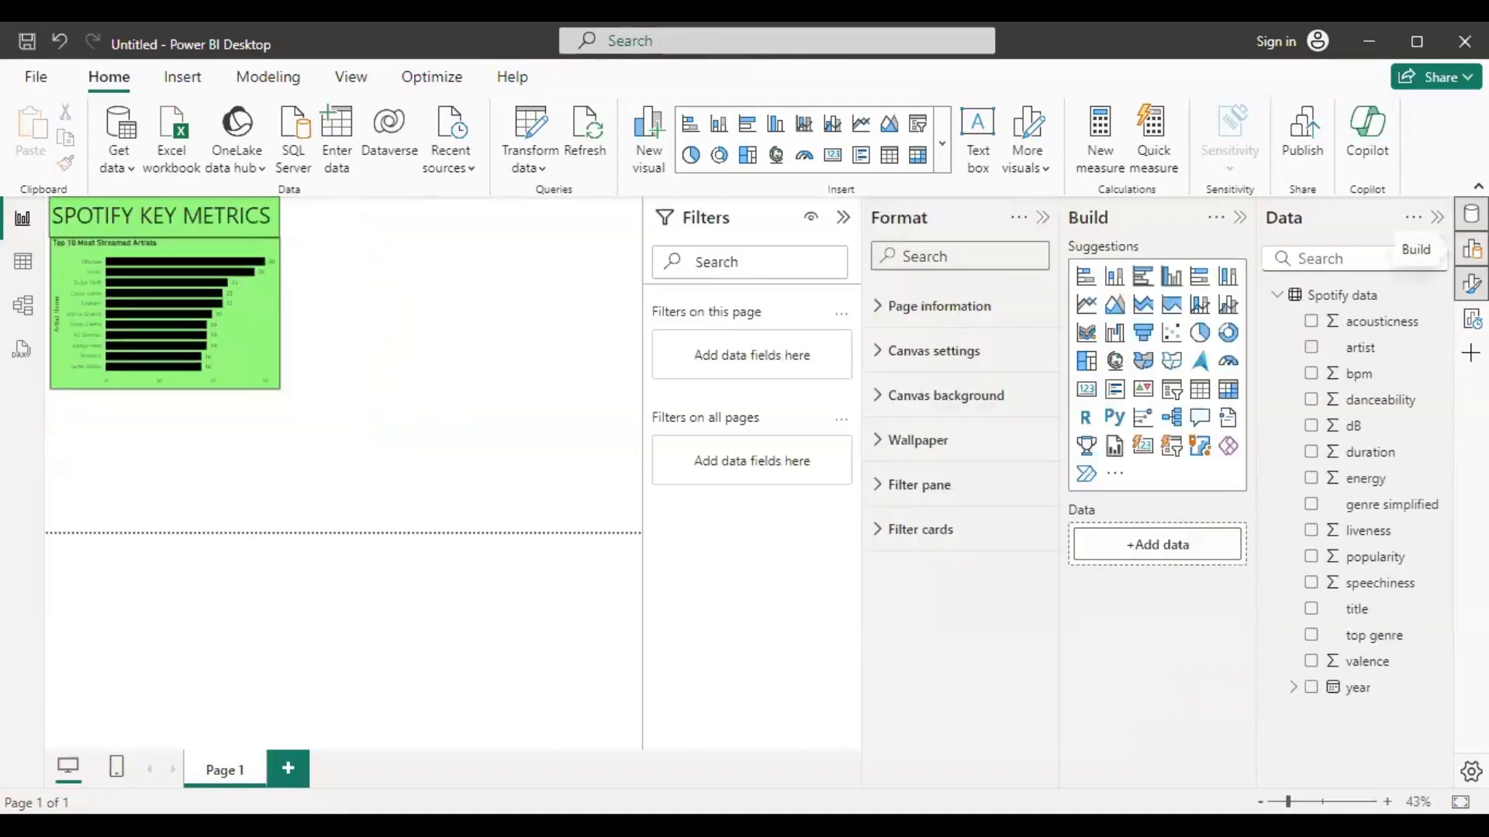
{"action": "left_click", "coordinate": [1172, 280]}
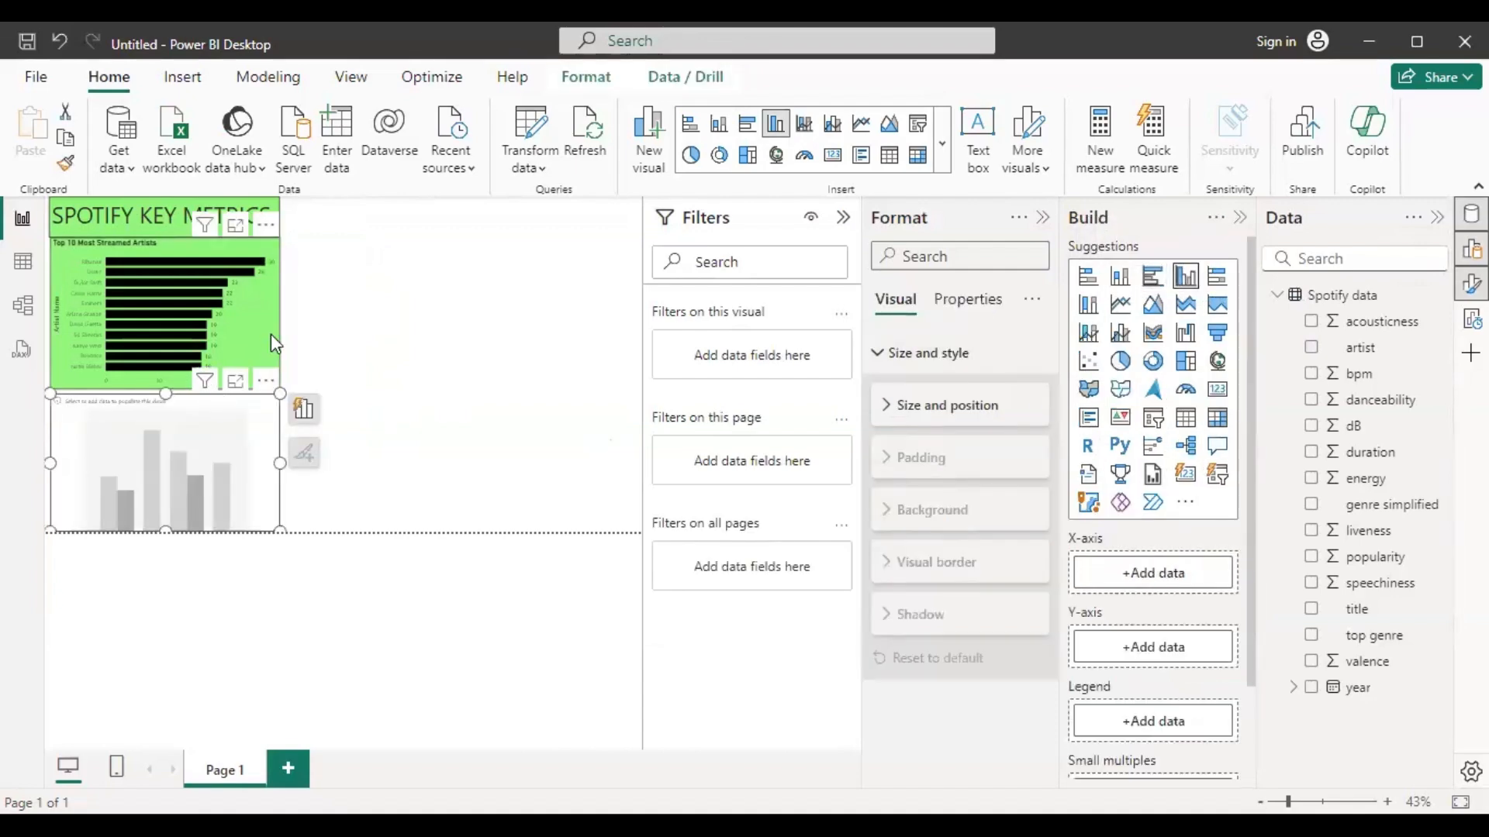
{"action": "left_click", "coordinate": [188, 370]}
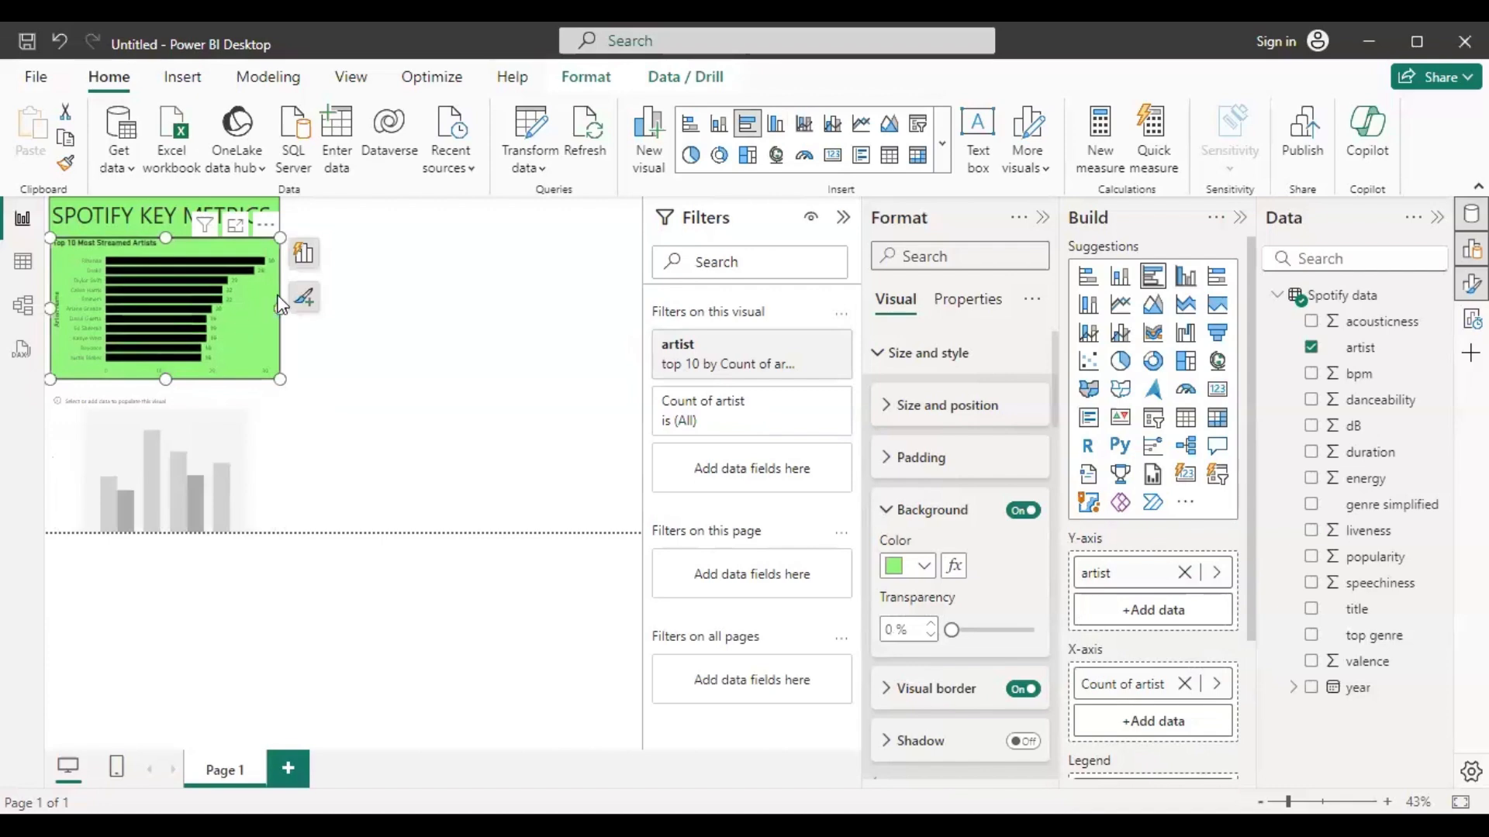
{"action": "left_click", "coordinate": [214, 408]}
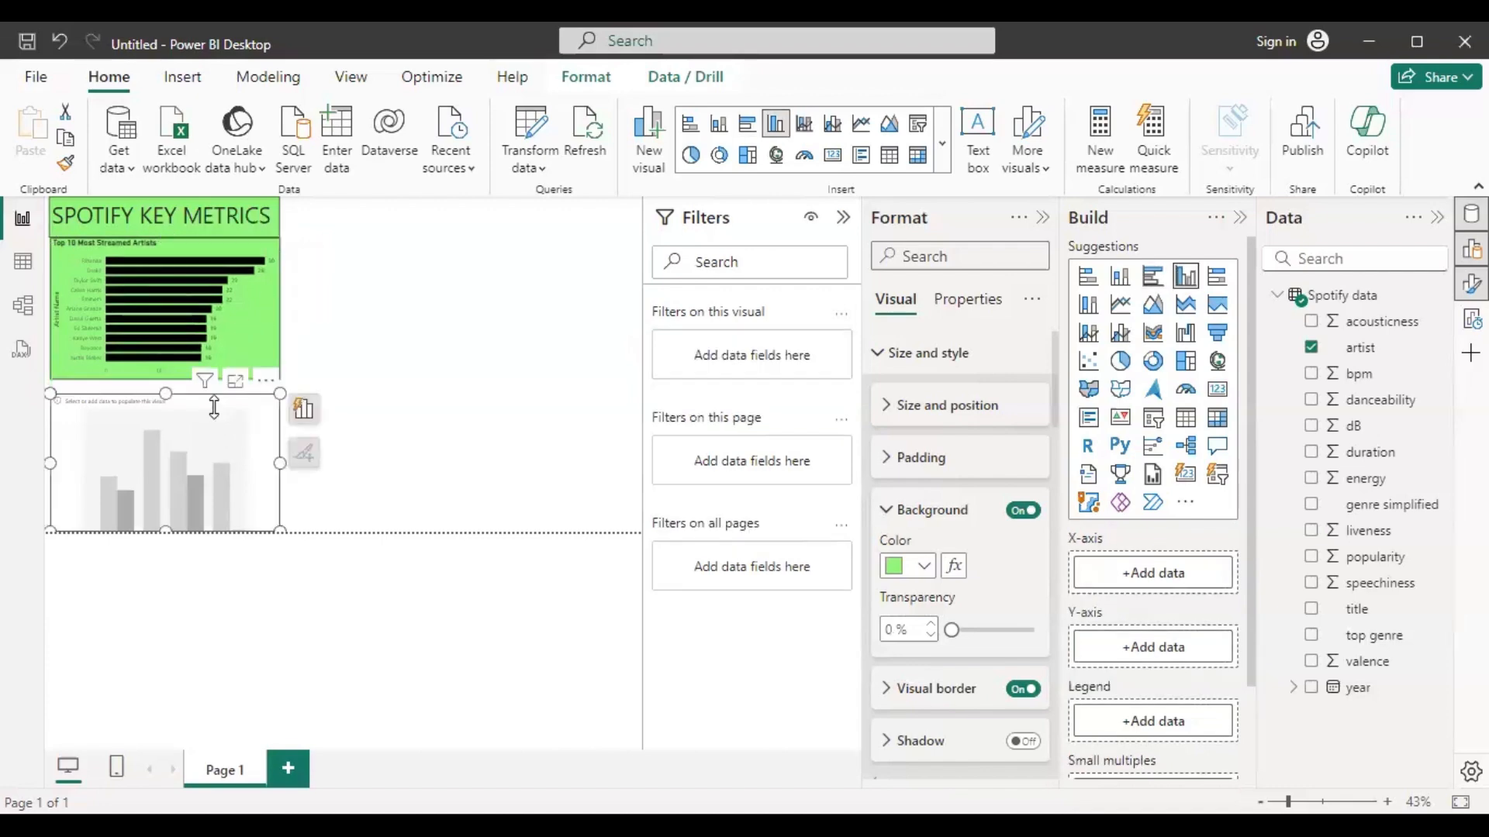
{"action": "left_click_drag", "start_coordinate": [215, 409], "coordinate": [166, 393]}
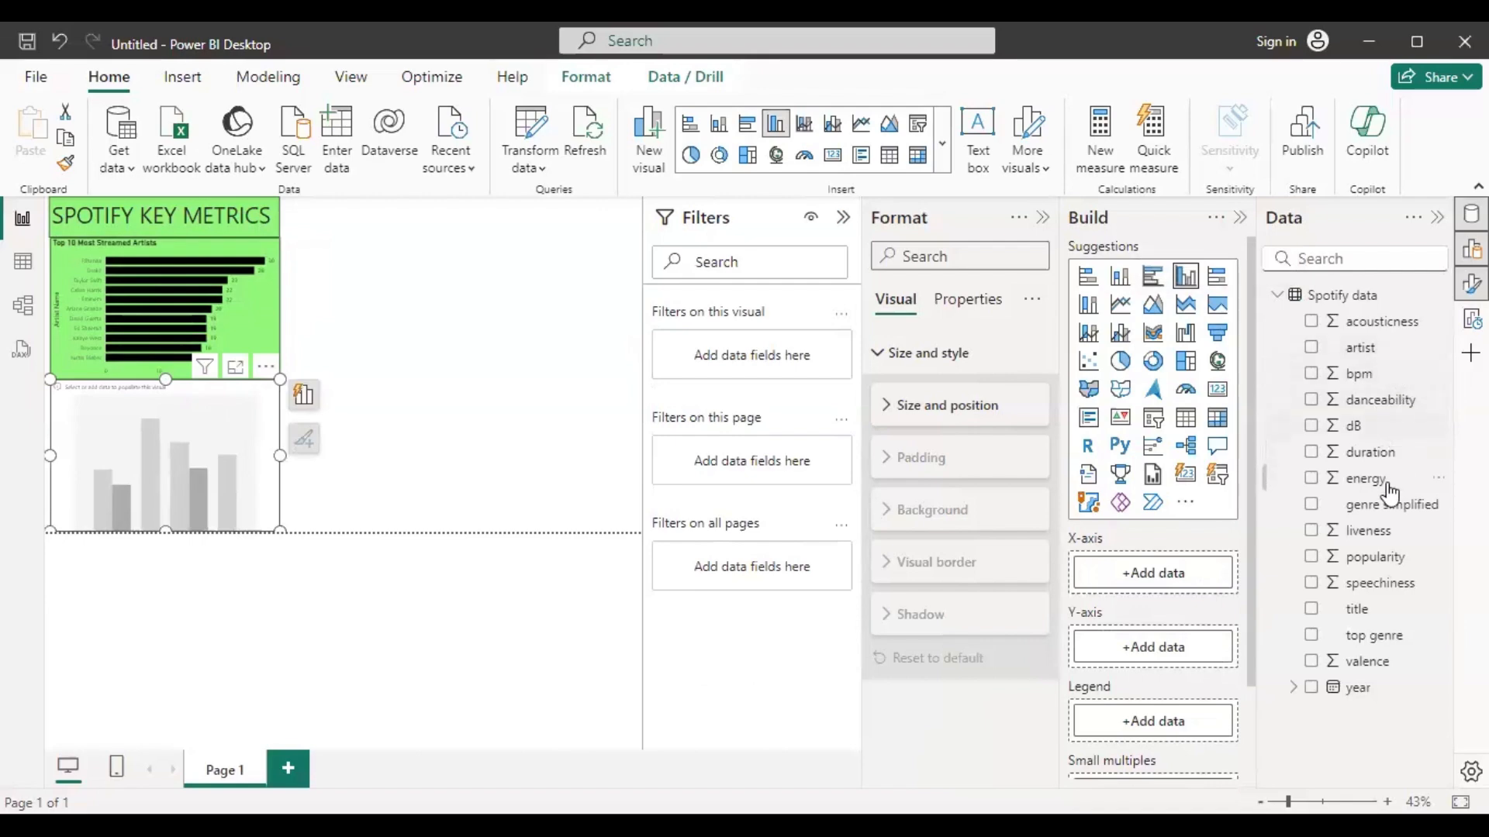
Plot the count of genre simplified by genre simplified in the column chart and copy the artists chart's formatting onto it
{"action": "left_click_drag", "start_coordinate": [1369, 506], "coordinate": [1163, 578]}
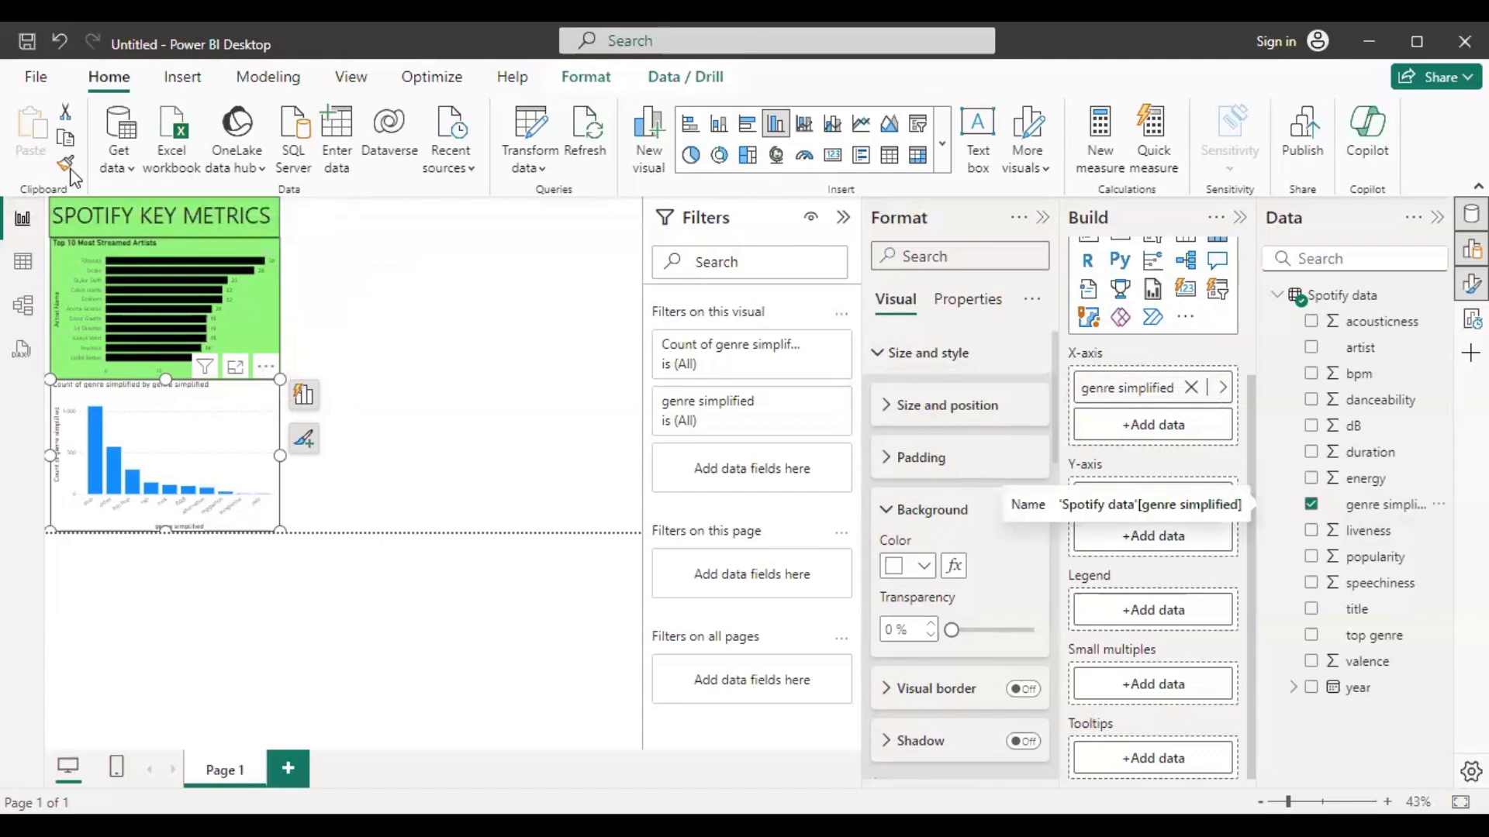
{"action": "left_click", "coordinate": [254, 318]}
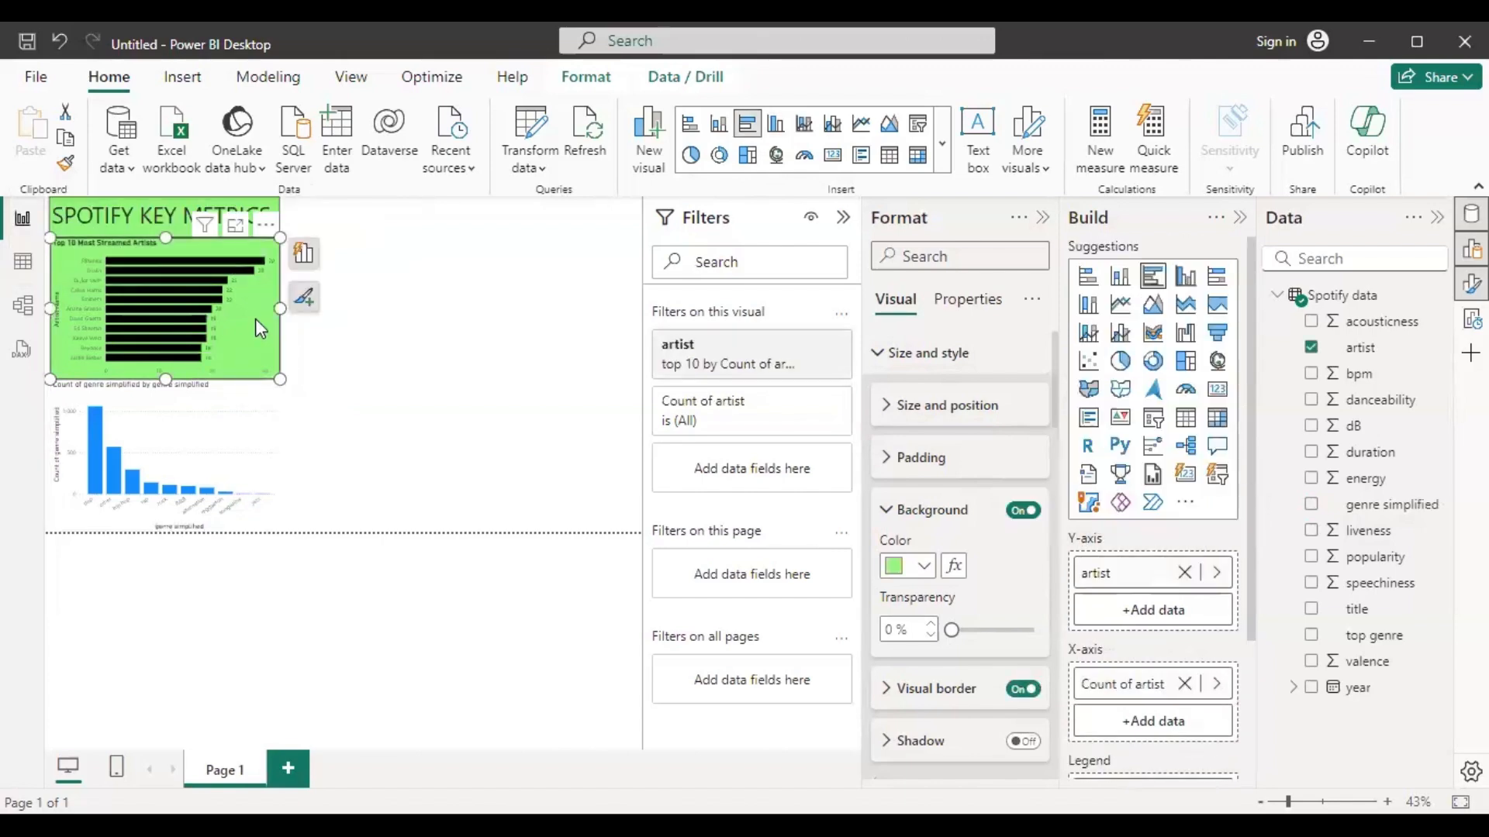
{"action": "left_click", "coordinate": [65, 163]}
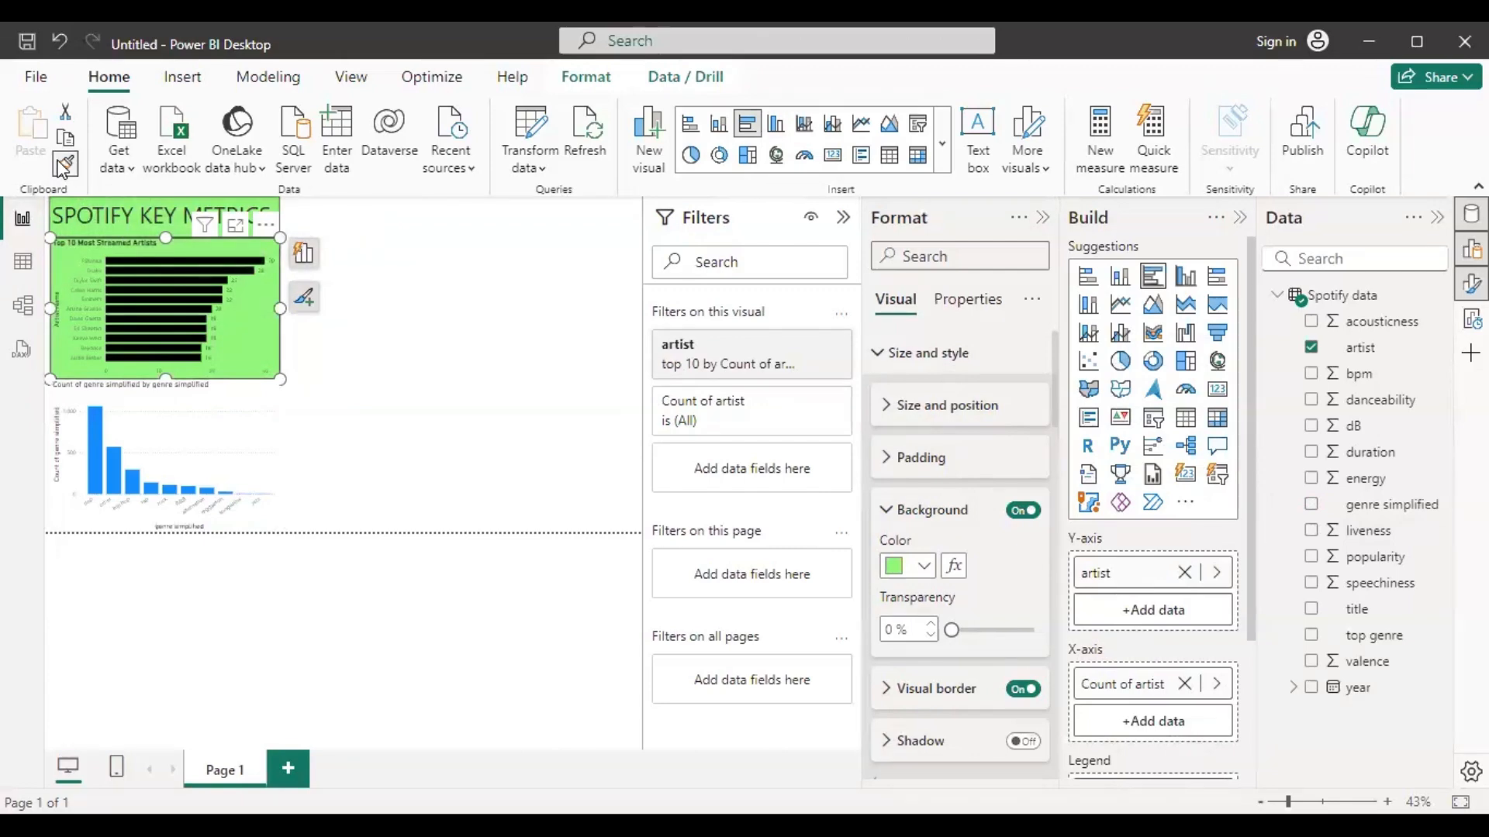
{"action": "left_click", "coordinate": [230, 415]}
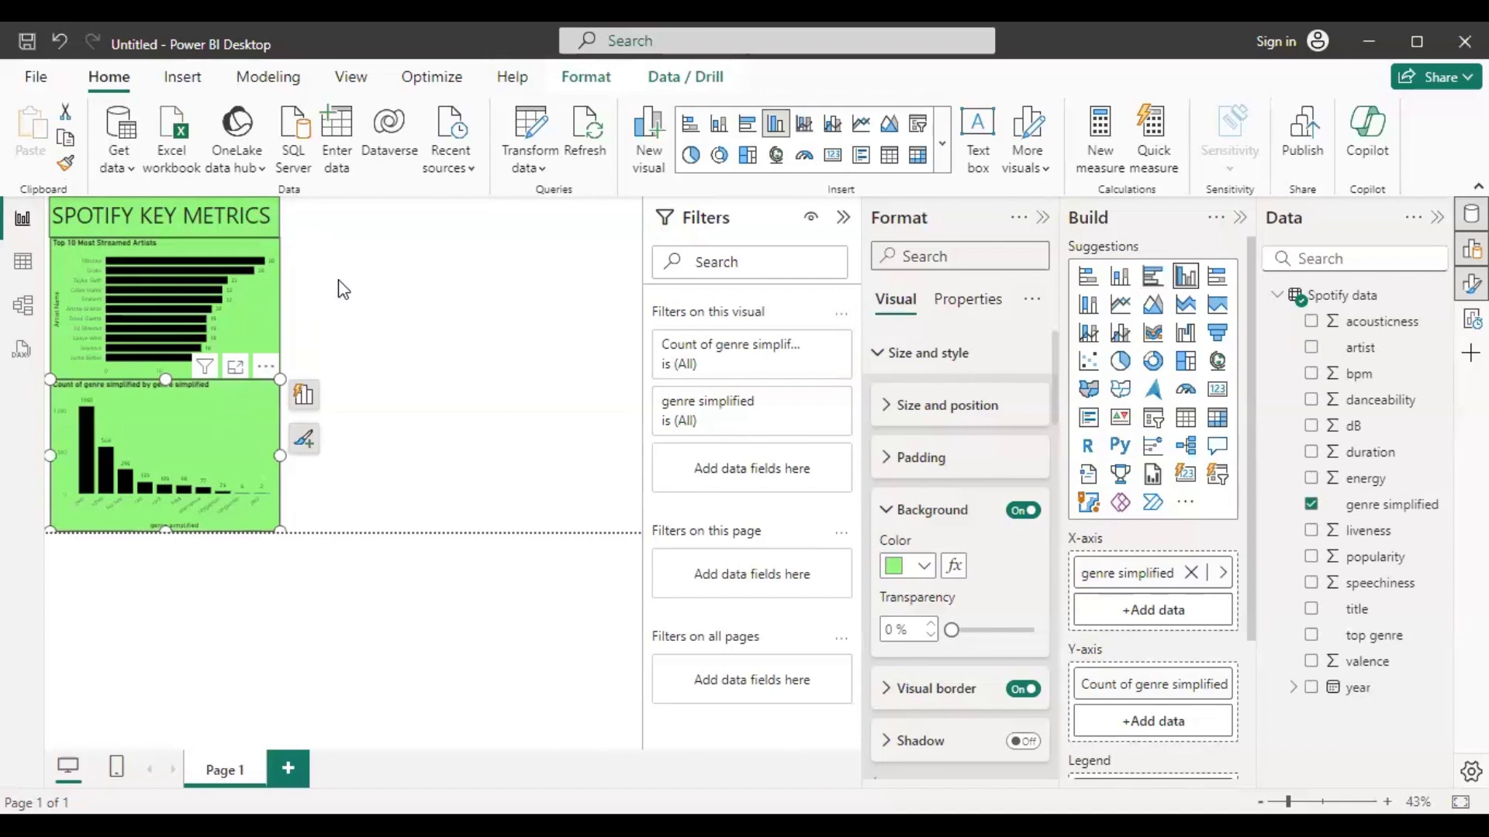
Turn off the X-axis title of the genre column chart
{"action": "mouse_move", "coordinate": [260, 292]}
{"action": "left_click", "coordinate": [843, 218]}
{"action": "left_click", "coordinate": [1044, 219]}
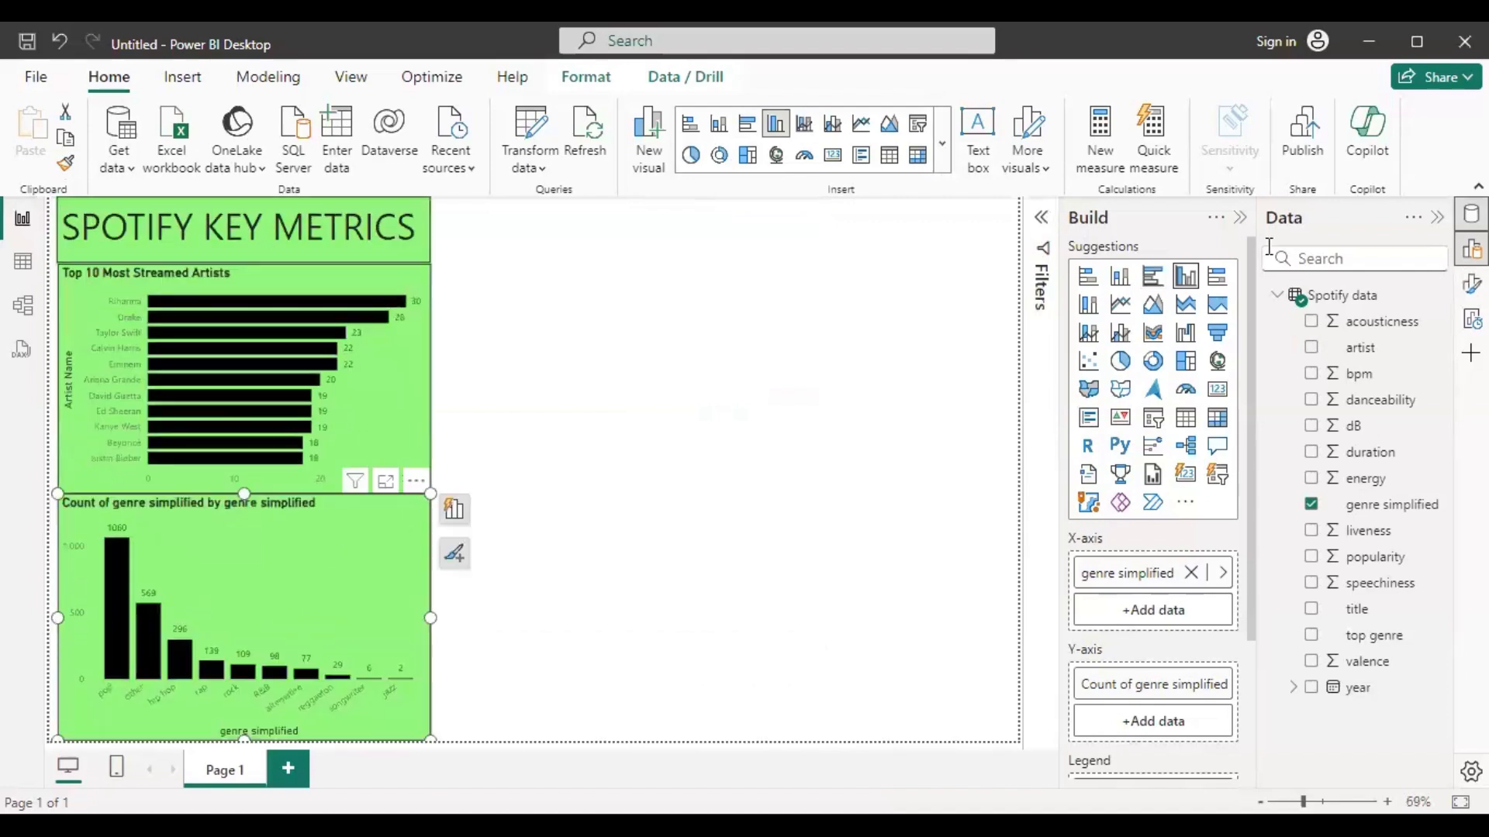
{"action": "double_click", "coordinate": [258, 731]}
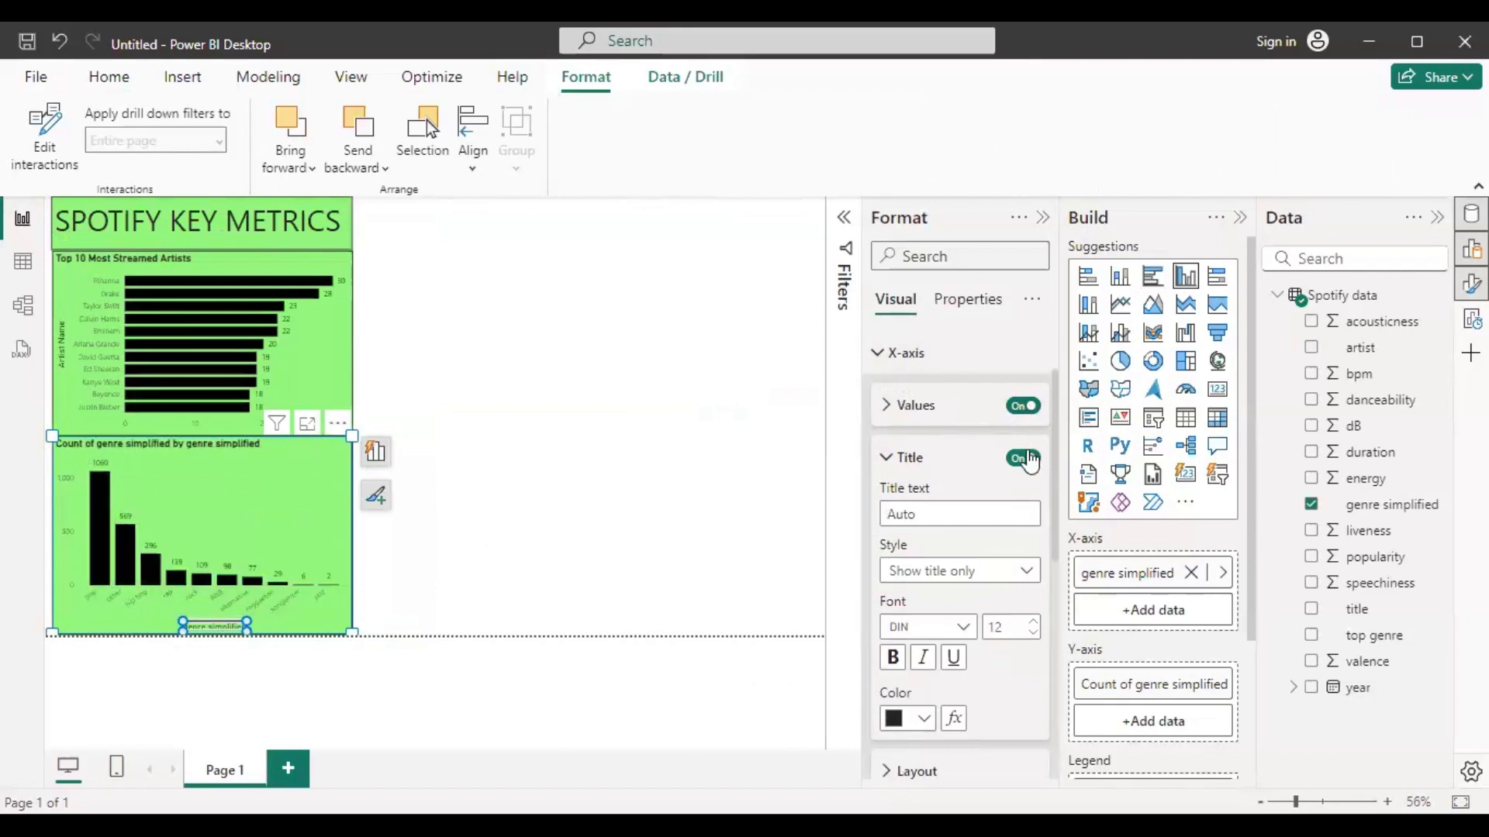
{"action": "left_click", "coordinate": [1024, 459]}
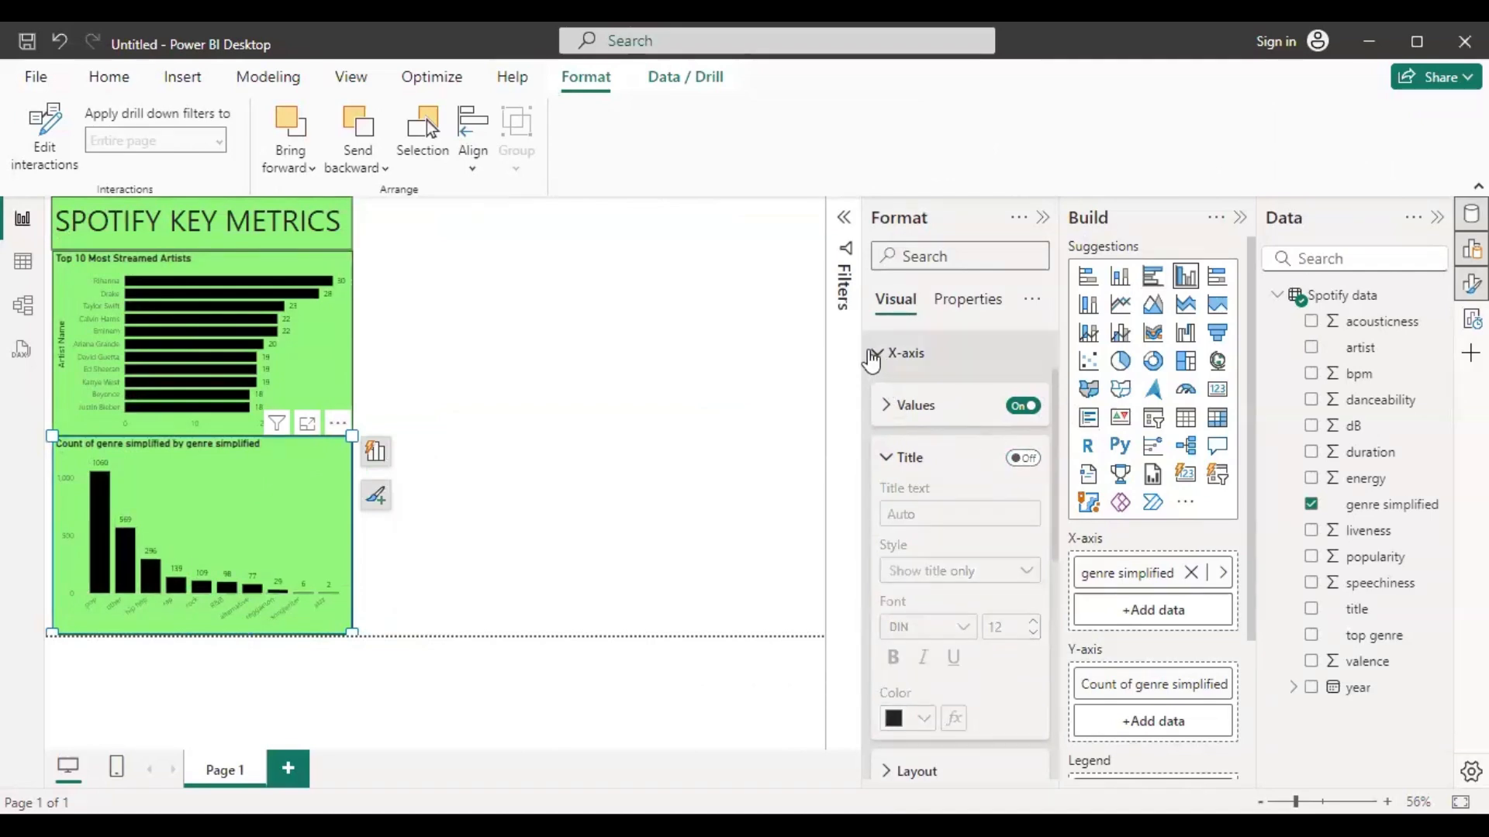
{"action": "left_click", "coordinate": [872, 357]}
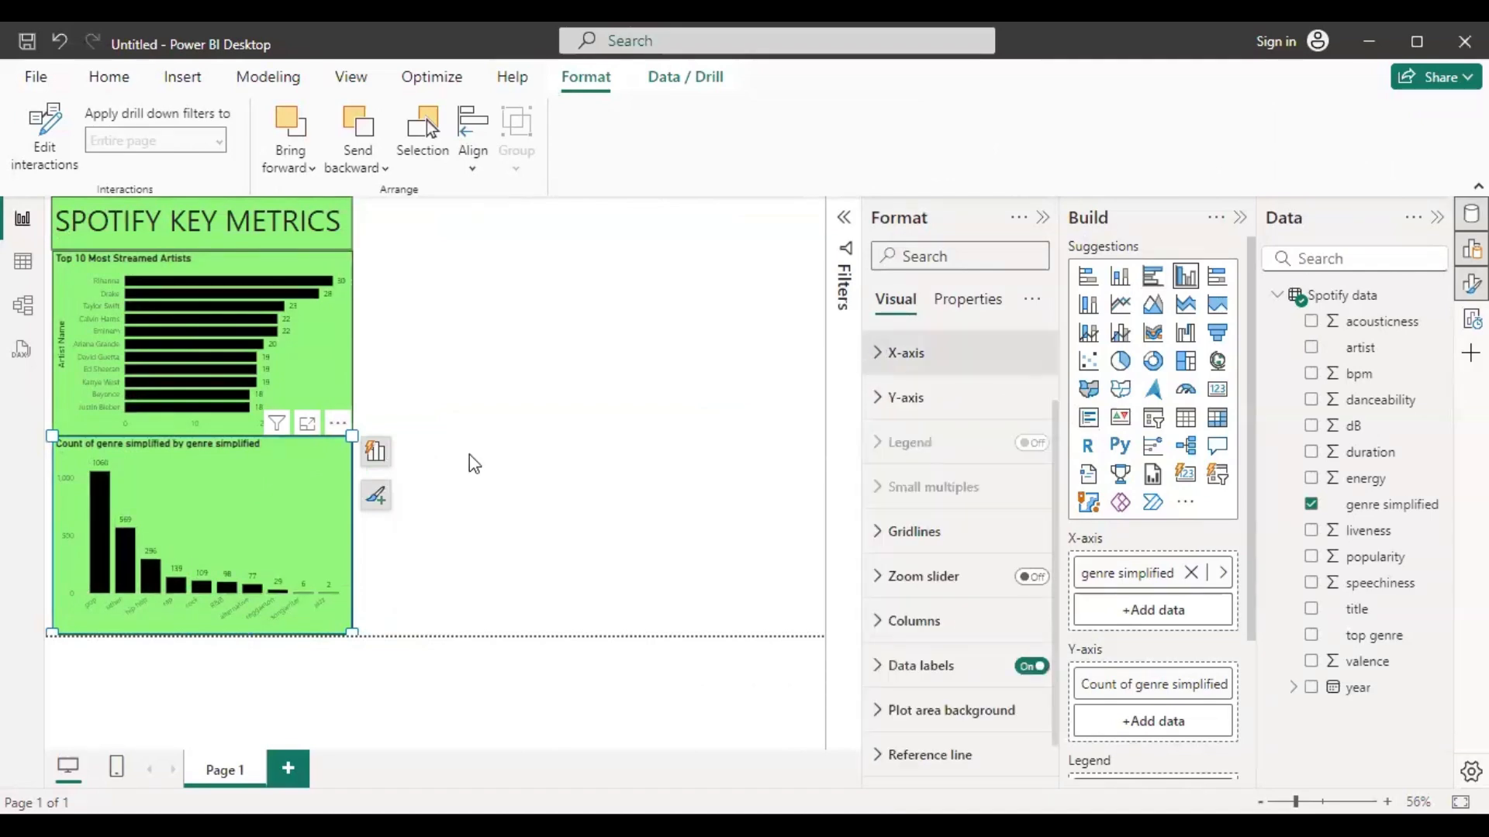
Change the title of the genre column chart to "Most Popular Genres"
{"action": "double_click", "coordinate": [173, 443]}
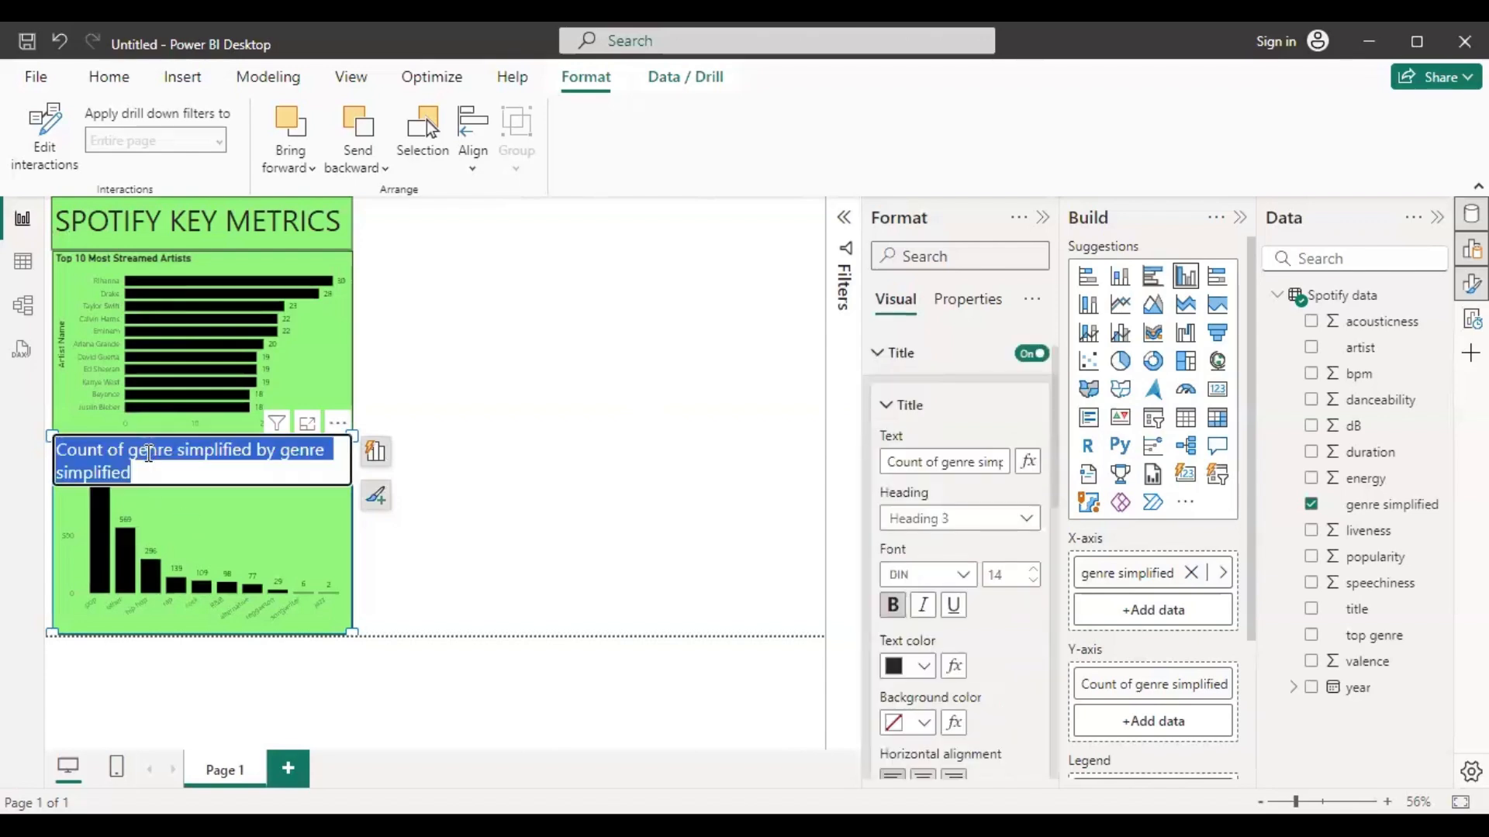
{"action": "type", "text": "Most "}
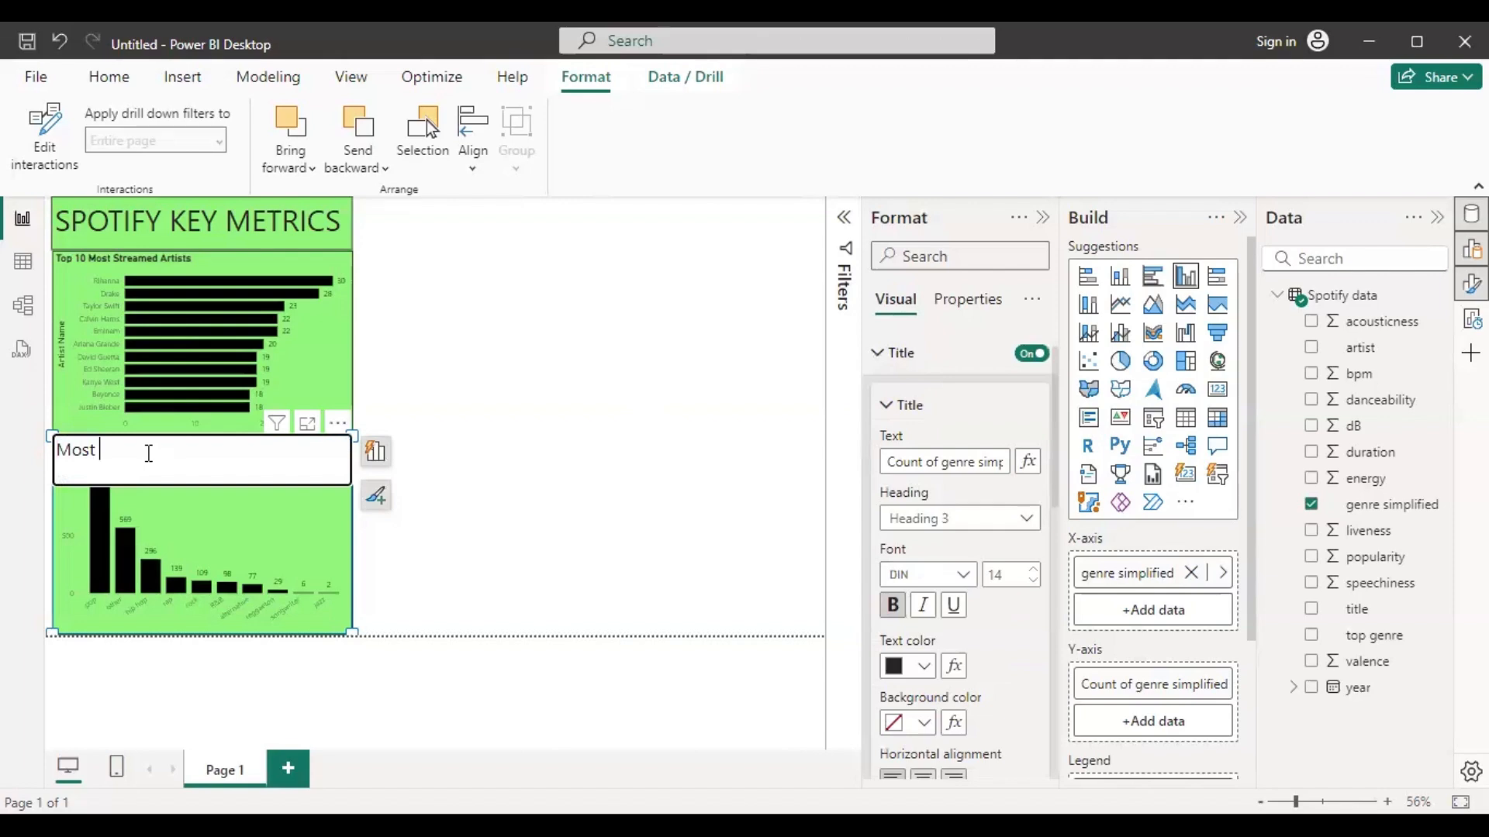
{"action": "type", "text": "Popula"}
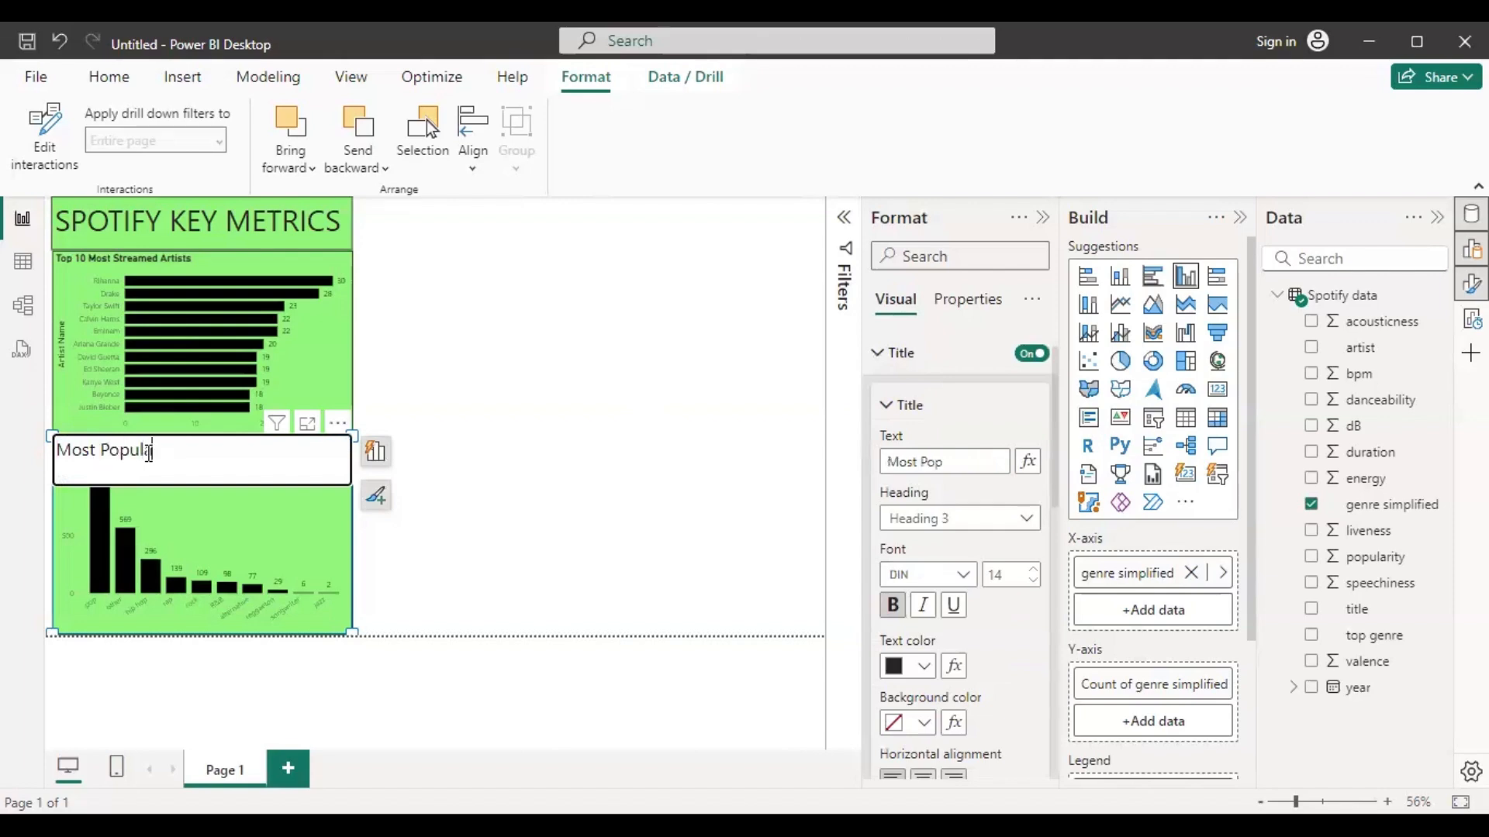
{"action": "type", "text": "r Genres"}
{"action": "key", "text": "Return"}
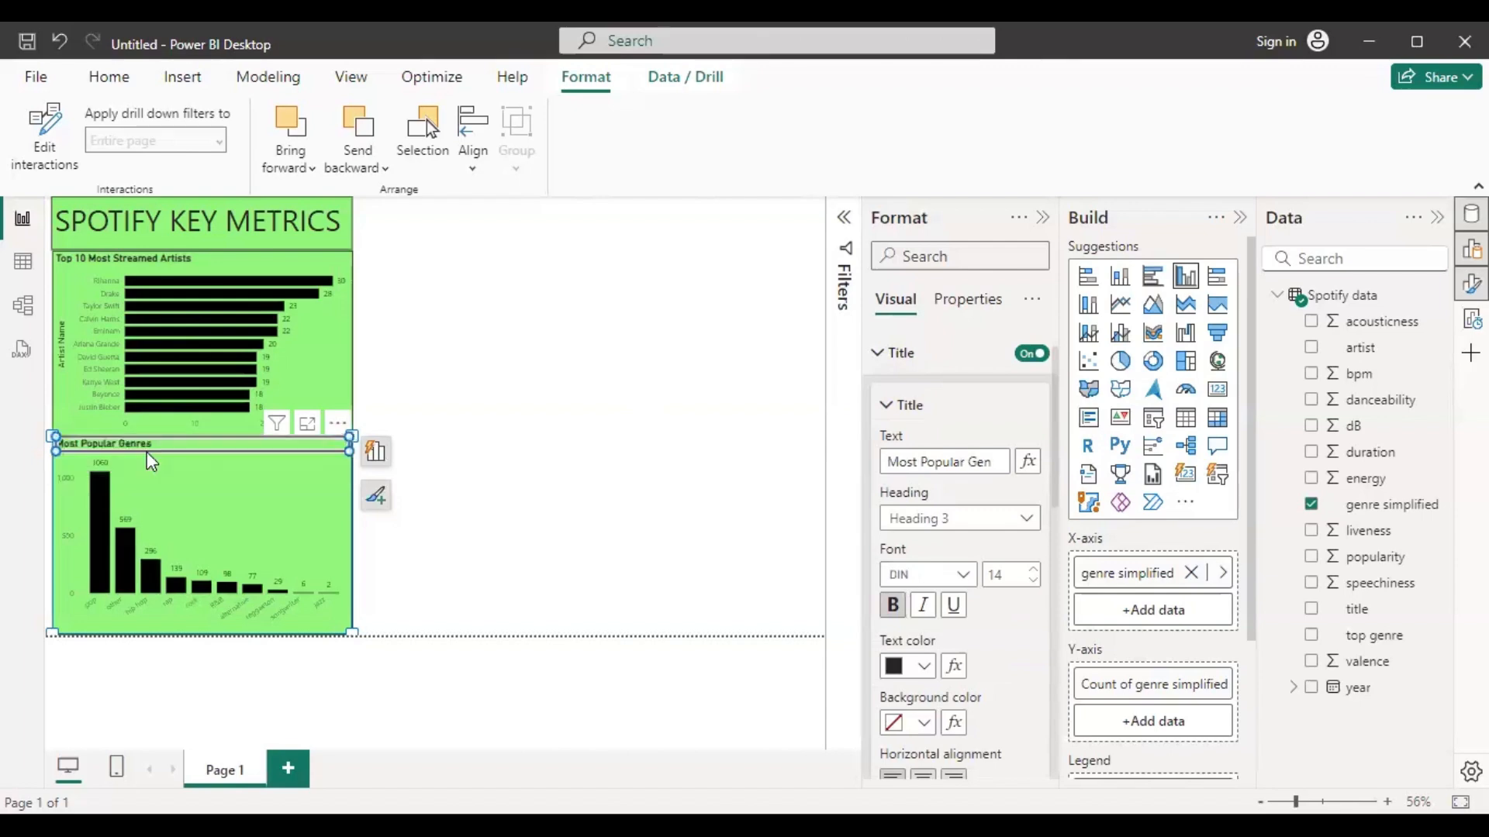
{"action": "left_click", "coordinate": [672, 377]}
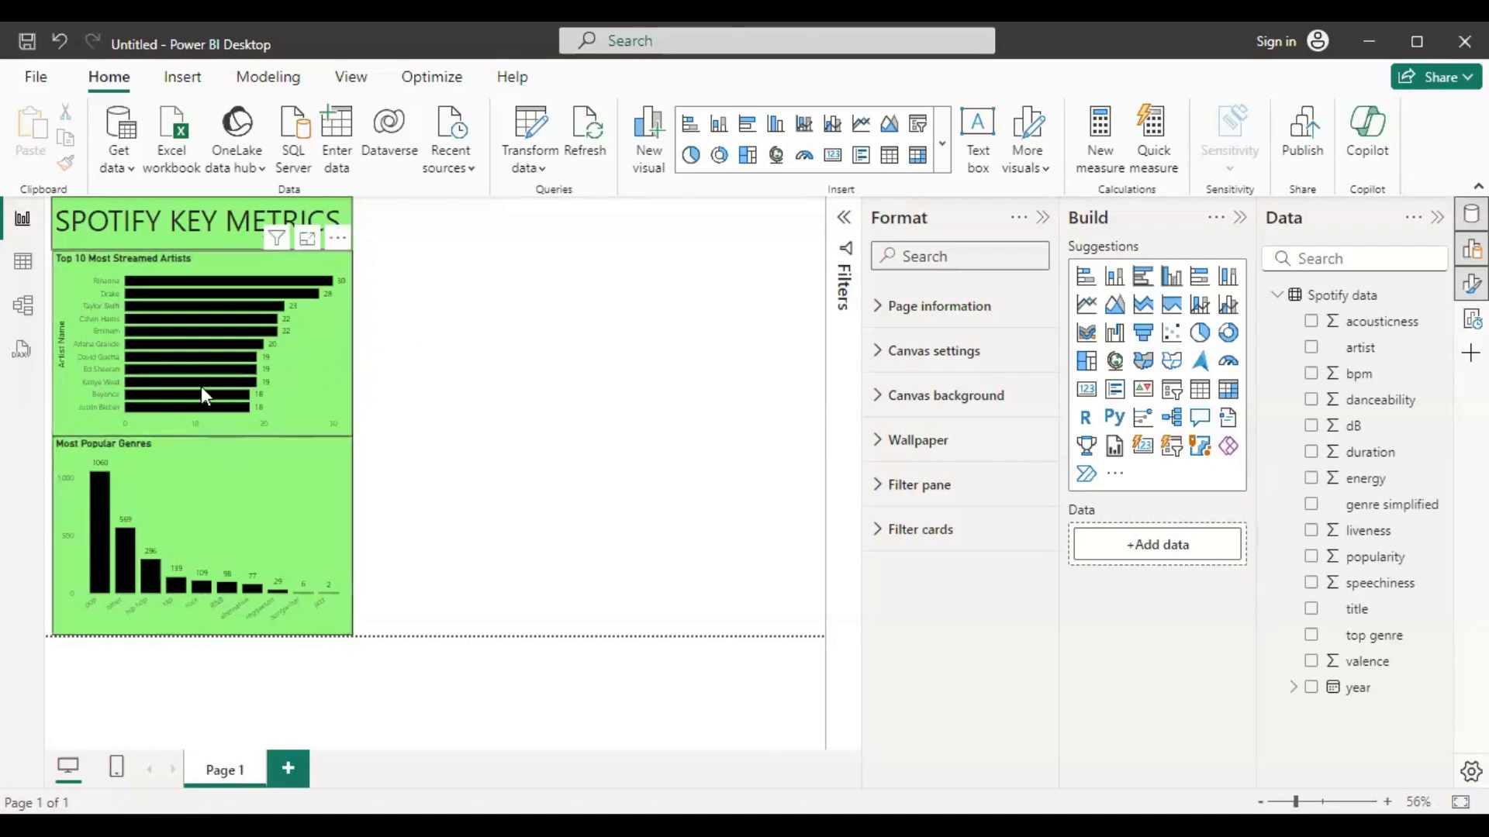
Insert an empty clustered column chart beside the artists chart, extend it to that chart's edge and reduce its width
{"action": "mouse_move", "coordinate": [196, 300]}
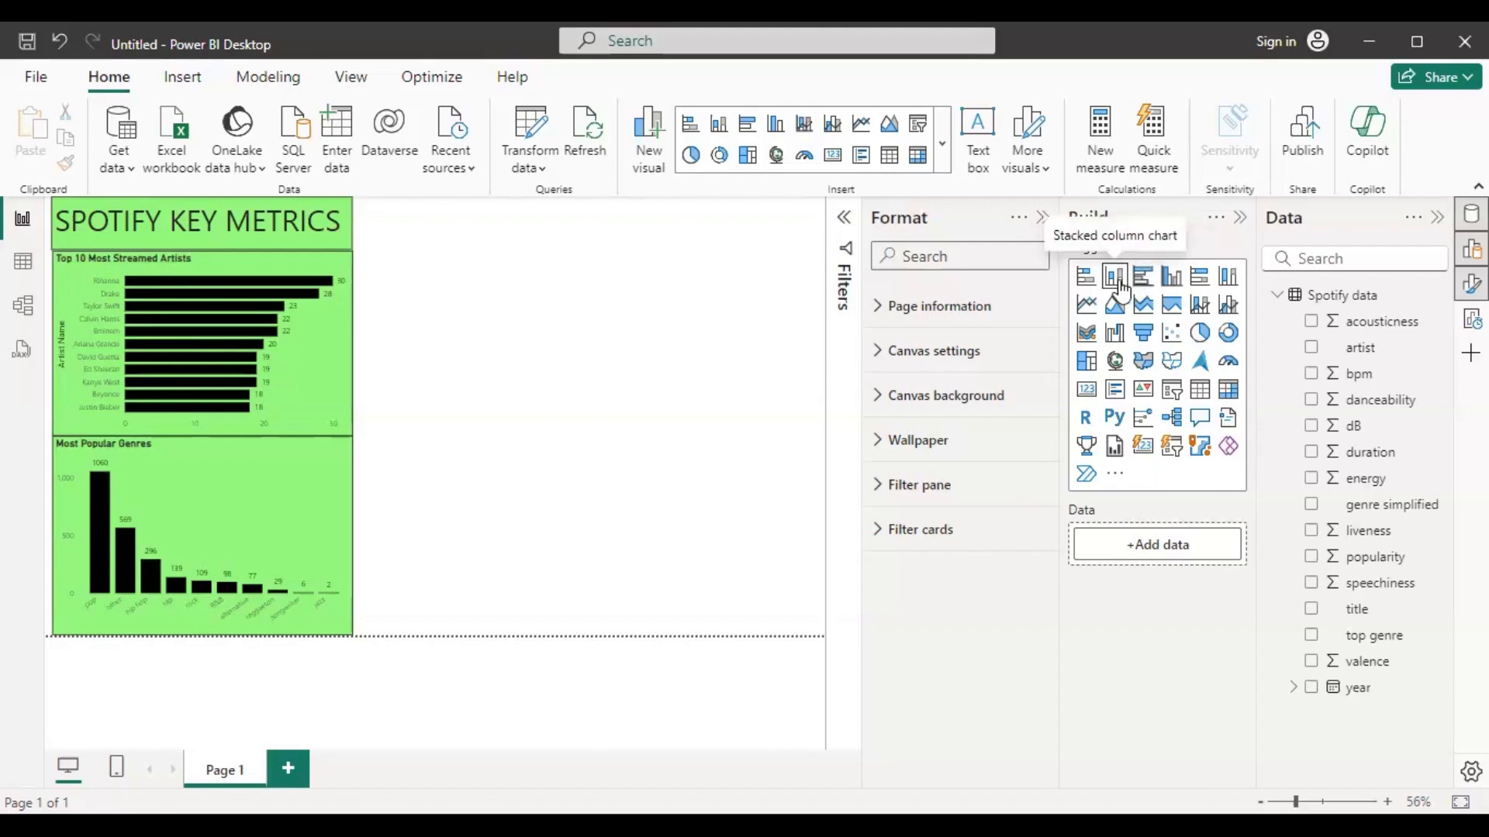
{"action": "left_click", "coordinate": [1171, 277]}
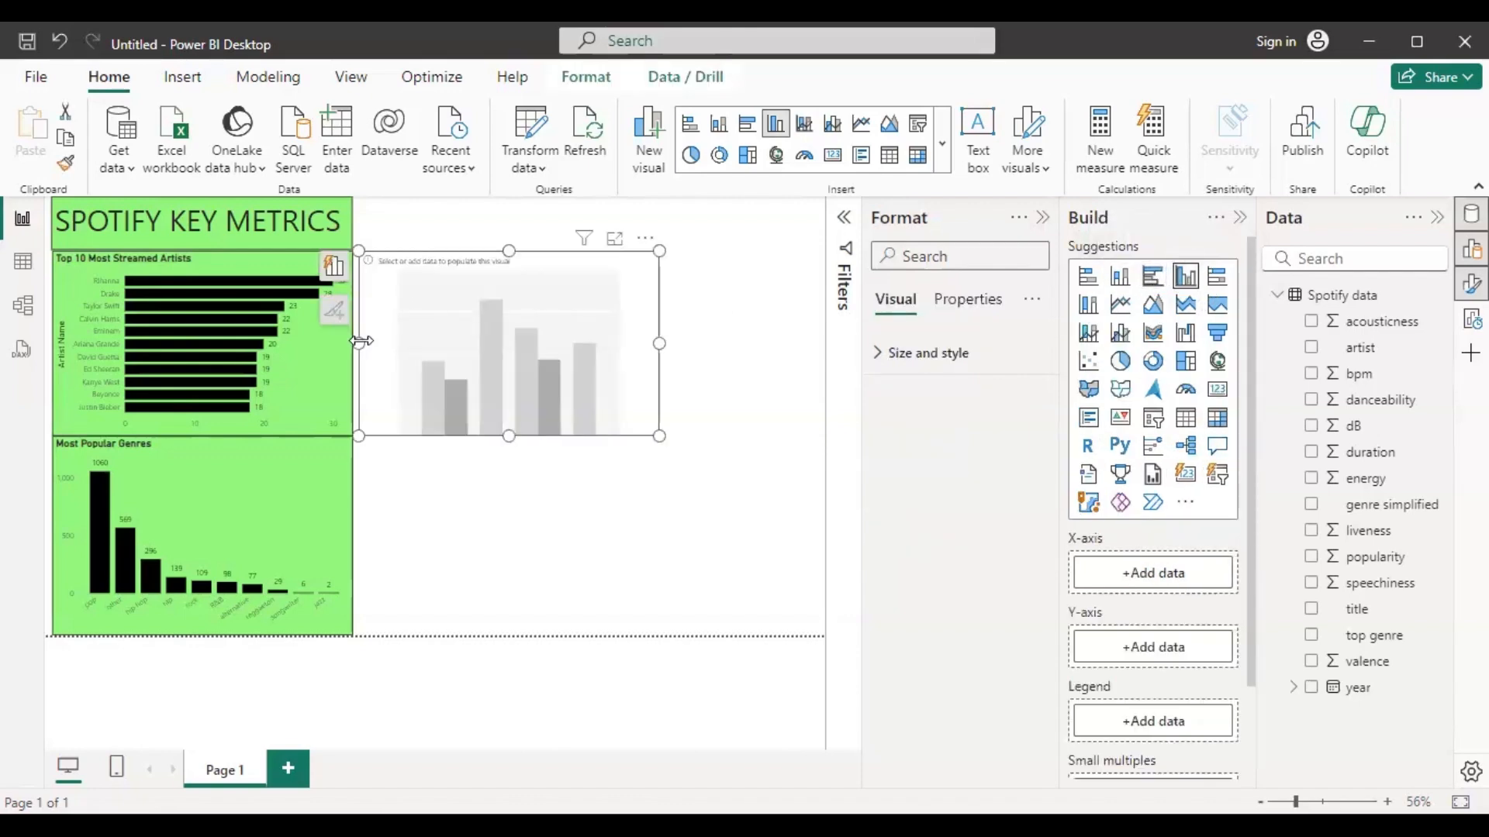
{"action": "left_click_drag", "start_coordinate": [359, 341], "coordinate": [351, 342]}
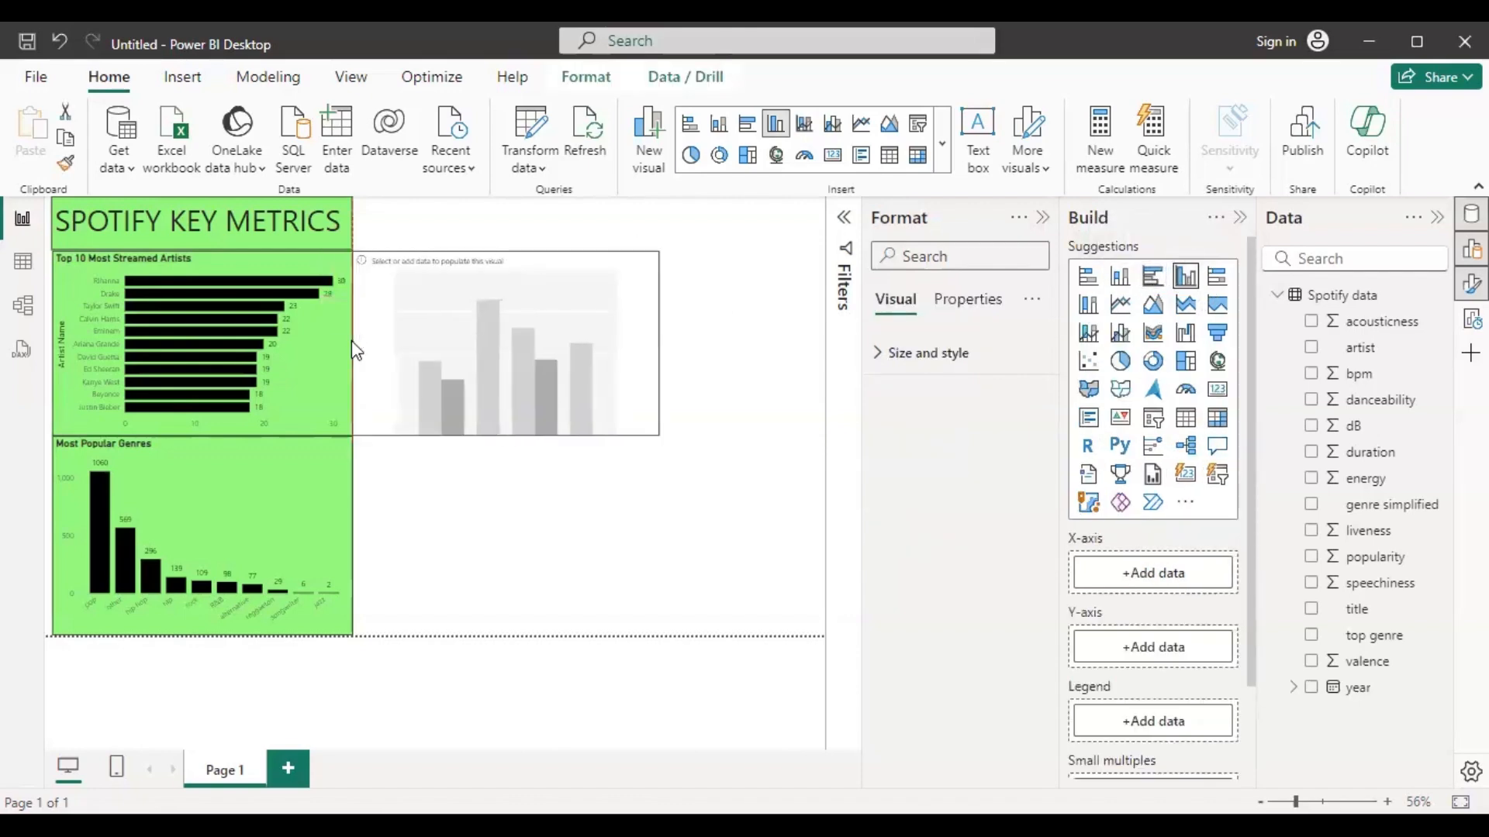
{"action": "left_click_drag", "start_coordinate": [662, 347], "coordinate": [614, 367]}
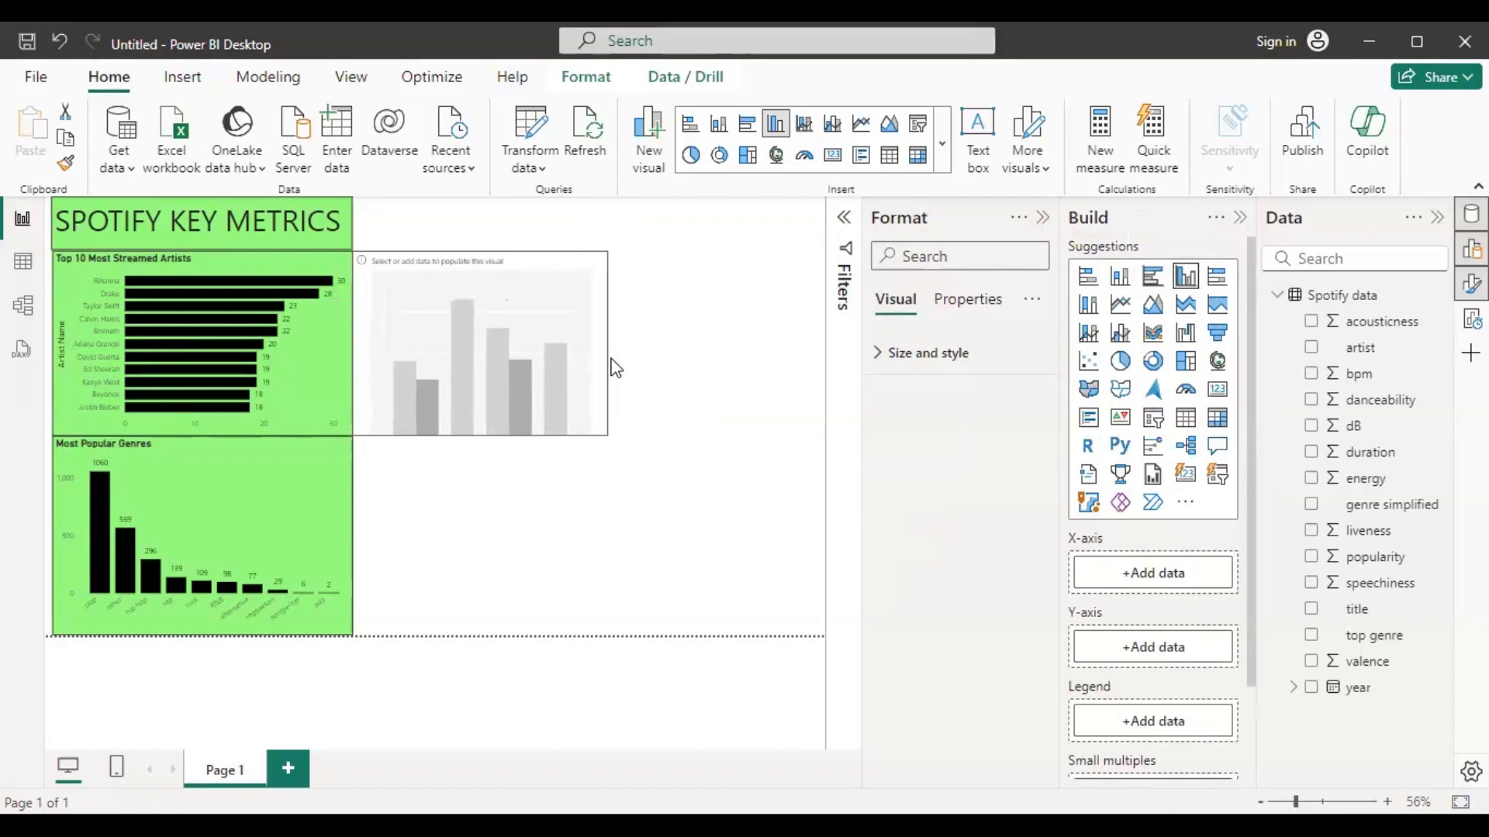
Widen the SPOTIFY KEY METRICS title box so it extends over the new column chart
{"action": "left_click", "coordinate": [329, 378]}
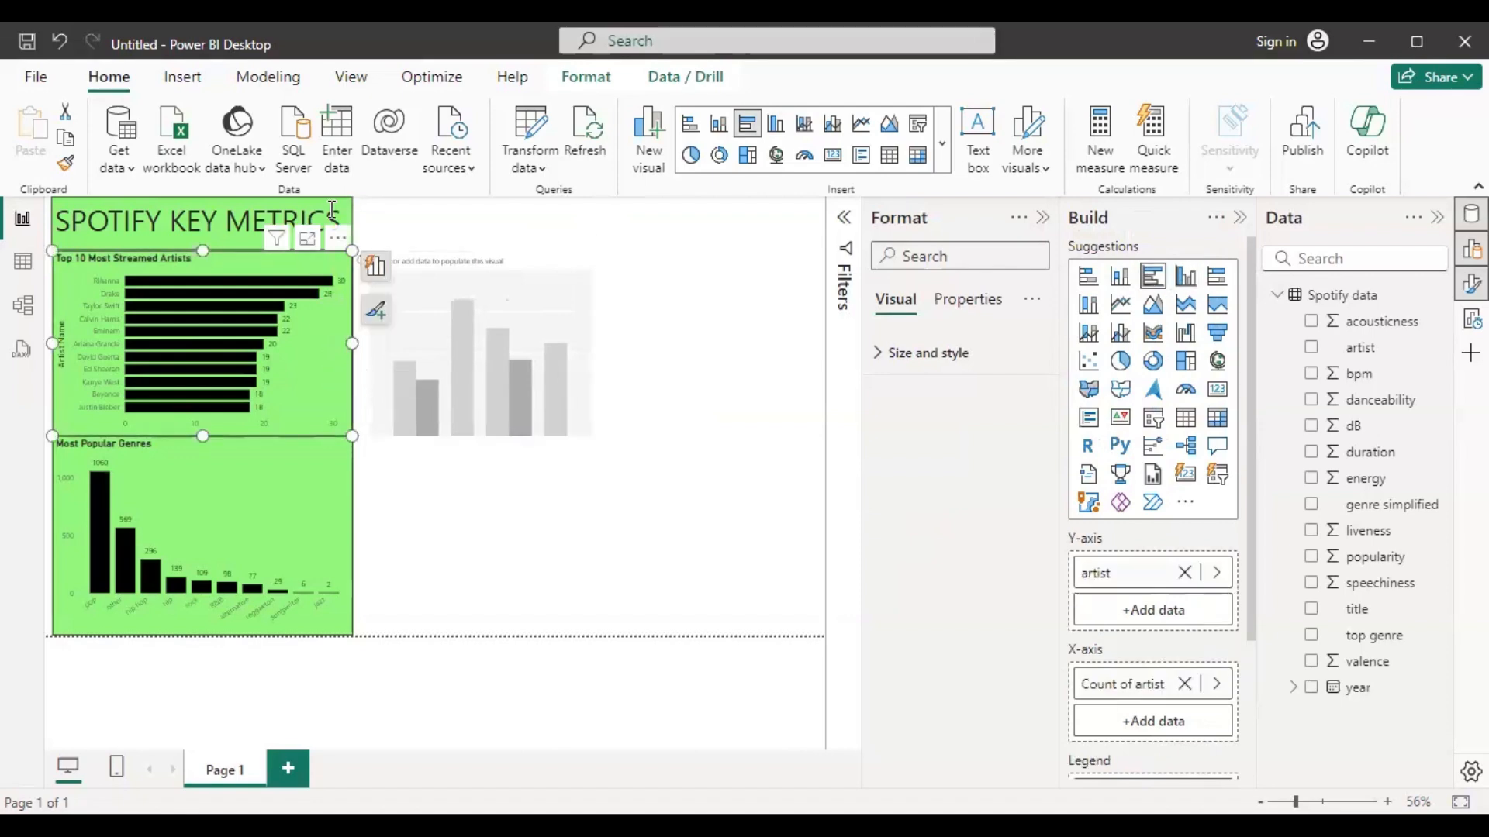
{"action": "left_click", "coordinate": [341, 220]}
{"action": "left_click_drag", "start_coordinate": [357, 220], "coordinate": [597, 237]}
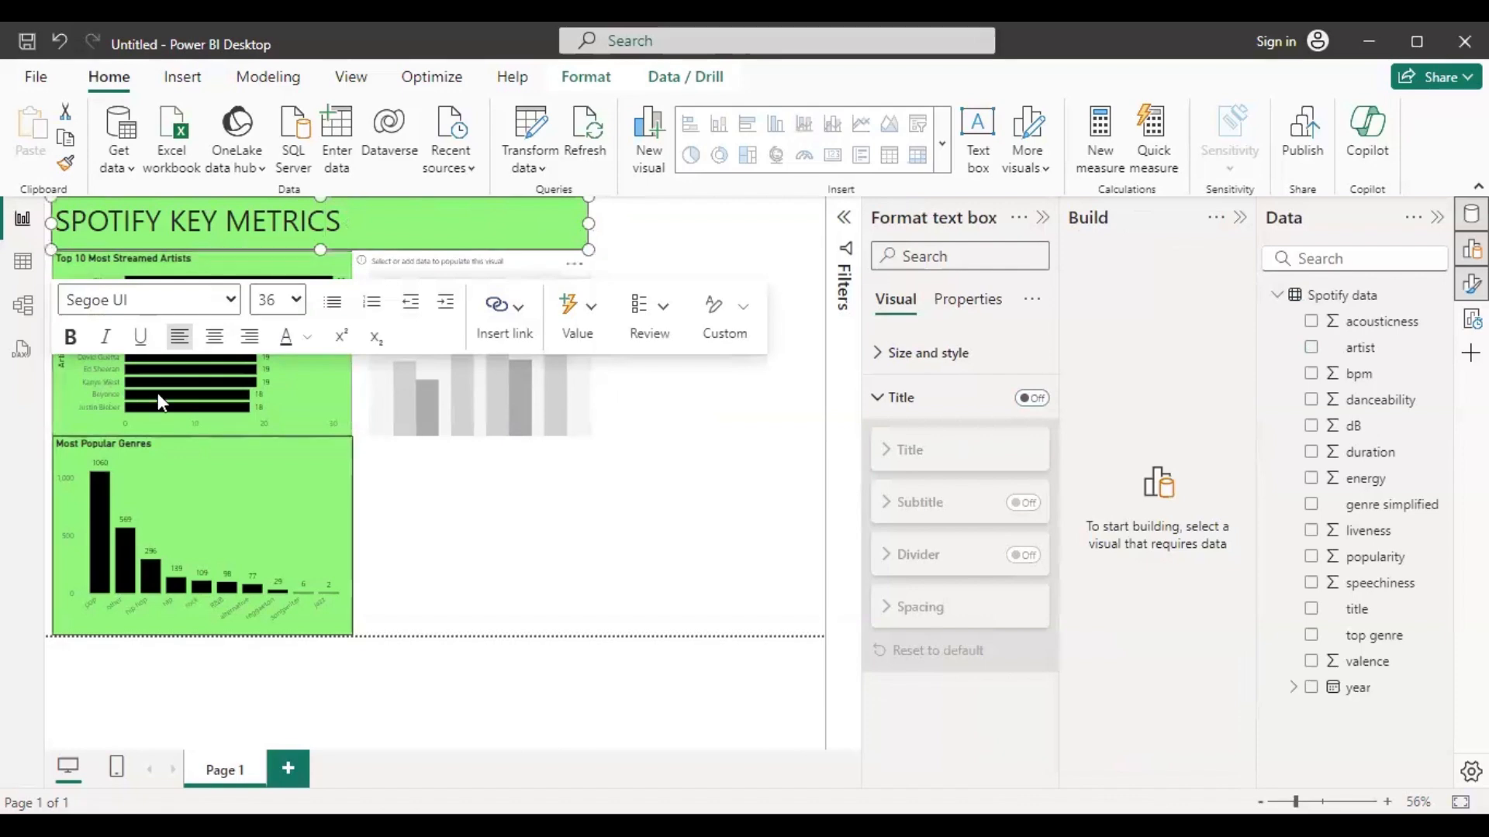
Narrow the artists and genre charts to the same width and extend the empty column chart to meet their edge
{"action": "left_click", "coordinate": [304, 399]}
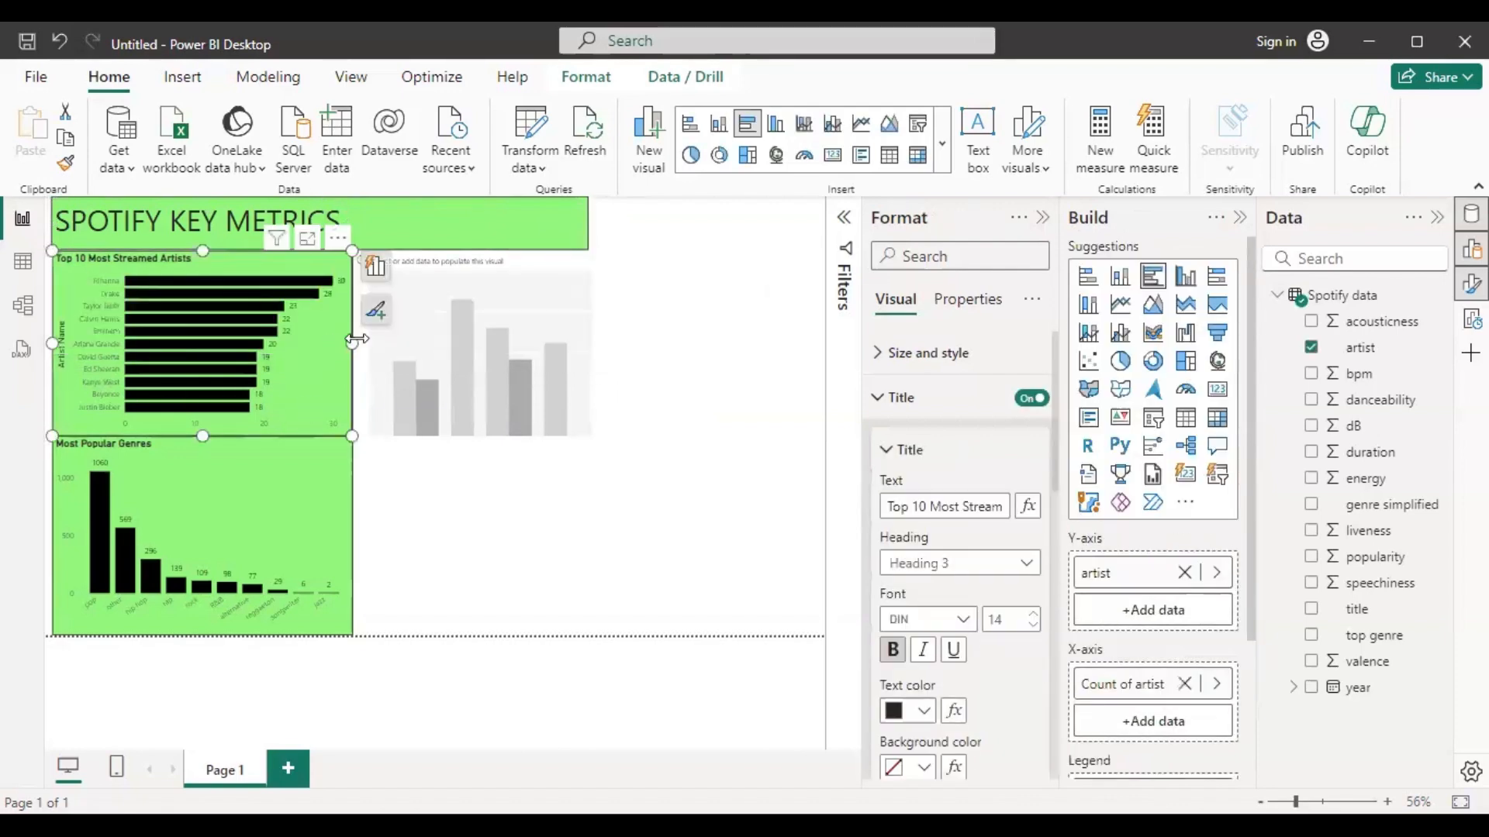
{"action": "left_click_drag", "start_coordinate": [352, 343], "coordinate": [329, 343]}
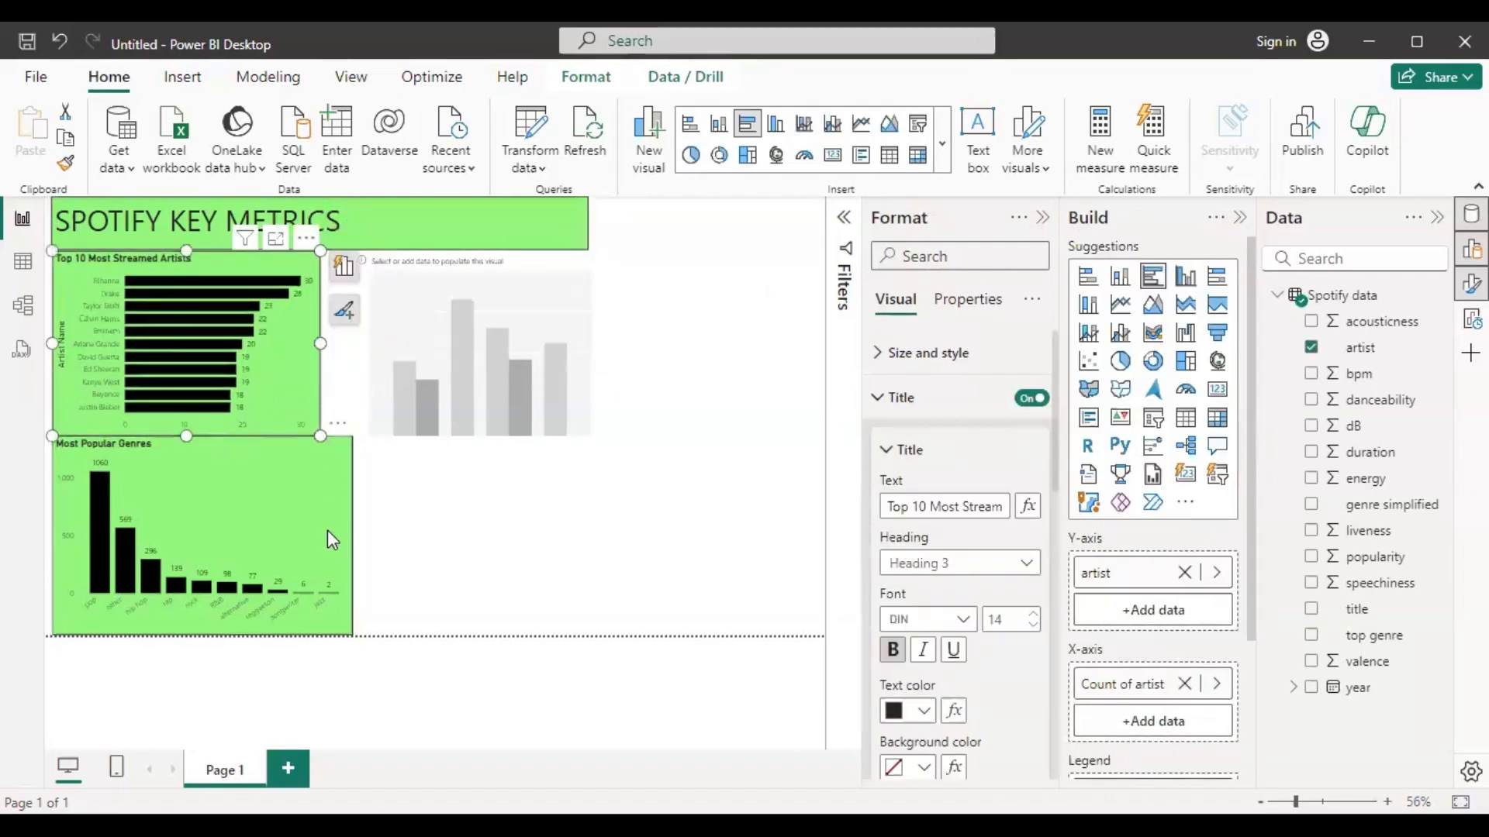
{"action": "left_click", "coordinate": [349, 531]}
{"action": "left_click_drag", "start_coordinate": [355, 531], "coordinate": [321, 532]}
{"action": "left_click", "coordinate": [485, 305]}
{"action": "left_click_drag", "start_coordinate": [350, 344], "coordinate": [319, 341]}
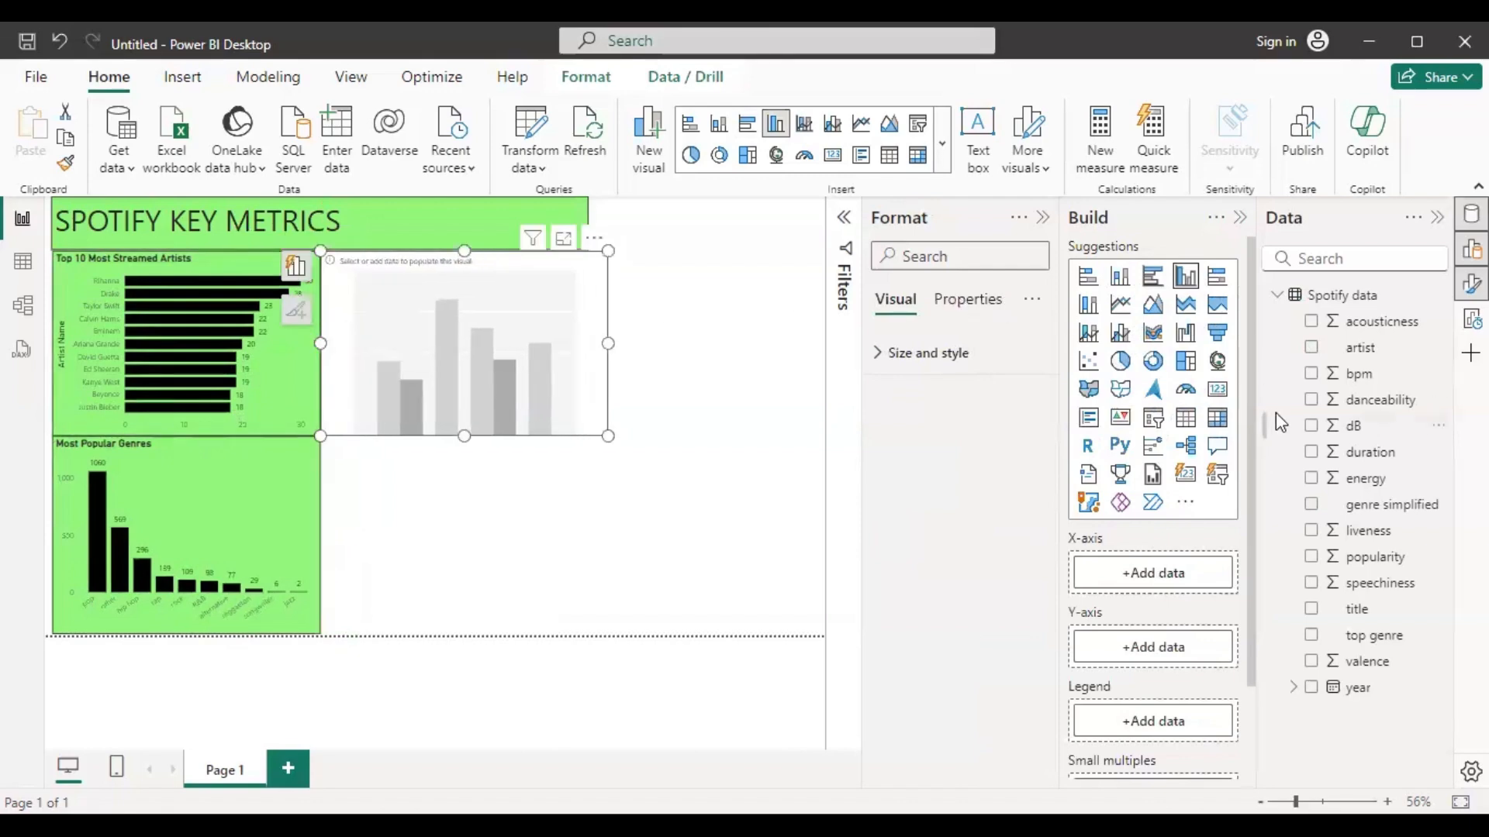
Examine the columns of the Spotify data table from title through popularity, and return to the report page
{"action": "left_click", "coordinate": [20, 264]}
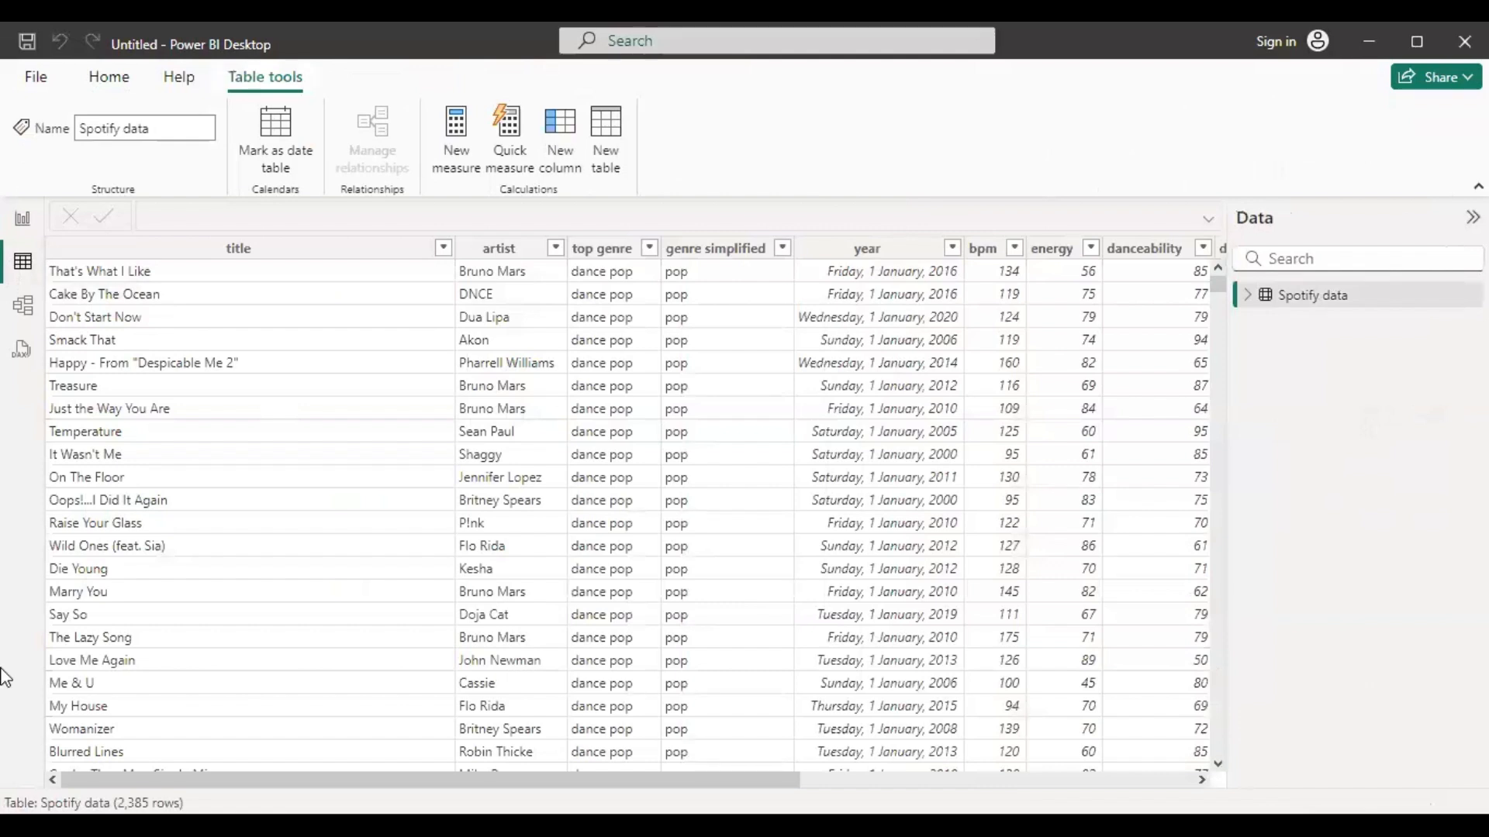
{"action": "scroll", "coordinate": [743, 504], "scroll_direction": "down", "scroll_amount": 7}
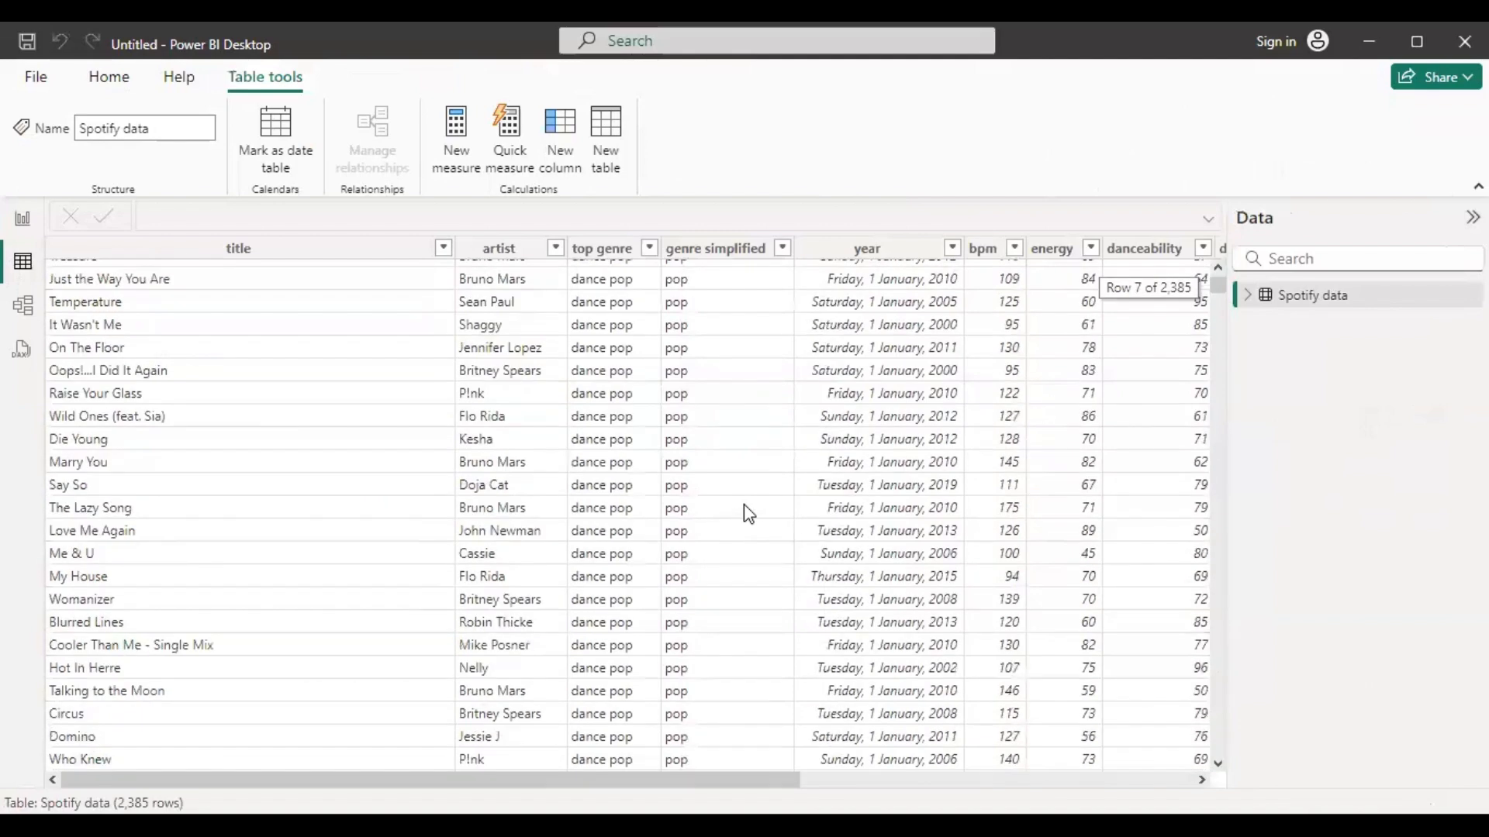
{"action": "scroll", "coordinate": [692, 516], "scroll_direction": "up", "scroll_amount": 7}
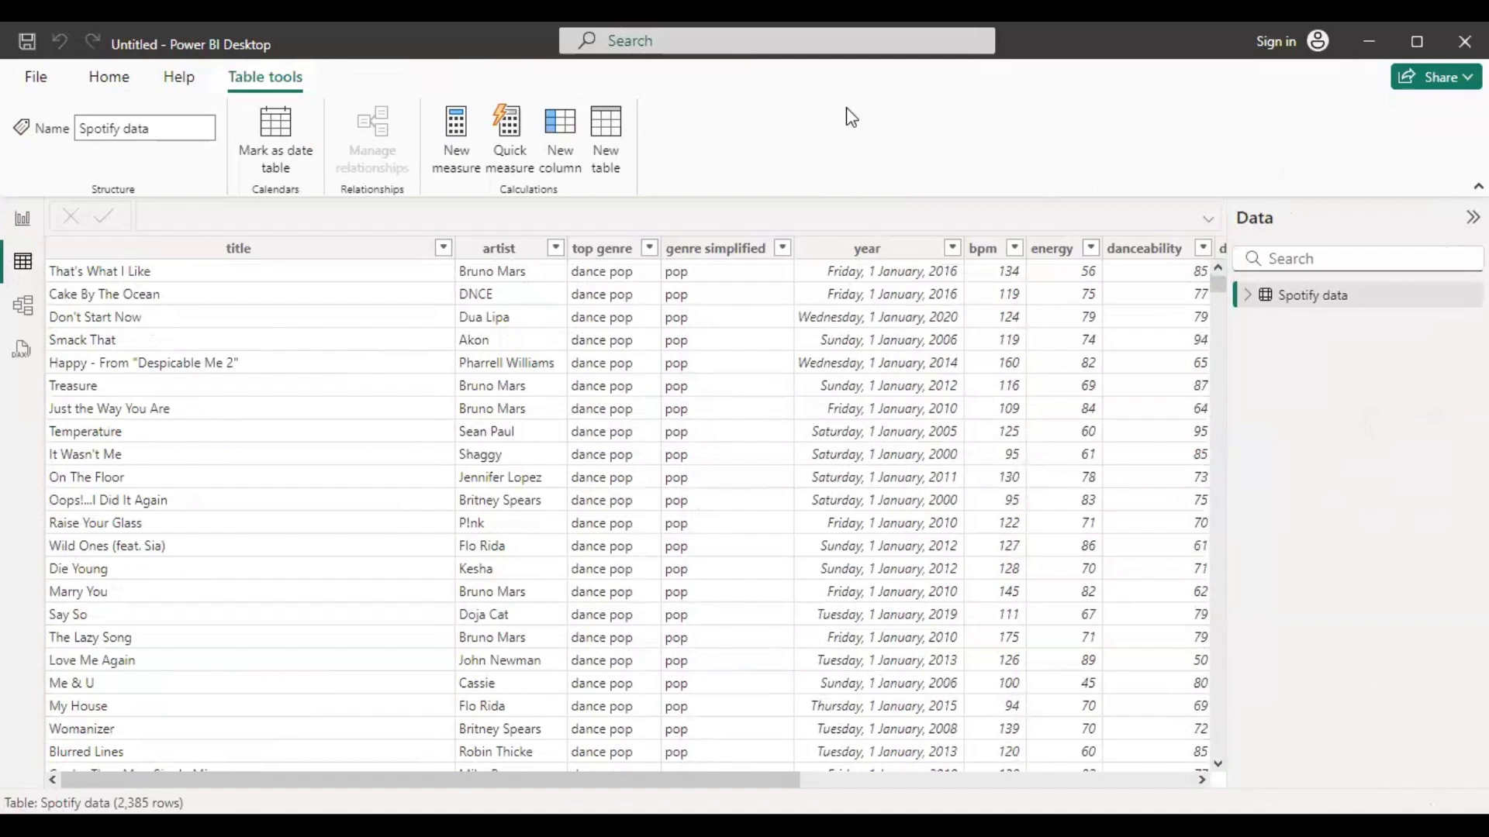
{"action": "left_click", "coordinate": [676, 299]}
{"action": "key", "text": "Right"}
{"action": "key", "text": "Right"}
{"action": "key", "text": "Right"}
{"action": "key", "text": "Right"}
{"action": "key", "text": "Right"}
{"action": "key", "text": "Right"}
{"action": "key", "text": "Right"}
{"action": "key", "text": "Right"}
{"action": "key", "text": "Right"}
{"action": "key", "text": "Right"}
{"action": "key", "text": "Right"}
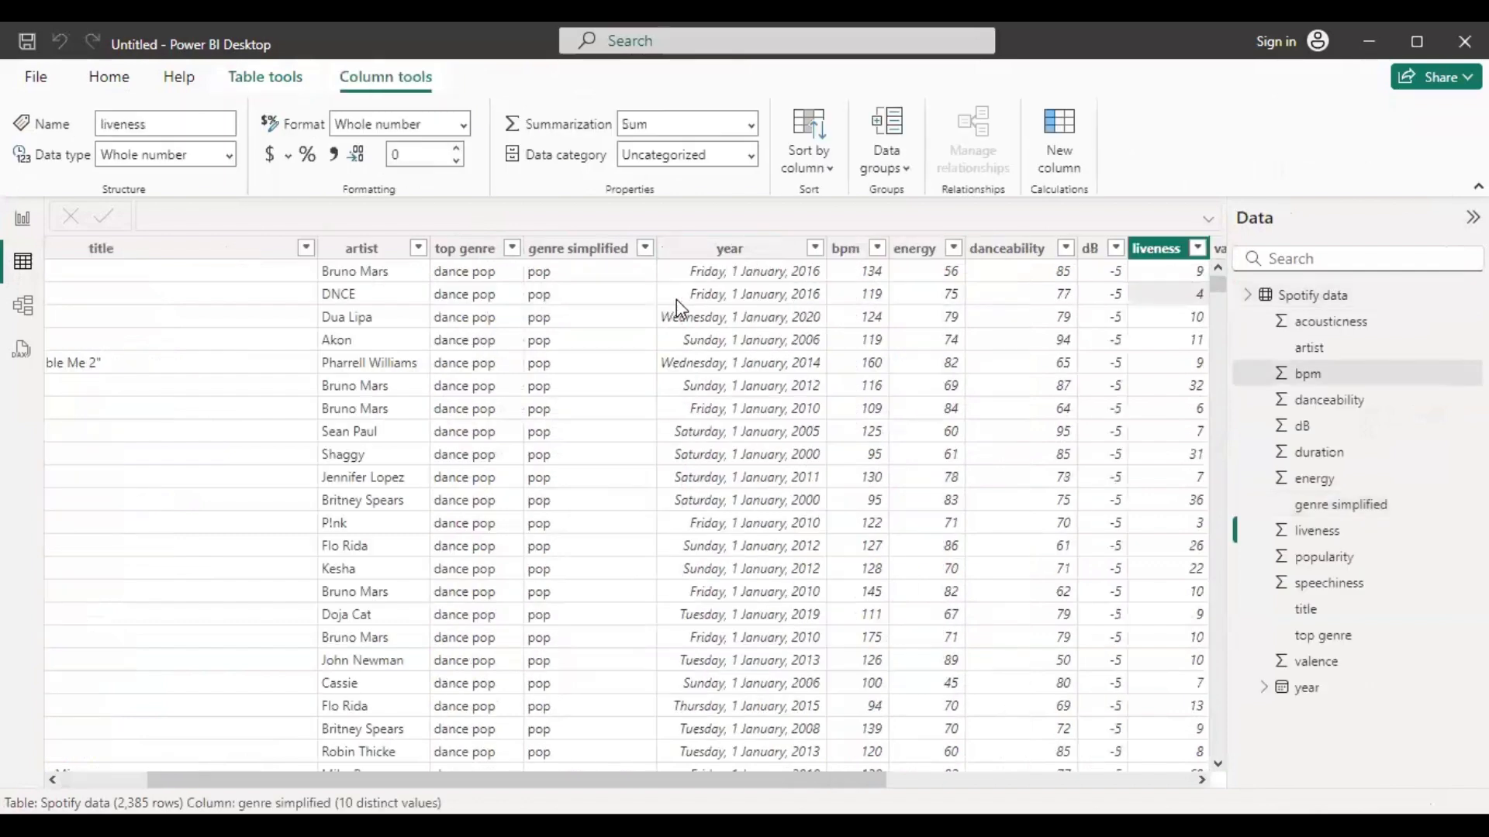
{"action": "key", "text": "Home"}
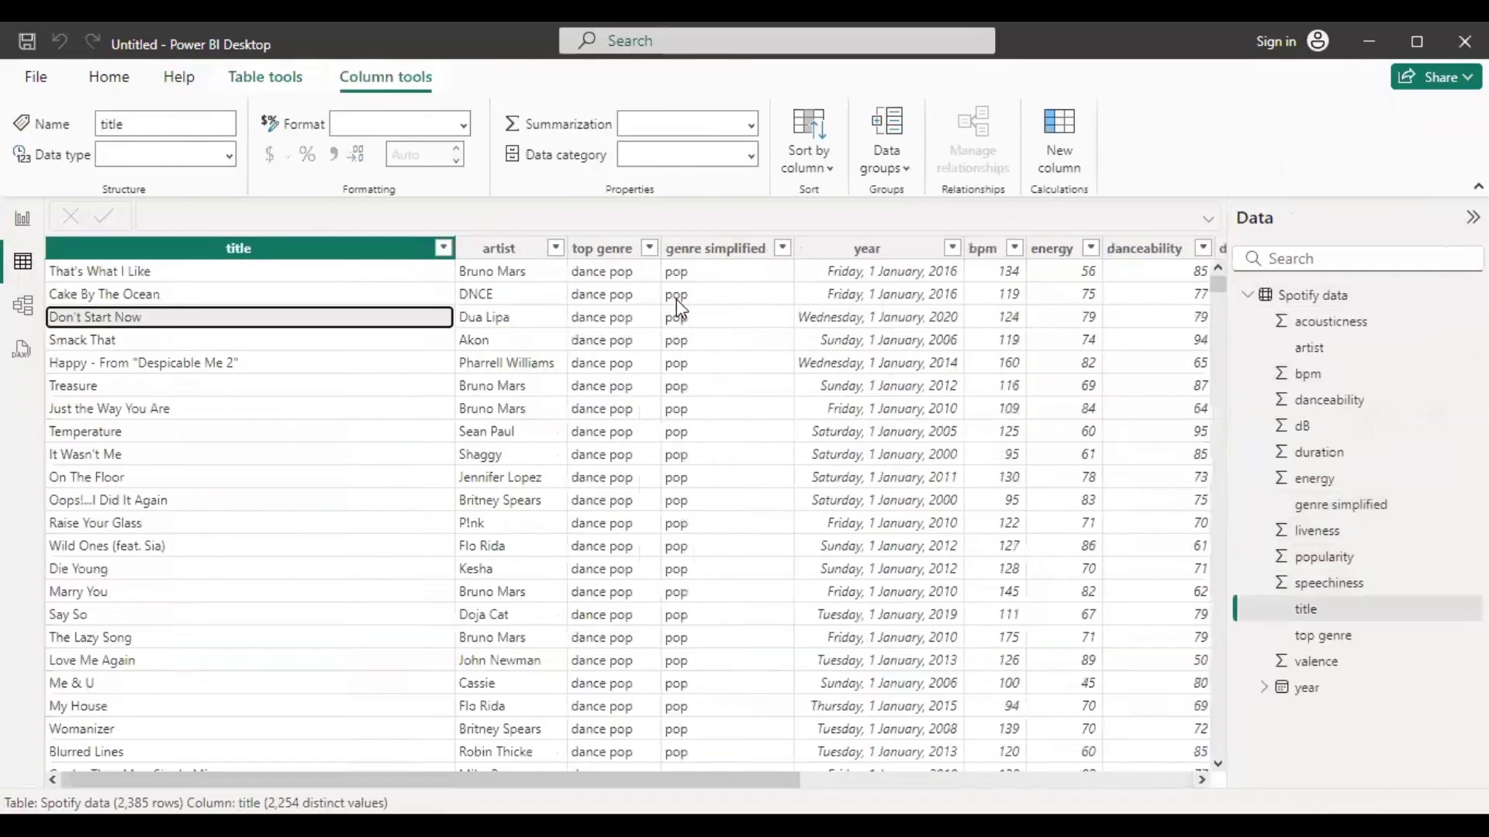
{"action": "key", "text": "End"}
{"action": "key", "text": "Left"}
{"action": "key", "text": "Left"}
{"action": "key", "text": "Left"}
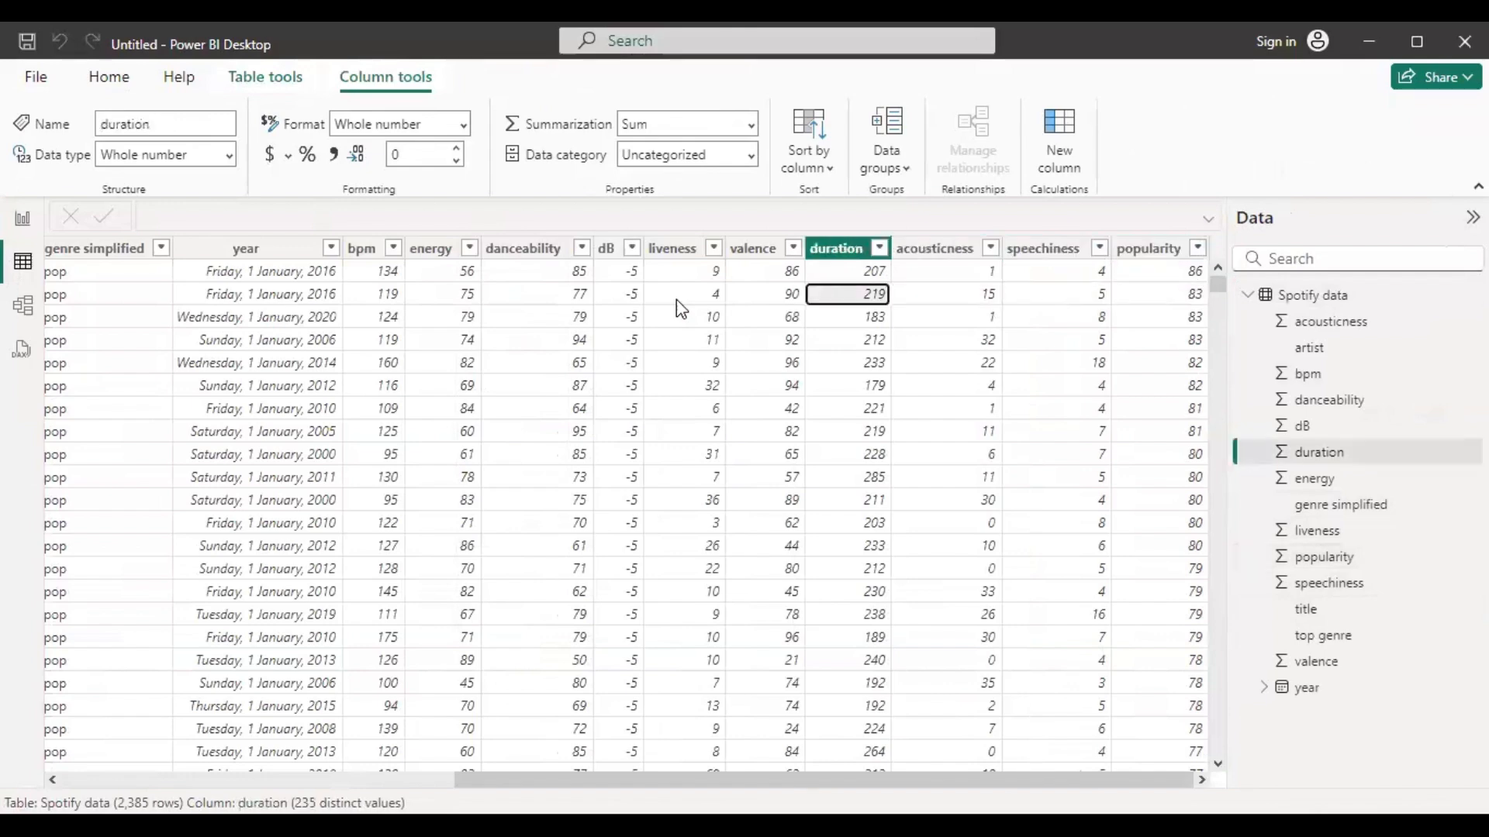
{"action": "left_click", "coordinate": [11, 225]}
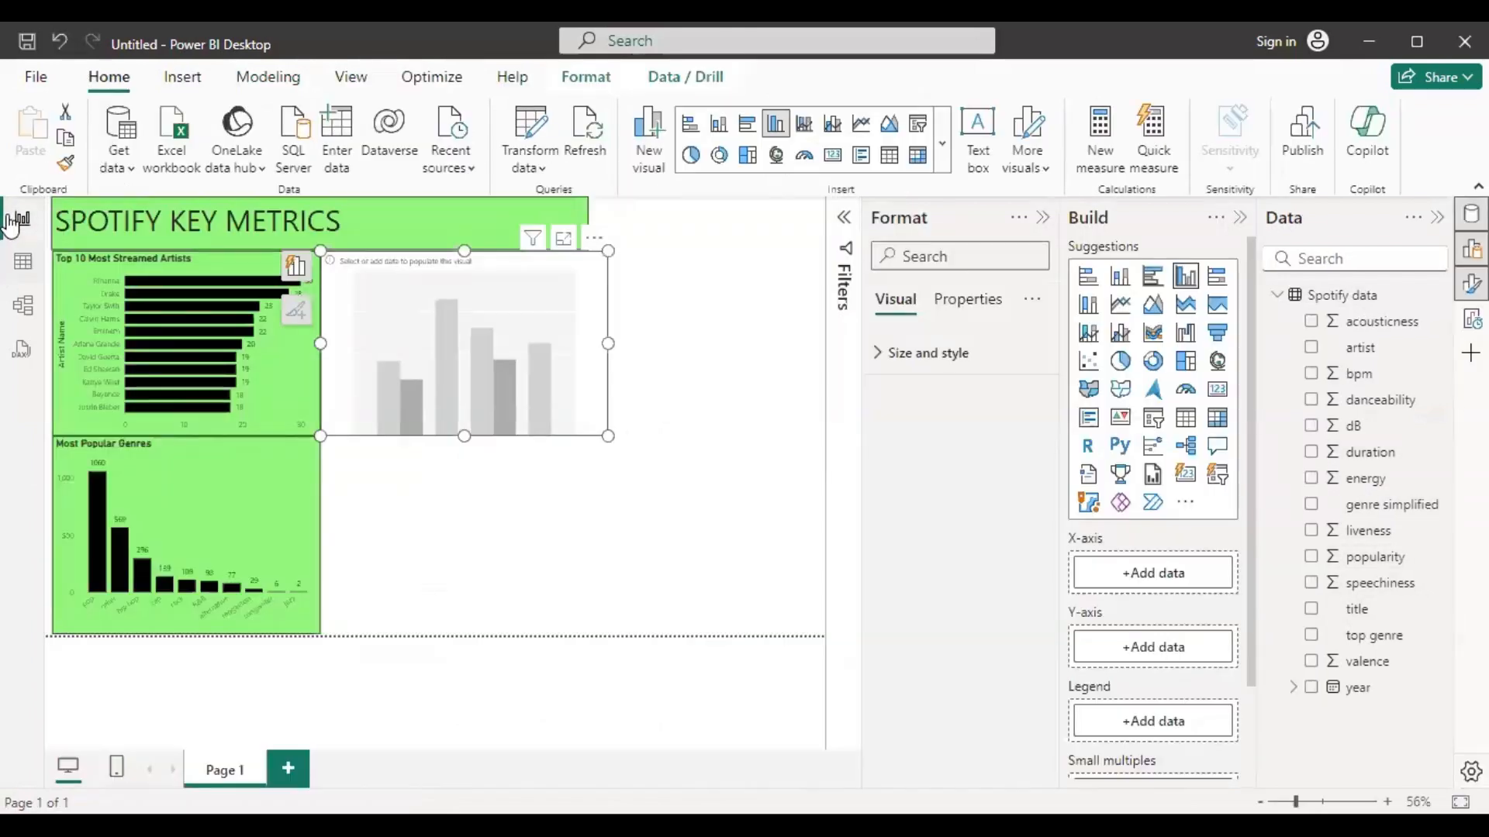